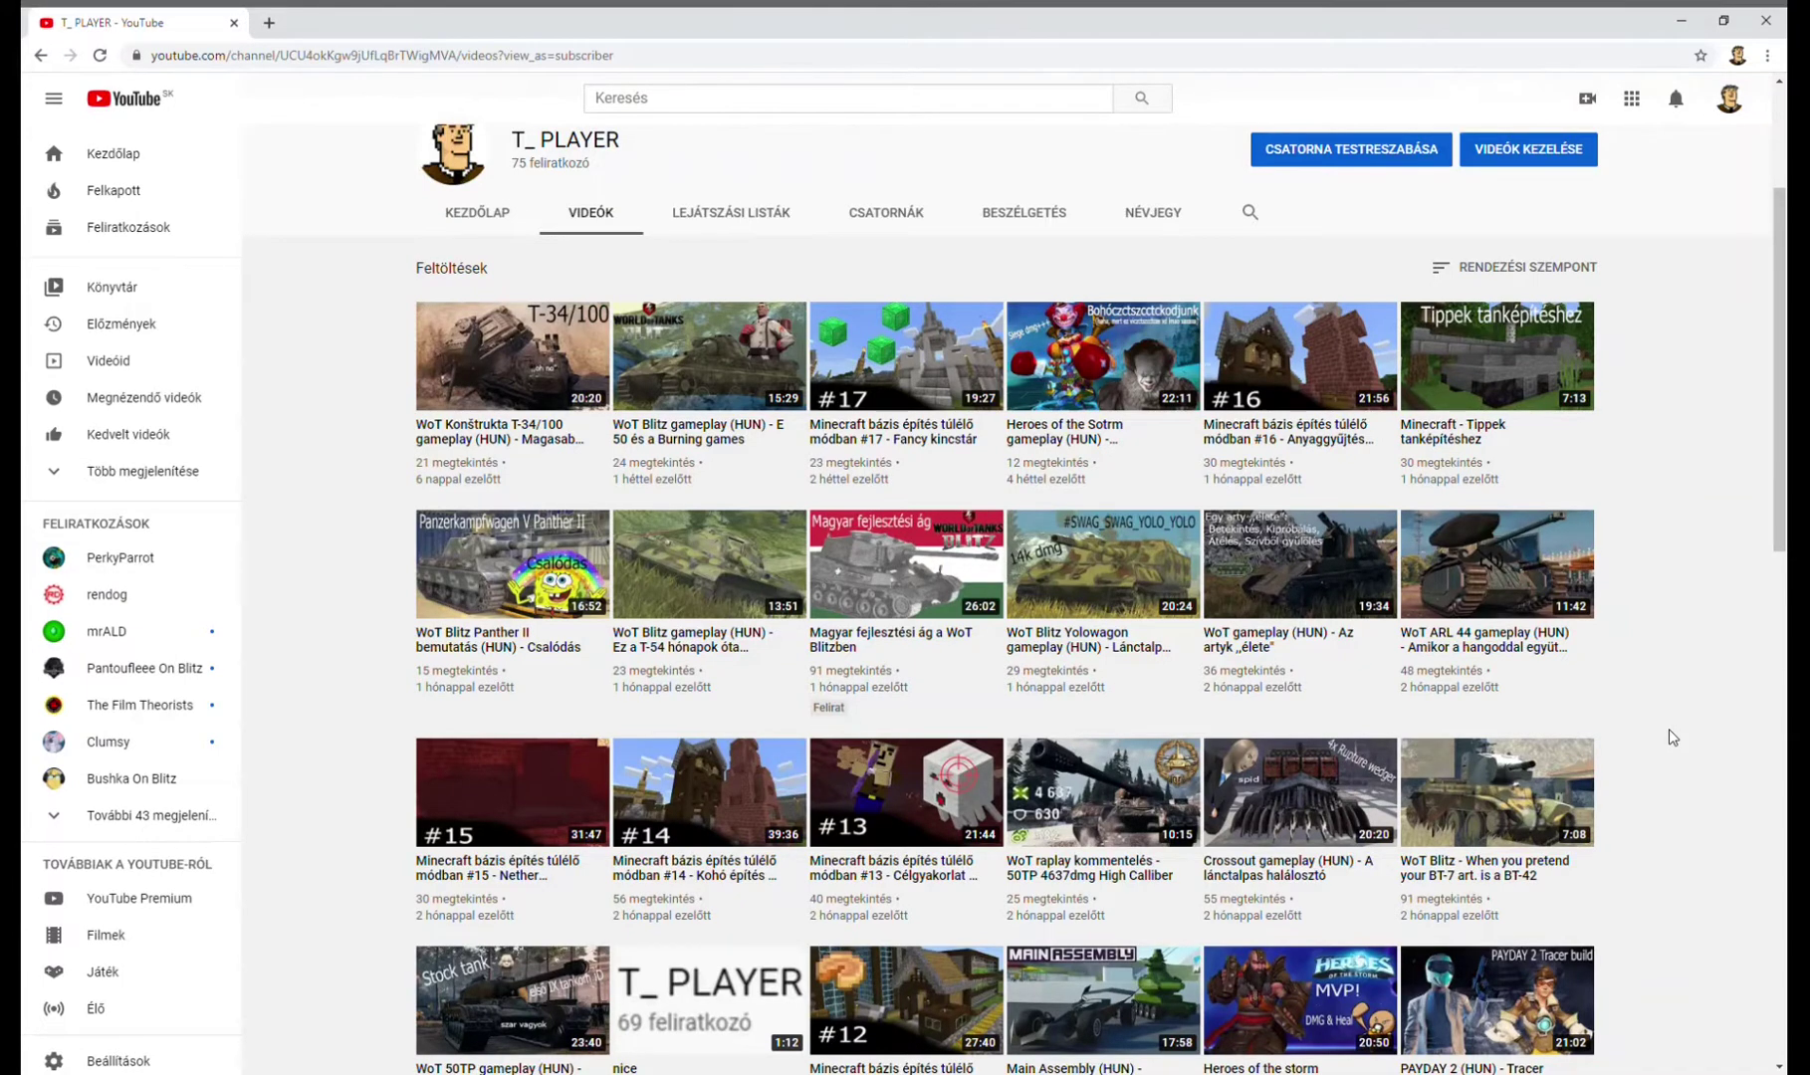
scroll(1668, 728, down, 5)
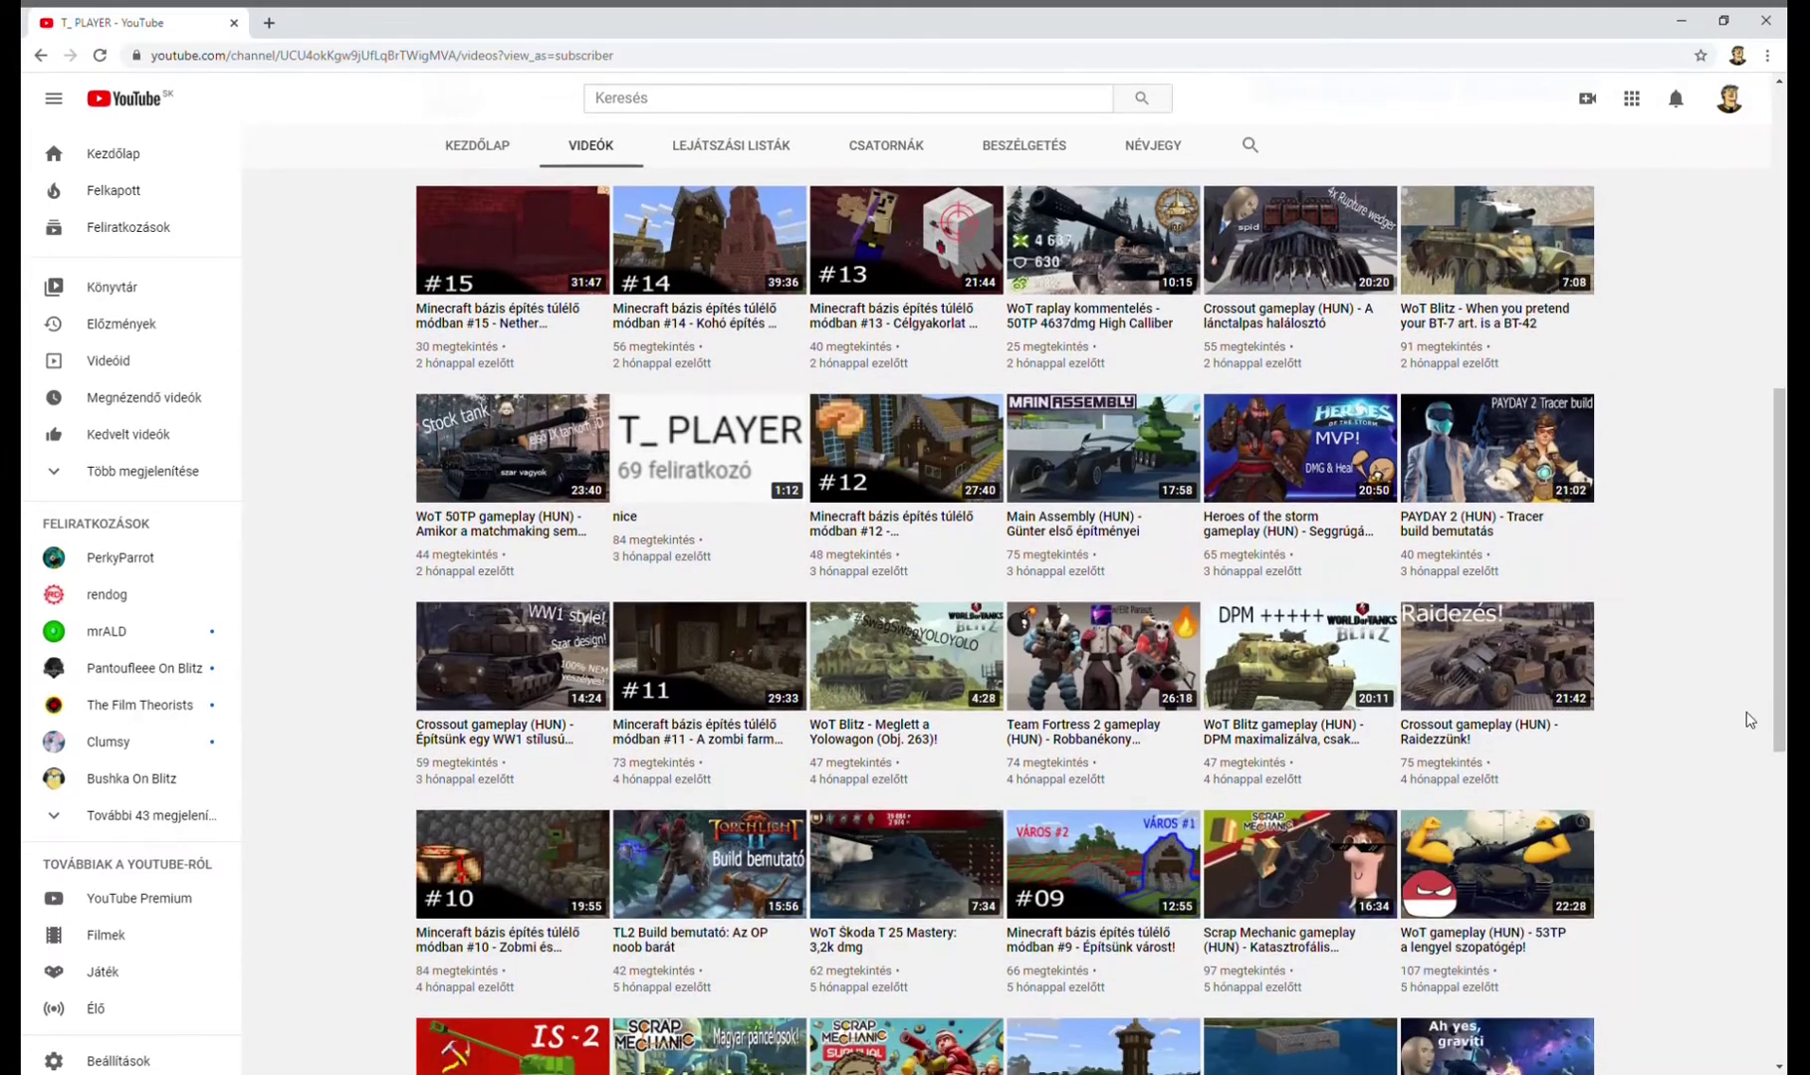
scroll(1718, 604, up, 1)
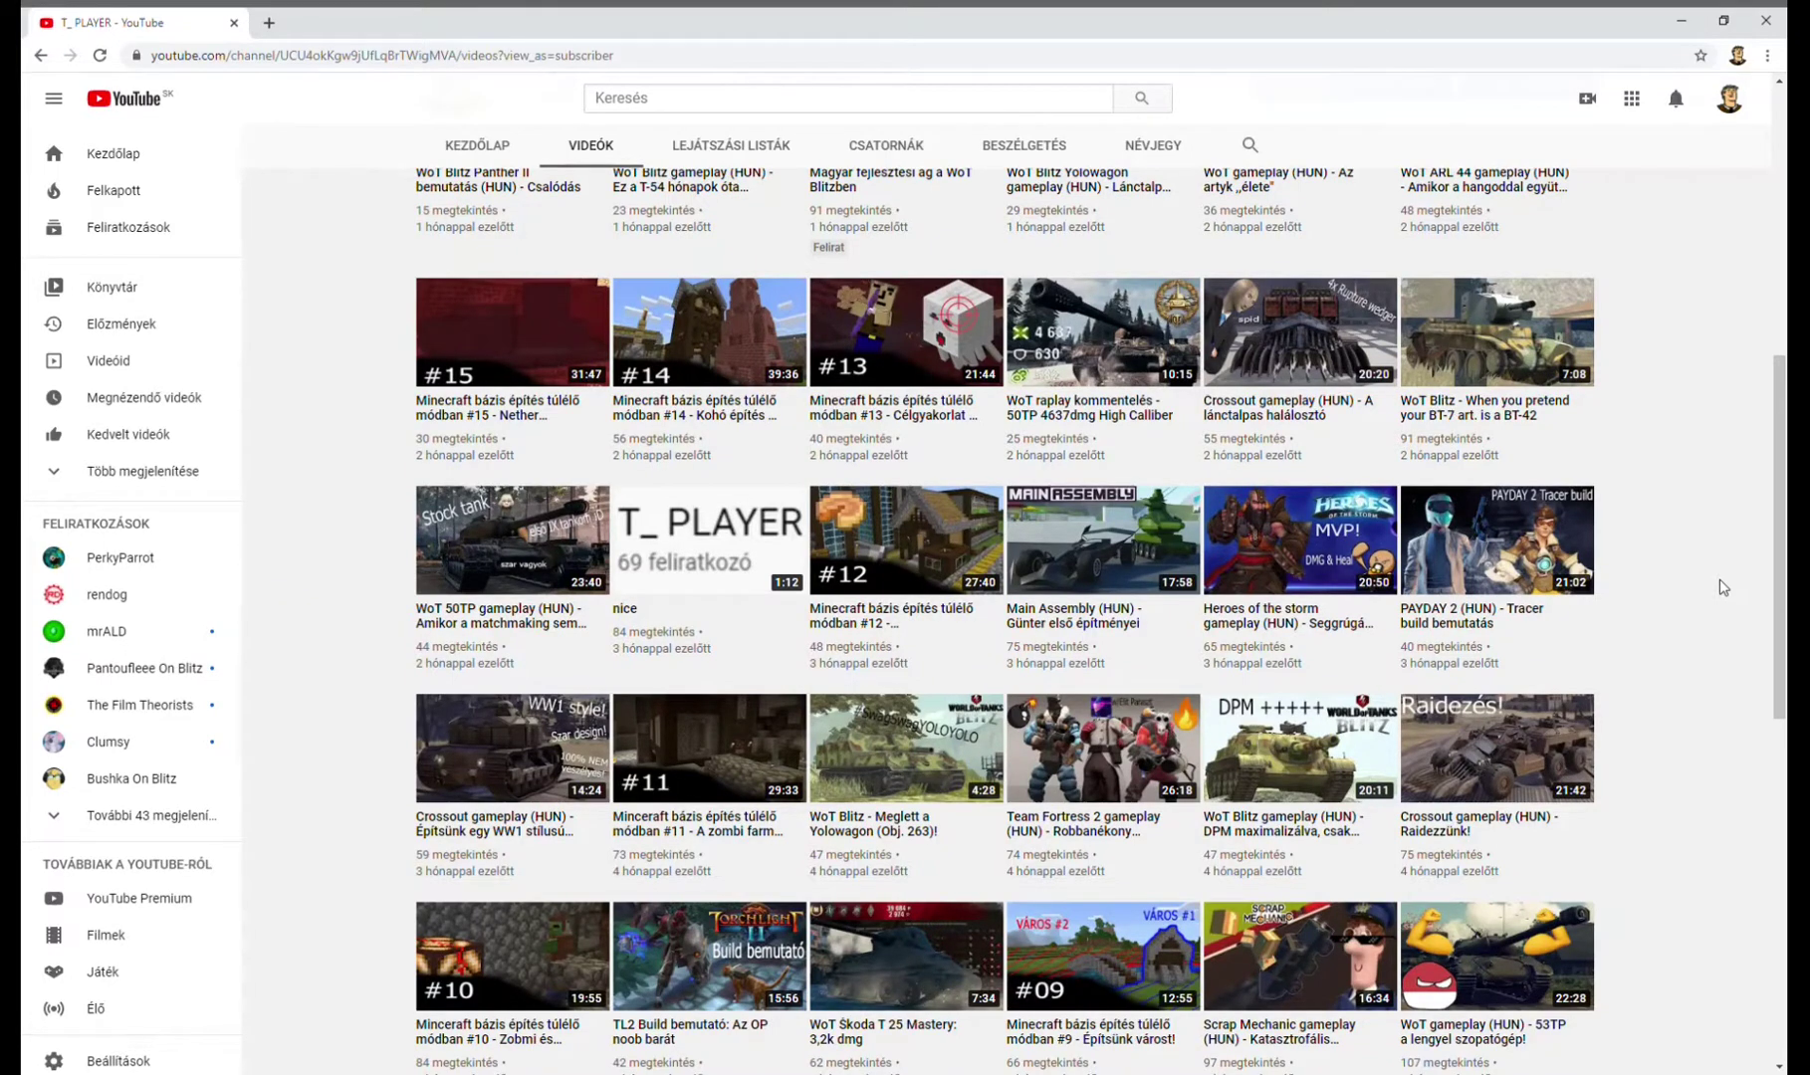
scroll(1722, 587, up, 4)
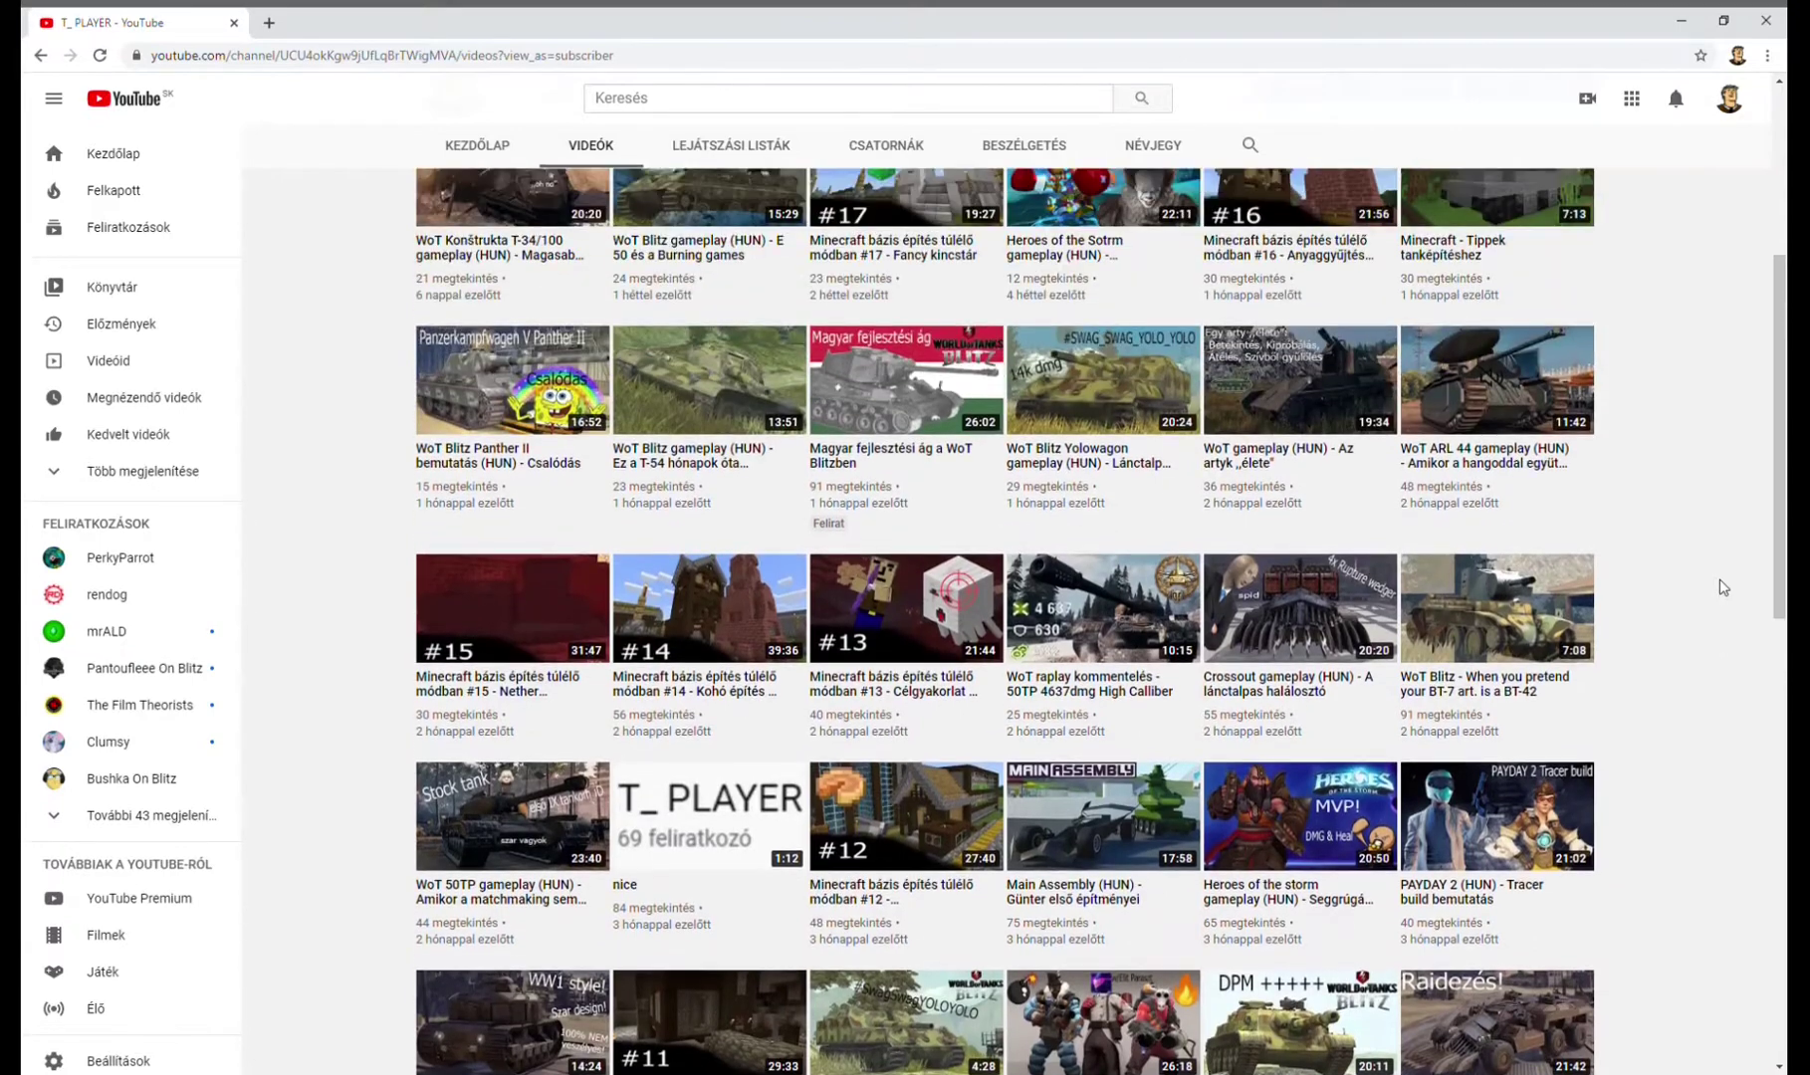
scroll(1722, 587, up, 2)
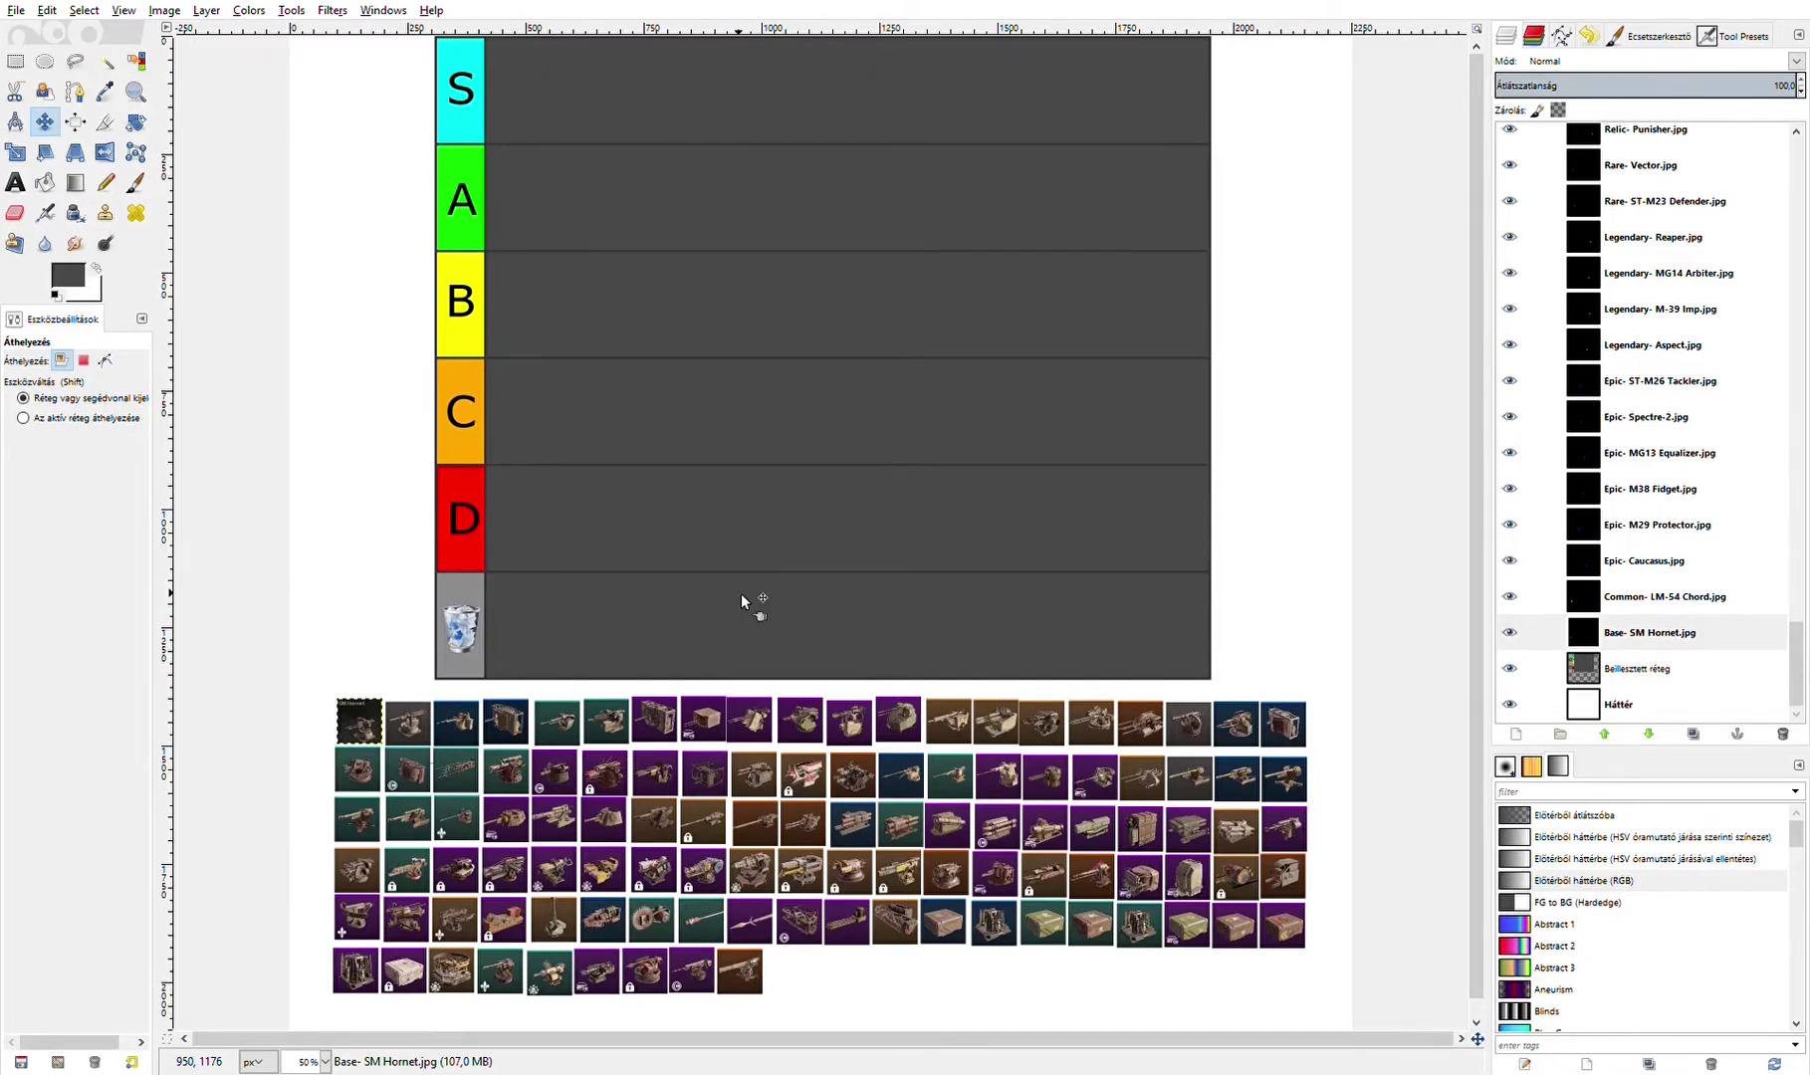
- Place the SM Hornet icon and the gray weapon icon beside it side by side at the start of the C tier
drag(361, 720, 515, 282)
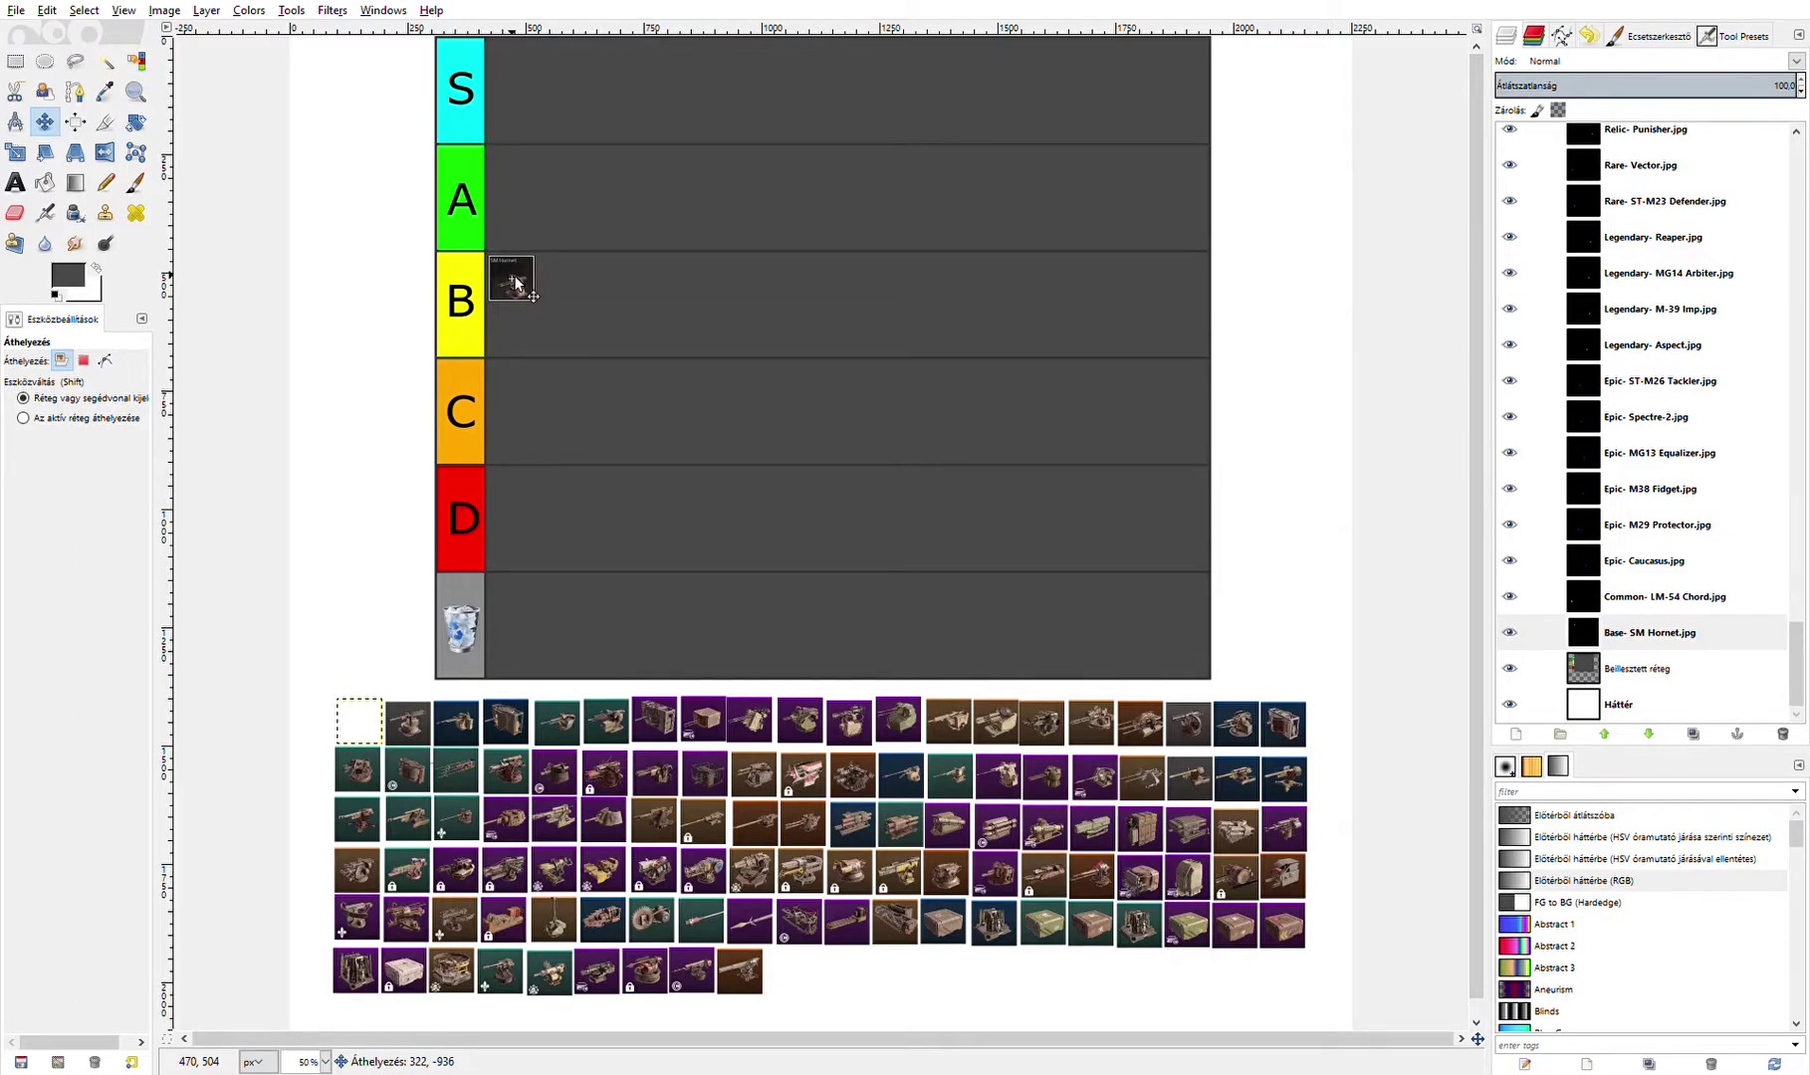
drag(516, 283, 517, 388)
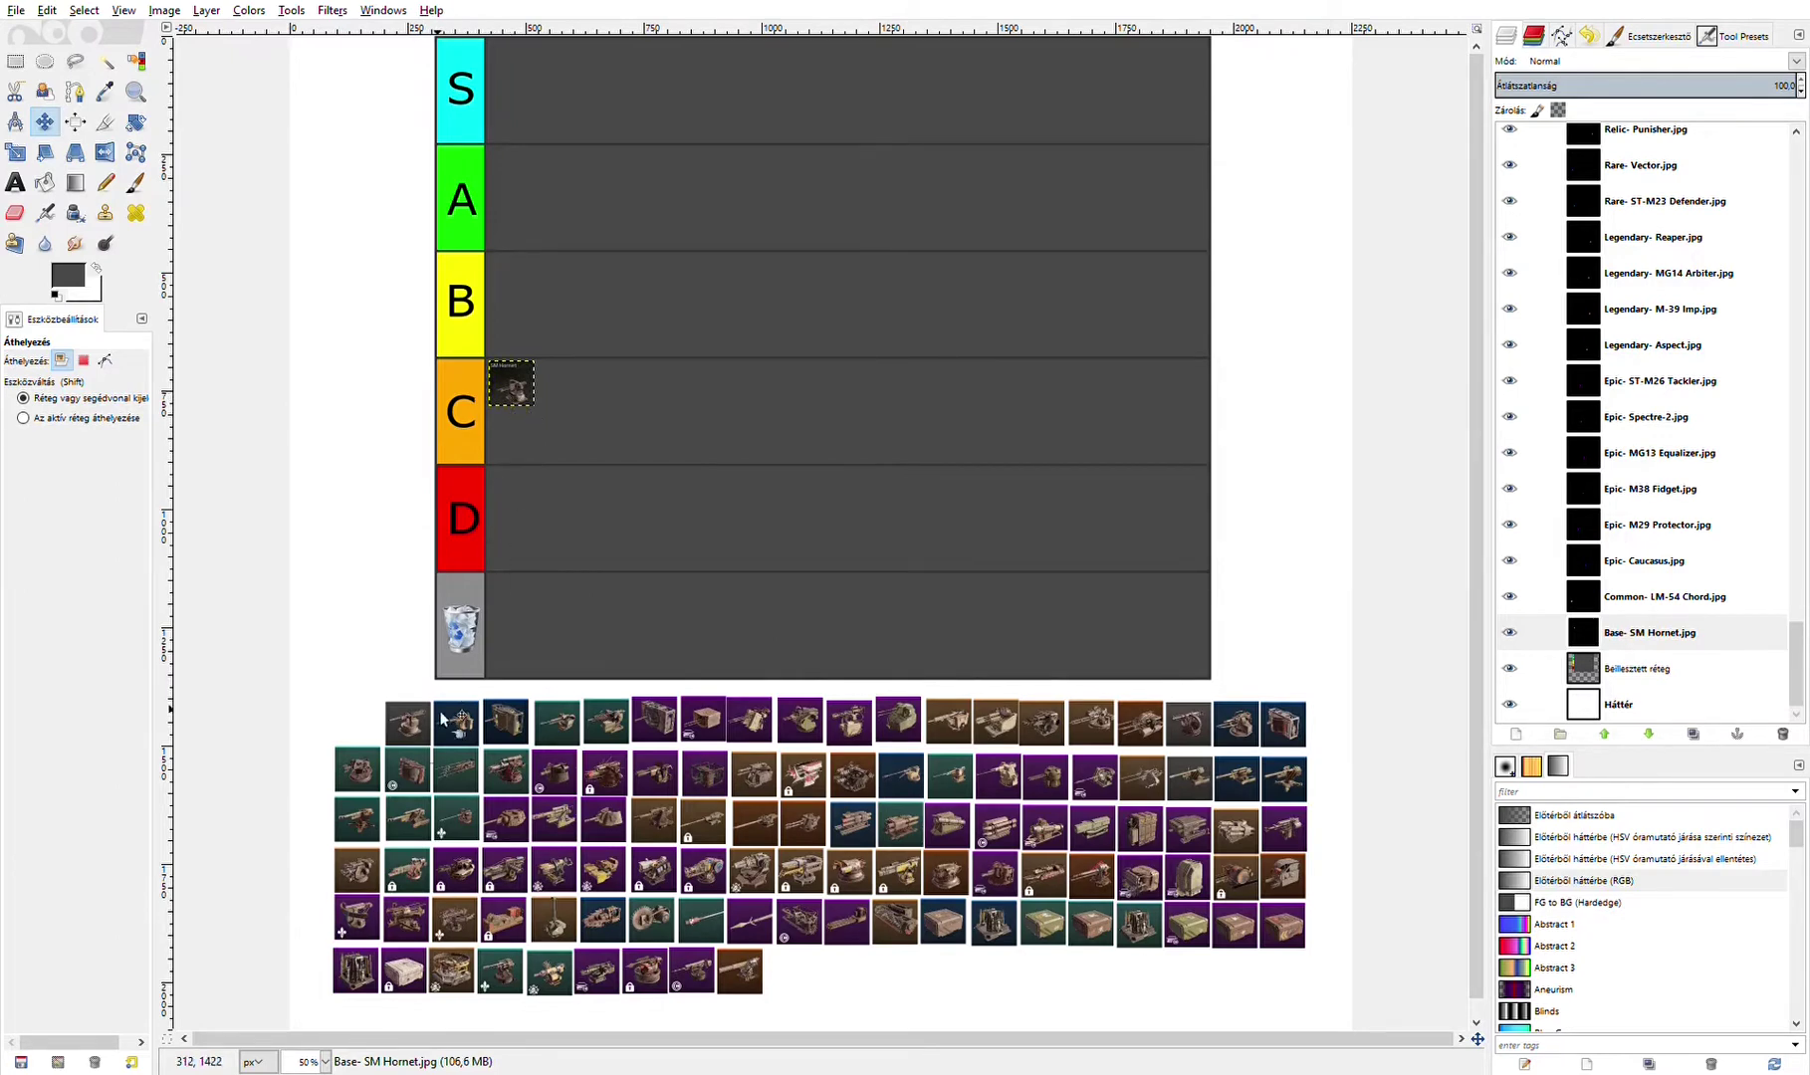
drag(411, 735, 559, 384)
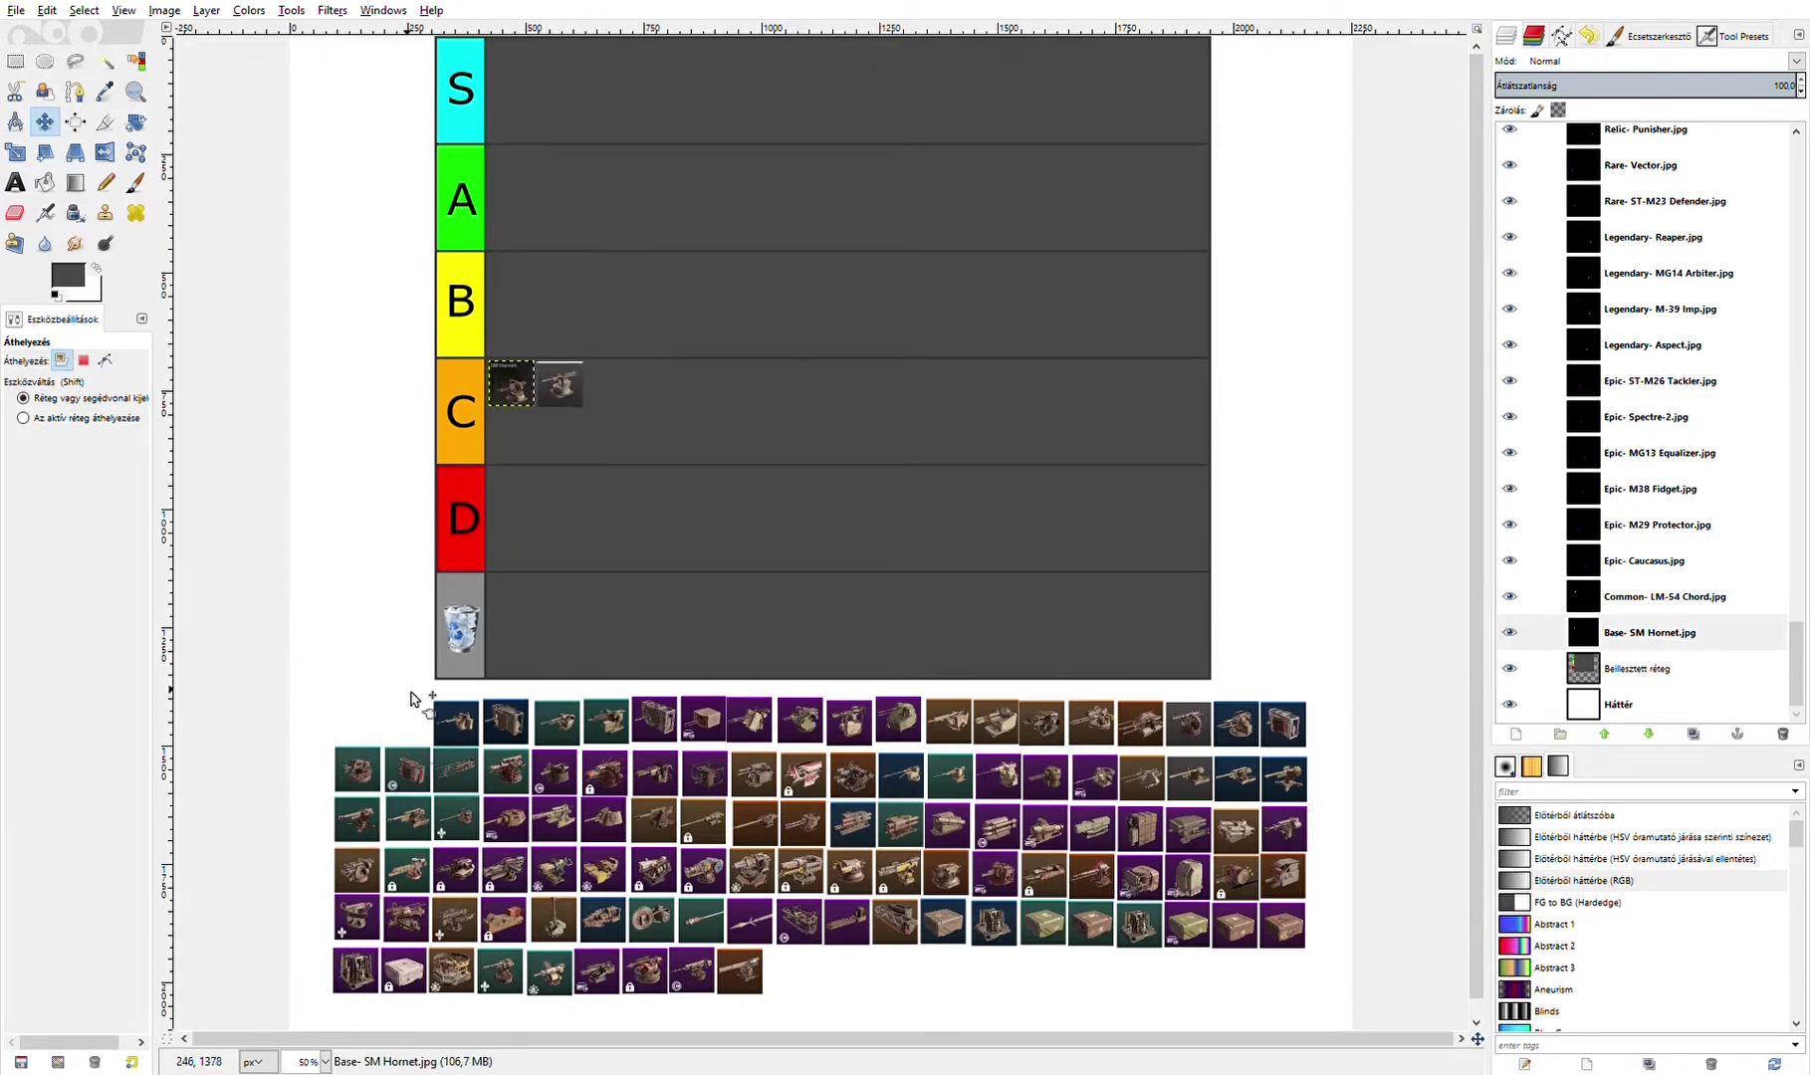
- Rank the next three top-row icons: the first blue gun in tier B, the blue box-shaped gun in tier A, the first green gun in B
drag(454, 725, 510, 288)
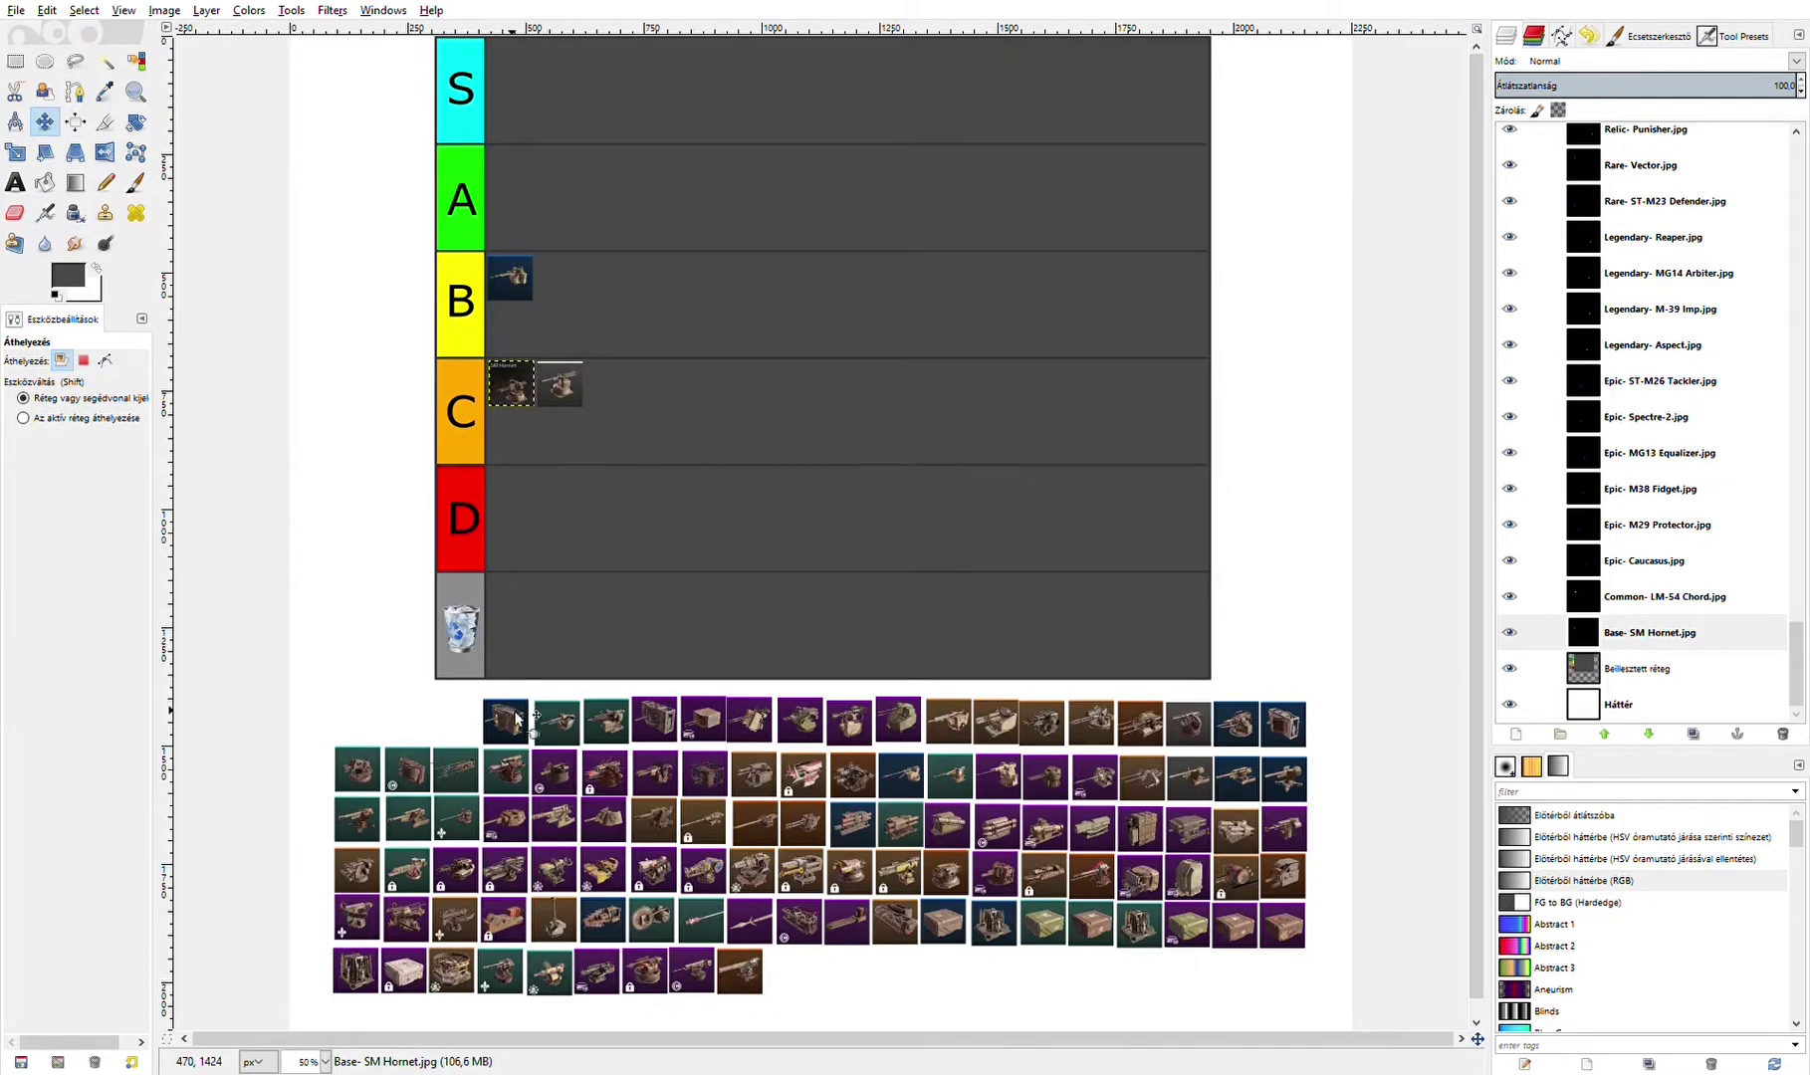
drag(516, 726, 516, 167)
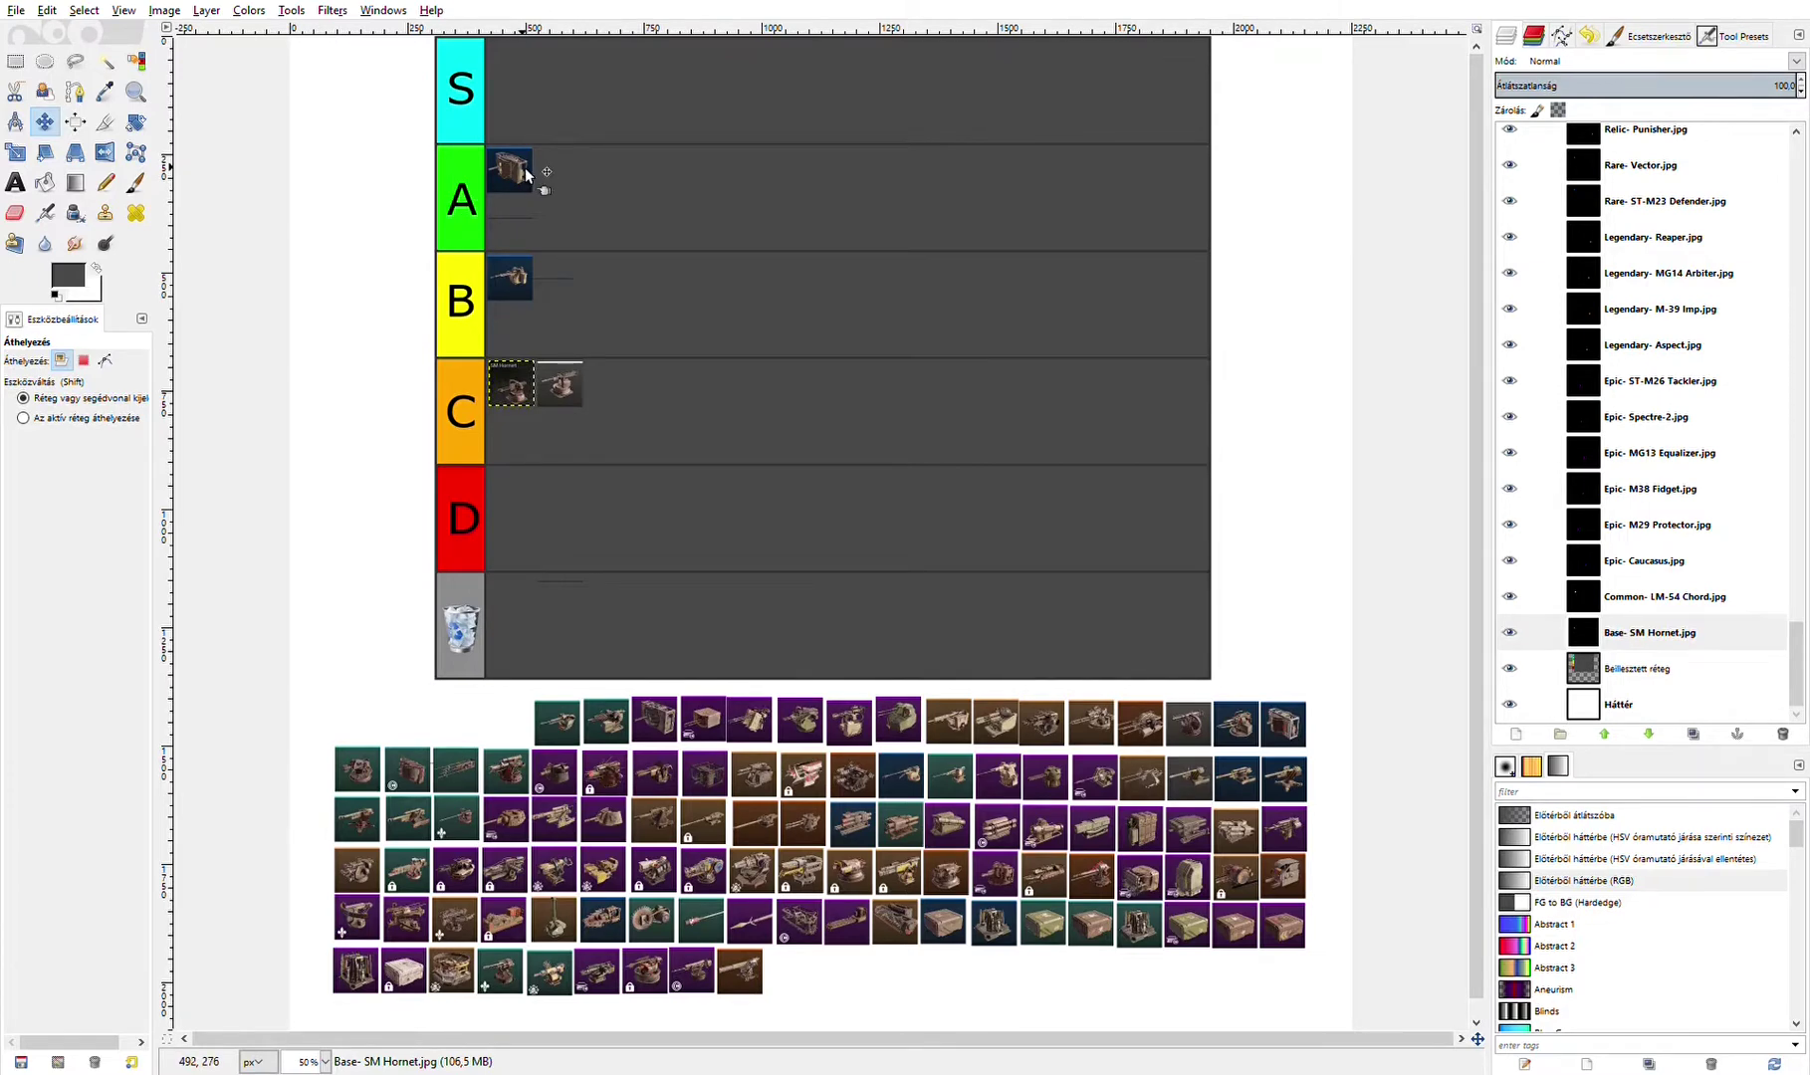
drag(558, 739, 560, 288)
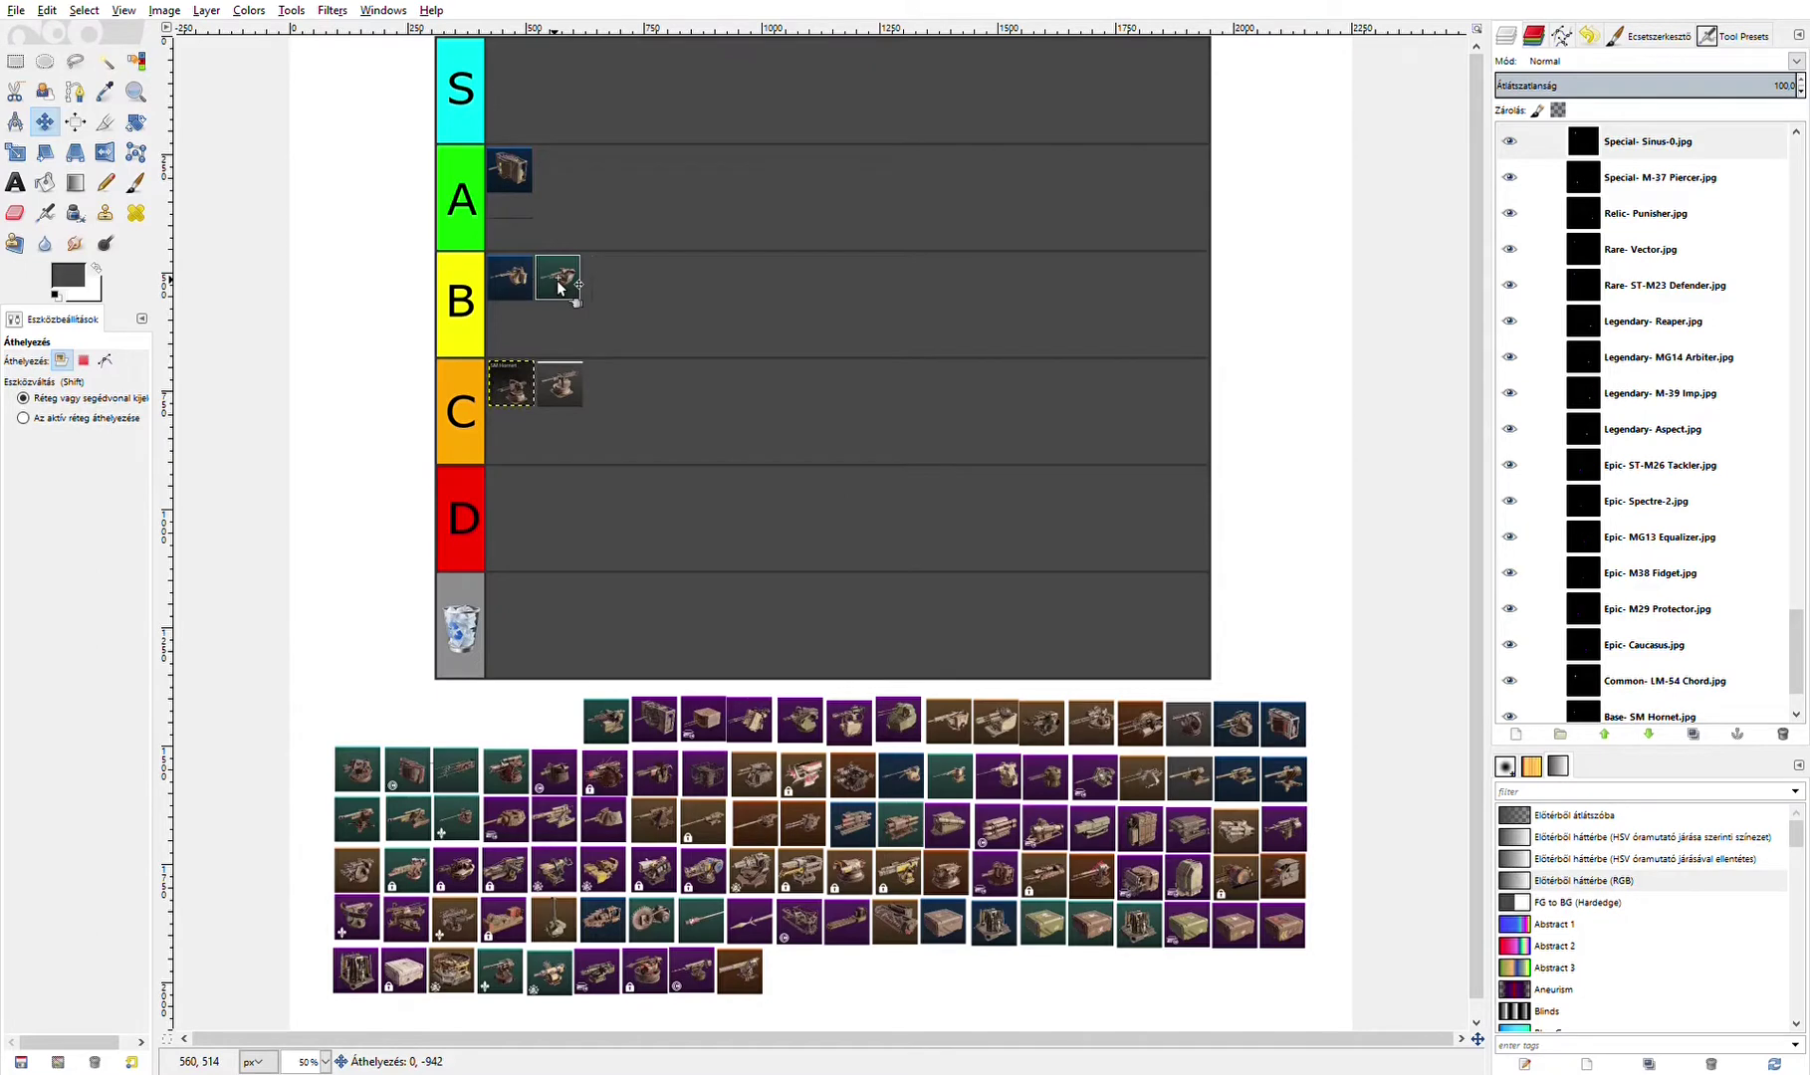
drag(558, 286, 558, 281)
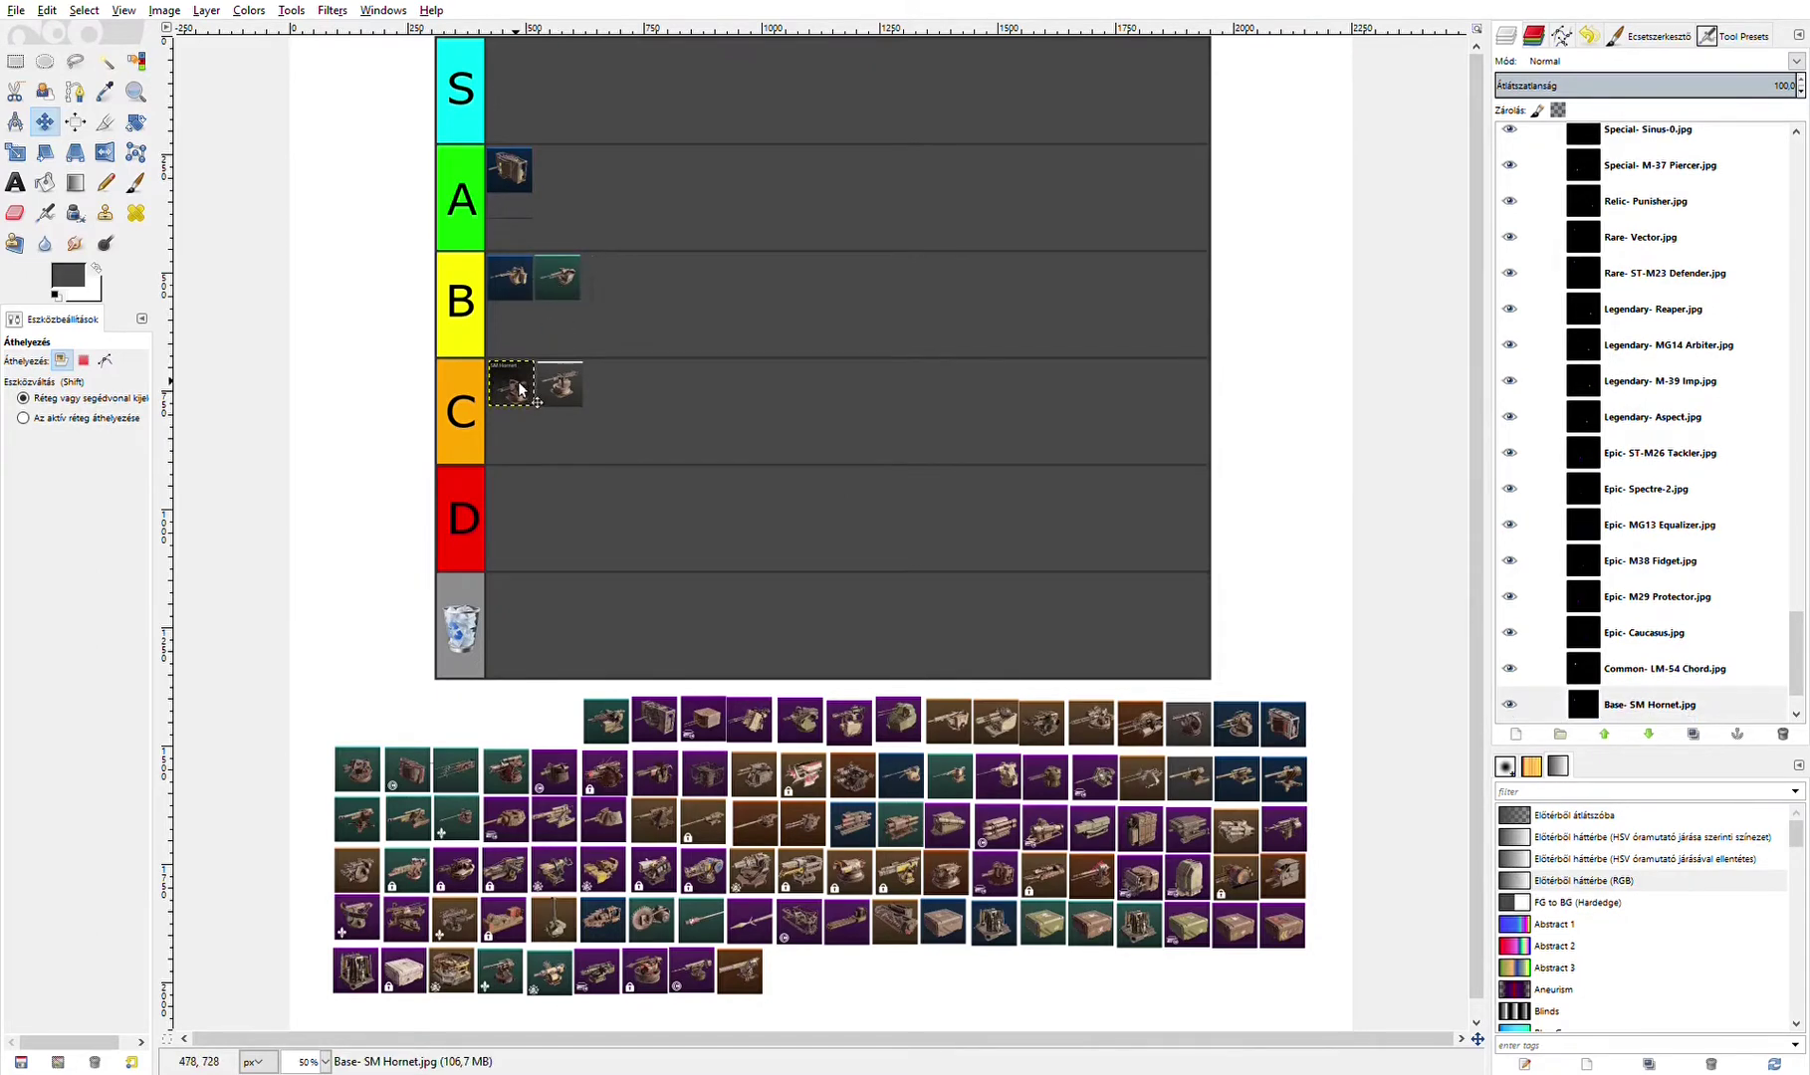
- Shift the ranked icons down one tier, except the green gun: the first two to D, the blue gun to C, the blue box-shaped gun to B
drag(514, 382, 513, 494)
drag(555, 386, 551, 503)
drag(509, 282, 558, 282)
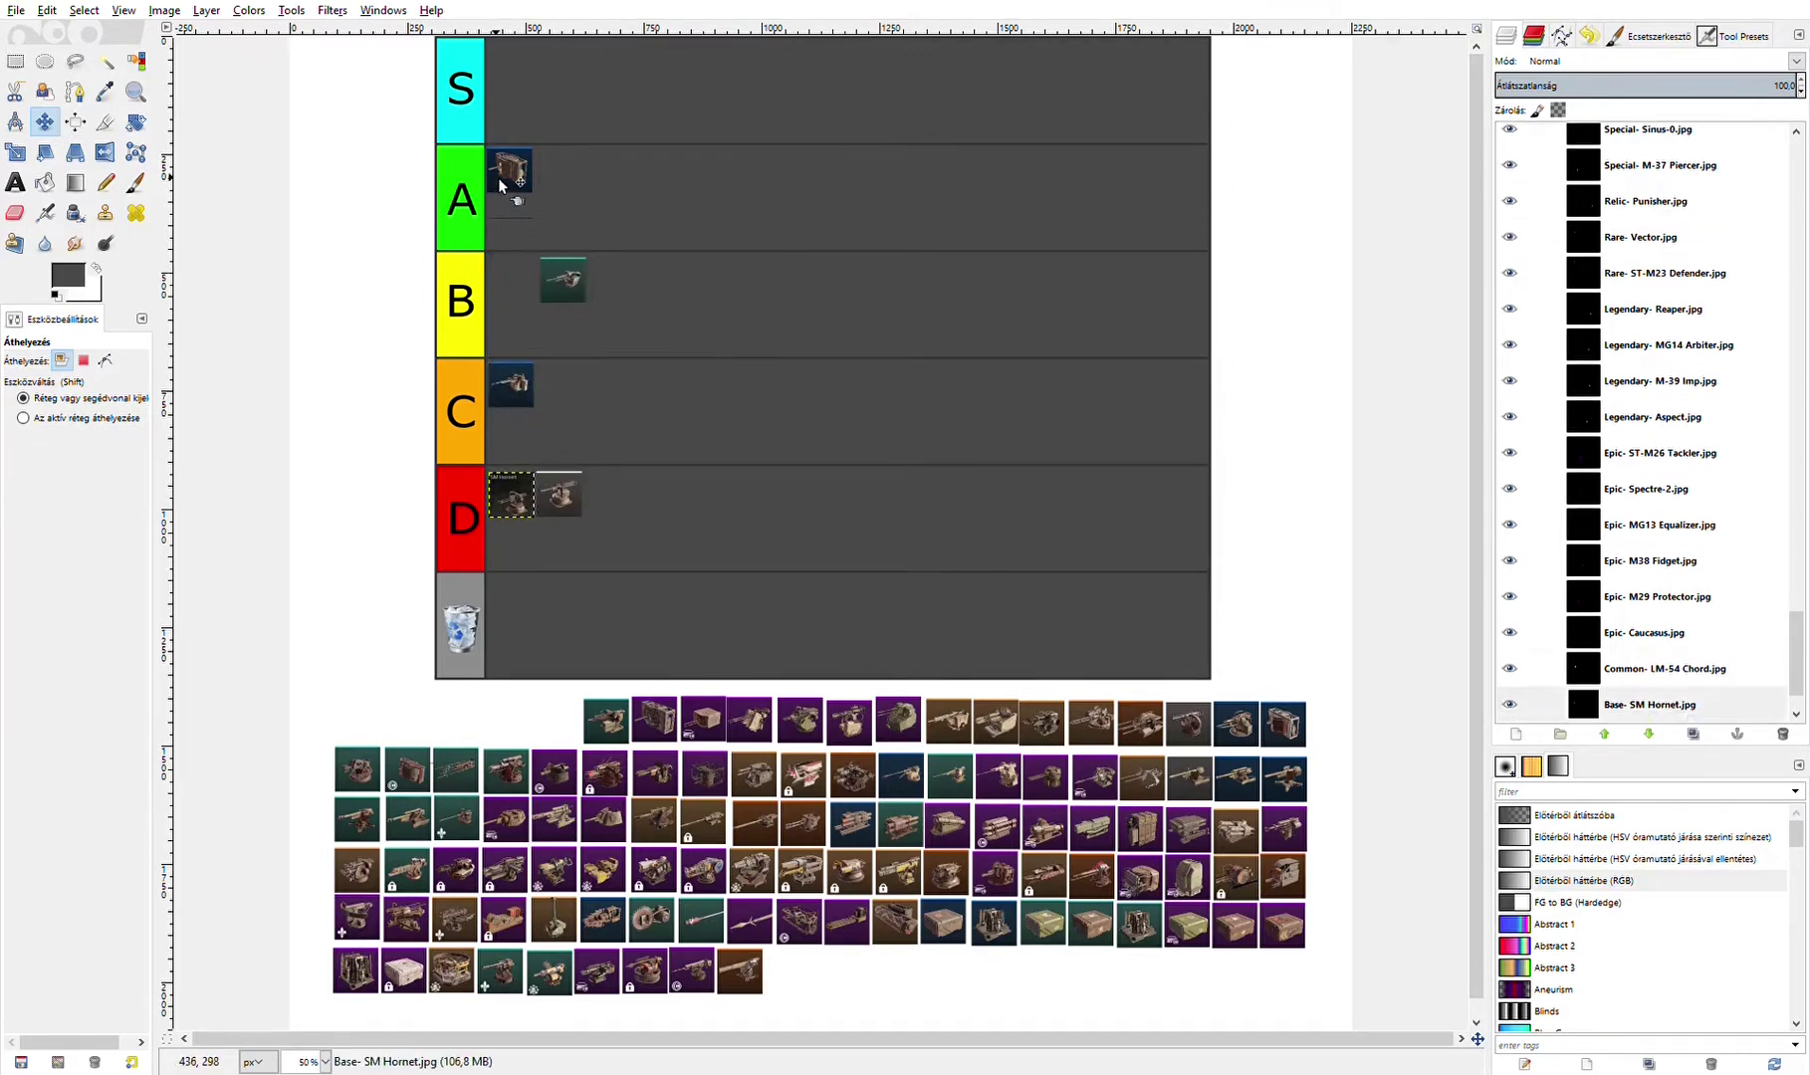
drag(518, 174, 555, 284)
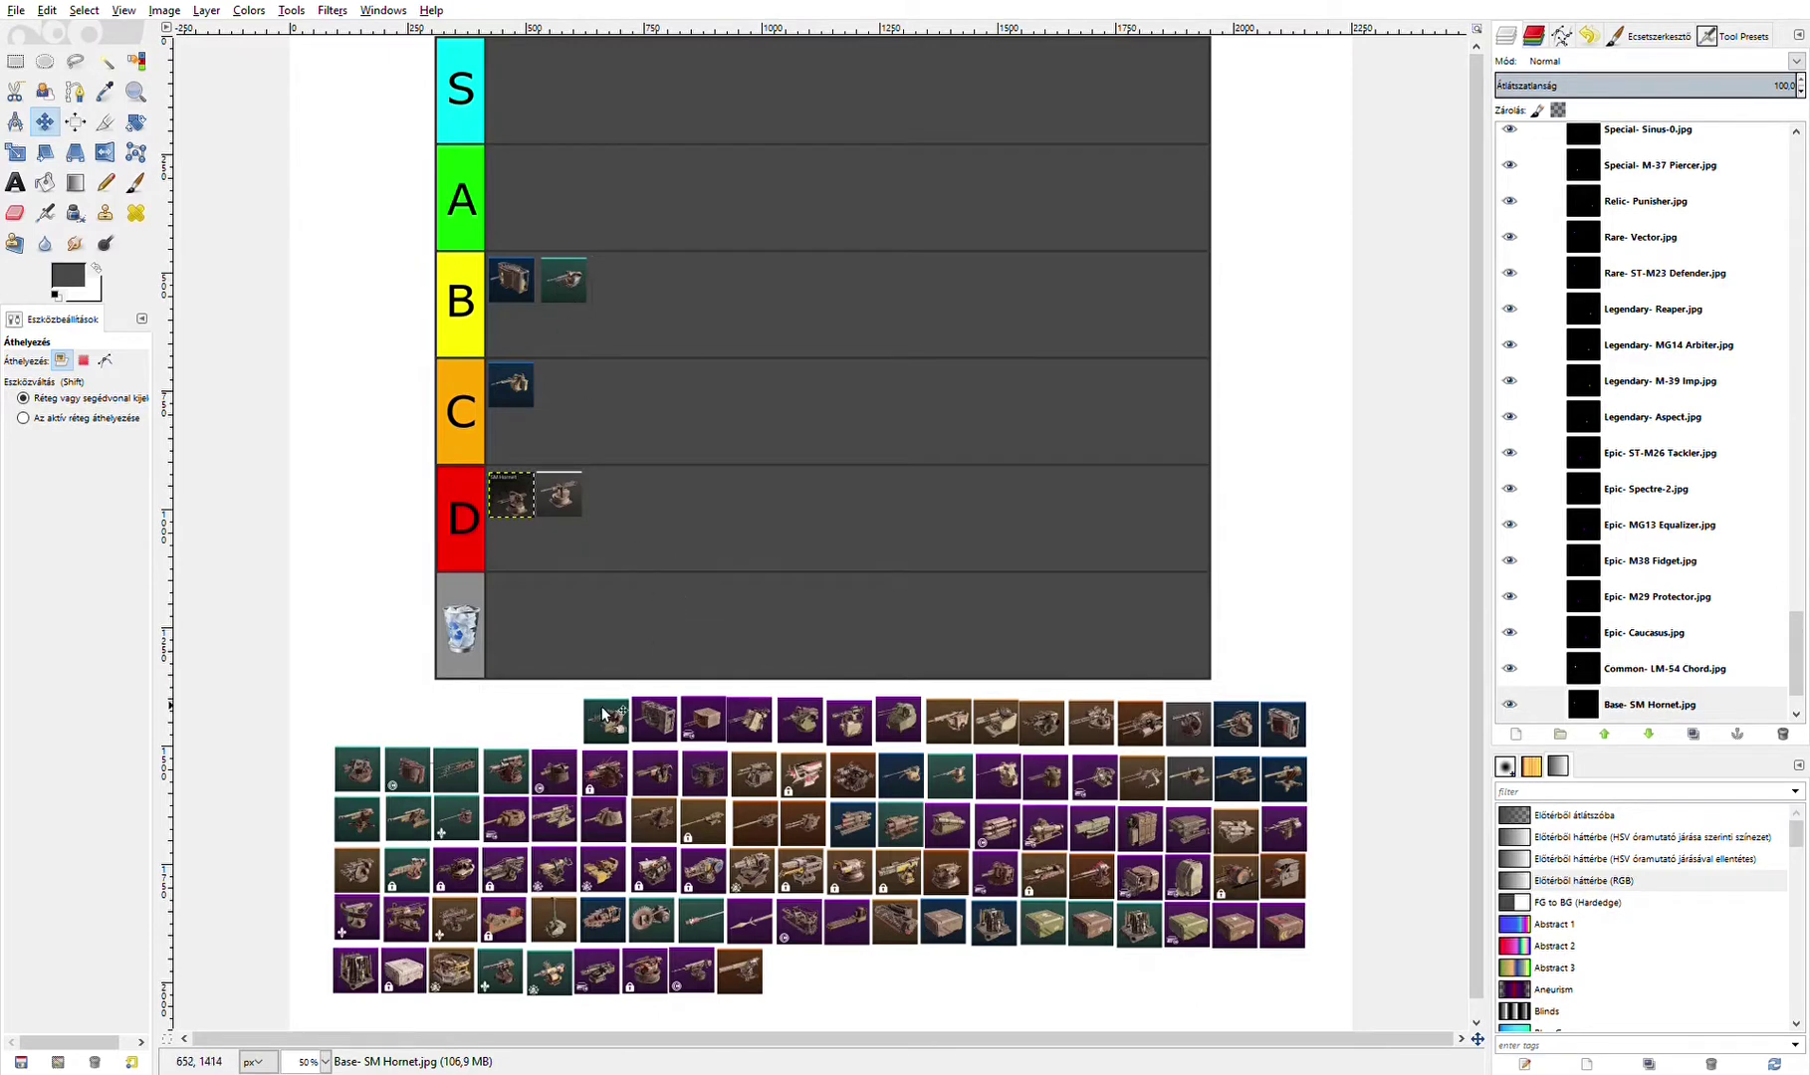
- Place the remaining green top-row icon in tier C, the first purple icon in tier A and the second purple icon in tier C
drag(612, 721, 565, 383)
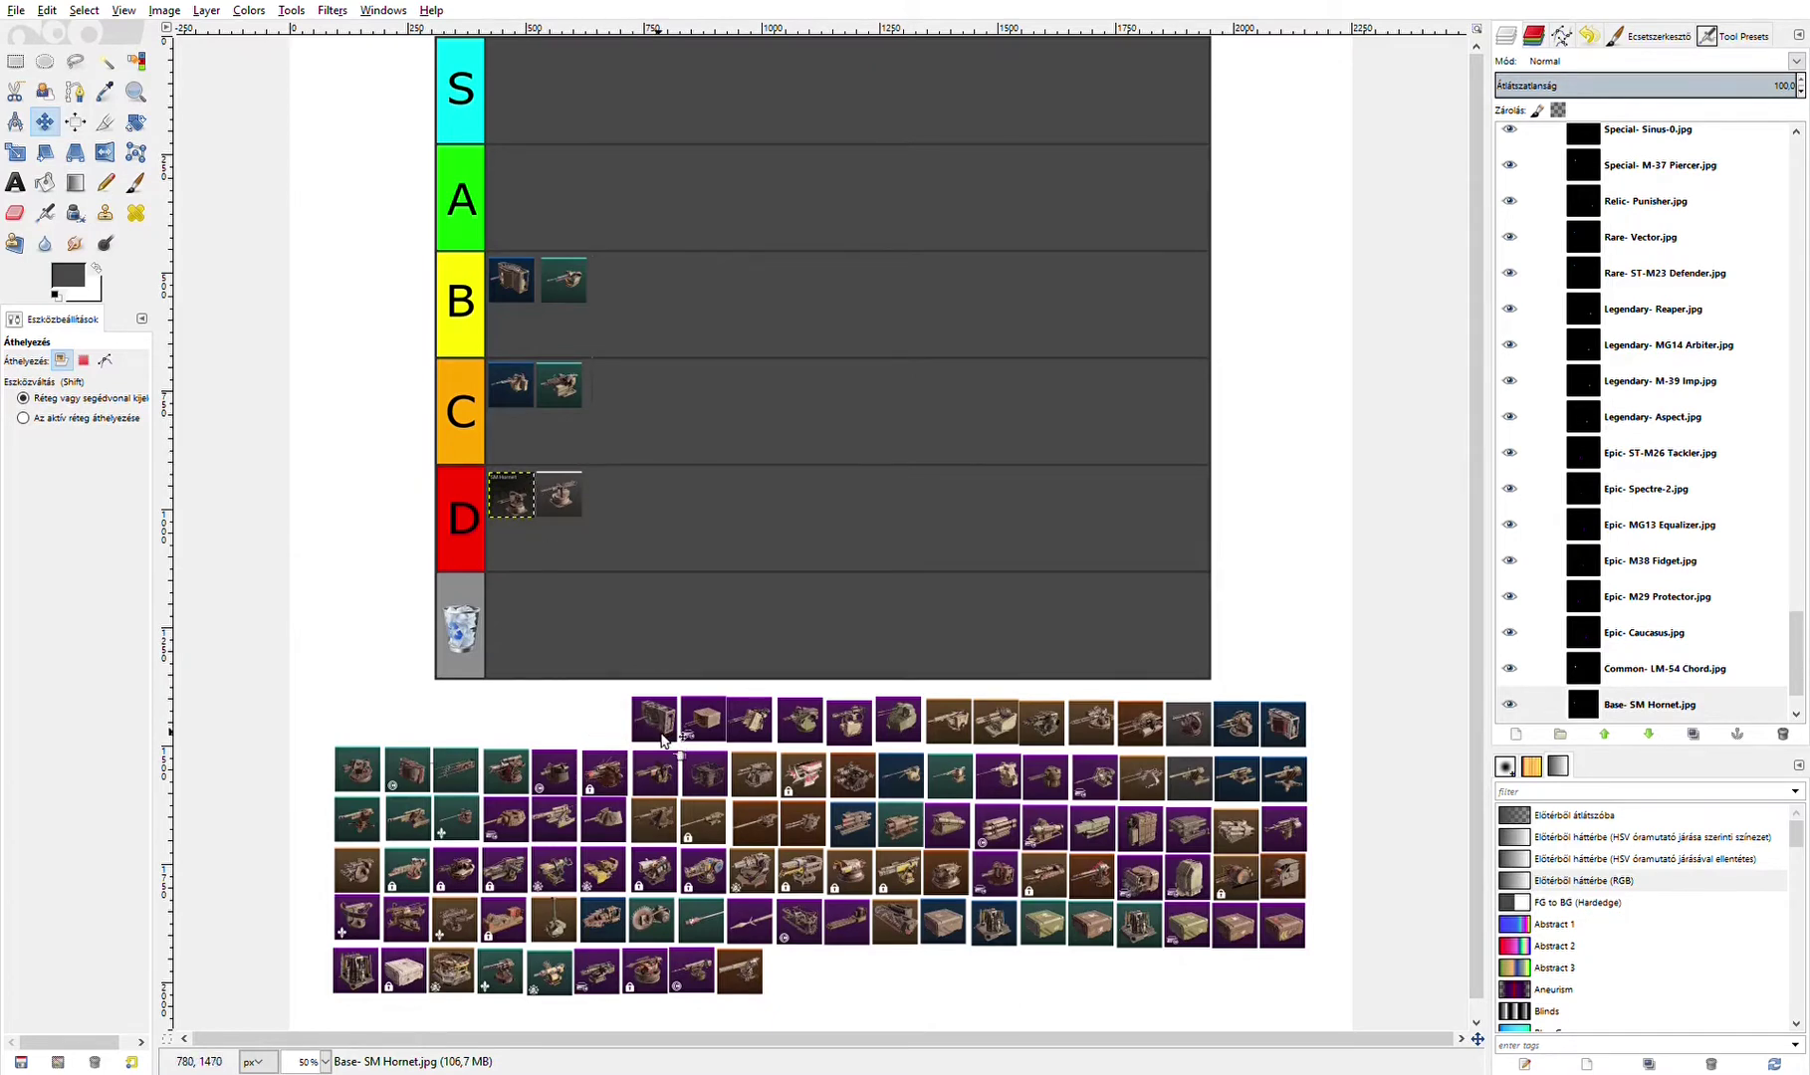
drag(663, 733, 519, 179)
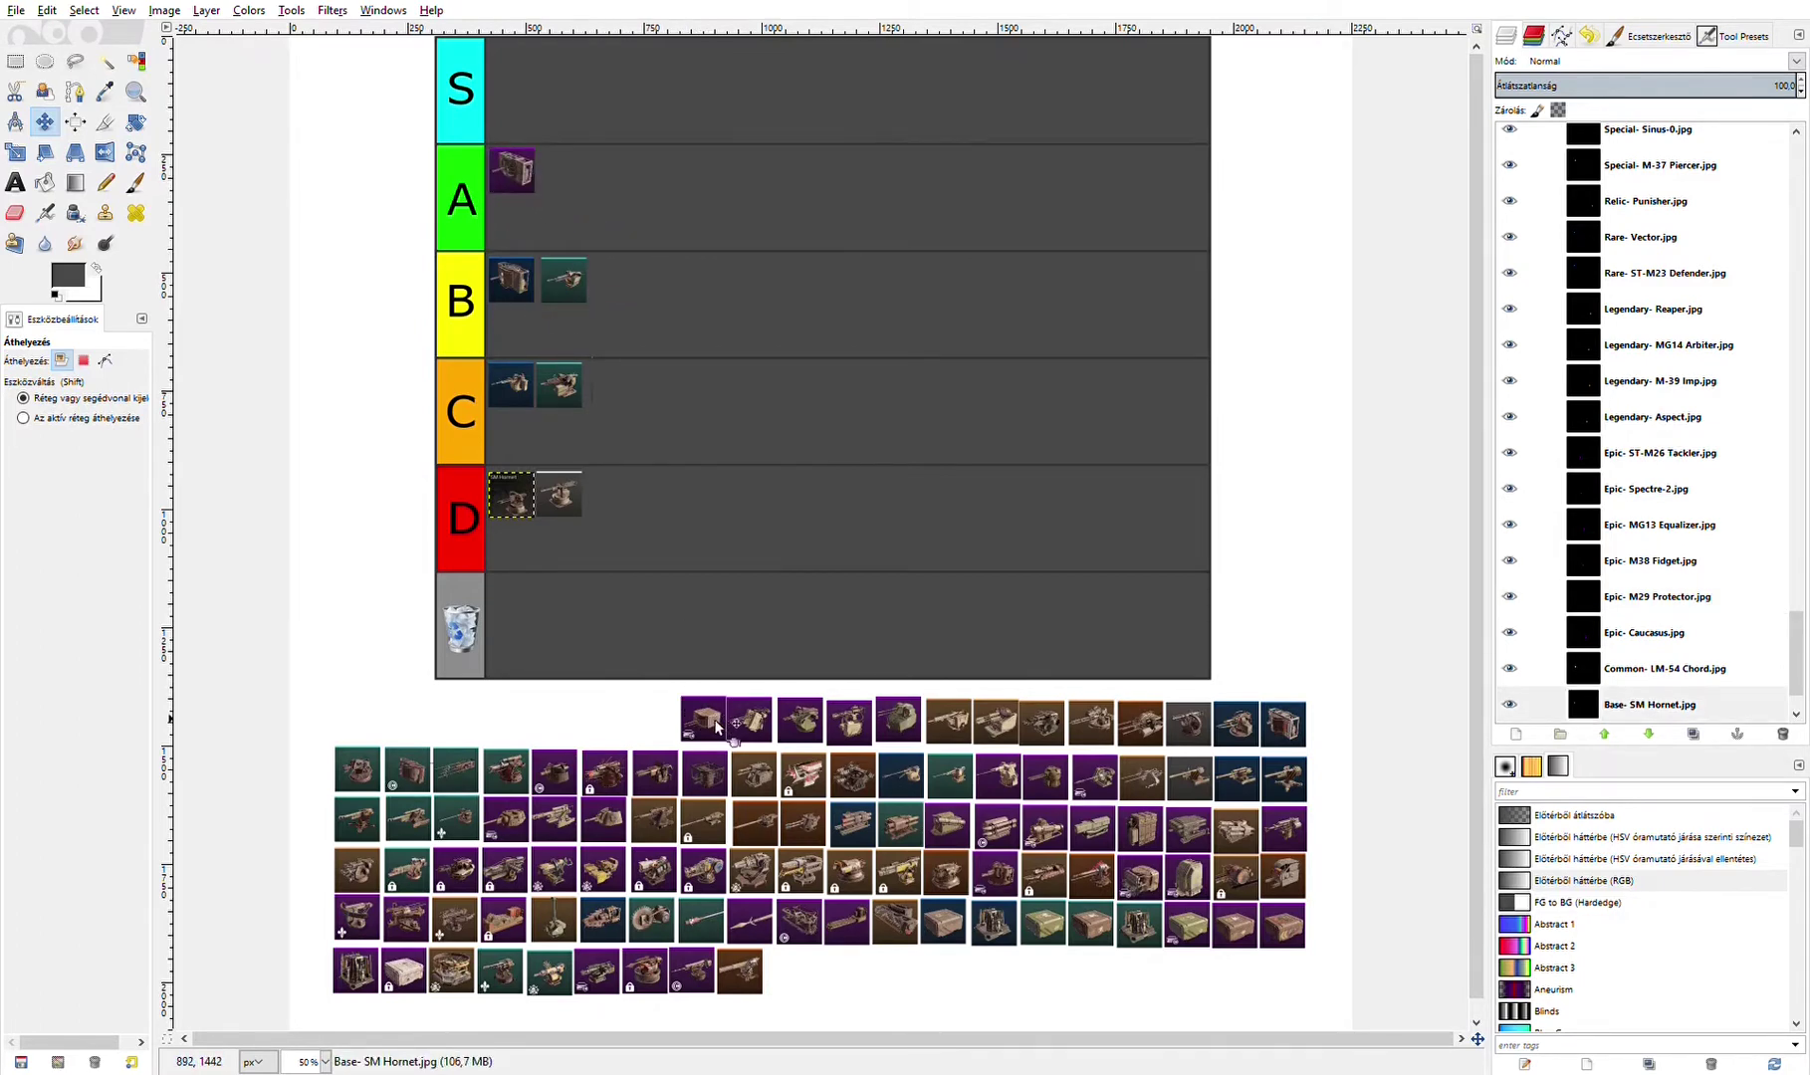
drag(697, 724, 619, 390)
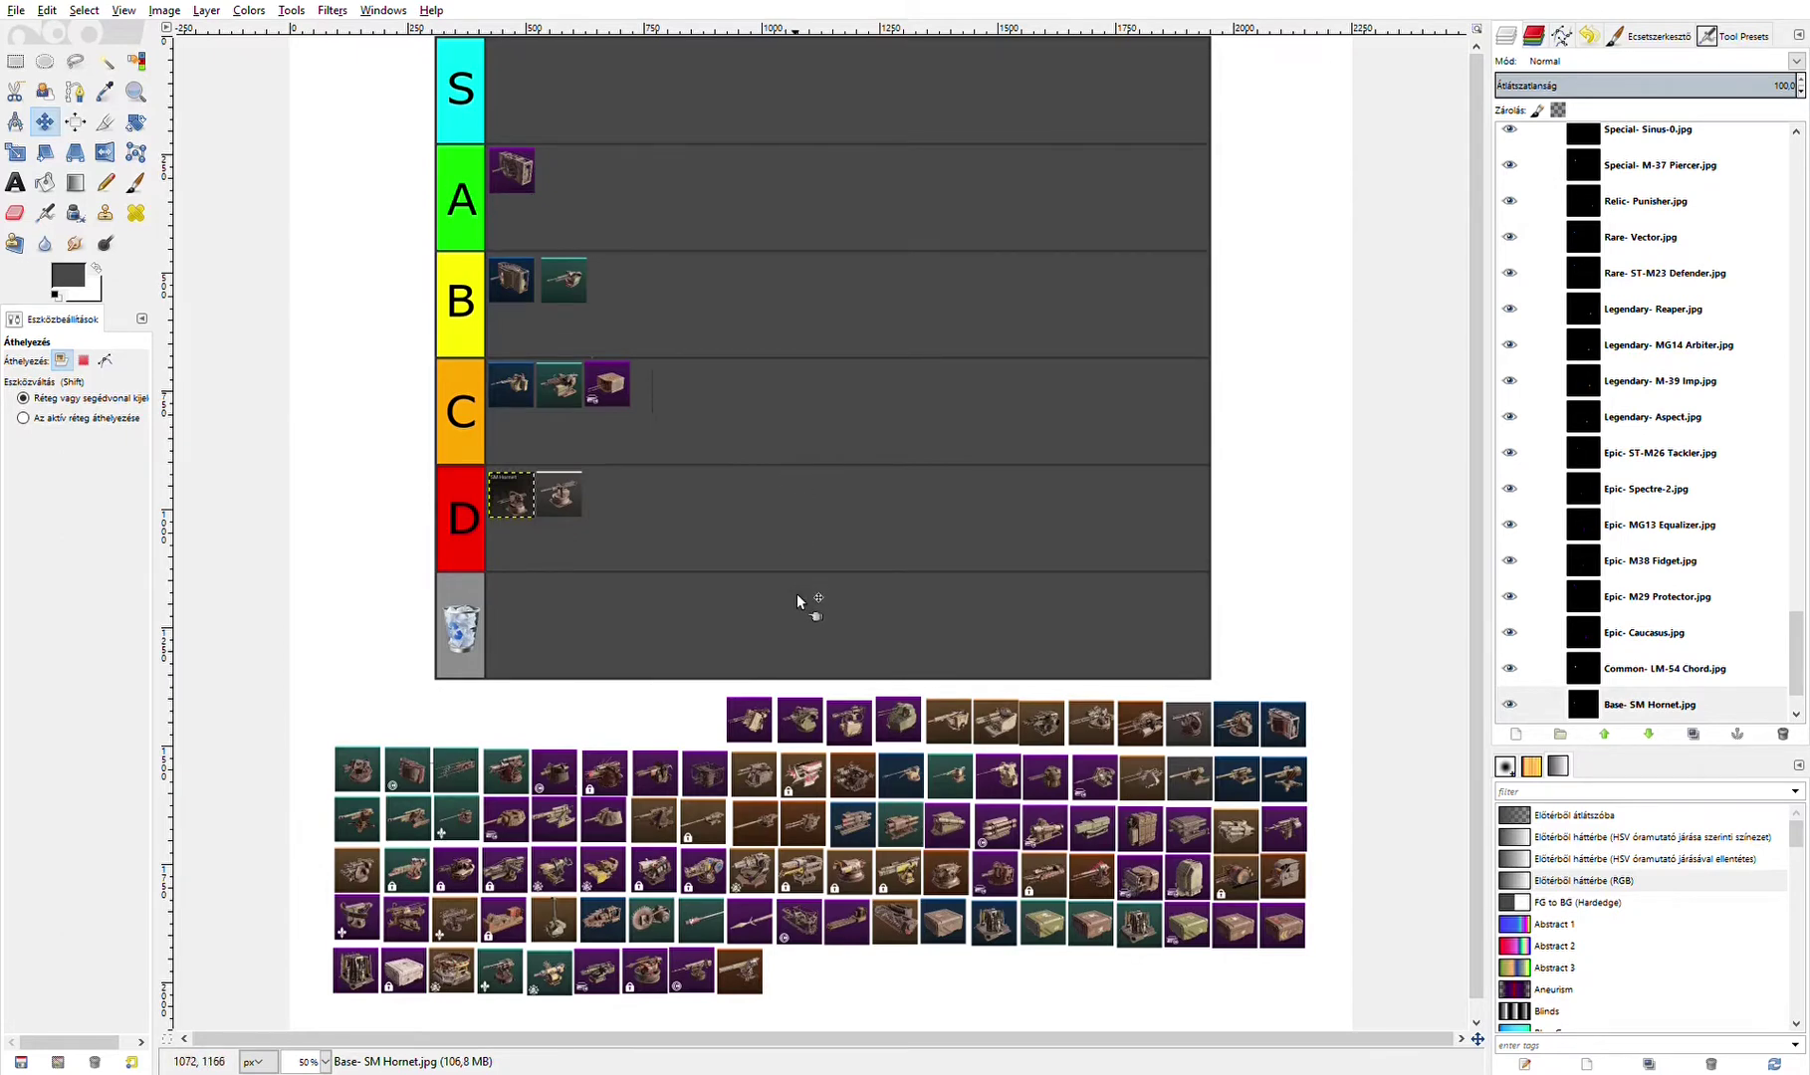
- Line up the Spectre-2, the M38 Fidget and the third gold top-row weapon icon at the end of the B tier
drag(756, 729, 620, 293)
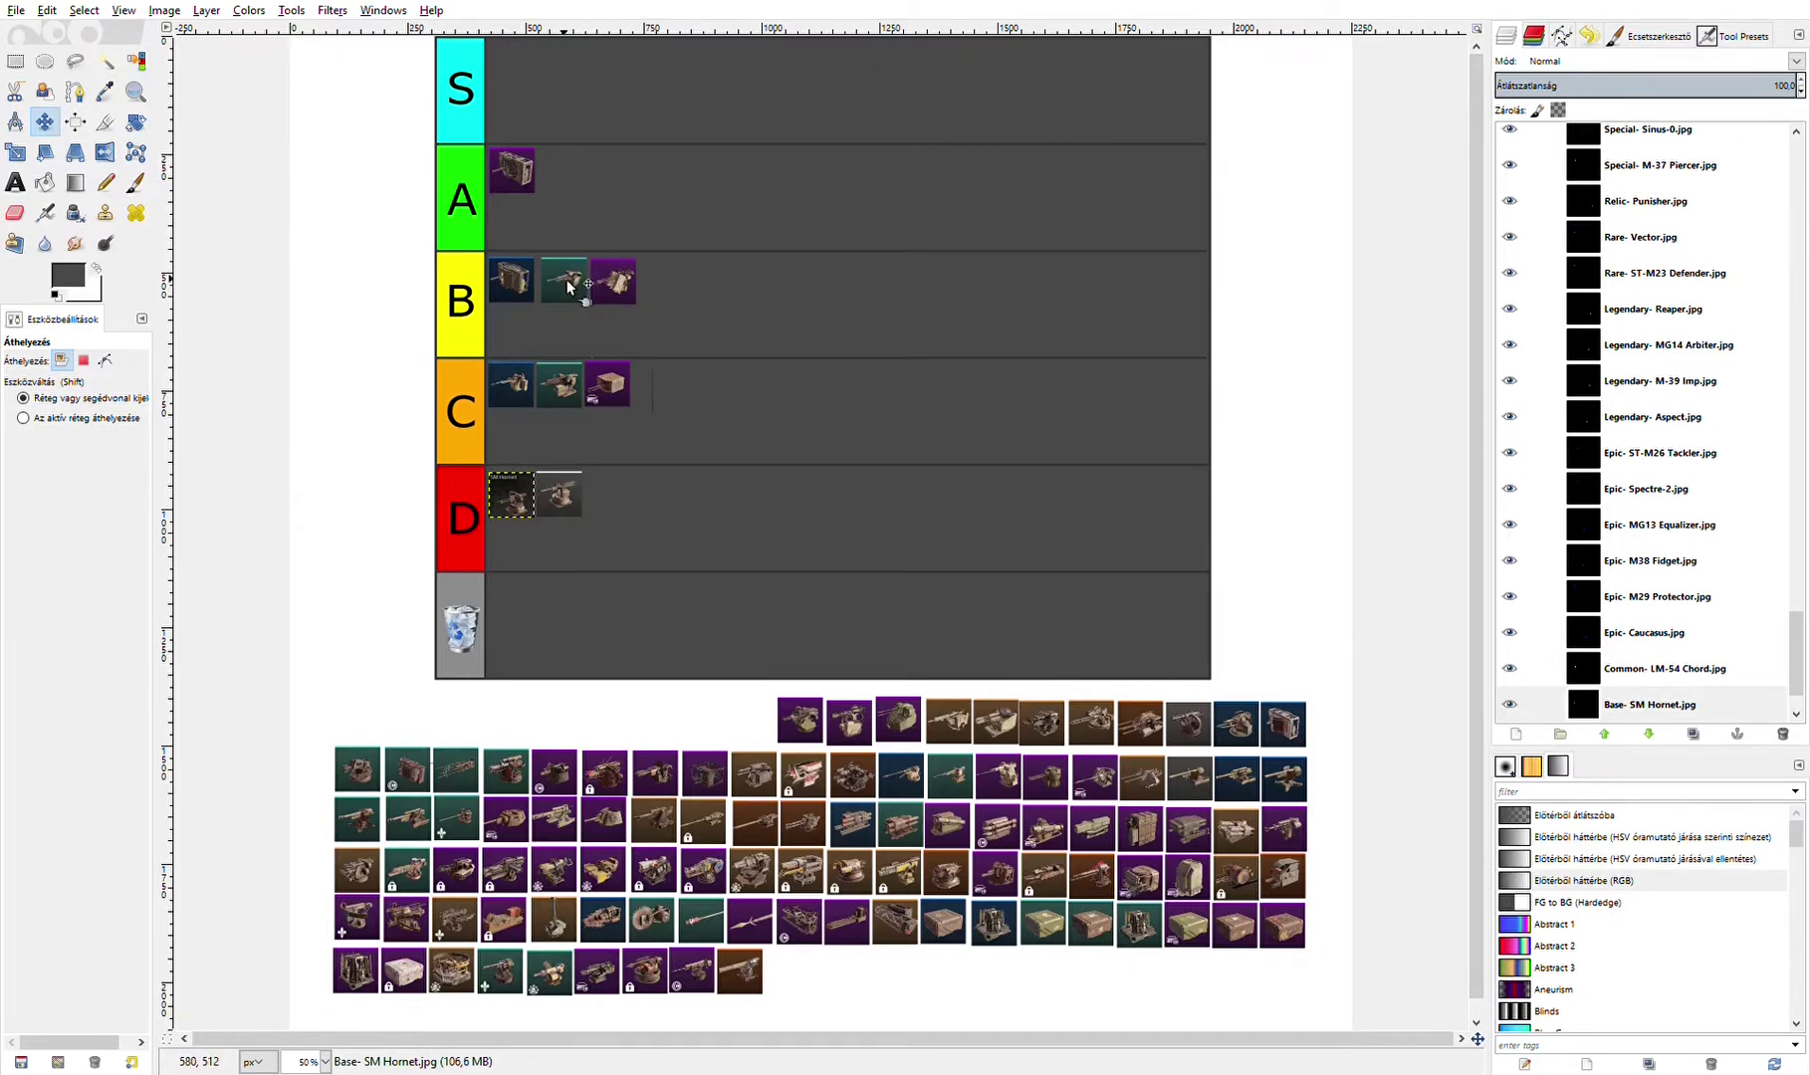
click(618, 282)
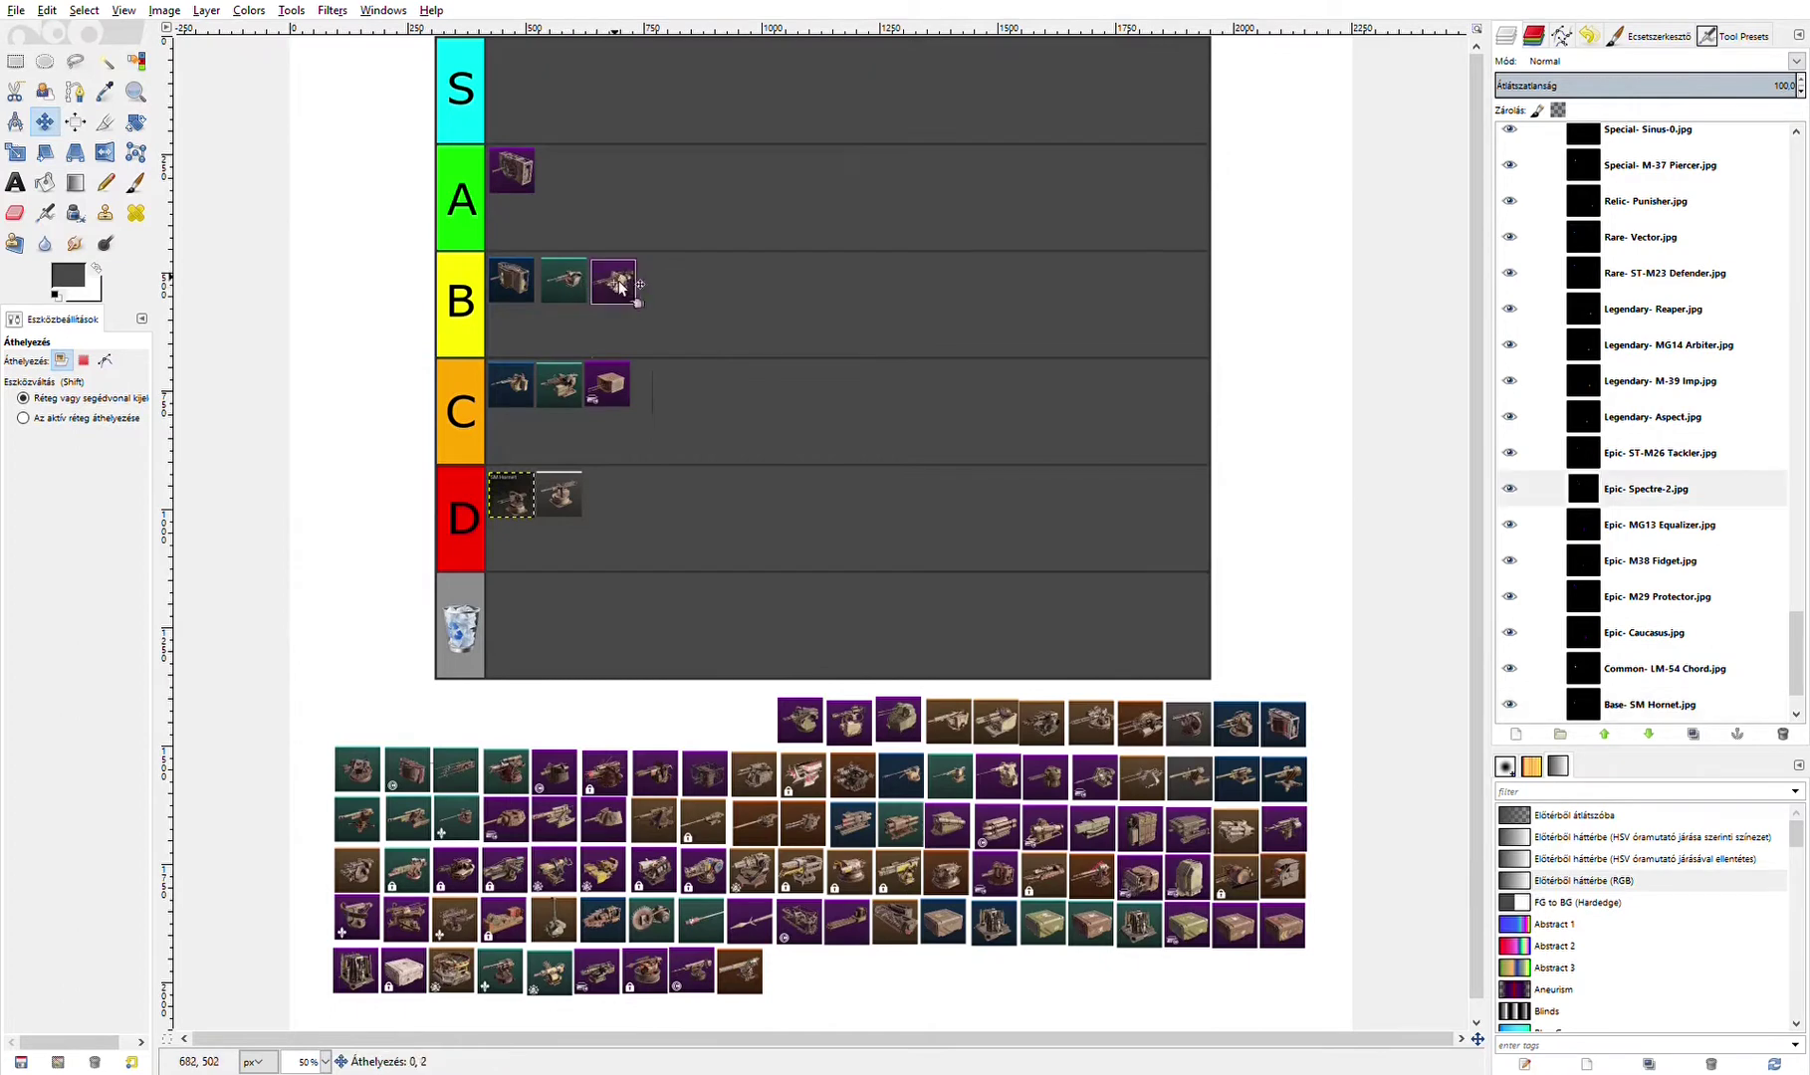
mouse_move(619, 282)
mouse_down()
mouse_move(678, 396)
mouse_move(617, 282)
mouse_up()
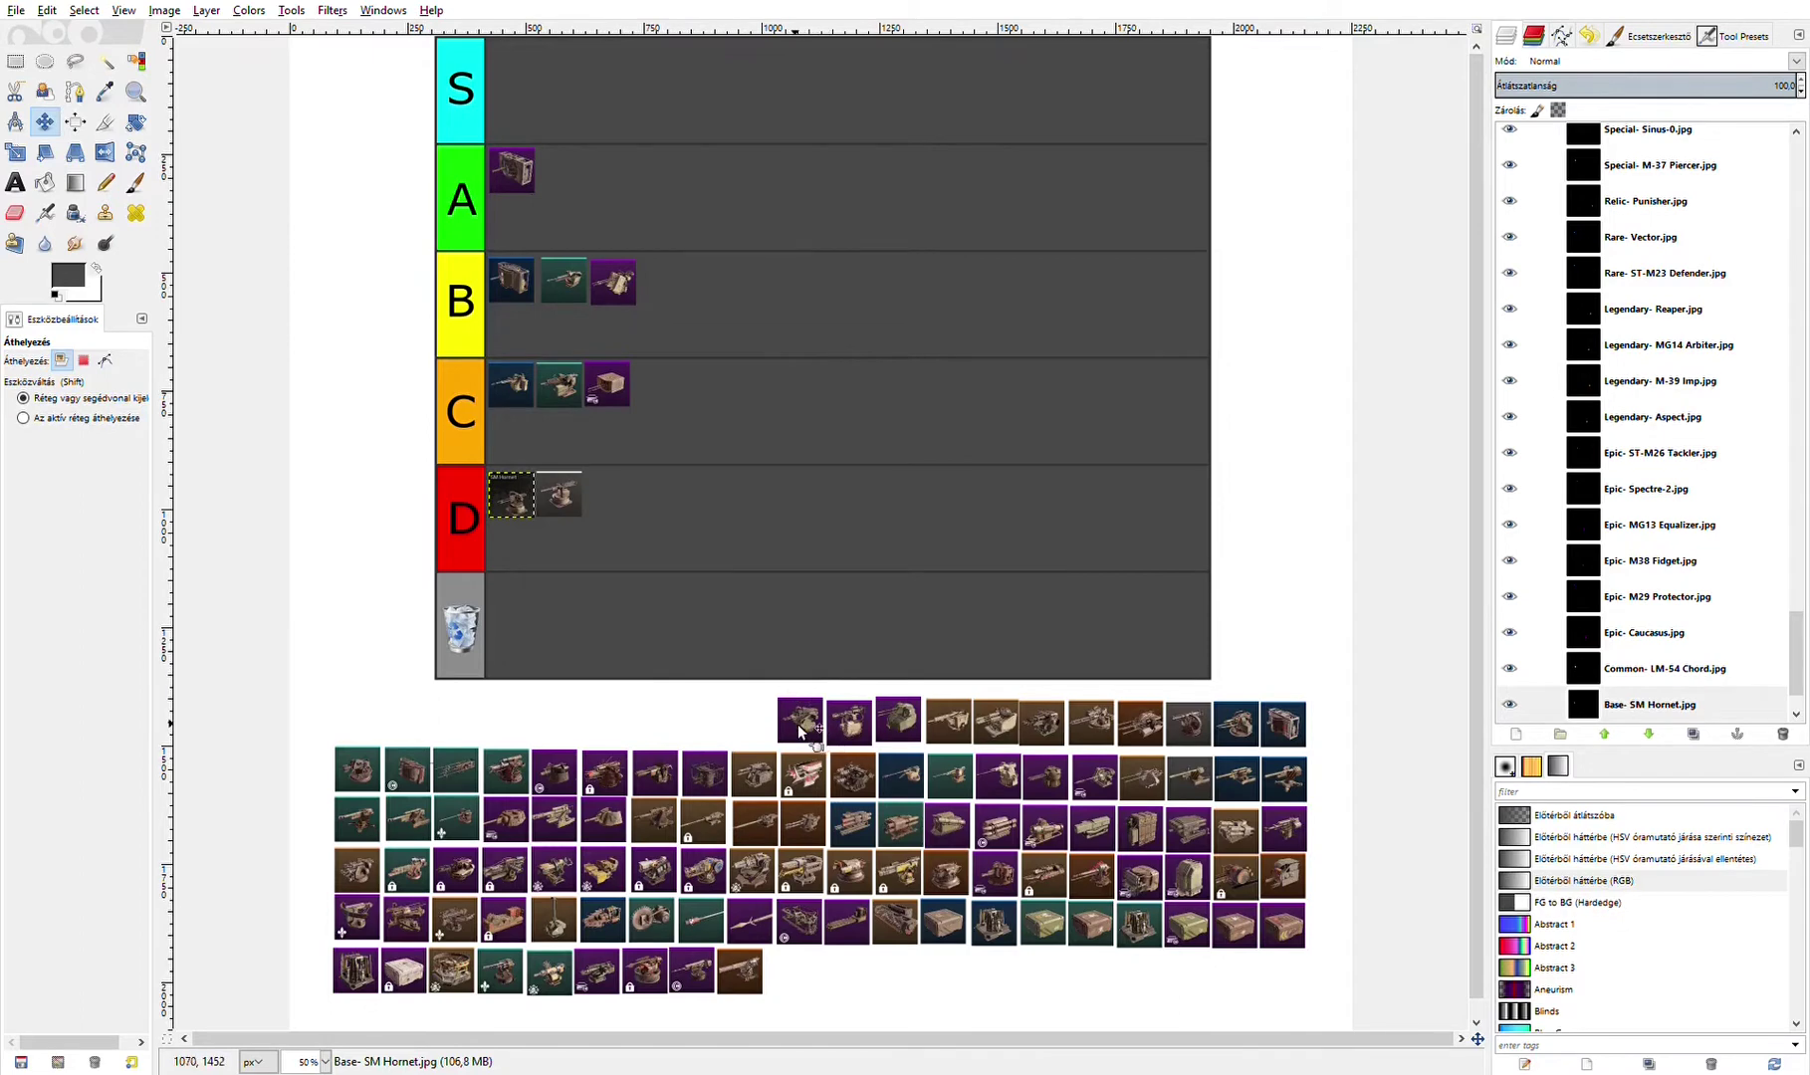
drag(798, 729, 742, 413)
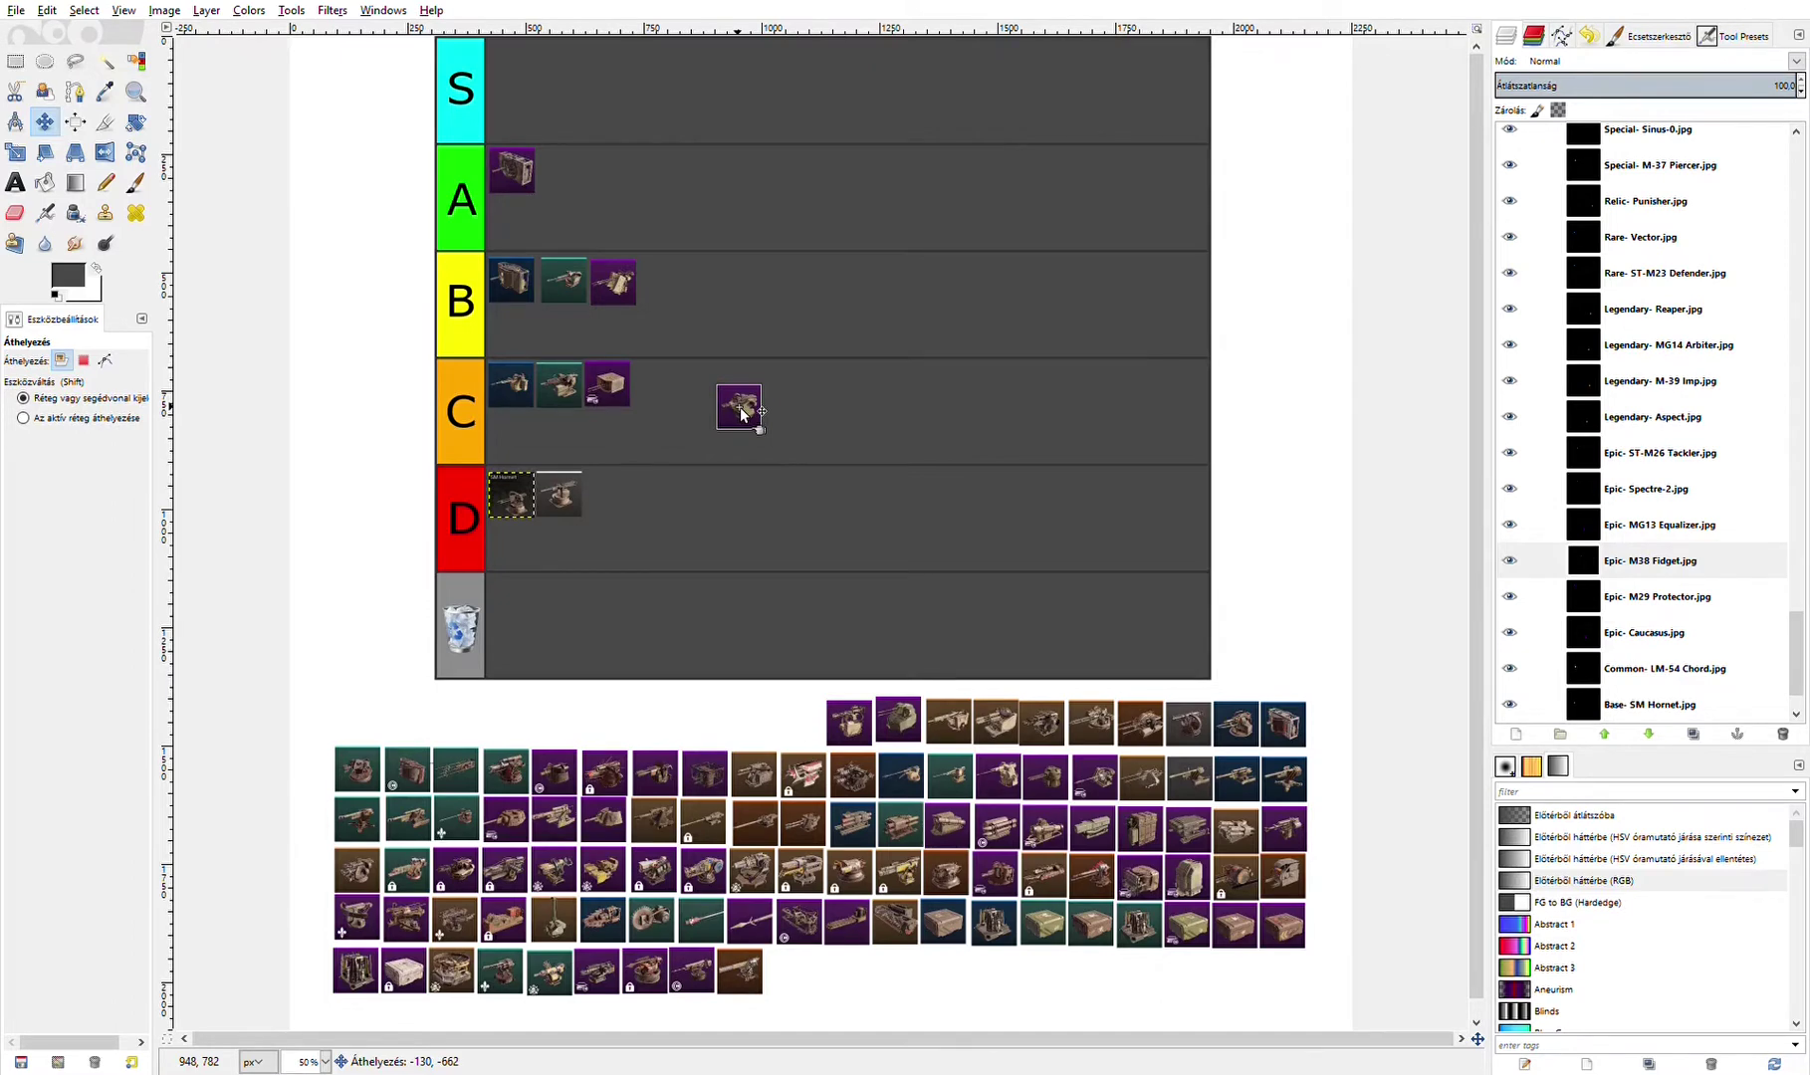
drag(742, 413, 666, 288)
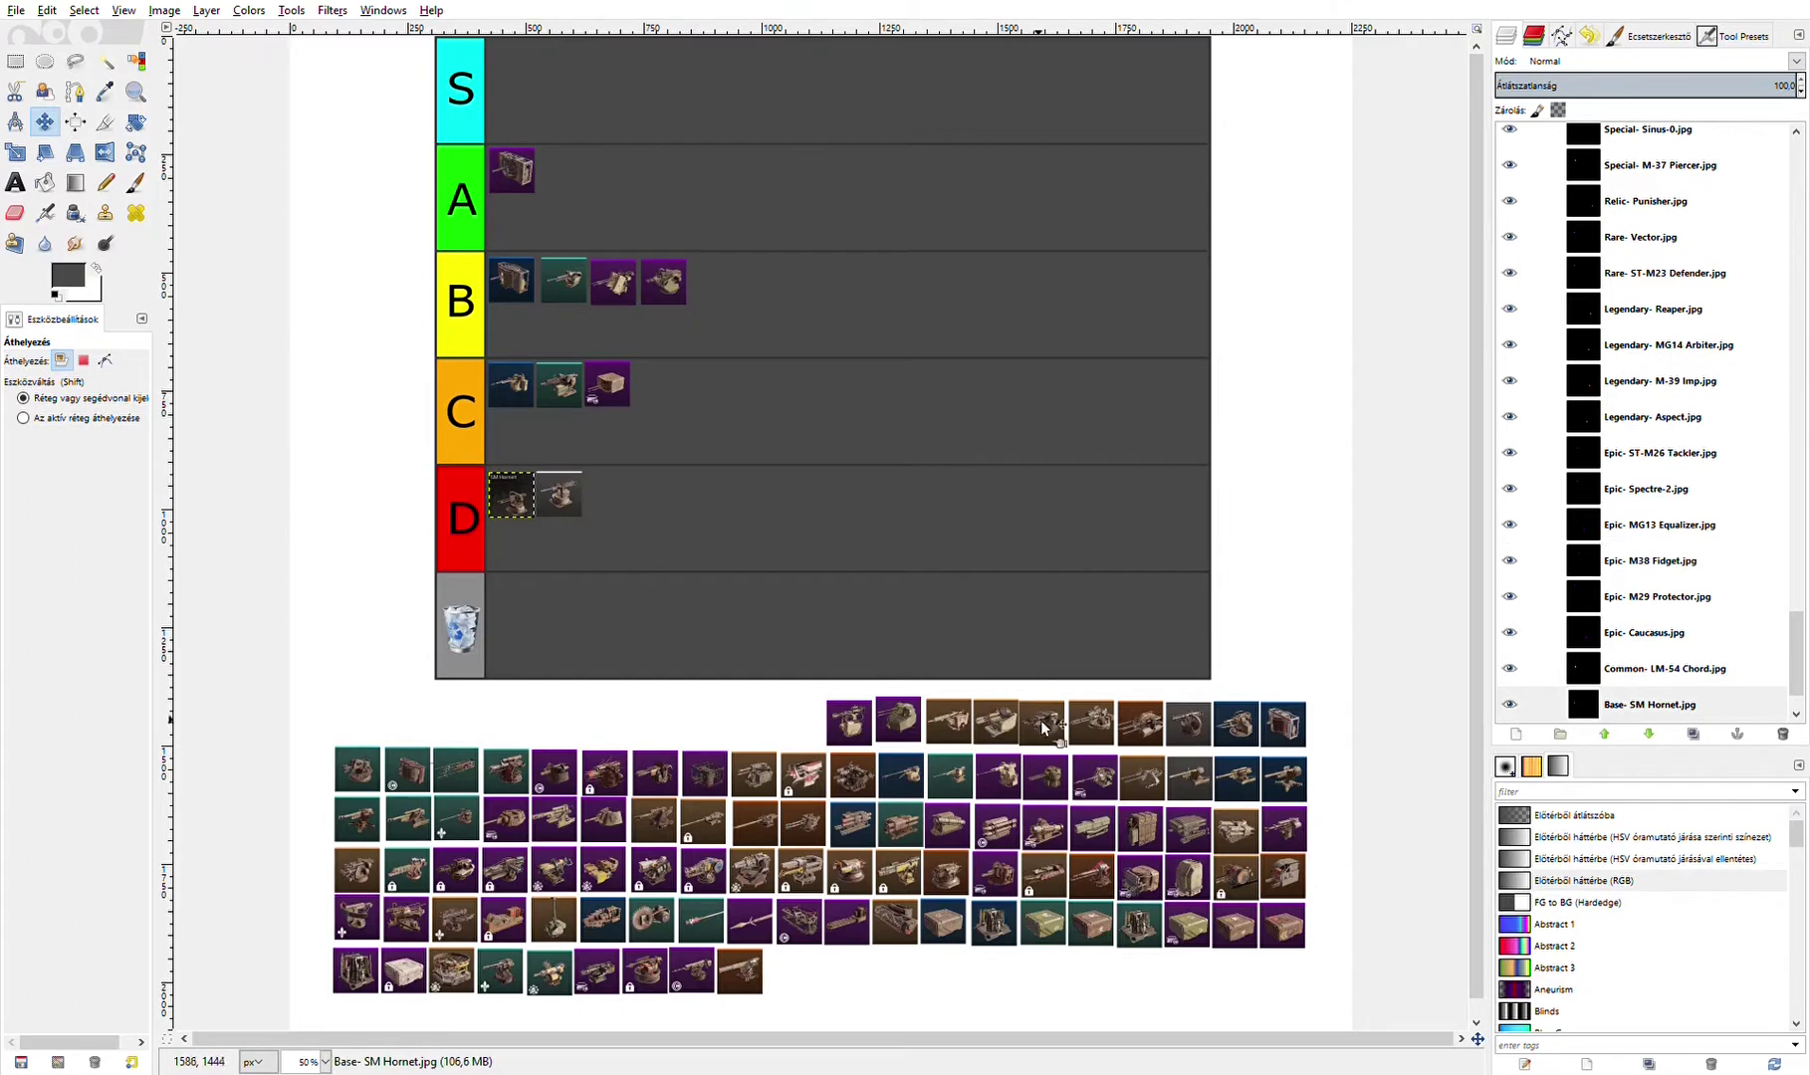
drag(1049, 726, 718, 280)
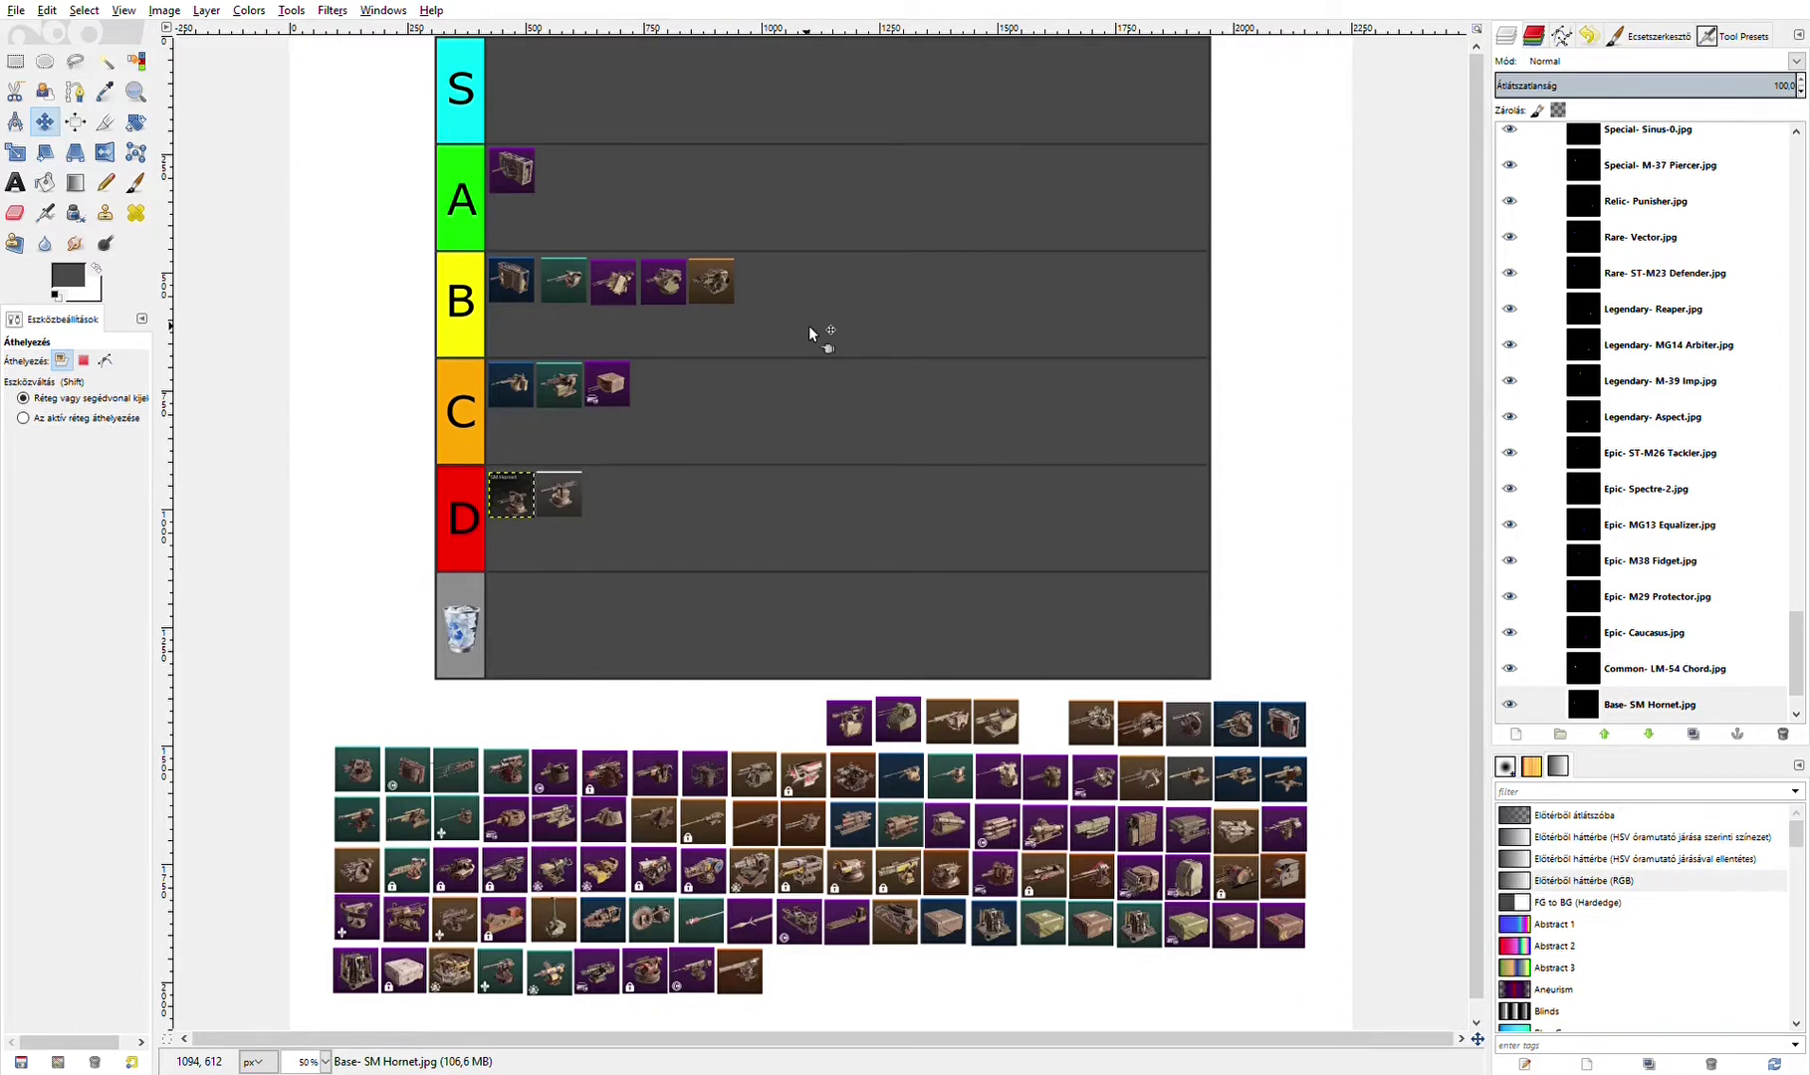
- Place the next purple top-row icon at the end of tier C and the last purple one in the trash tier
drag(861, 726, 618, 491)
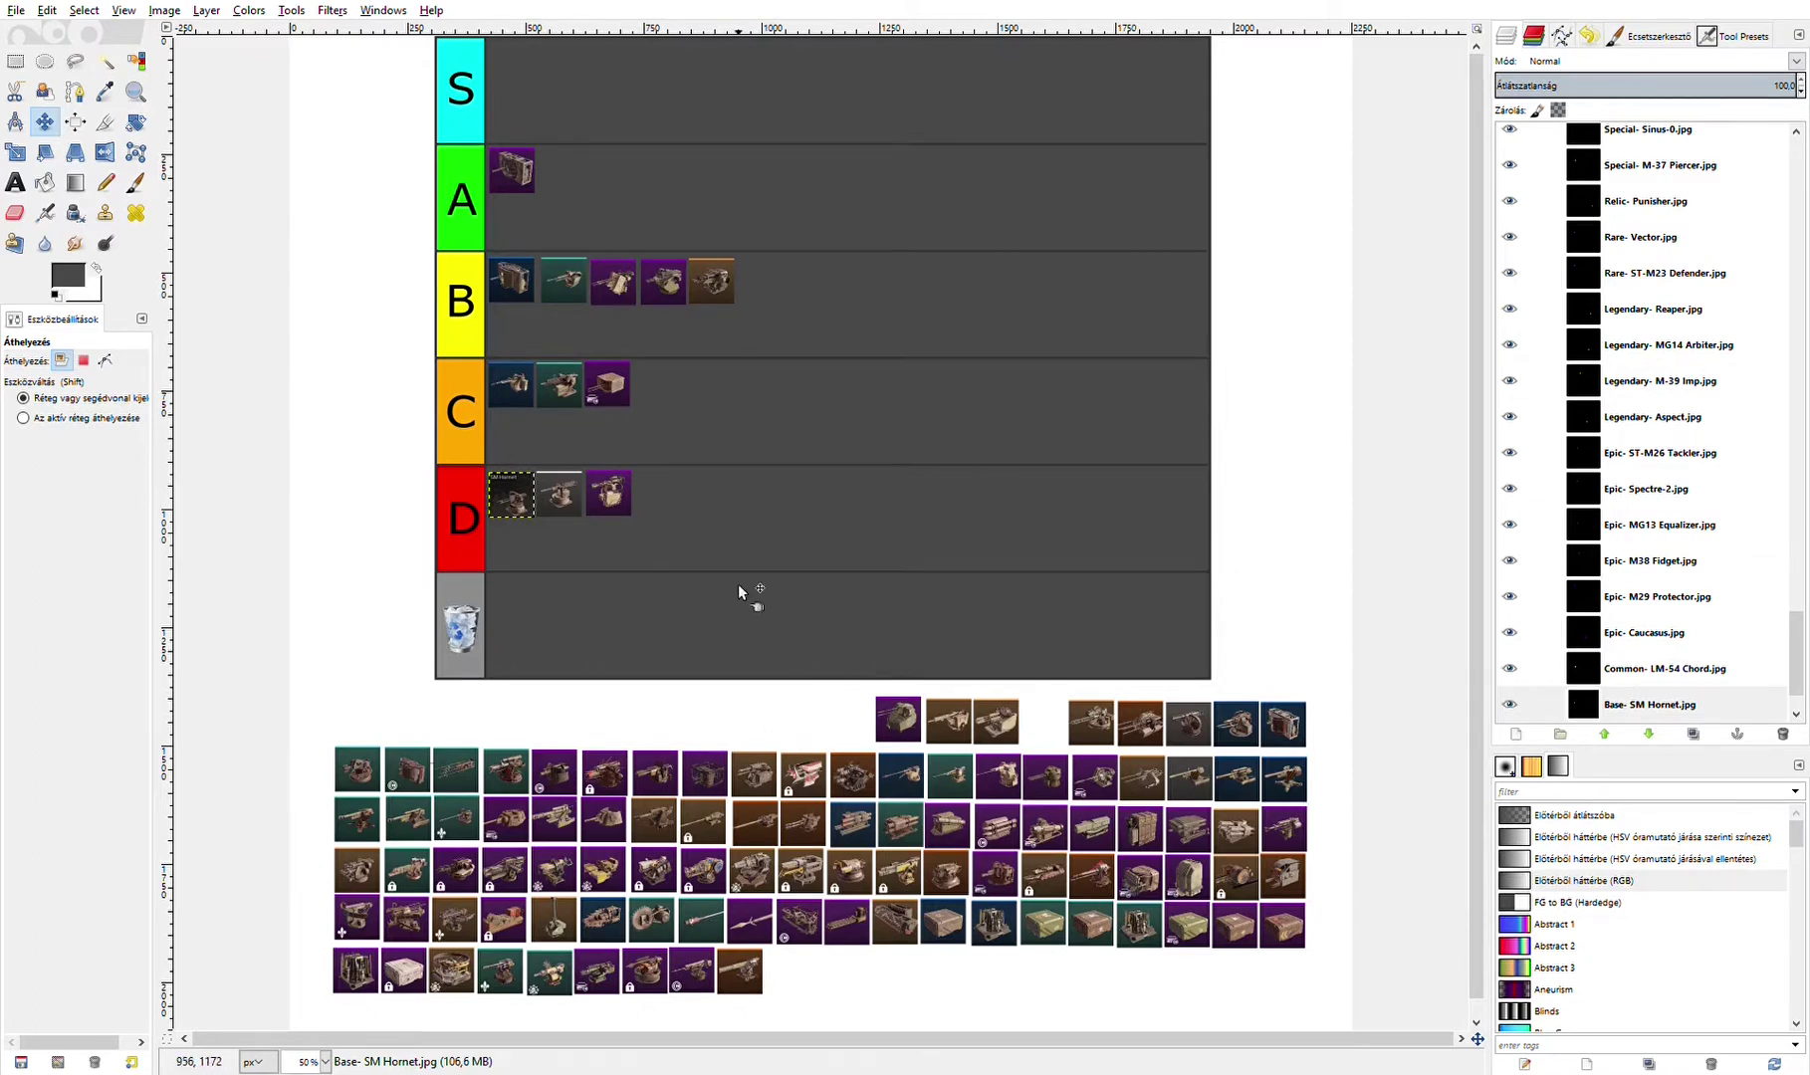
drag(605, 502, 656, 389)
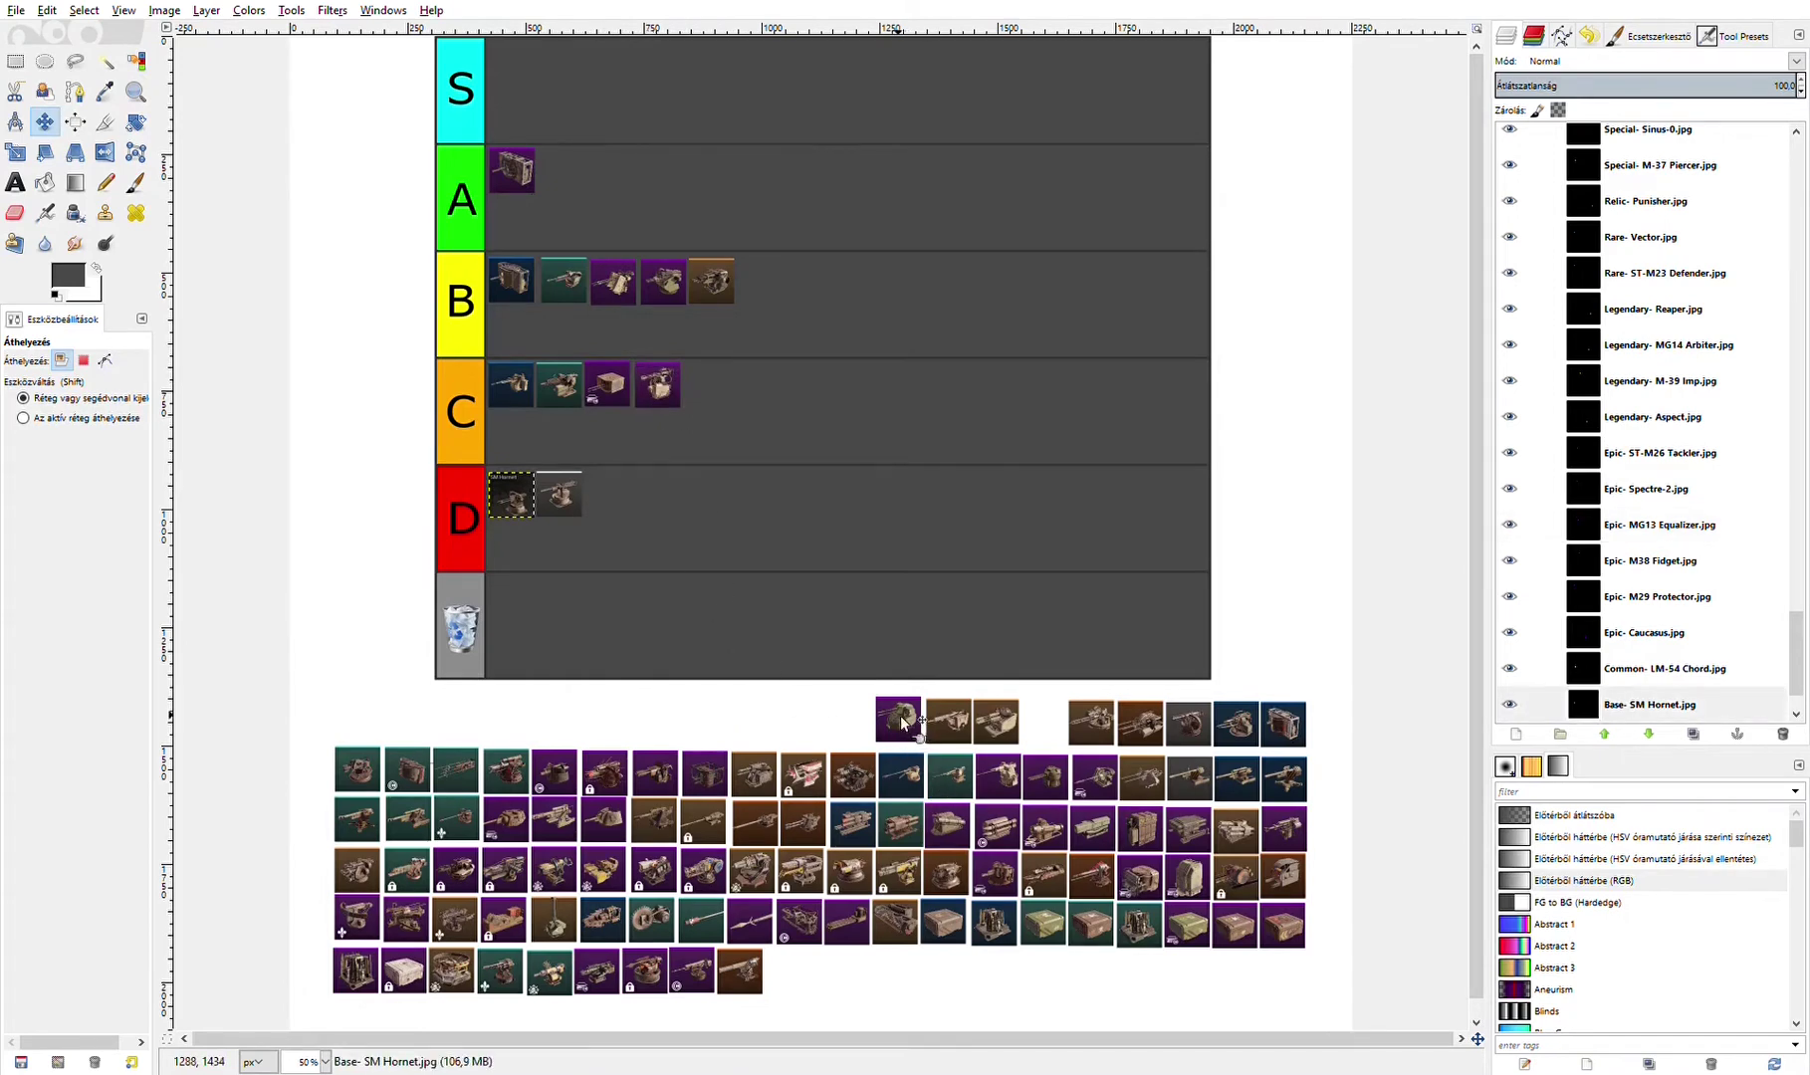
drag(903, 726, 515, 602)
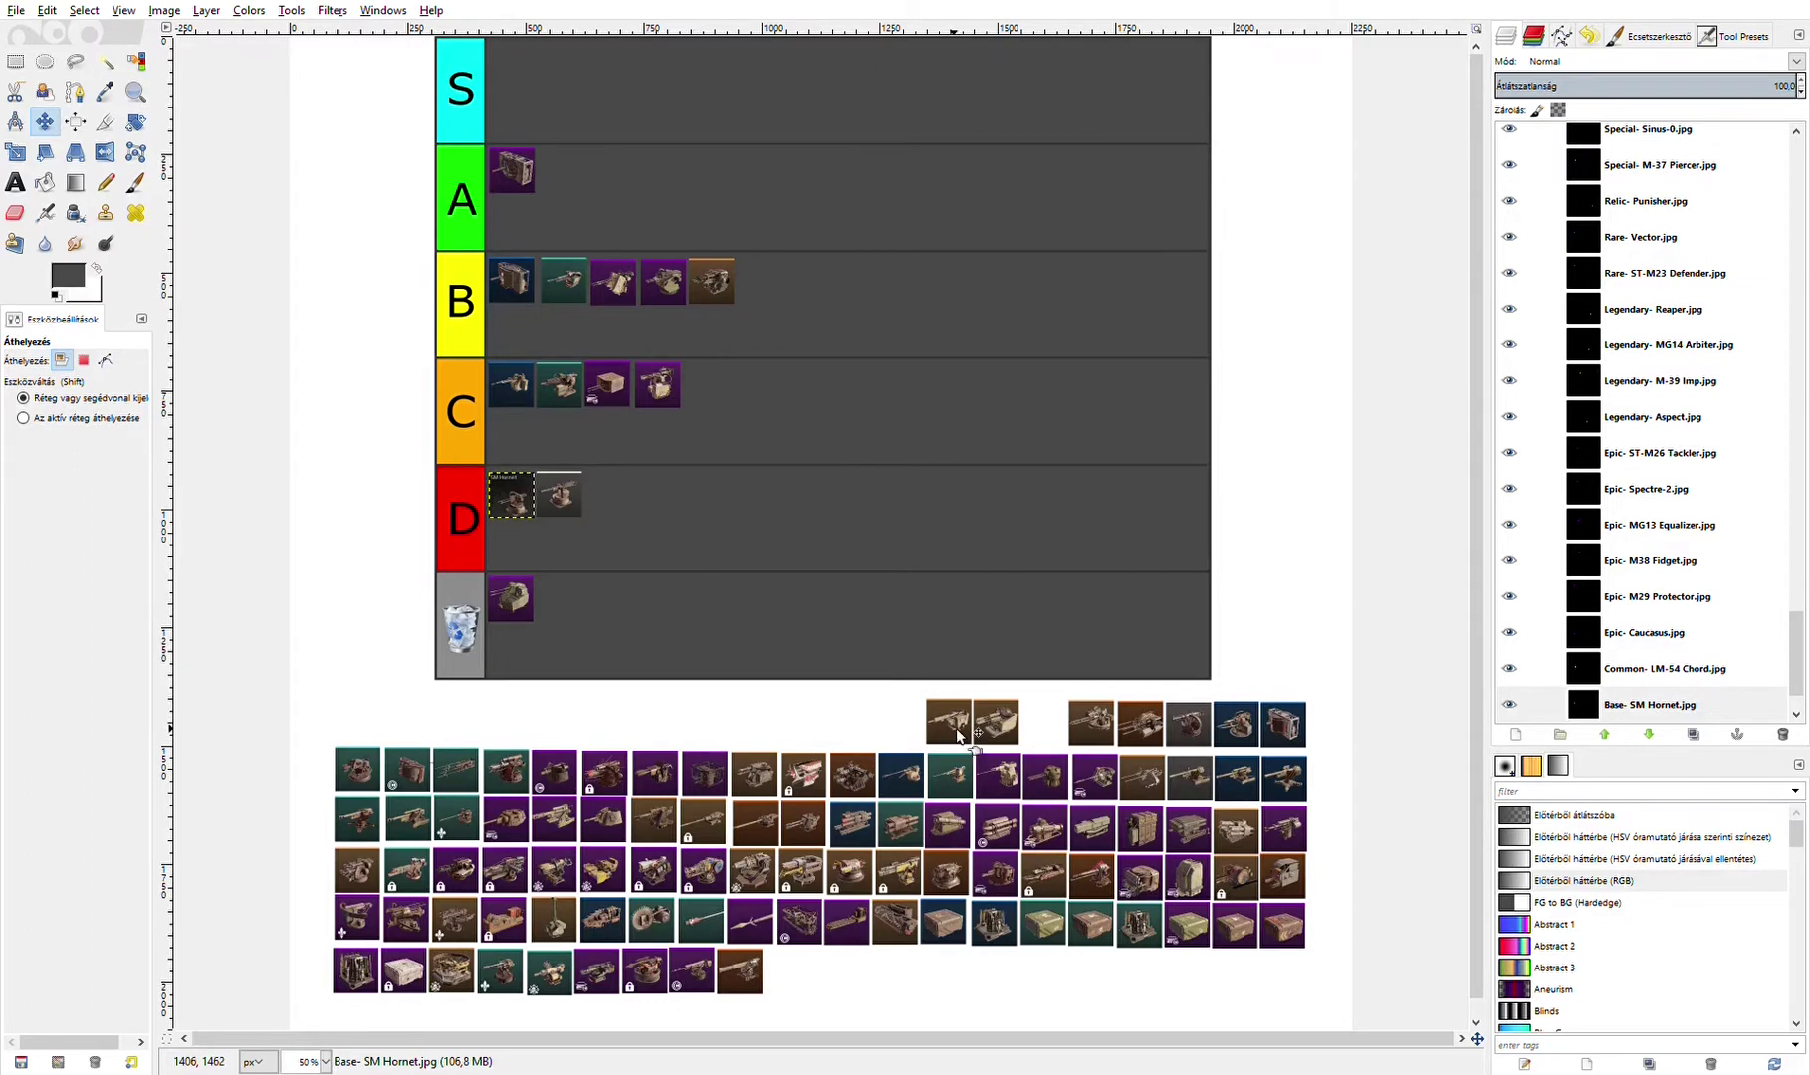
- Add the Aspect icon to the end of tier B and the gold icon beside it to the end of tier D
drag(958, 732, 788, 286)
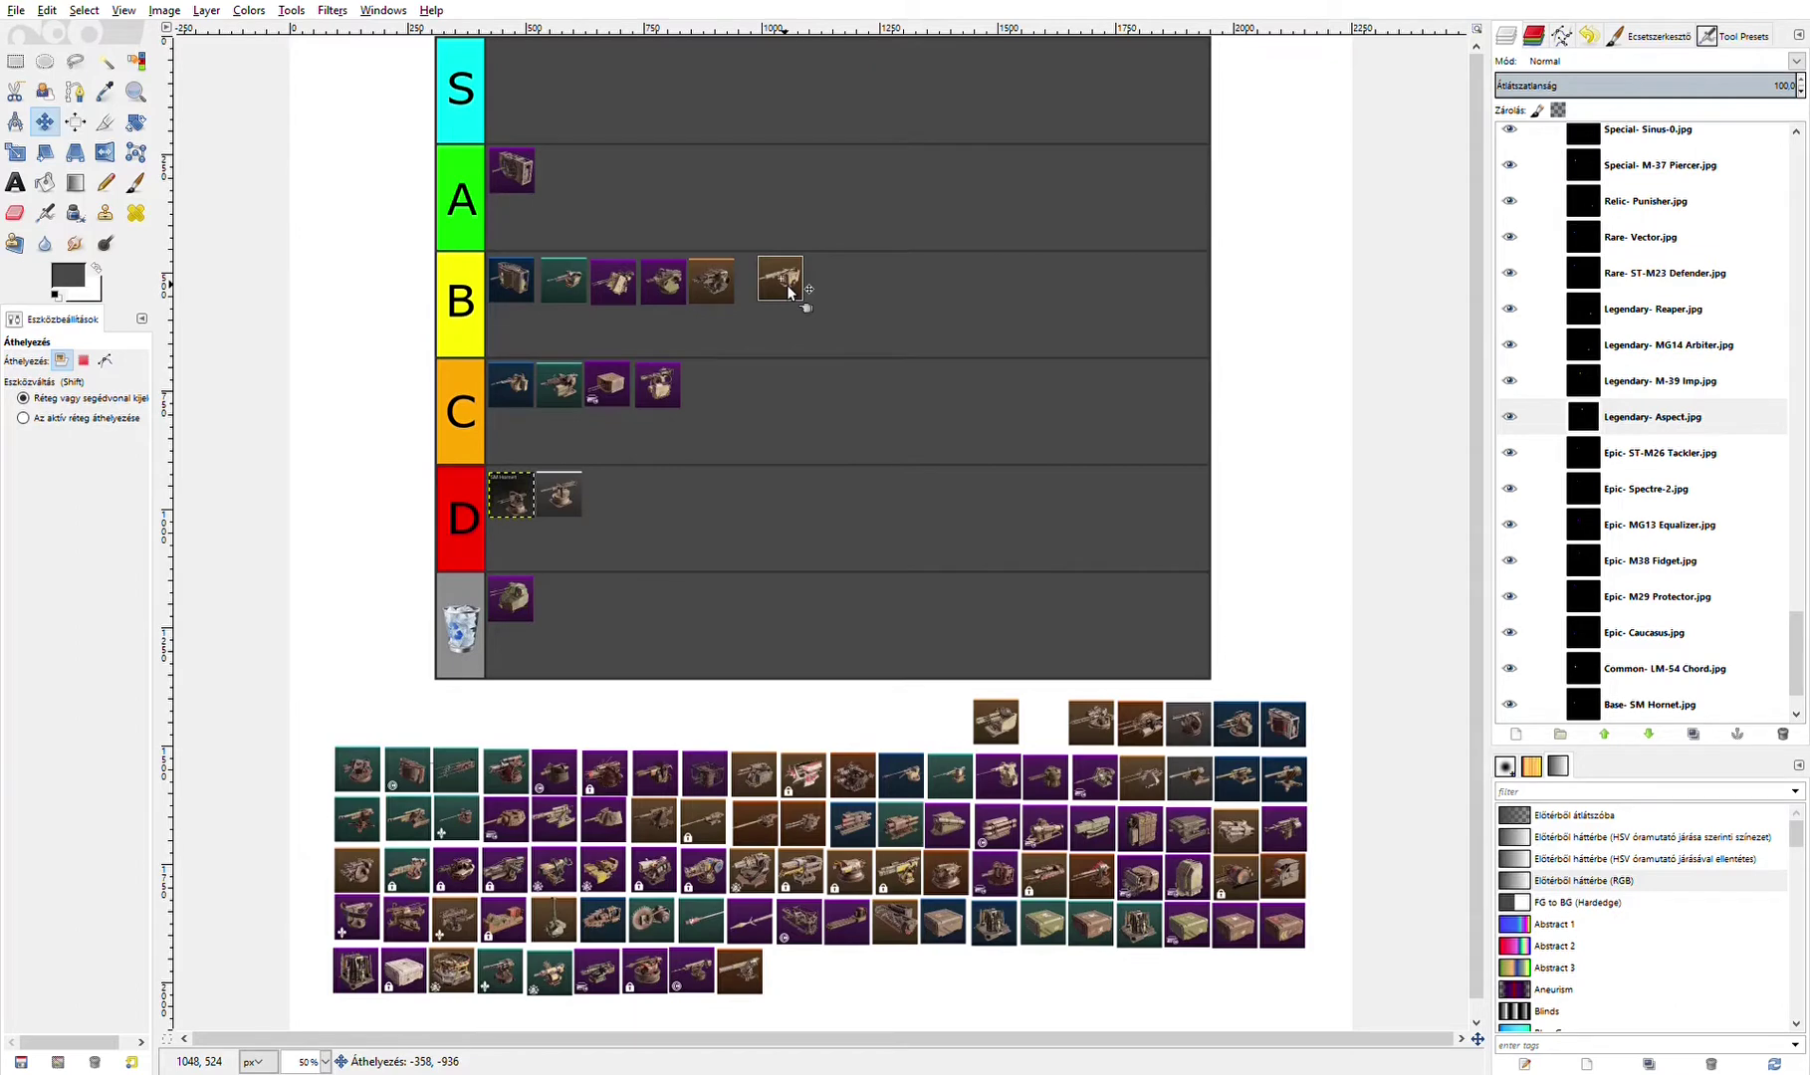
mouse_move(787, 284)
mouse_down()
mouse_move(569, 179)
mouse_move(765, 283)
mouse_up()
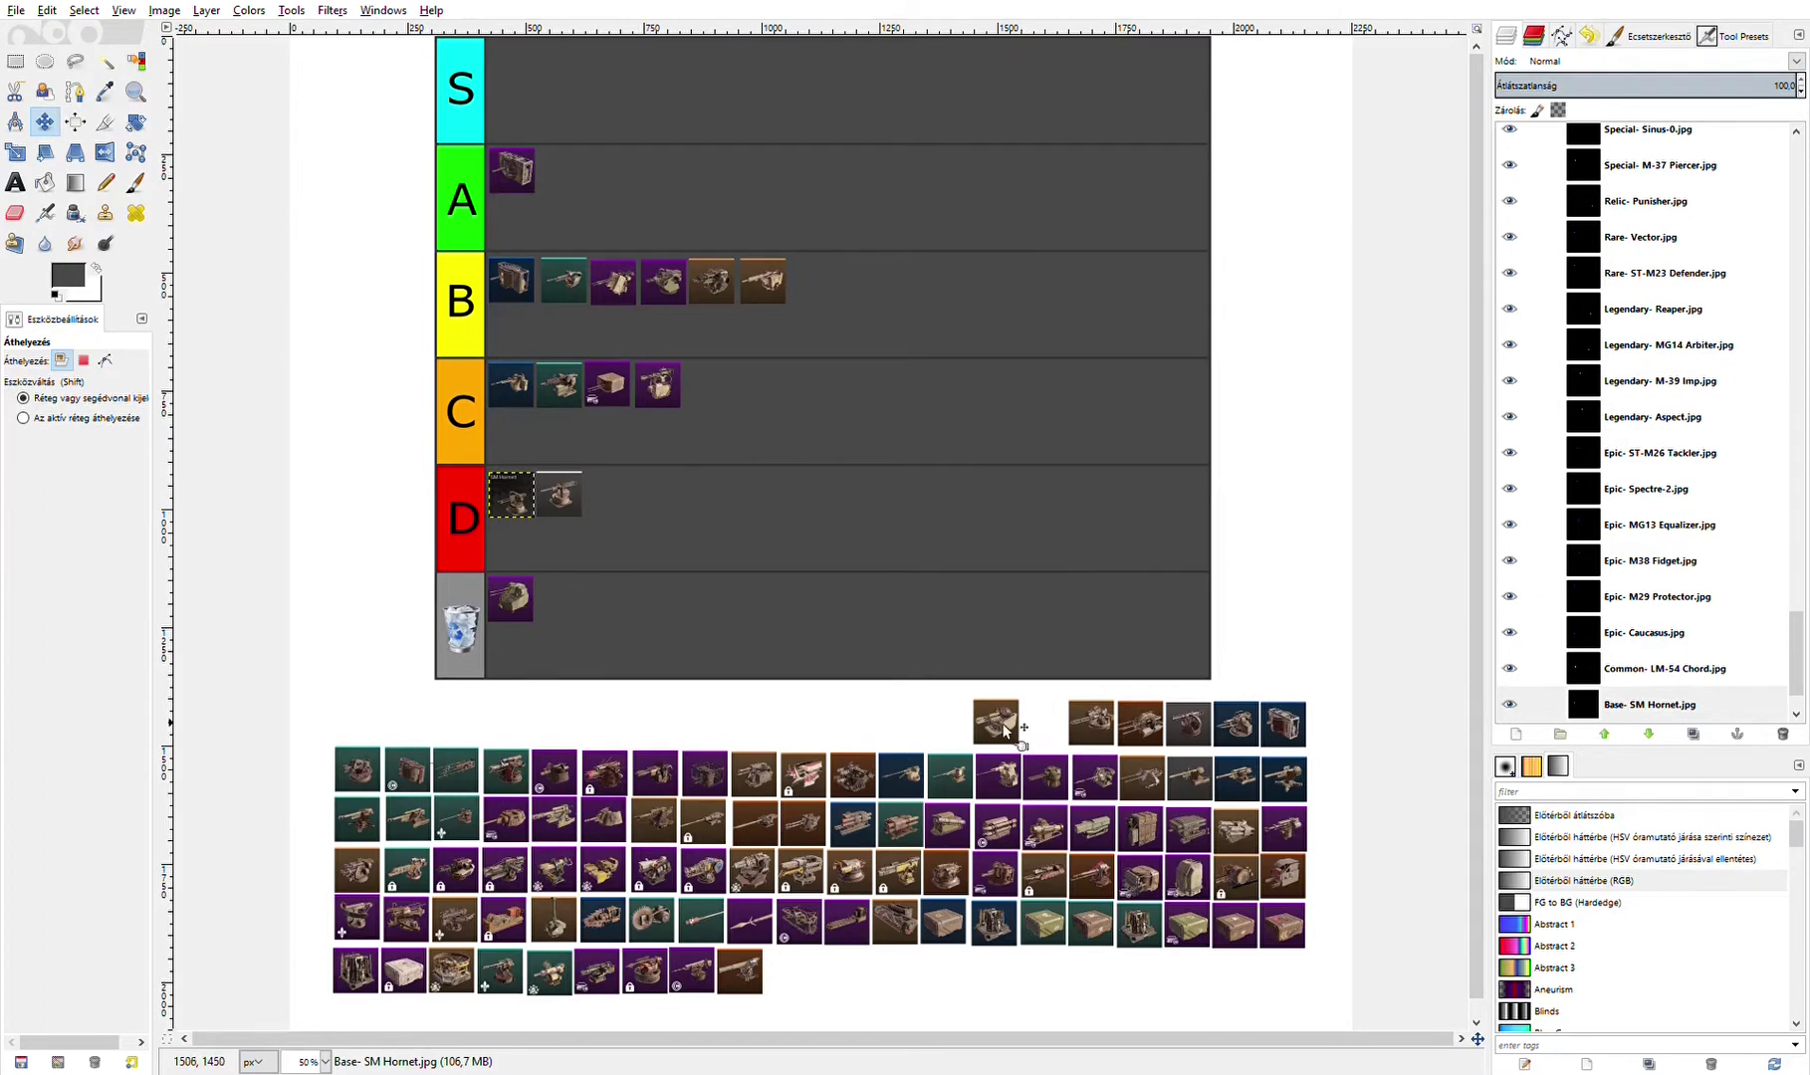
drag(1003, 726, 616, 500)
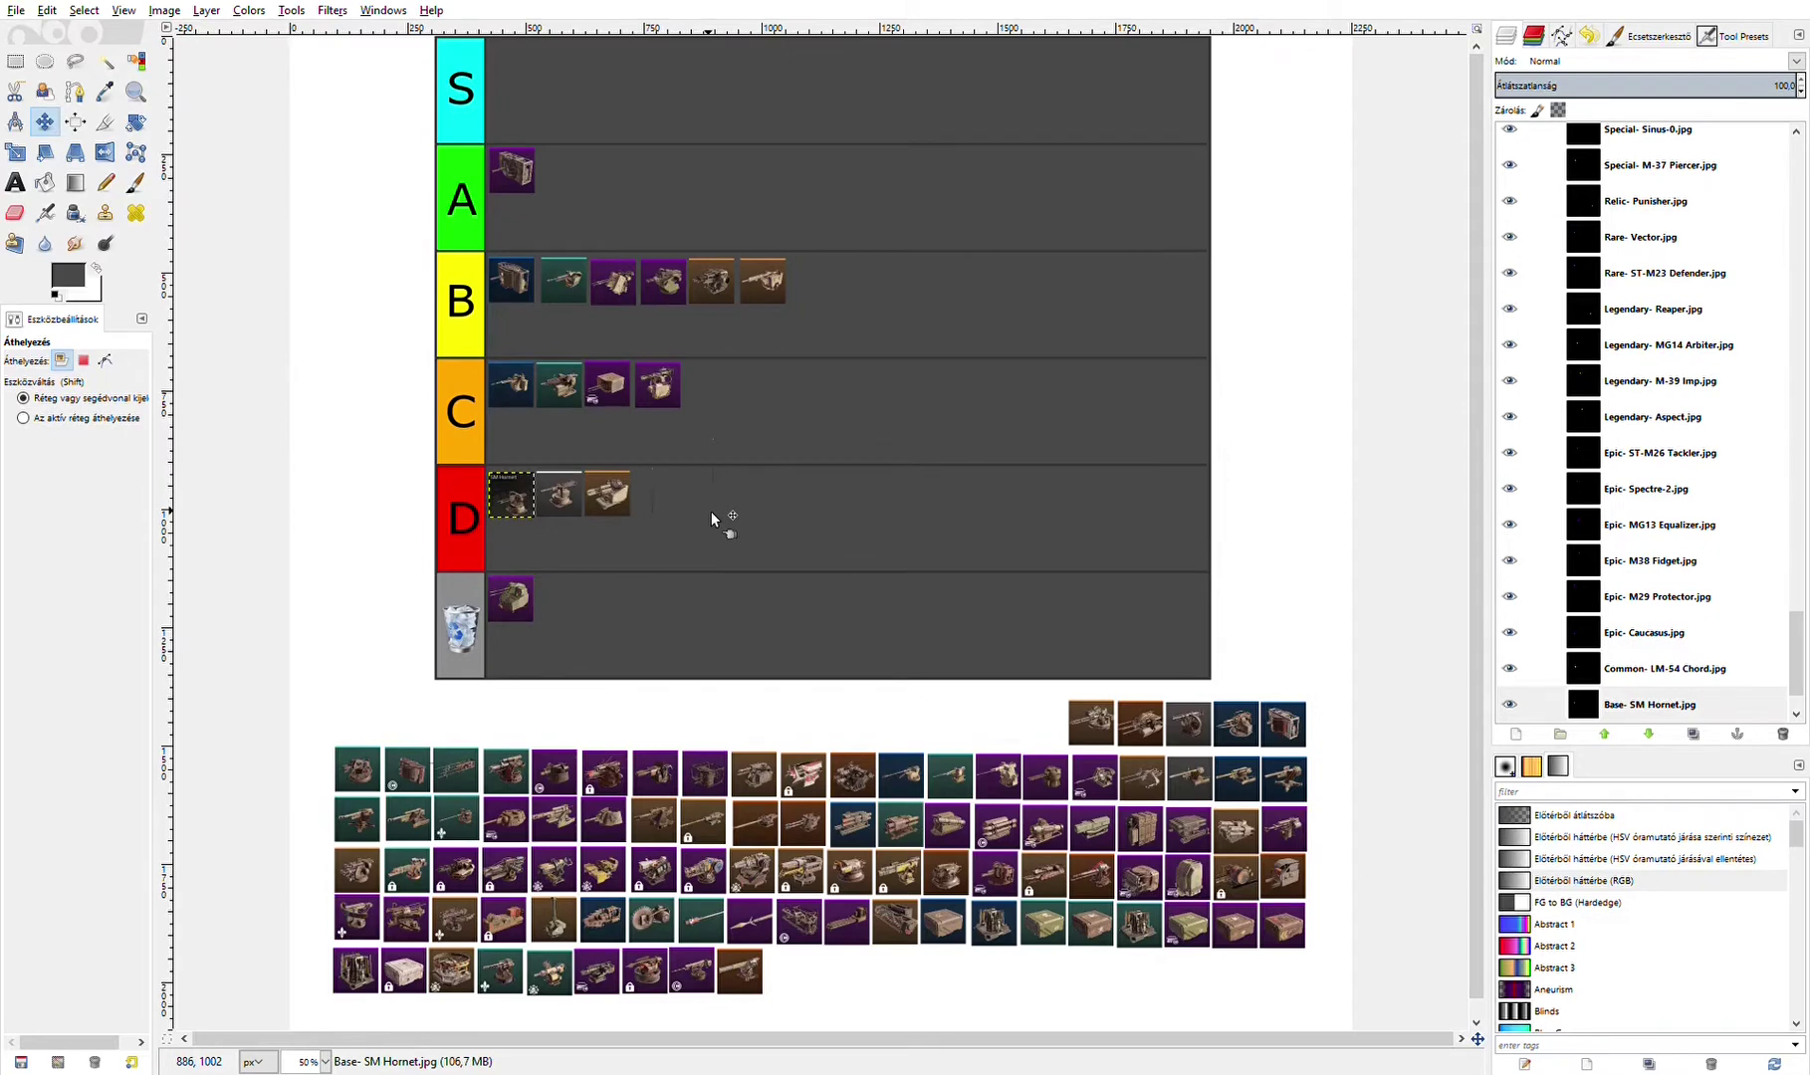
- Place the last gold top-row icon in tier A and the Punisher icon at the end of tier B
drag(1104, 728, 575, 175)
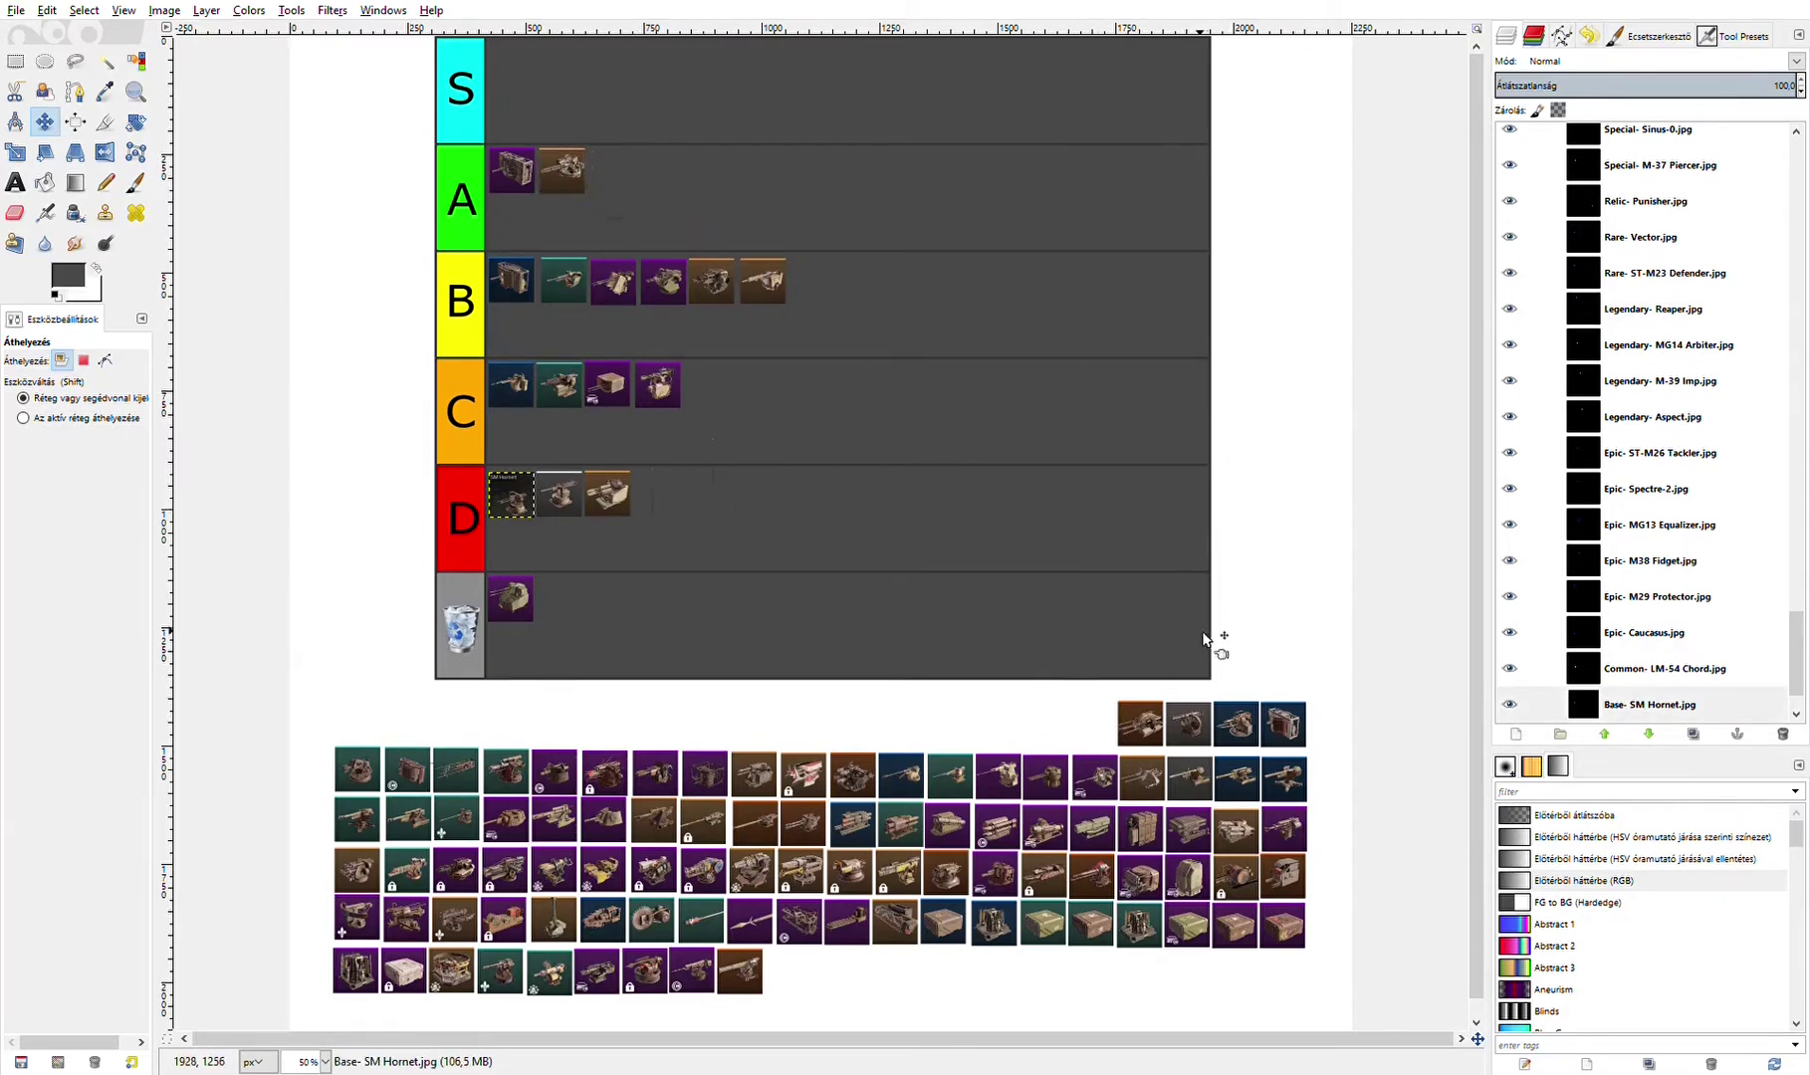
drag(1140, 726, 883, 303)
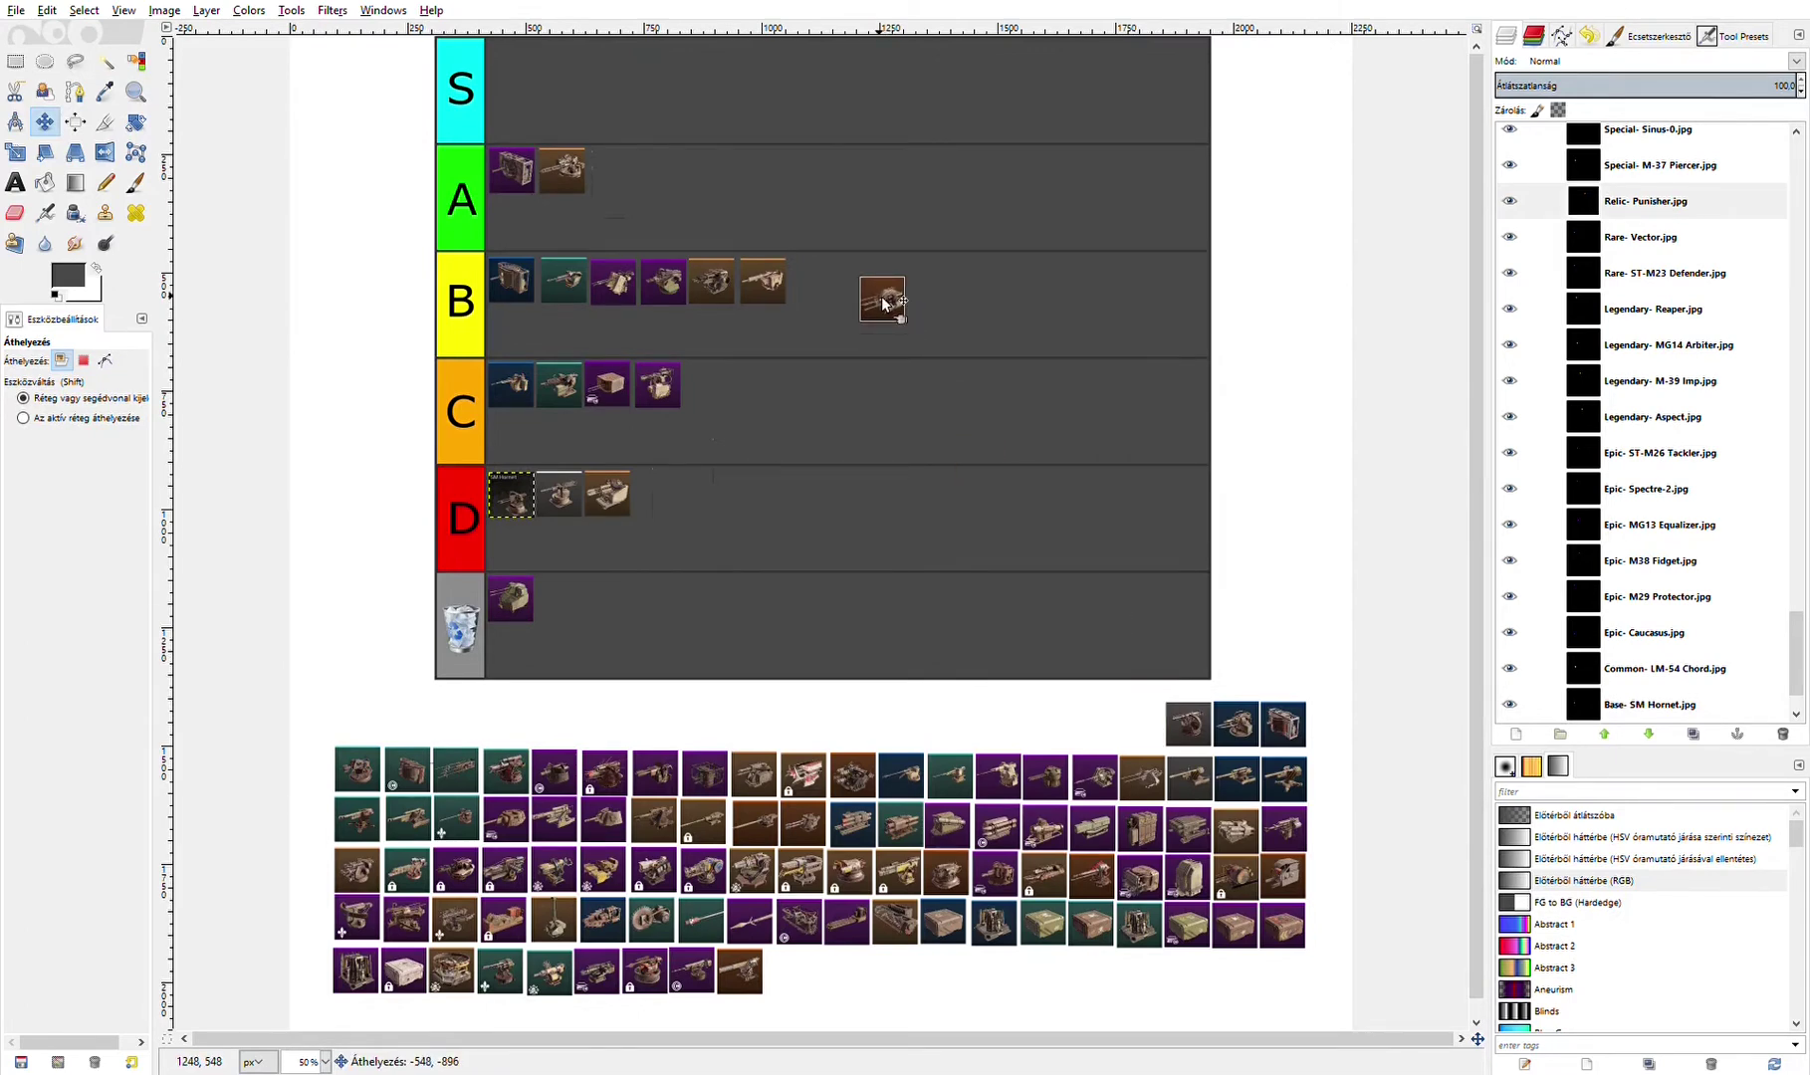
drag(883, 304, 708, 389)
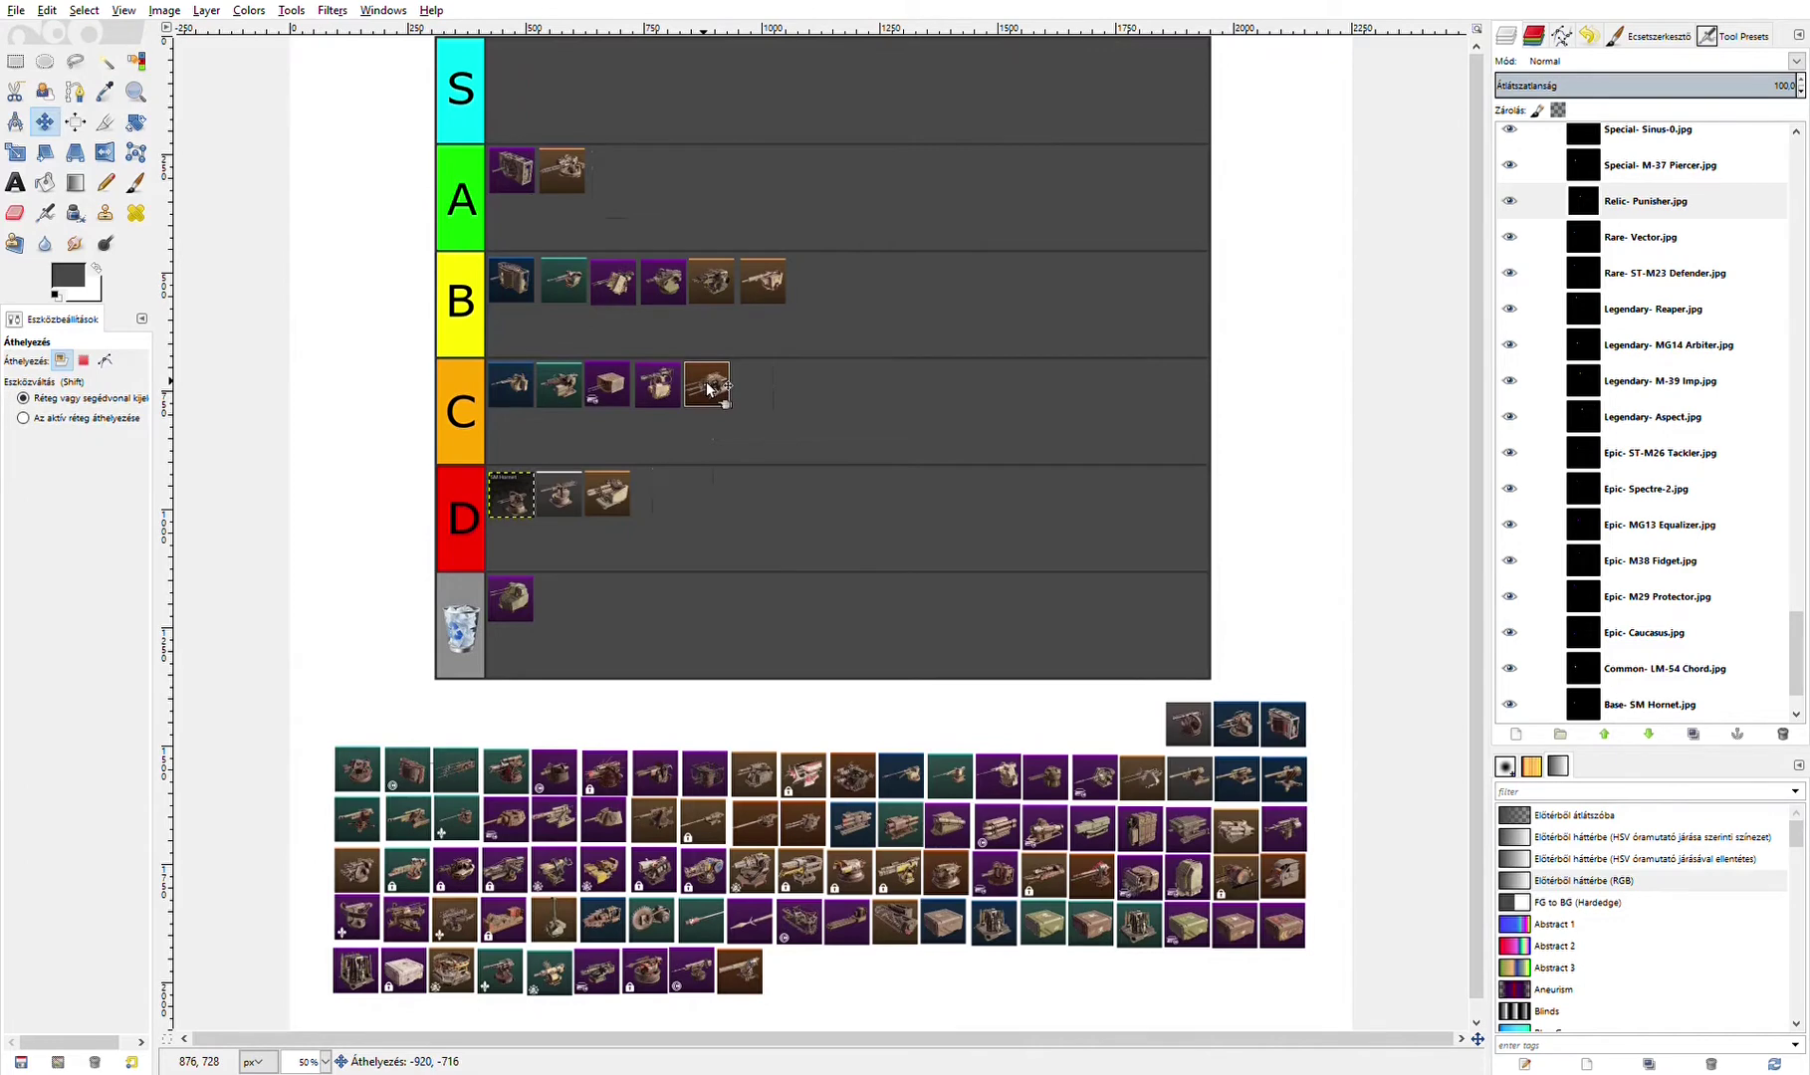
drag(708, 390, 814, 282)
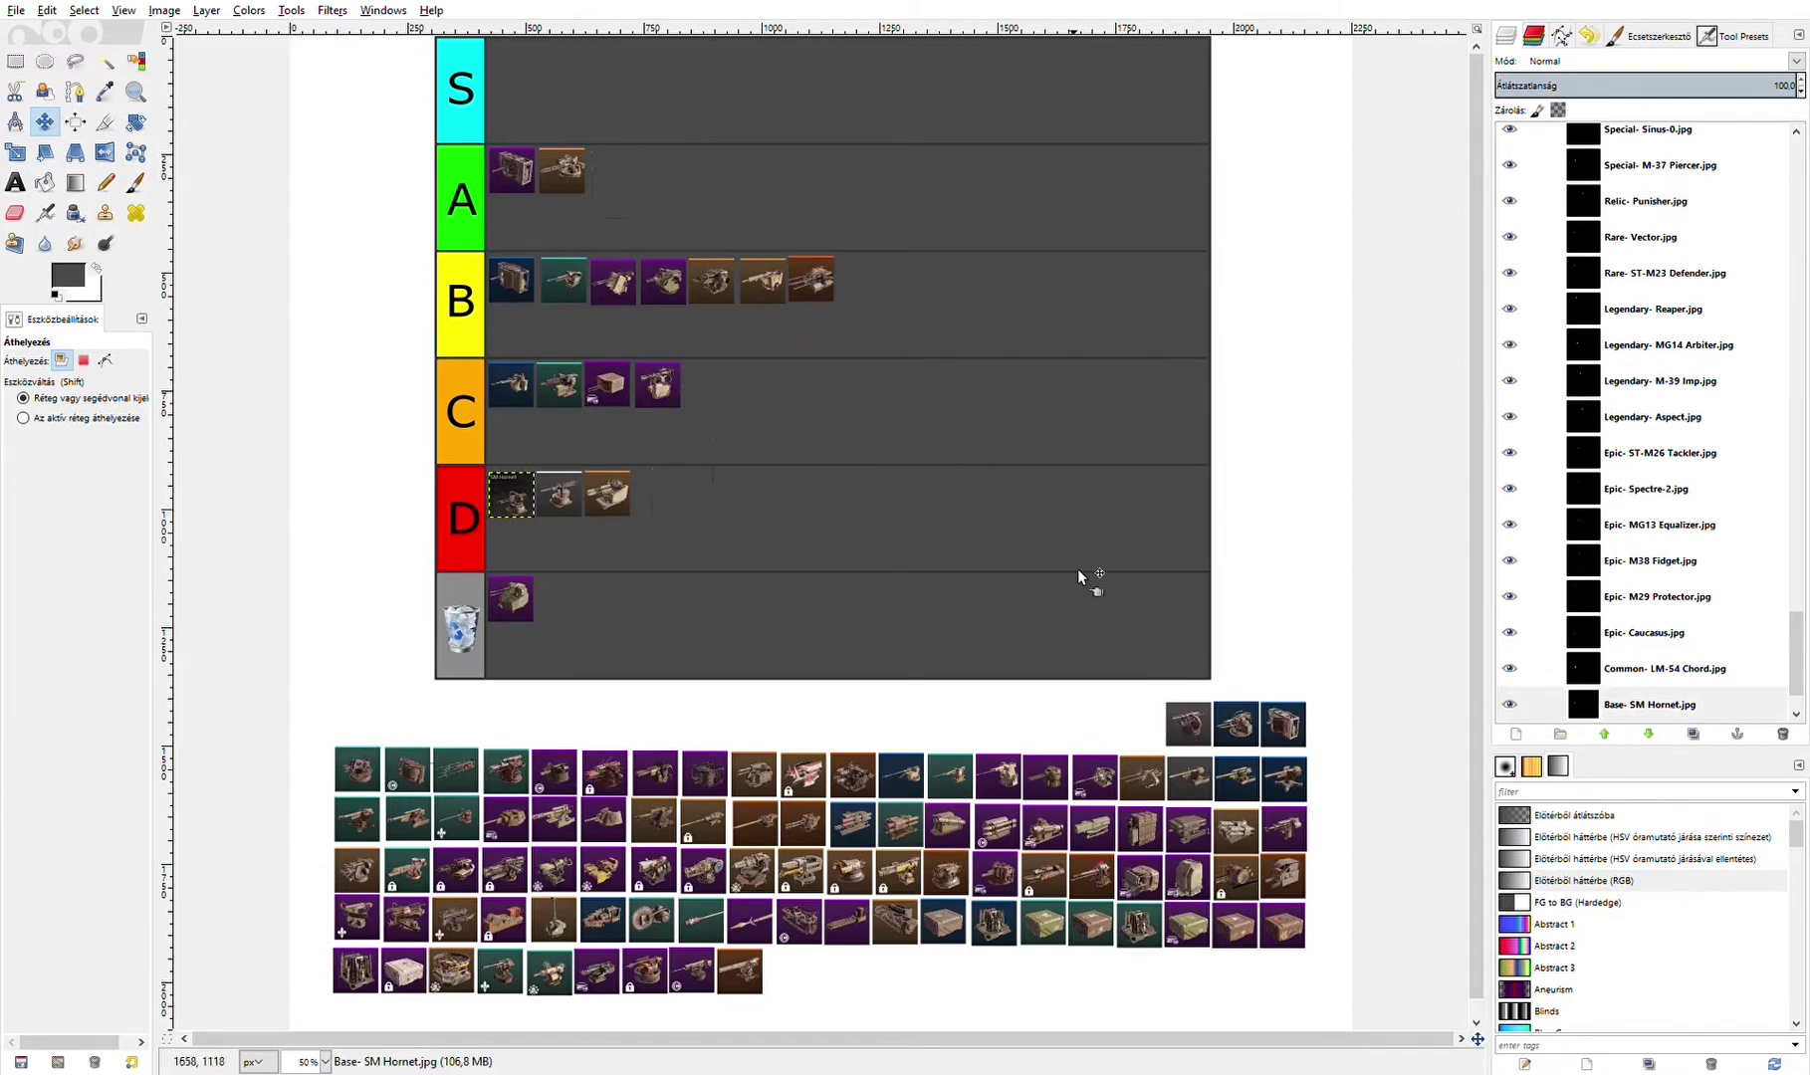
- Place the last three top-row icons: the gray one in tier C, the first blue one in tier B and the blue box-shaped one in A
drag(1193, 728, 710, 394)
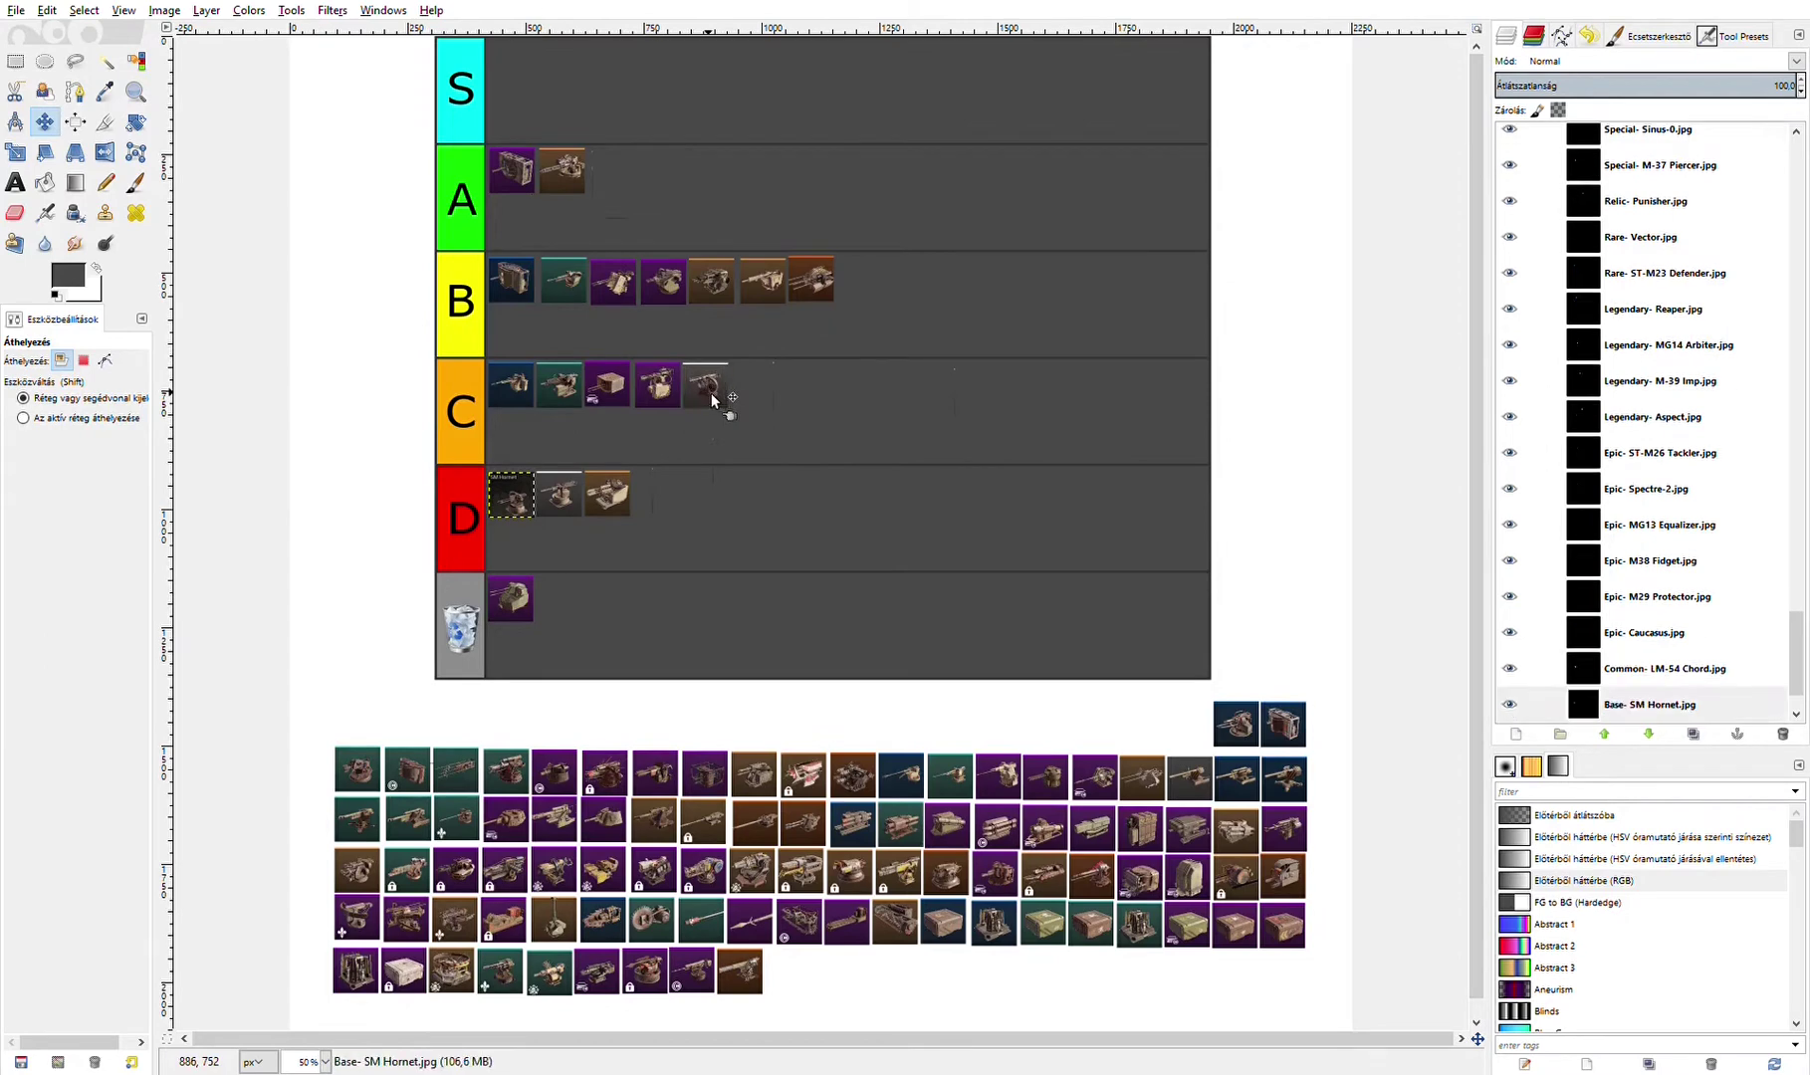
drag(1243, 727, 862, 284)
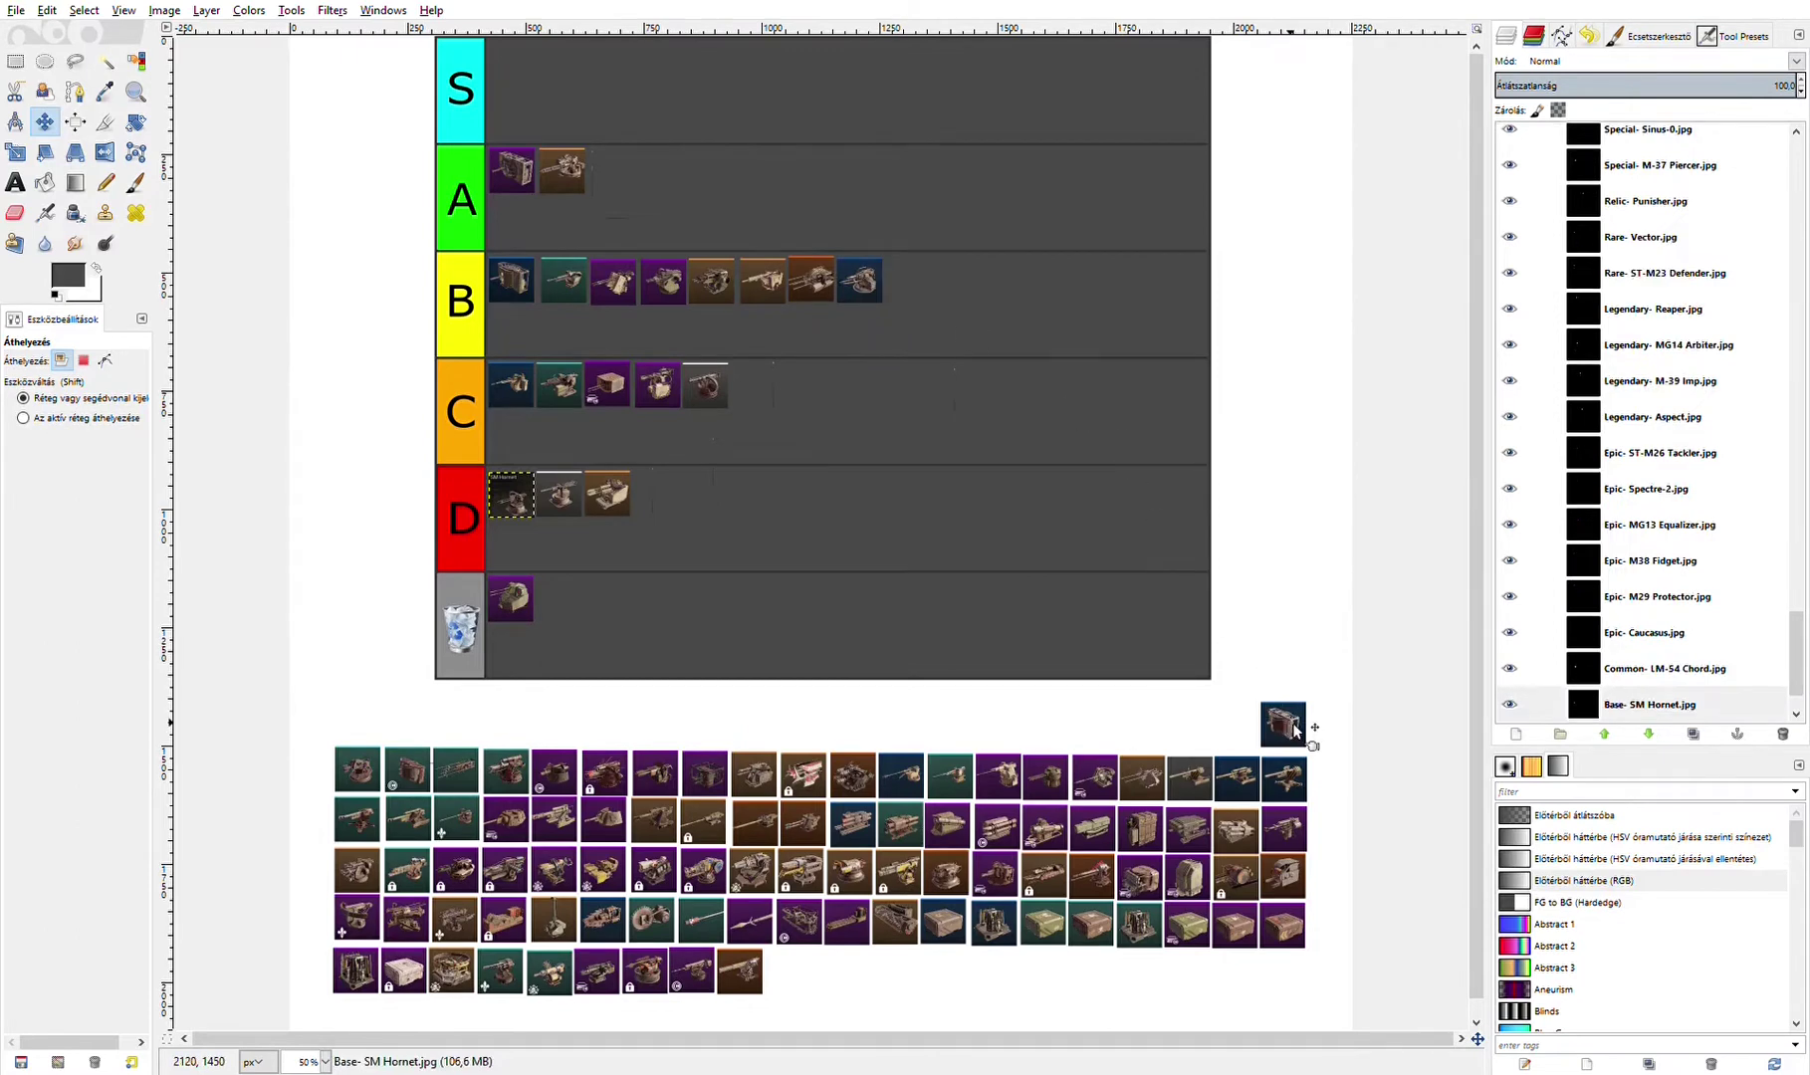
drag(1290, 723, 629, 171)
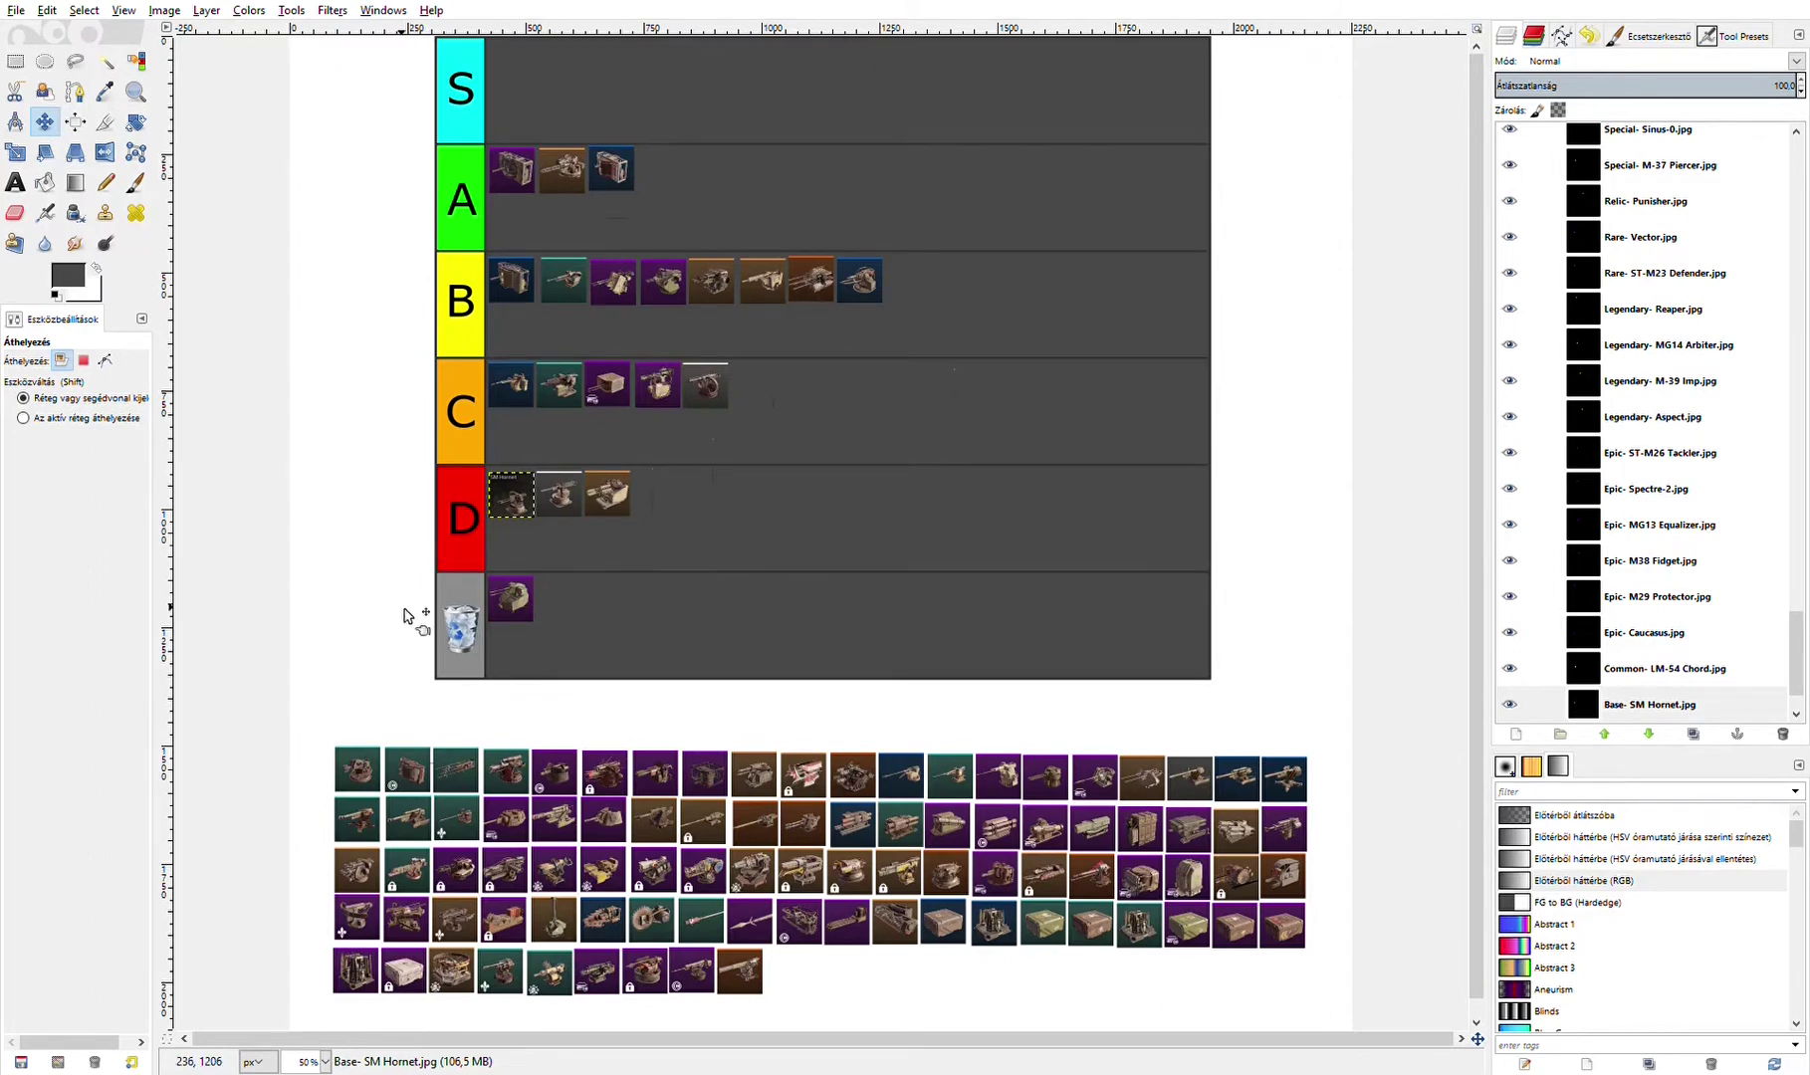
- Place the first three teal top-row icons at the ends of tiers A, B and C, and the seventh, purple icon in tier C
drag(357, 769, 659, 173)
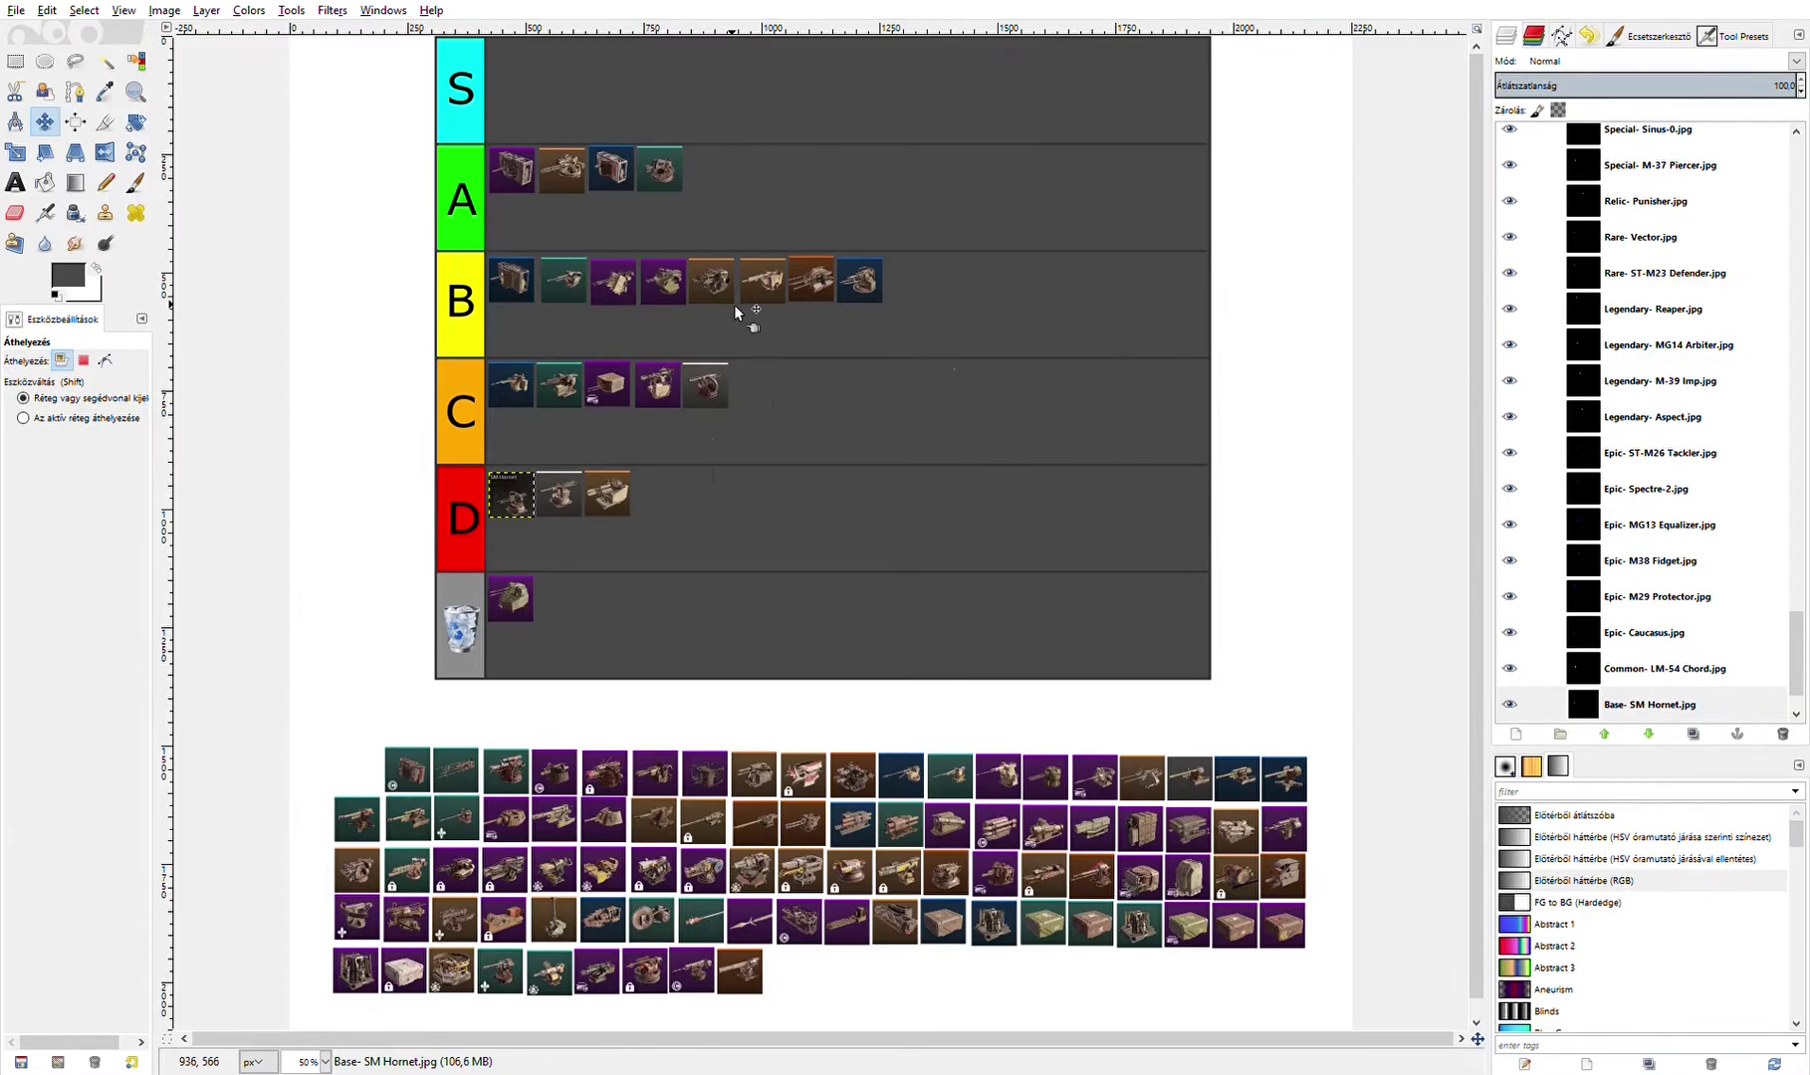
drag(654, 777, 749, 391)
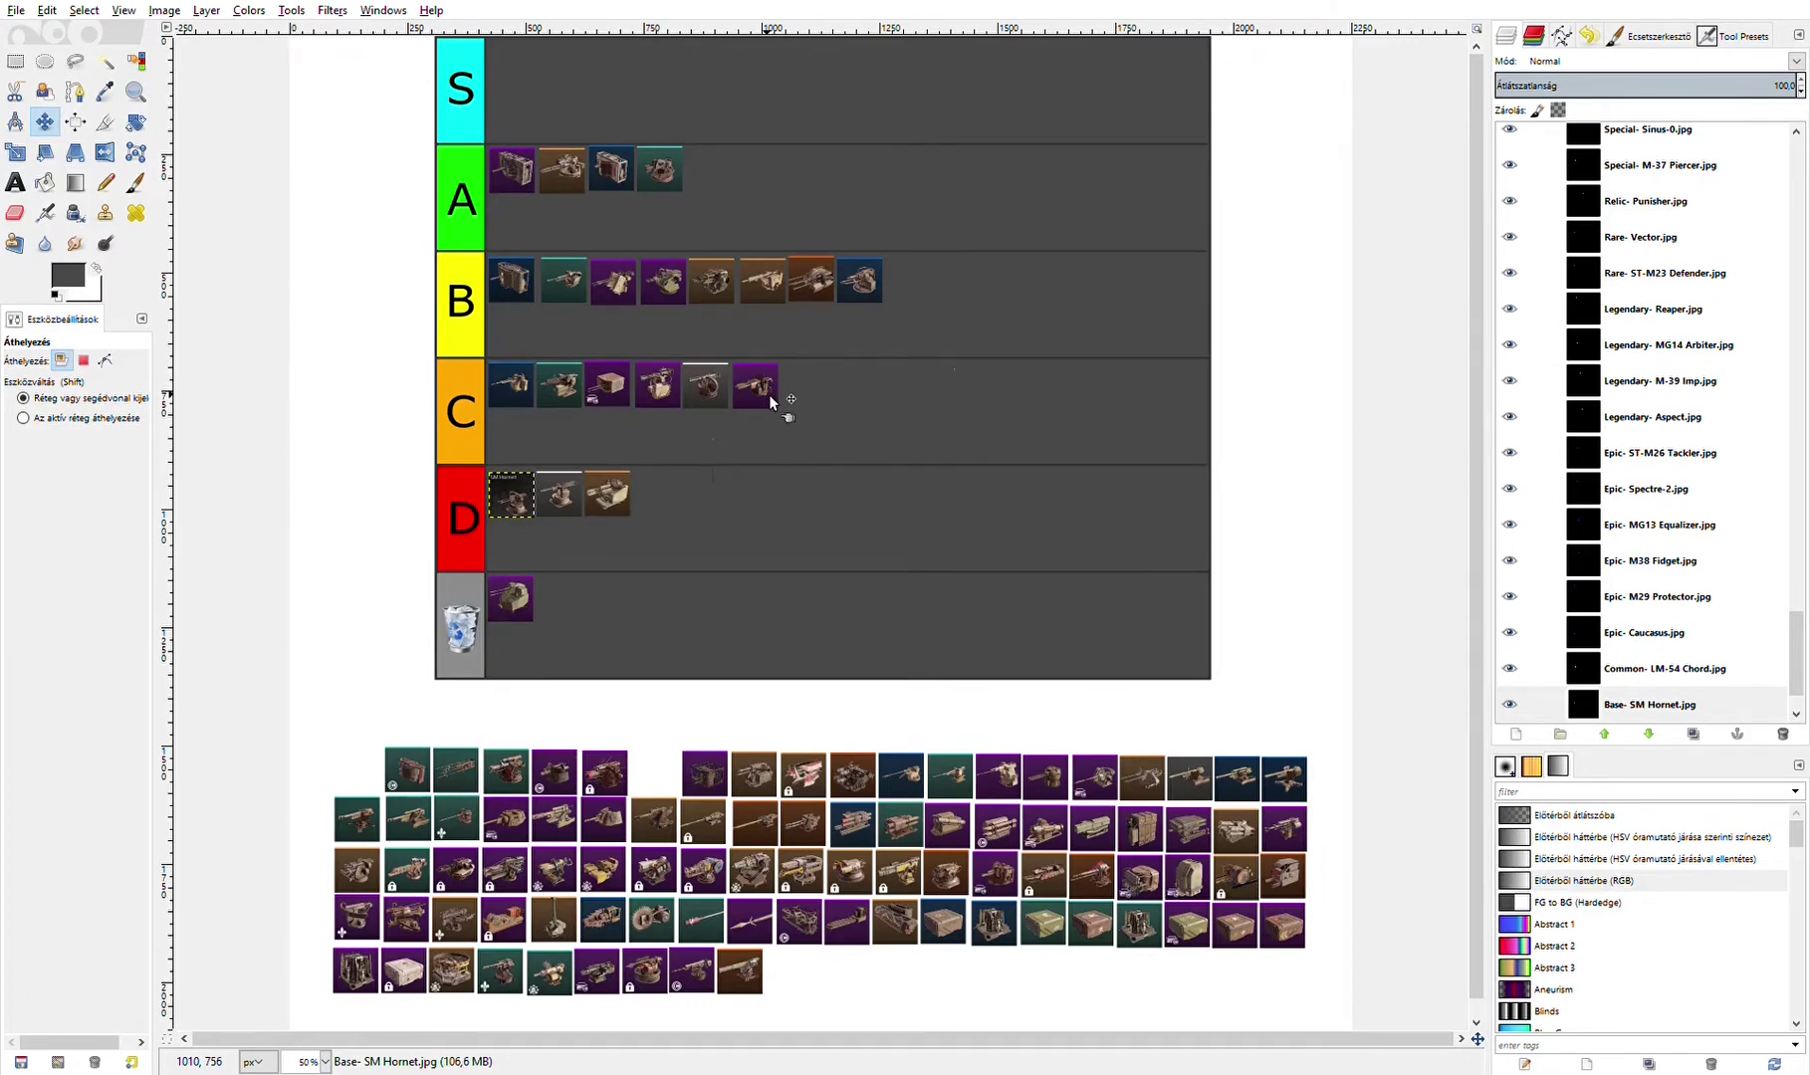
drag(399, 762, 907, 283)
drag(454, 778, 802, 392)
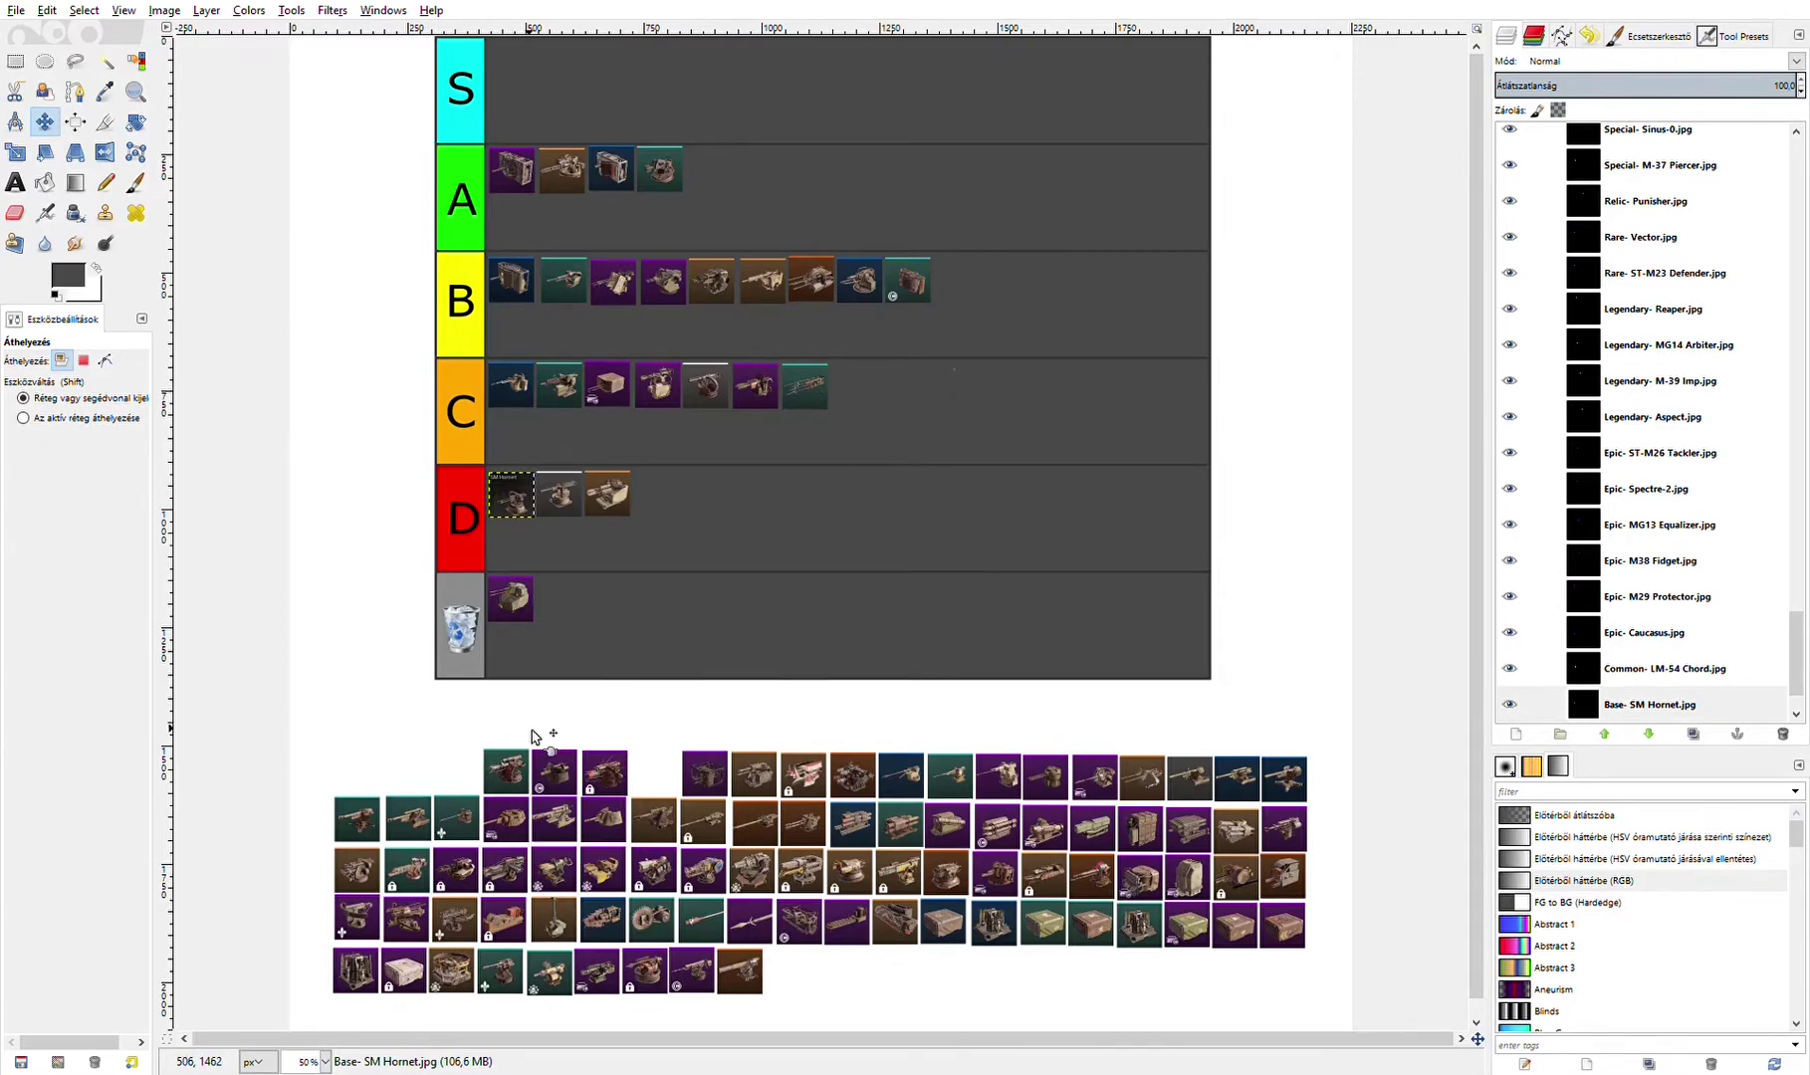
- Add the next teal top-row icon and the locked purple one to tier A, and the purple icon between them to tier D
drag(503, 789, 710, 175)
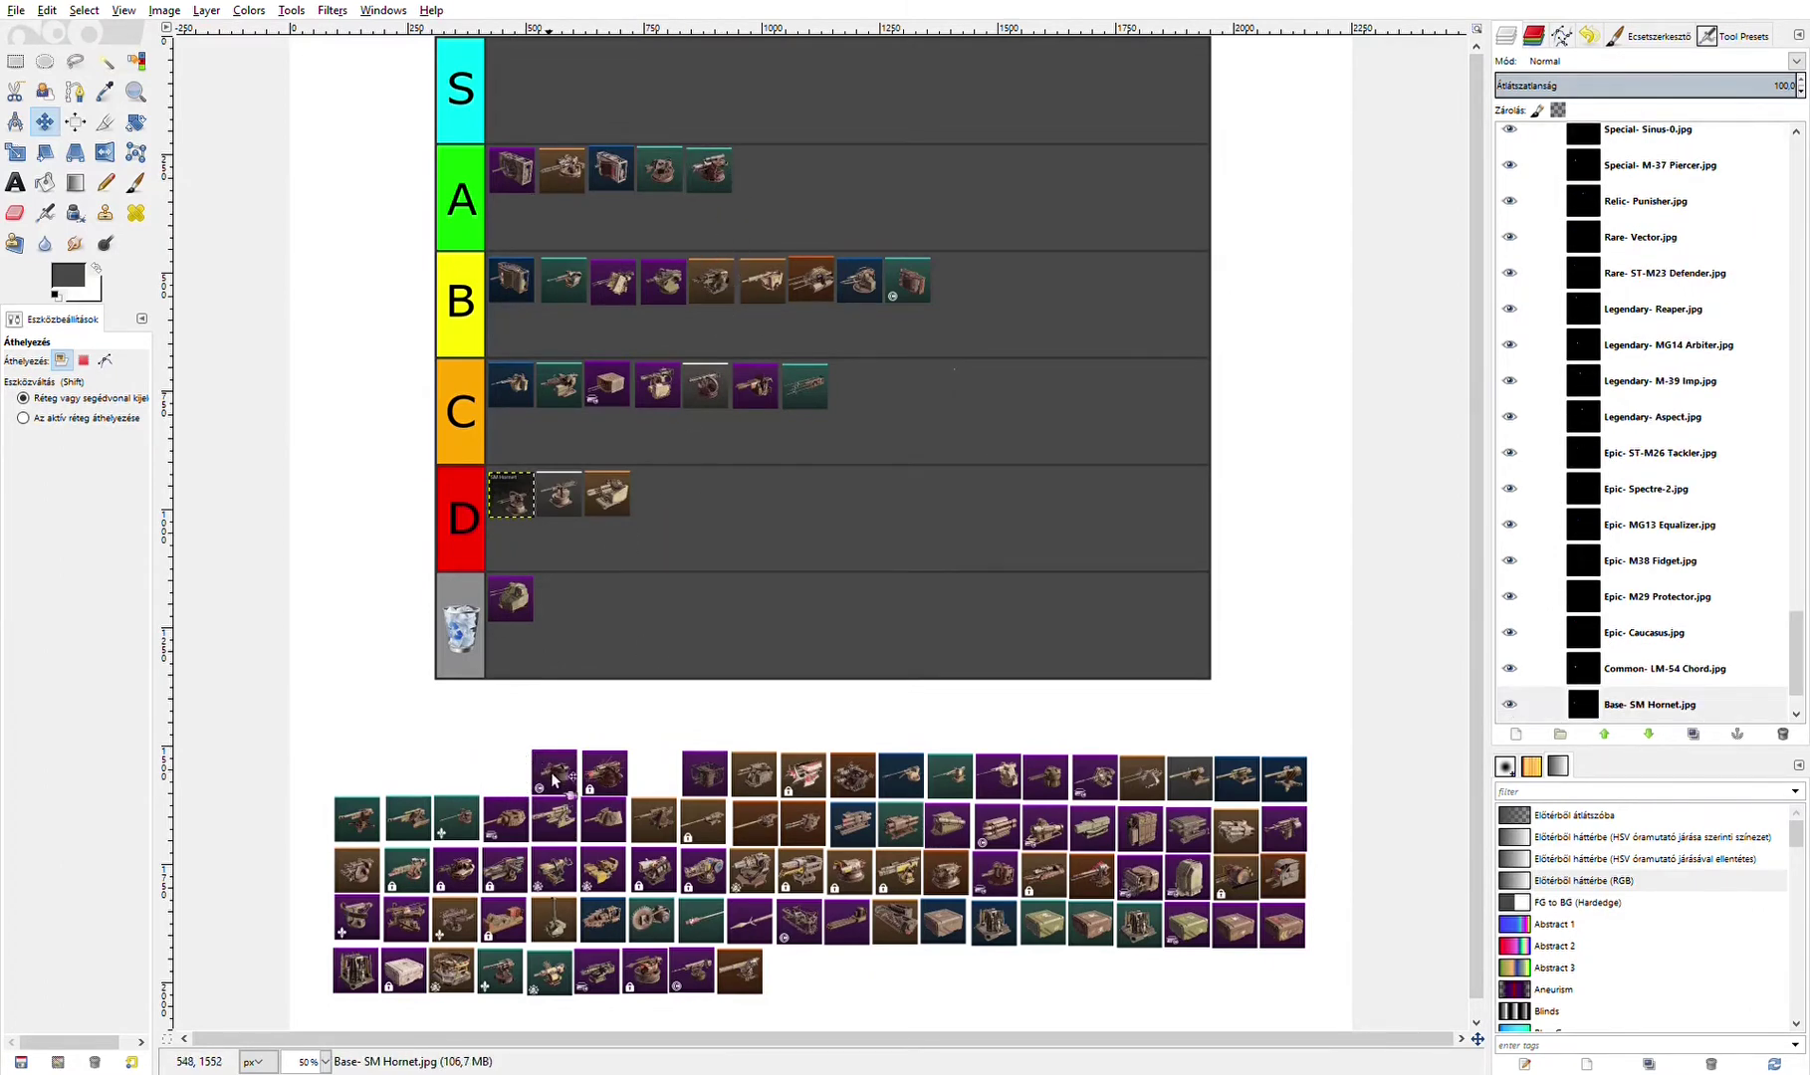
drag(558, 777, 779, 547)
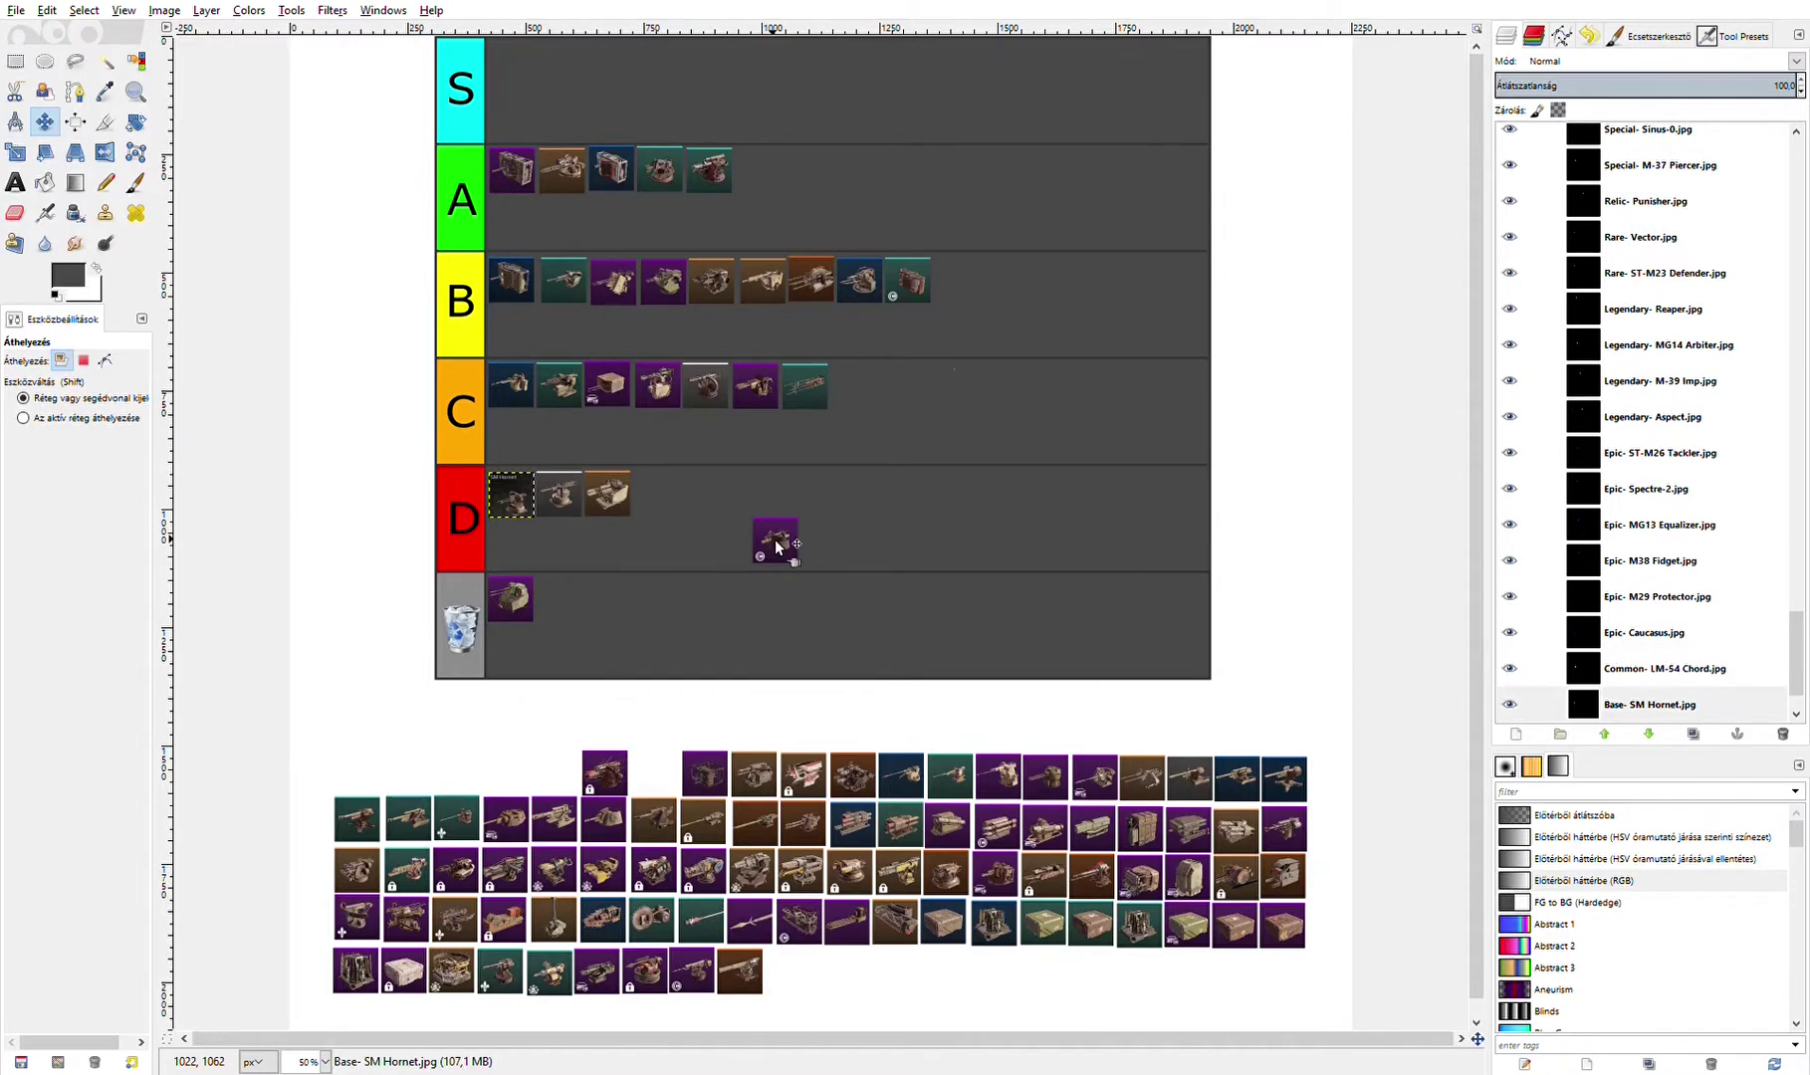
drag(777, 546, 658, 500)
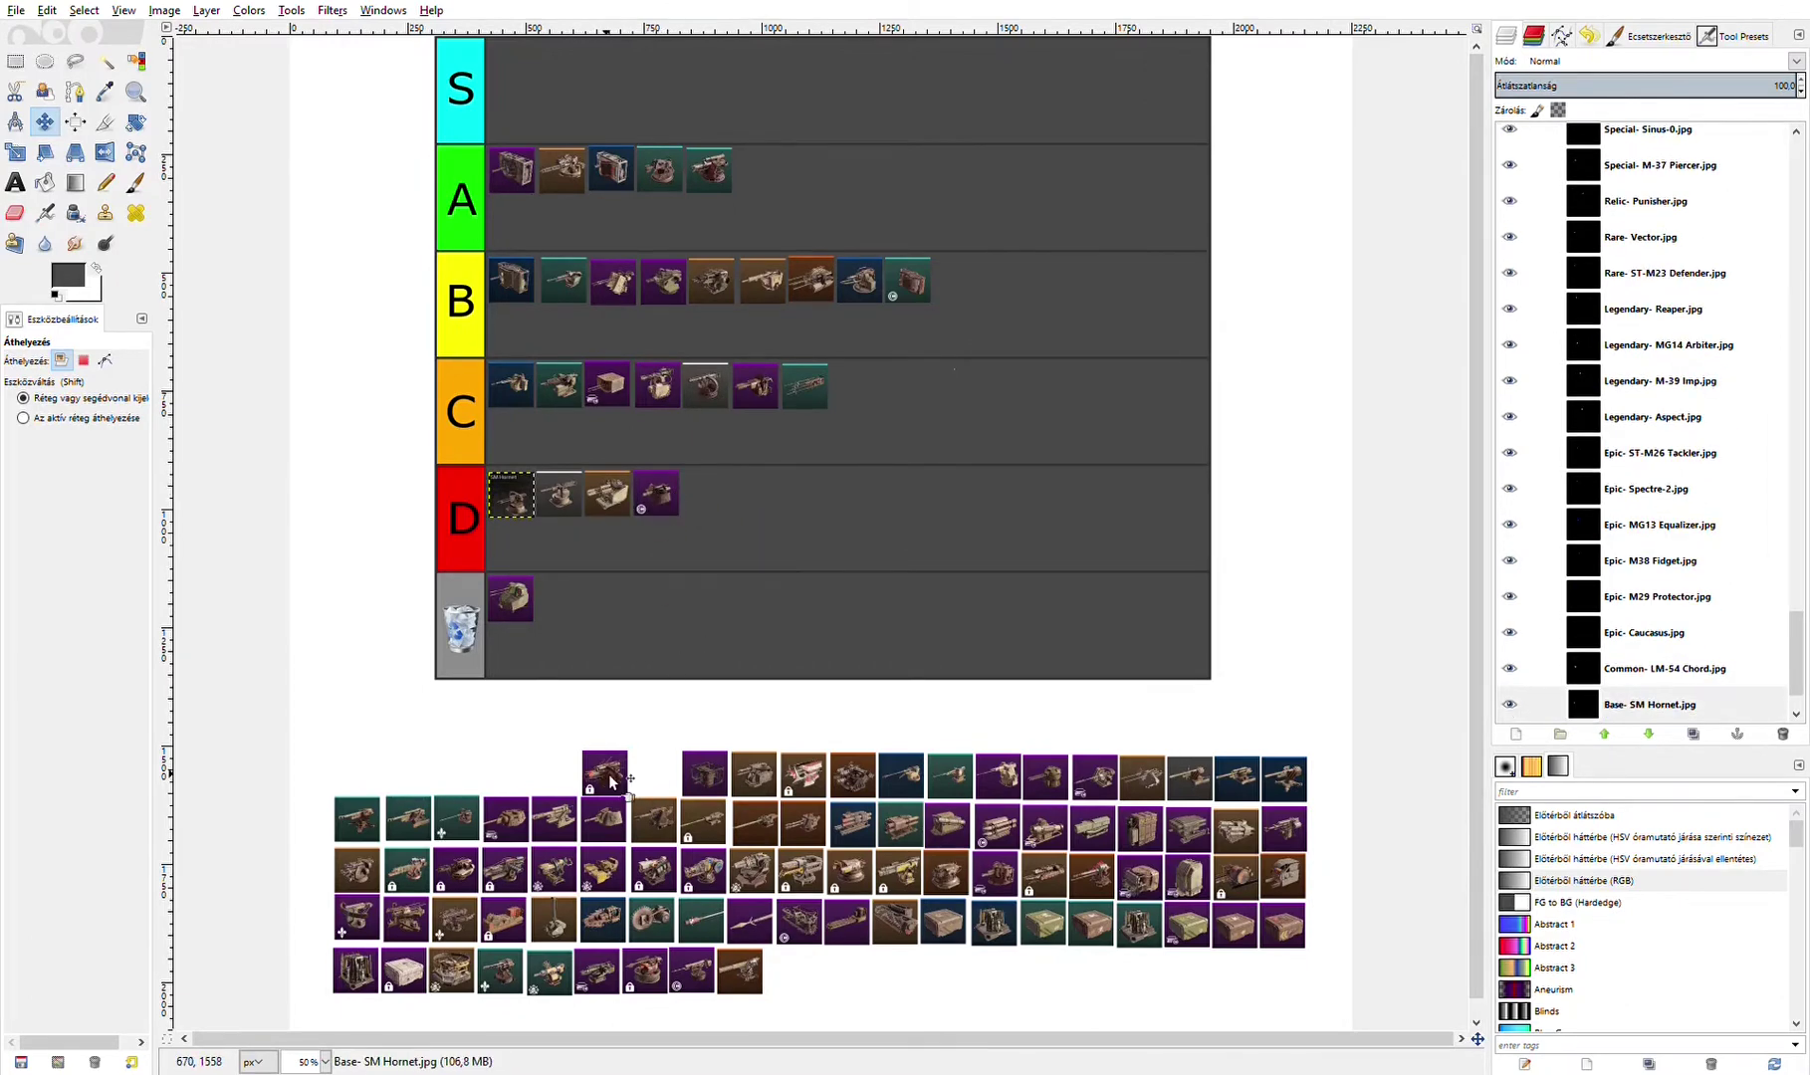
drag(606, 773, 755, 156)
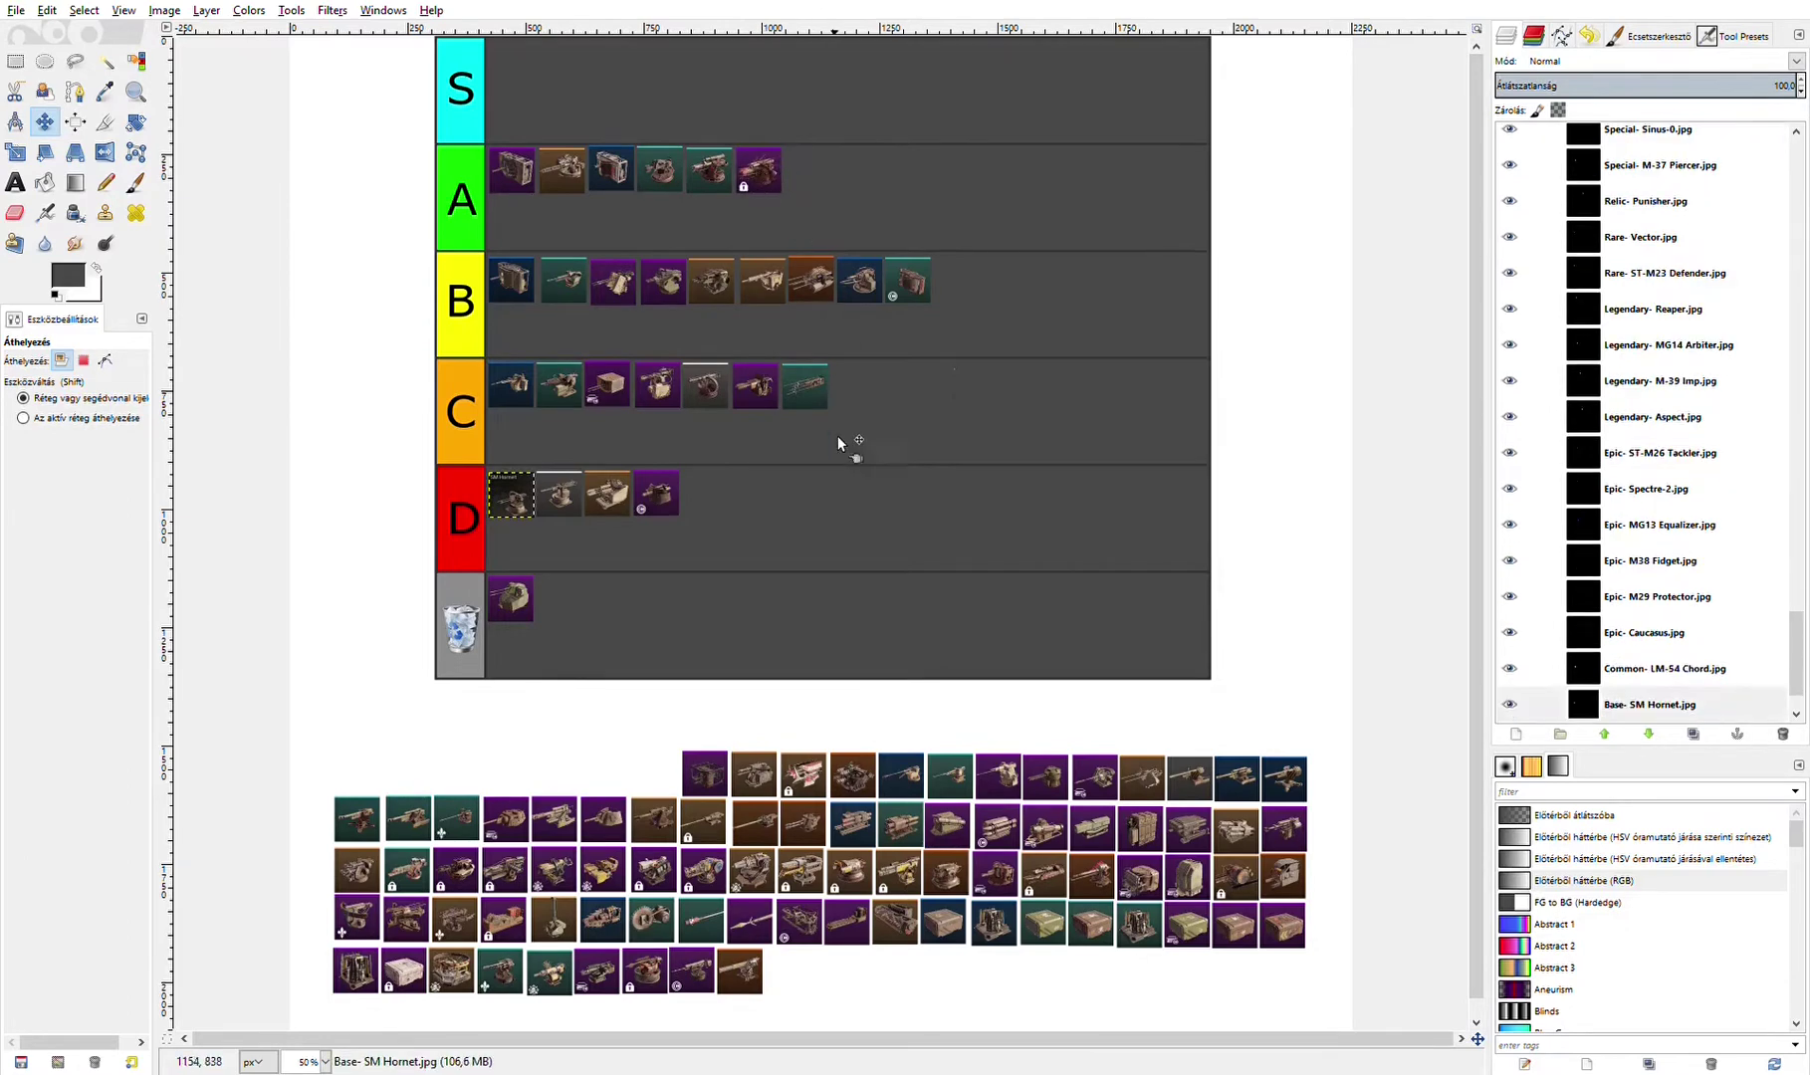
- Add the next purple top-row icon to the end of tier B and the gold one beside it to the end of tier C
drag(702, 780, 702, 779)
drag(966, 386, 963, 288)
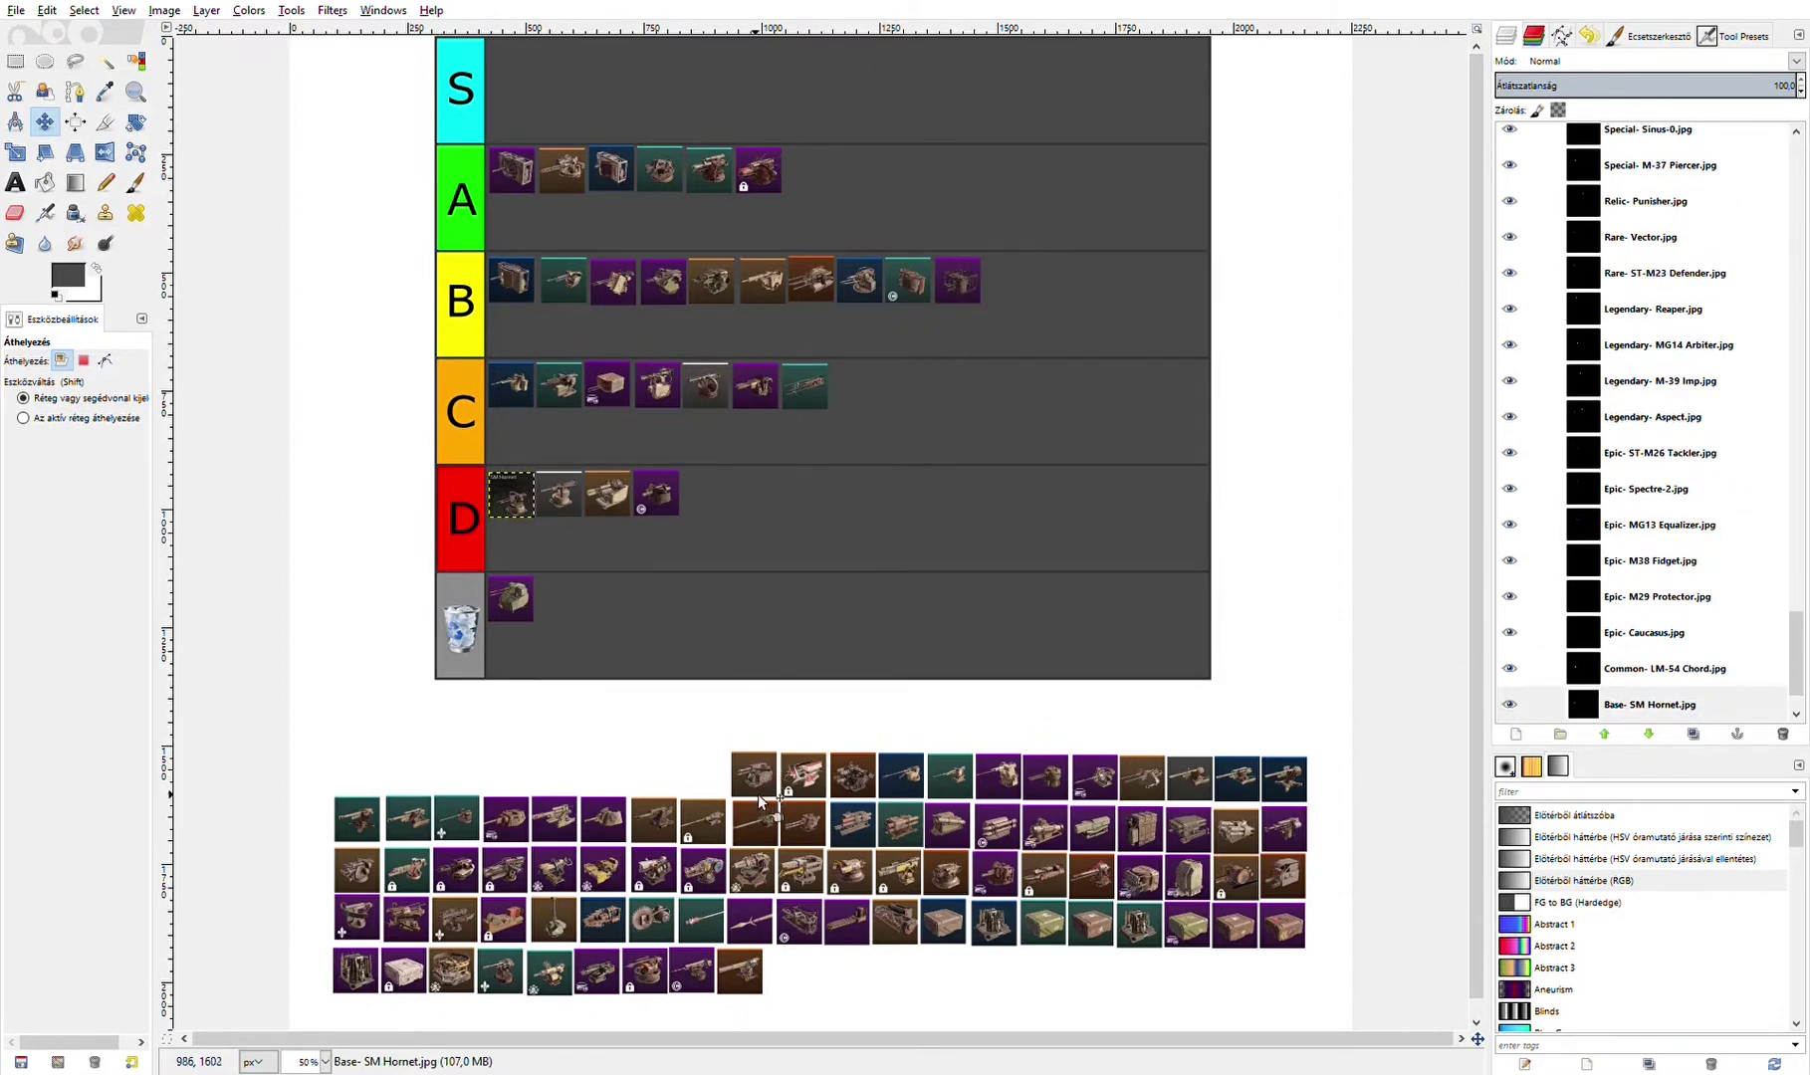
drag(763, 794, 812, 173)
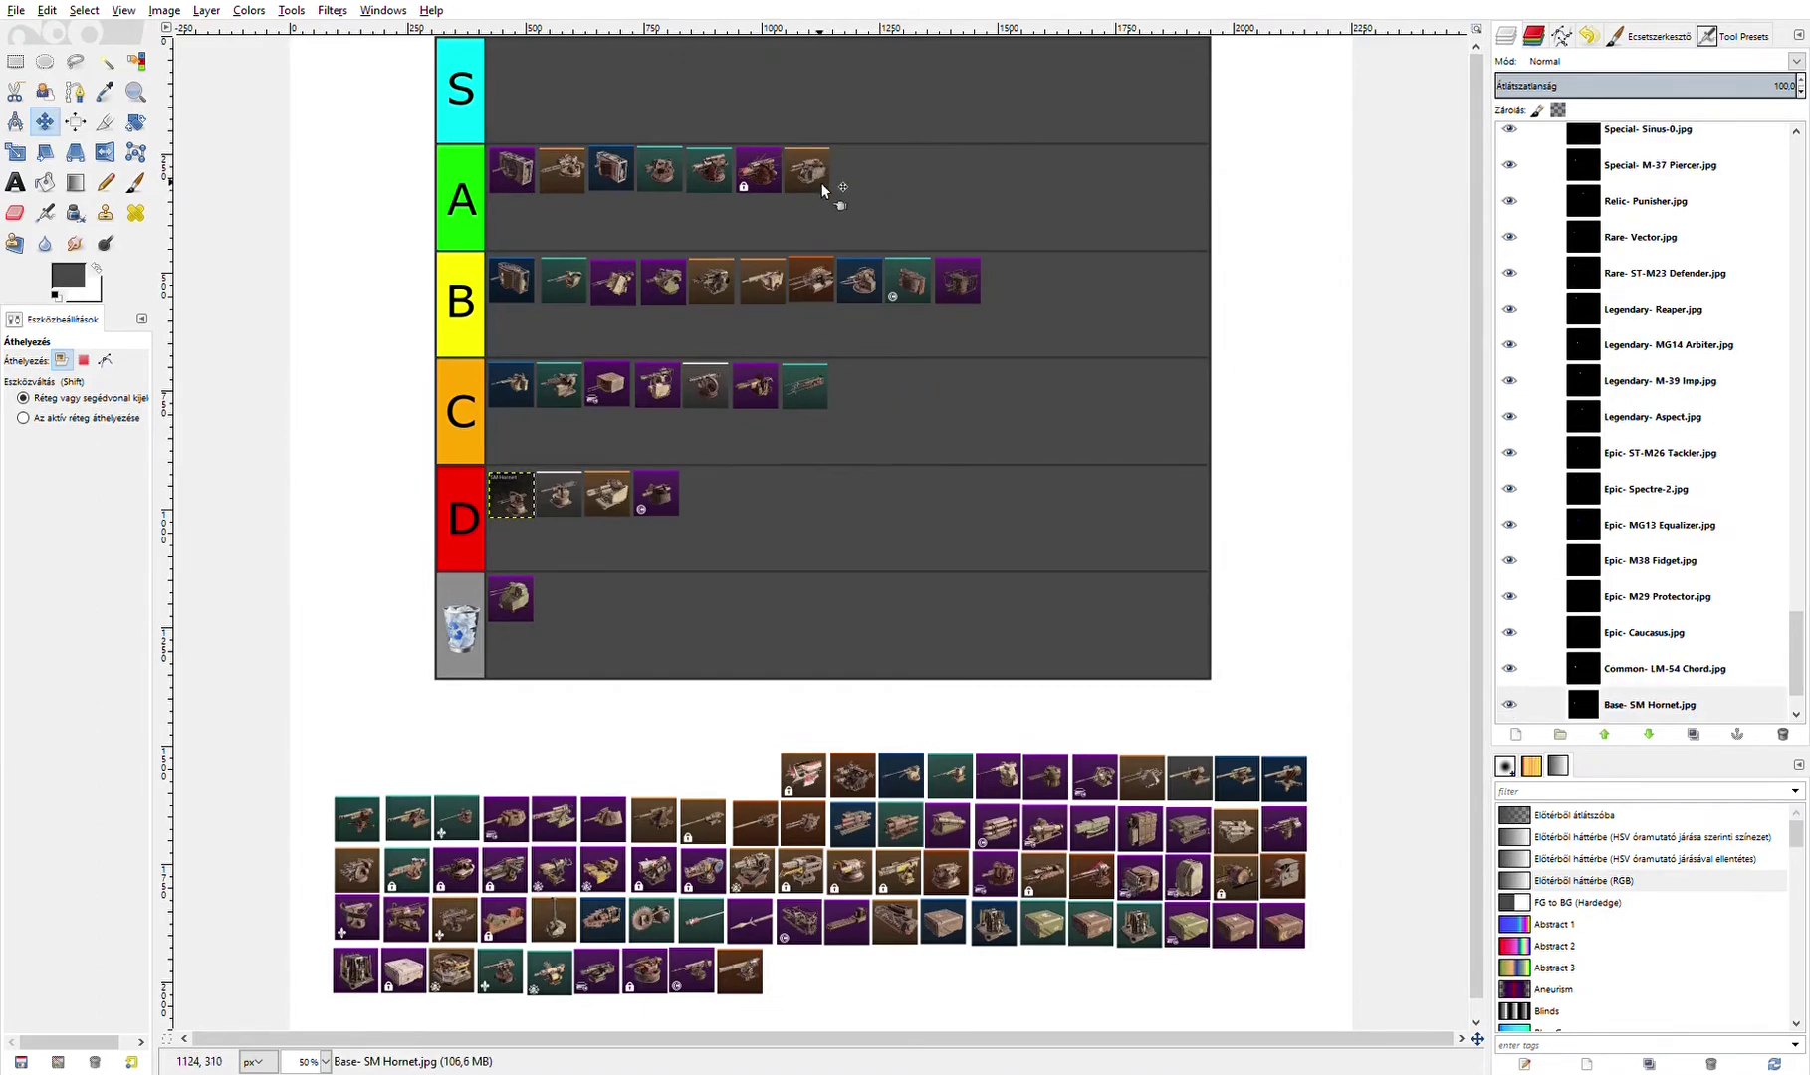
drag(820, 183, 854, 385)
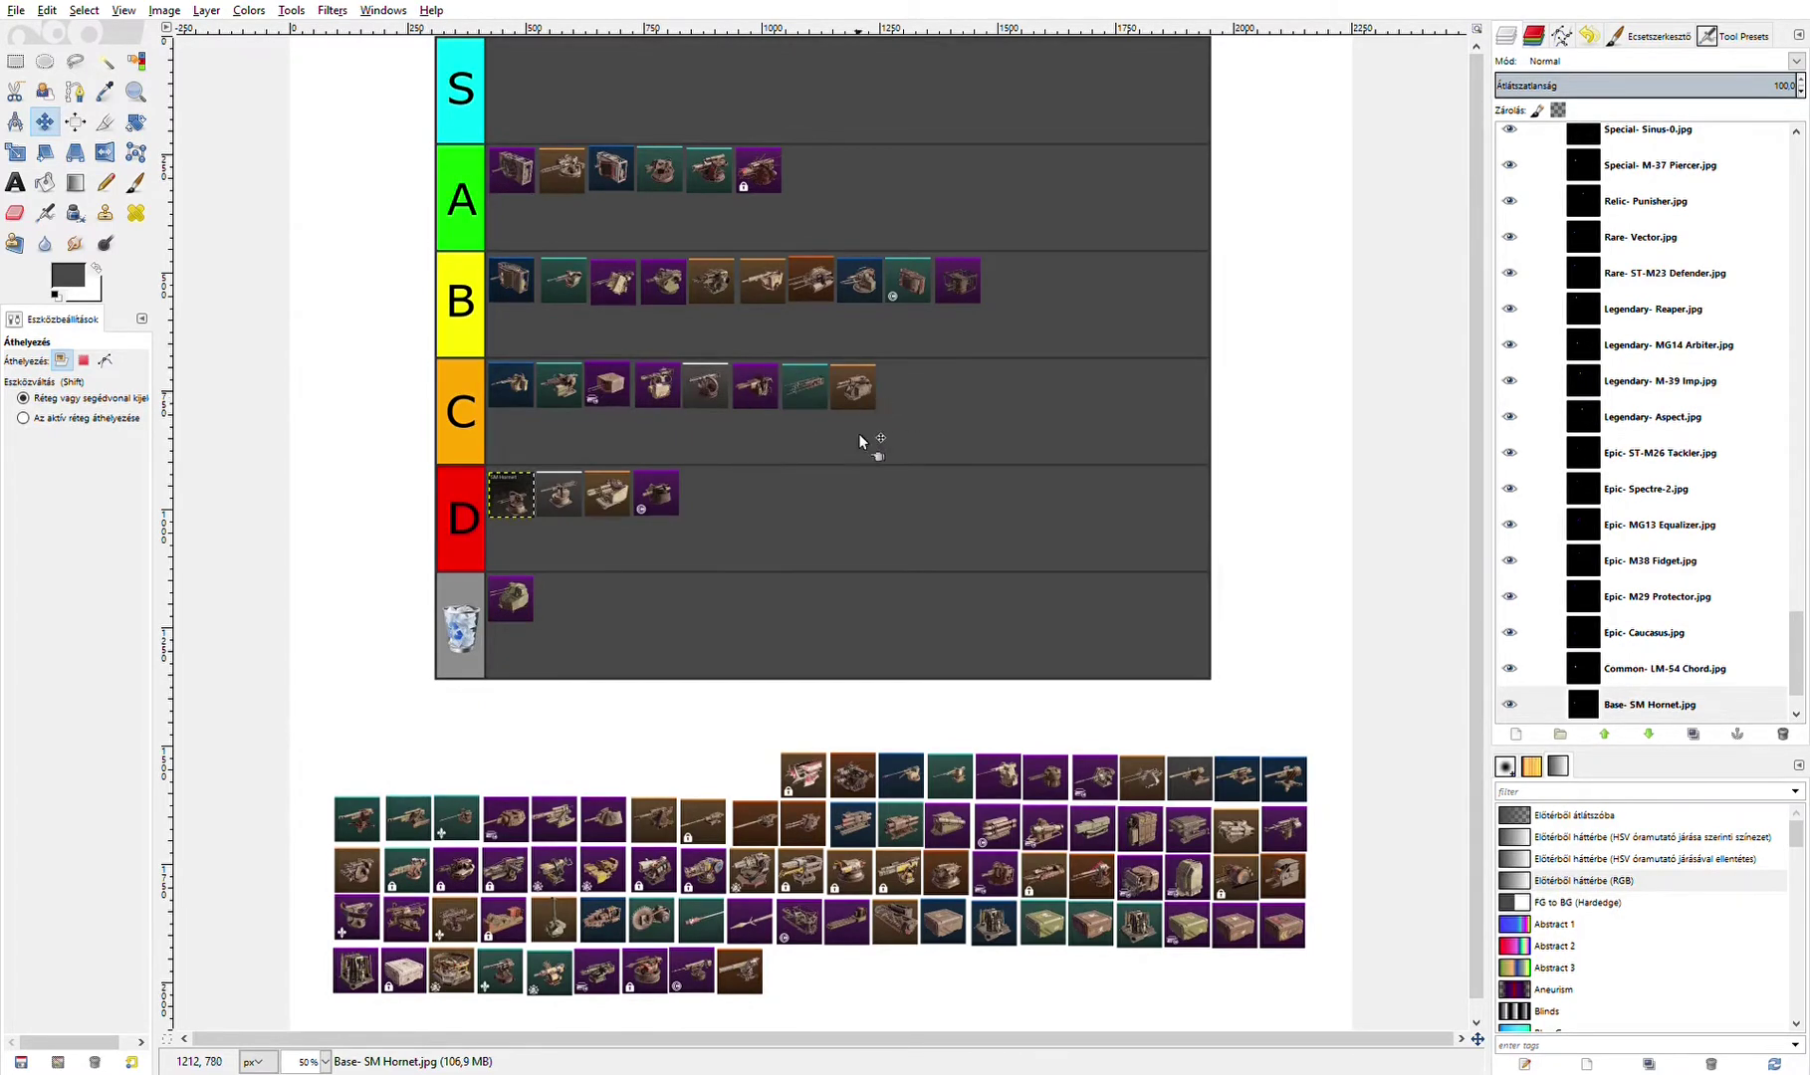
- Place the Nidhogg icon at the end of tier A and the orange icon beside it at the end of tier C
drag(805, 781, 901, 339)
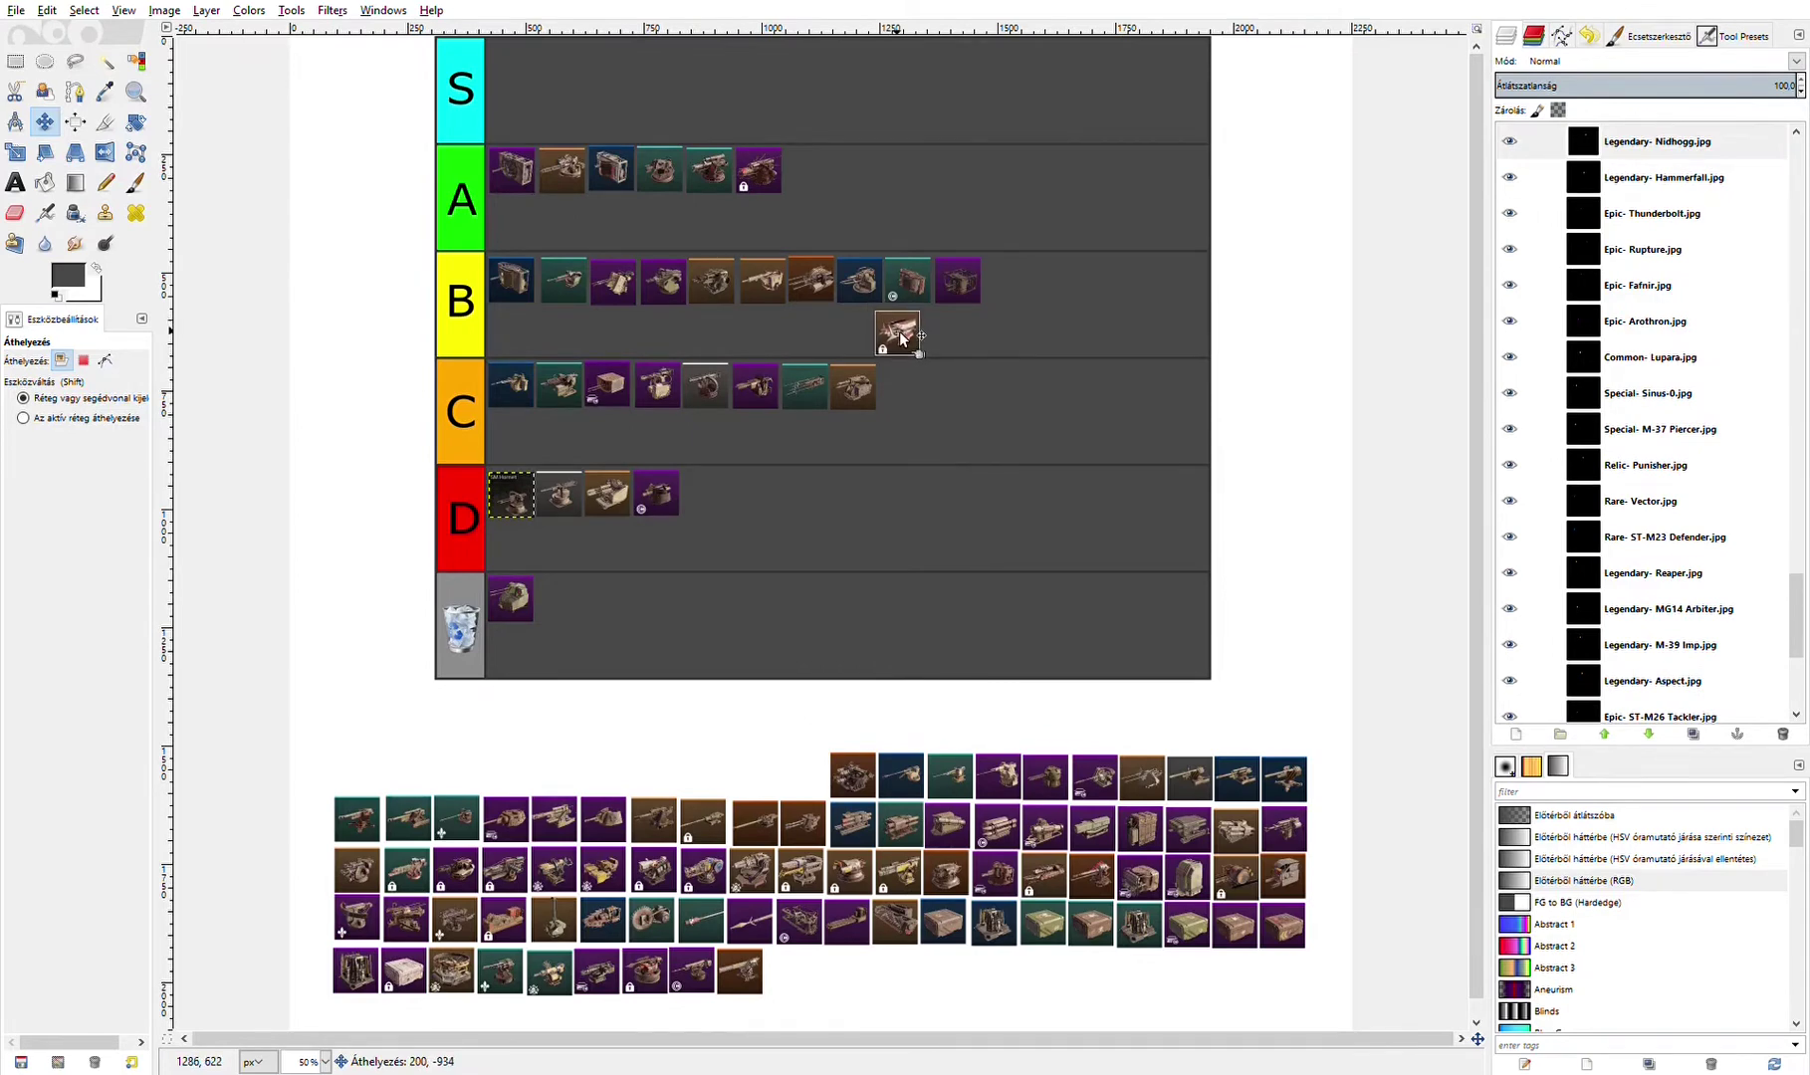
drag(901, 339, 808, 175)
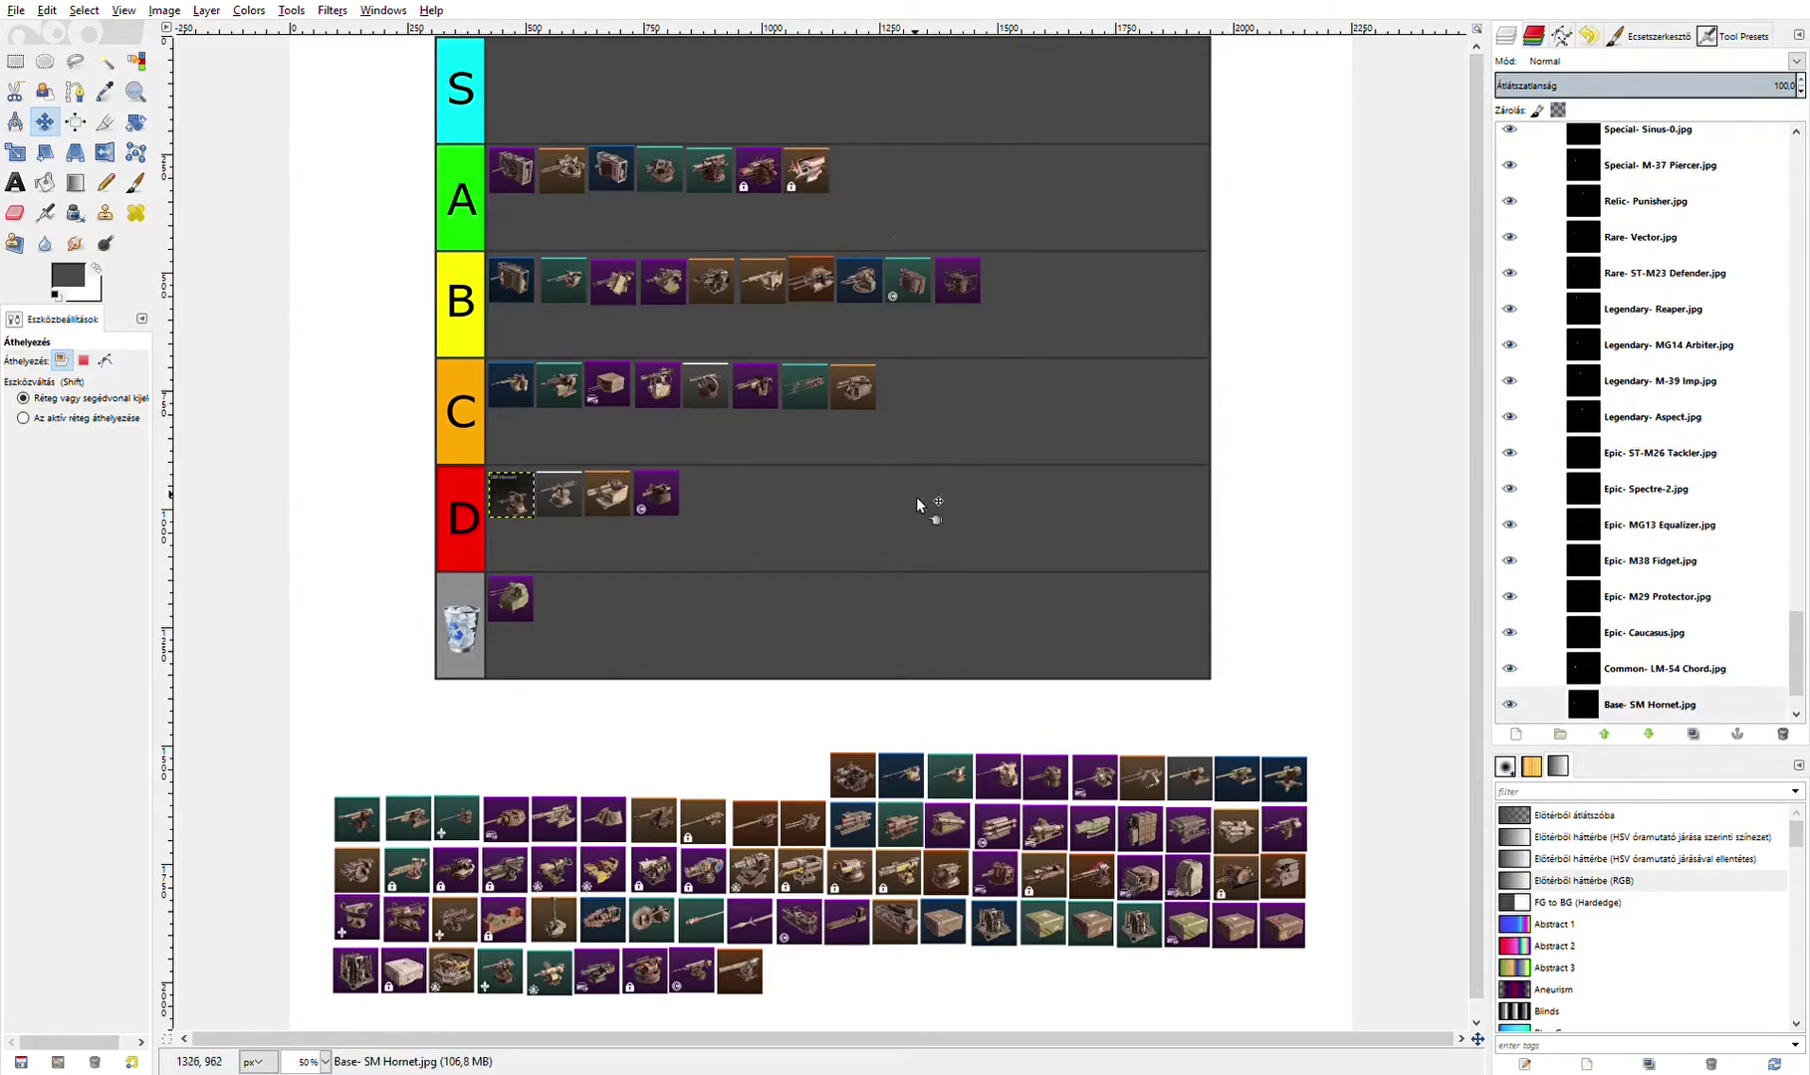
drag(856, 785, 911, 396)
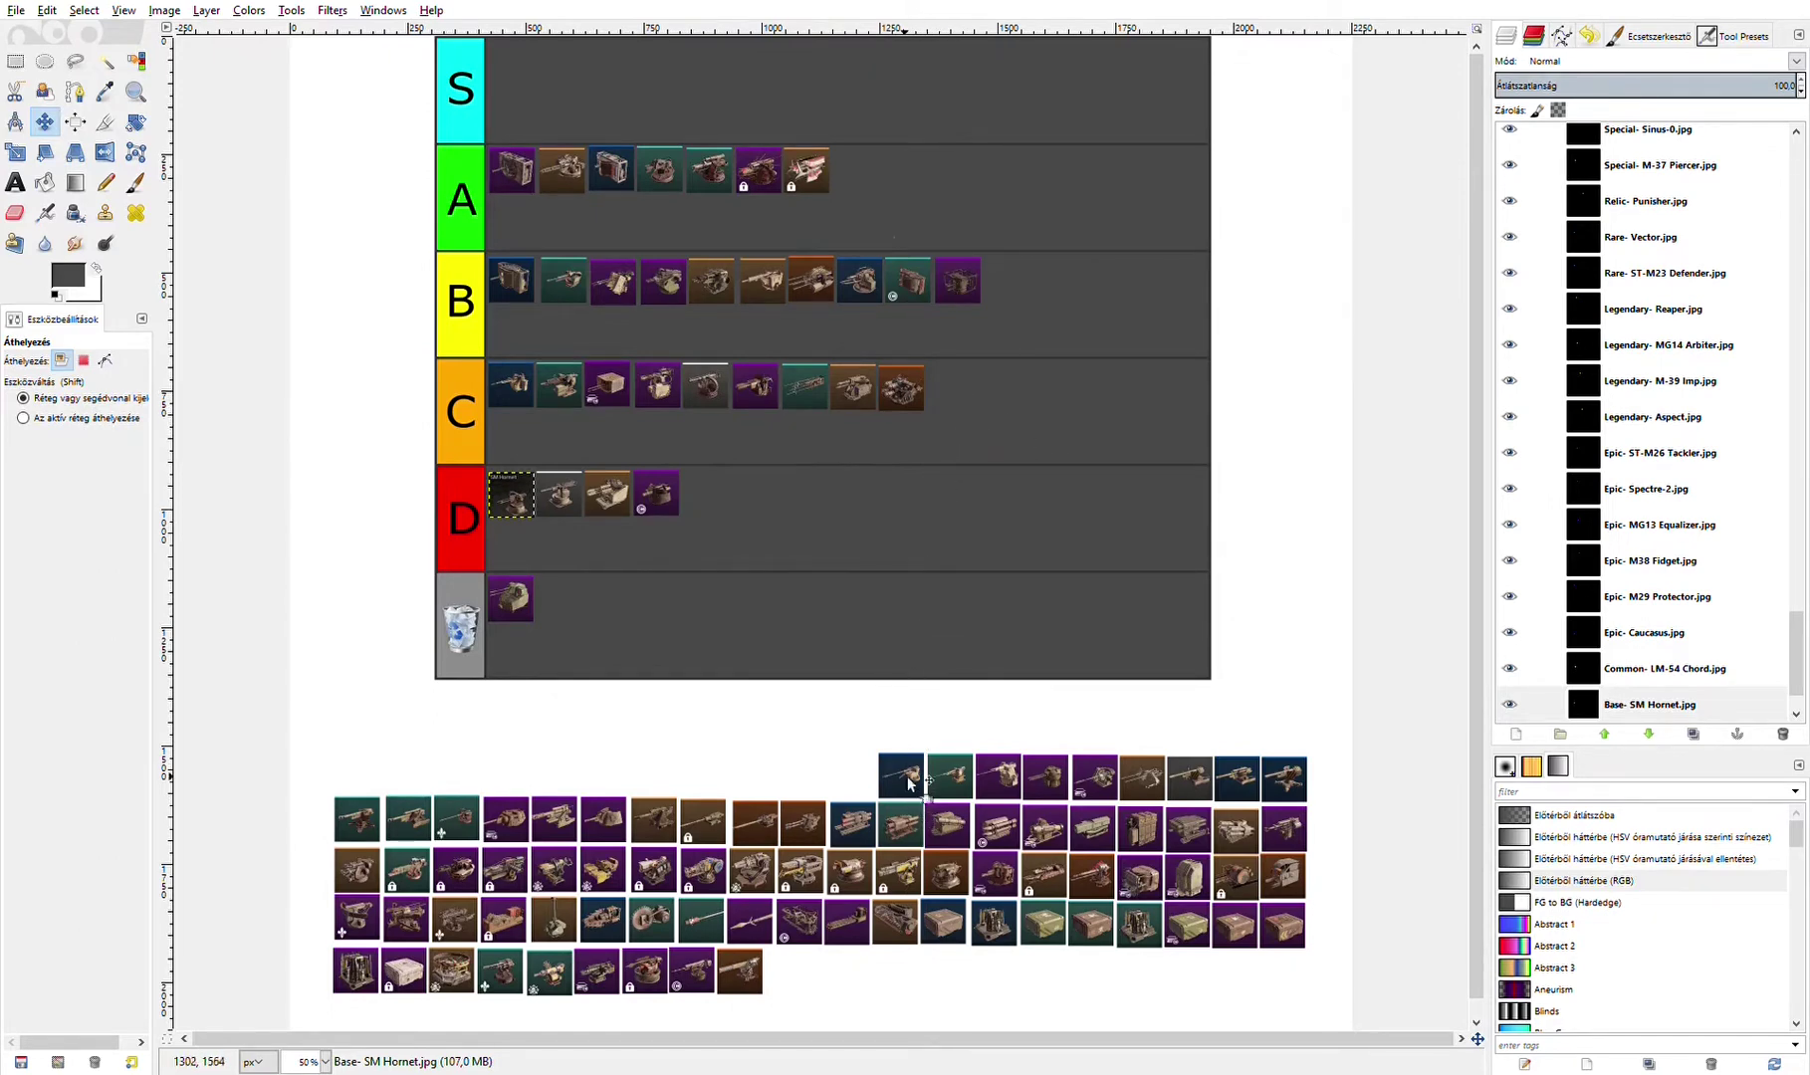
- Add the next blue, teal and purple top-row icons in that order to the end of tier A
drag(908, 776, 862, 169)
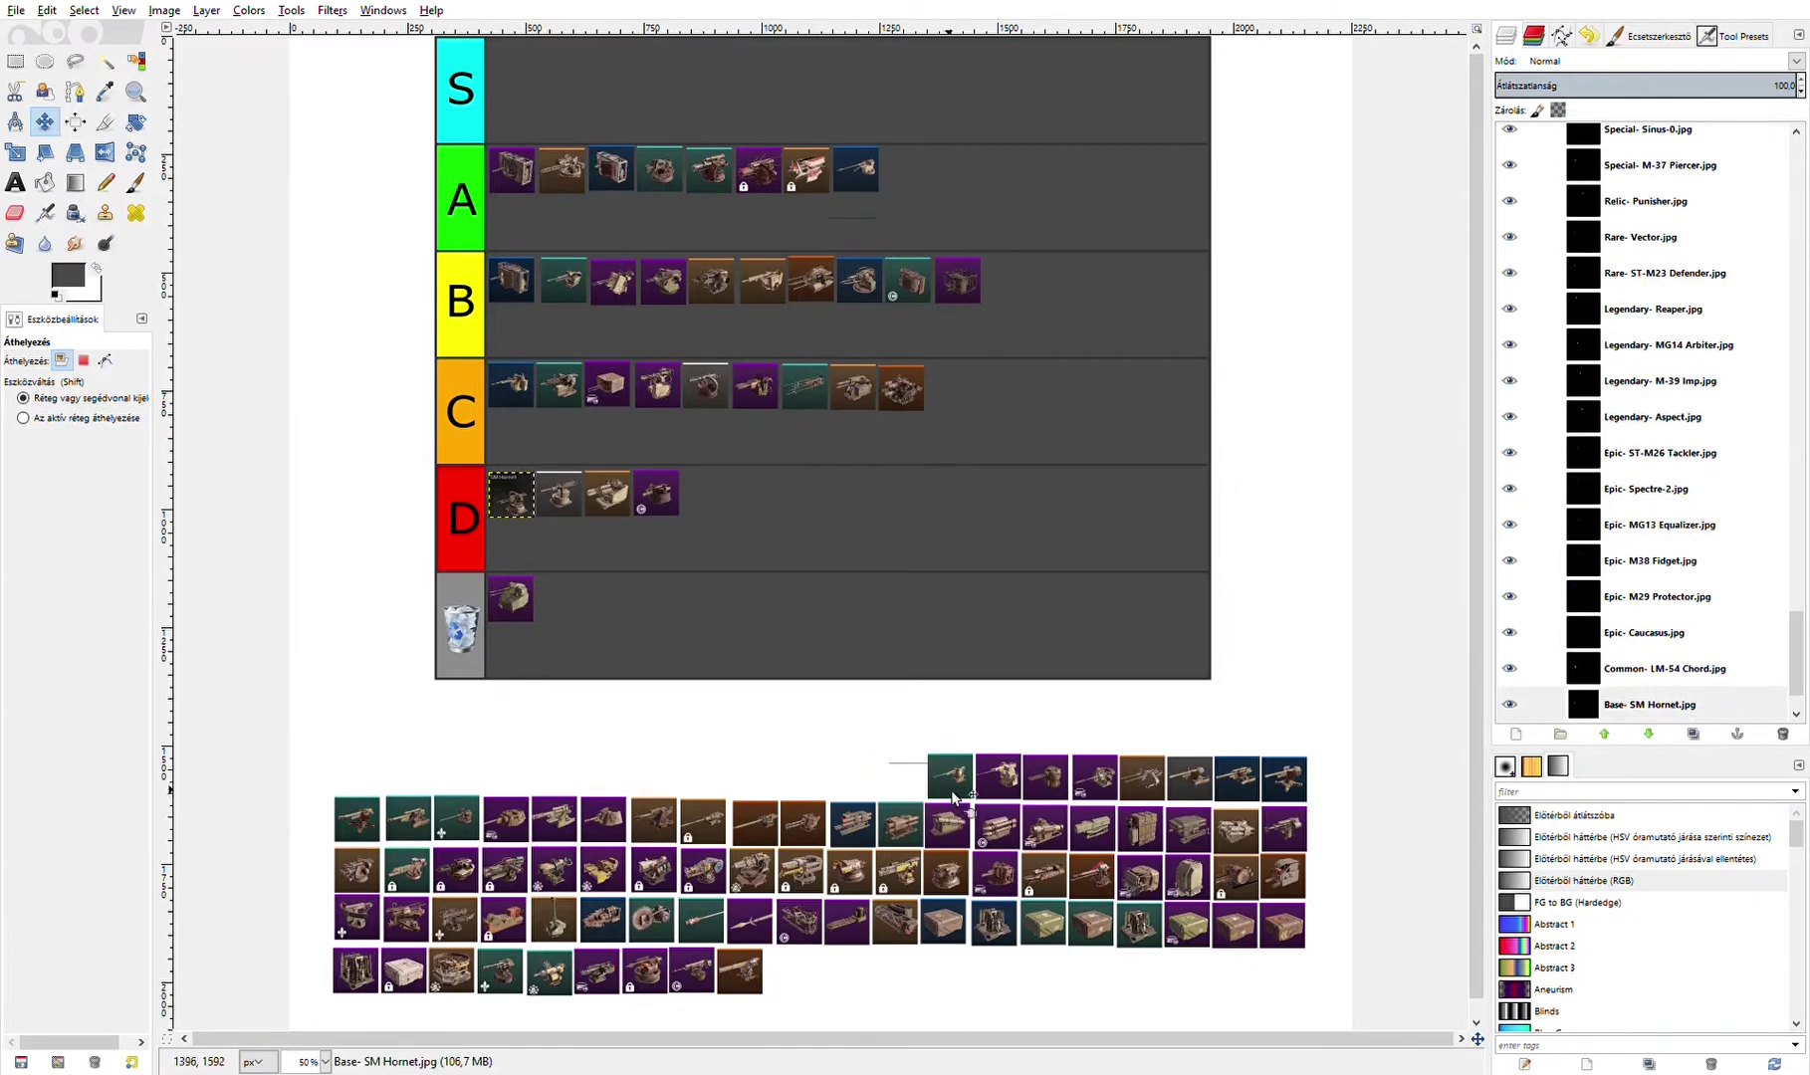
drag(958, 775, 911, 174)
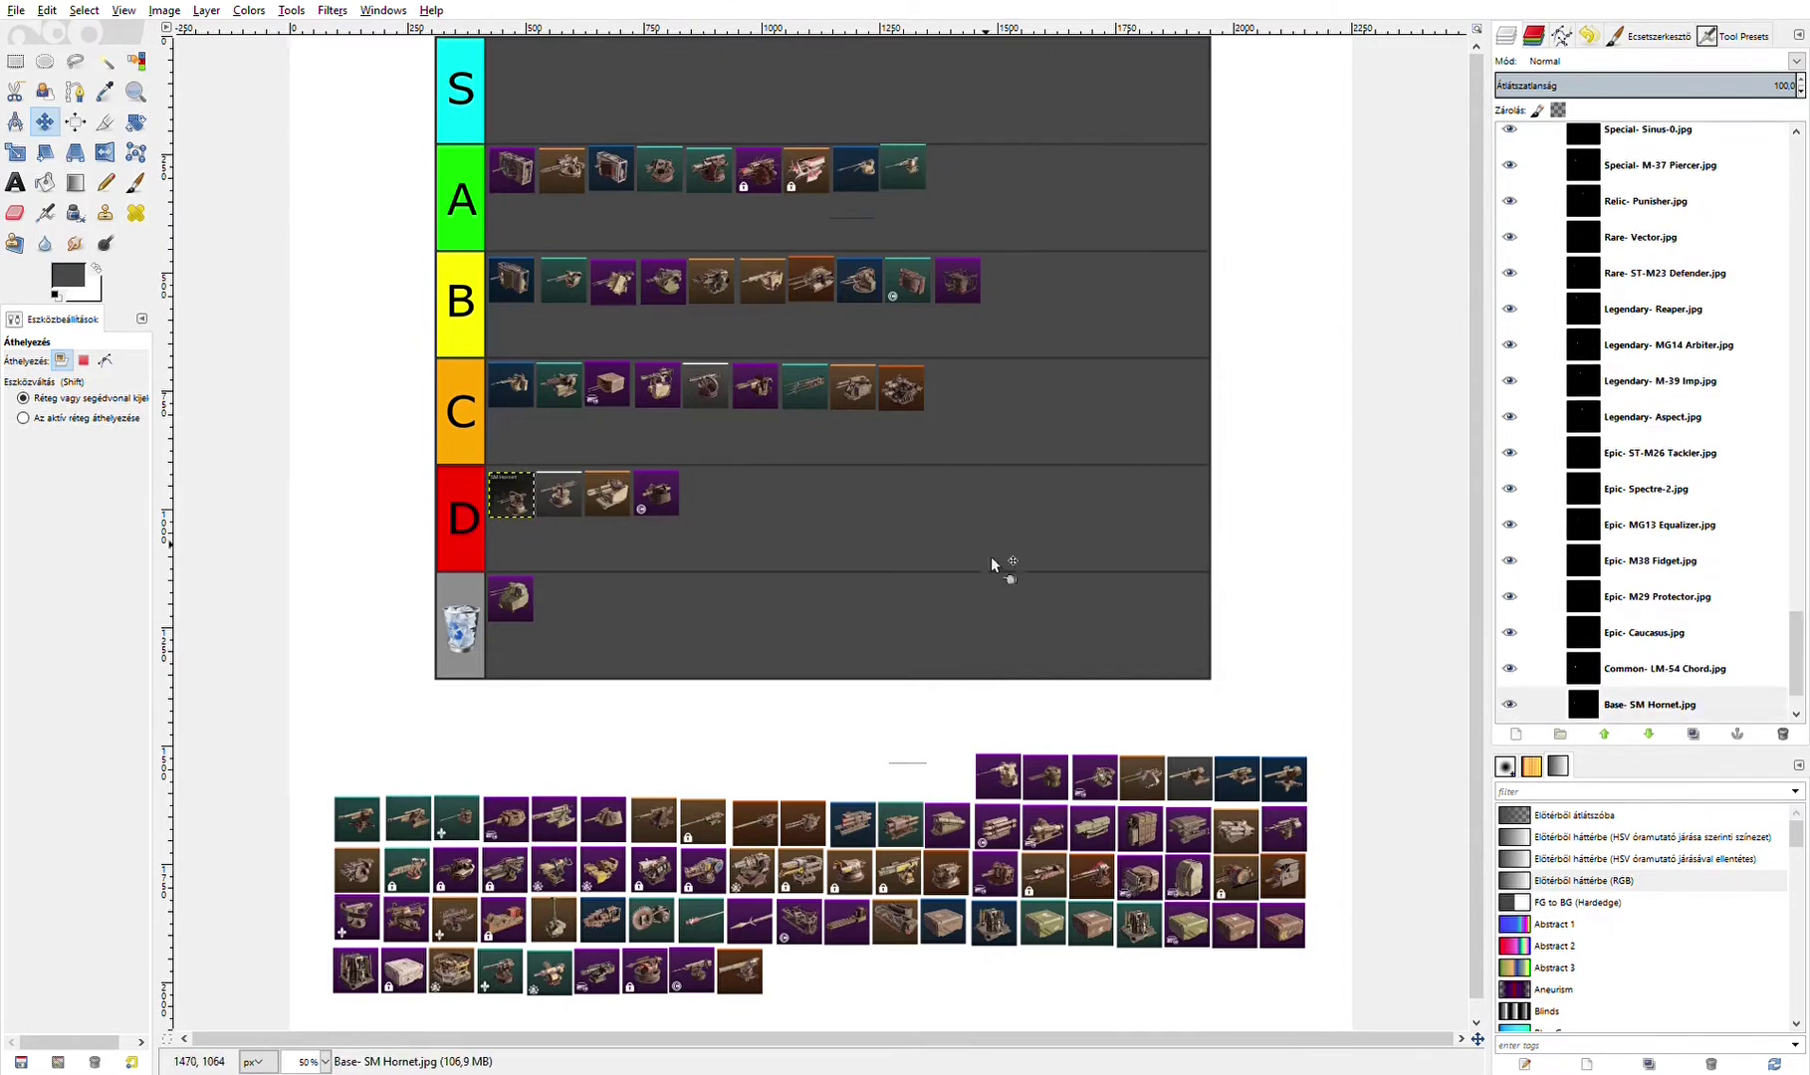
drag(997, 777, 905, 171)
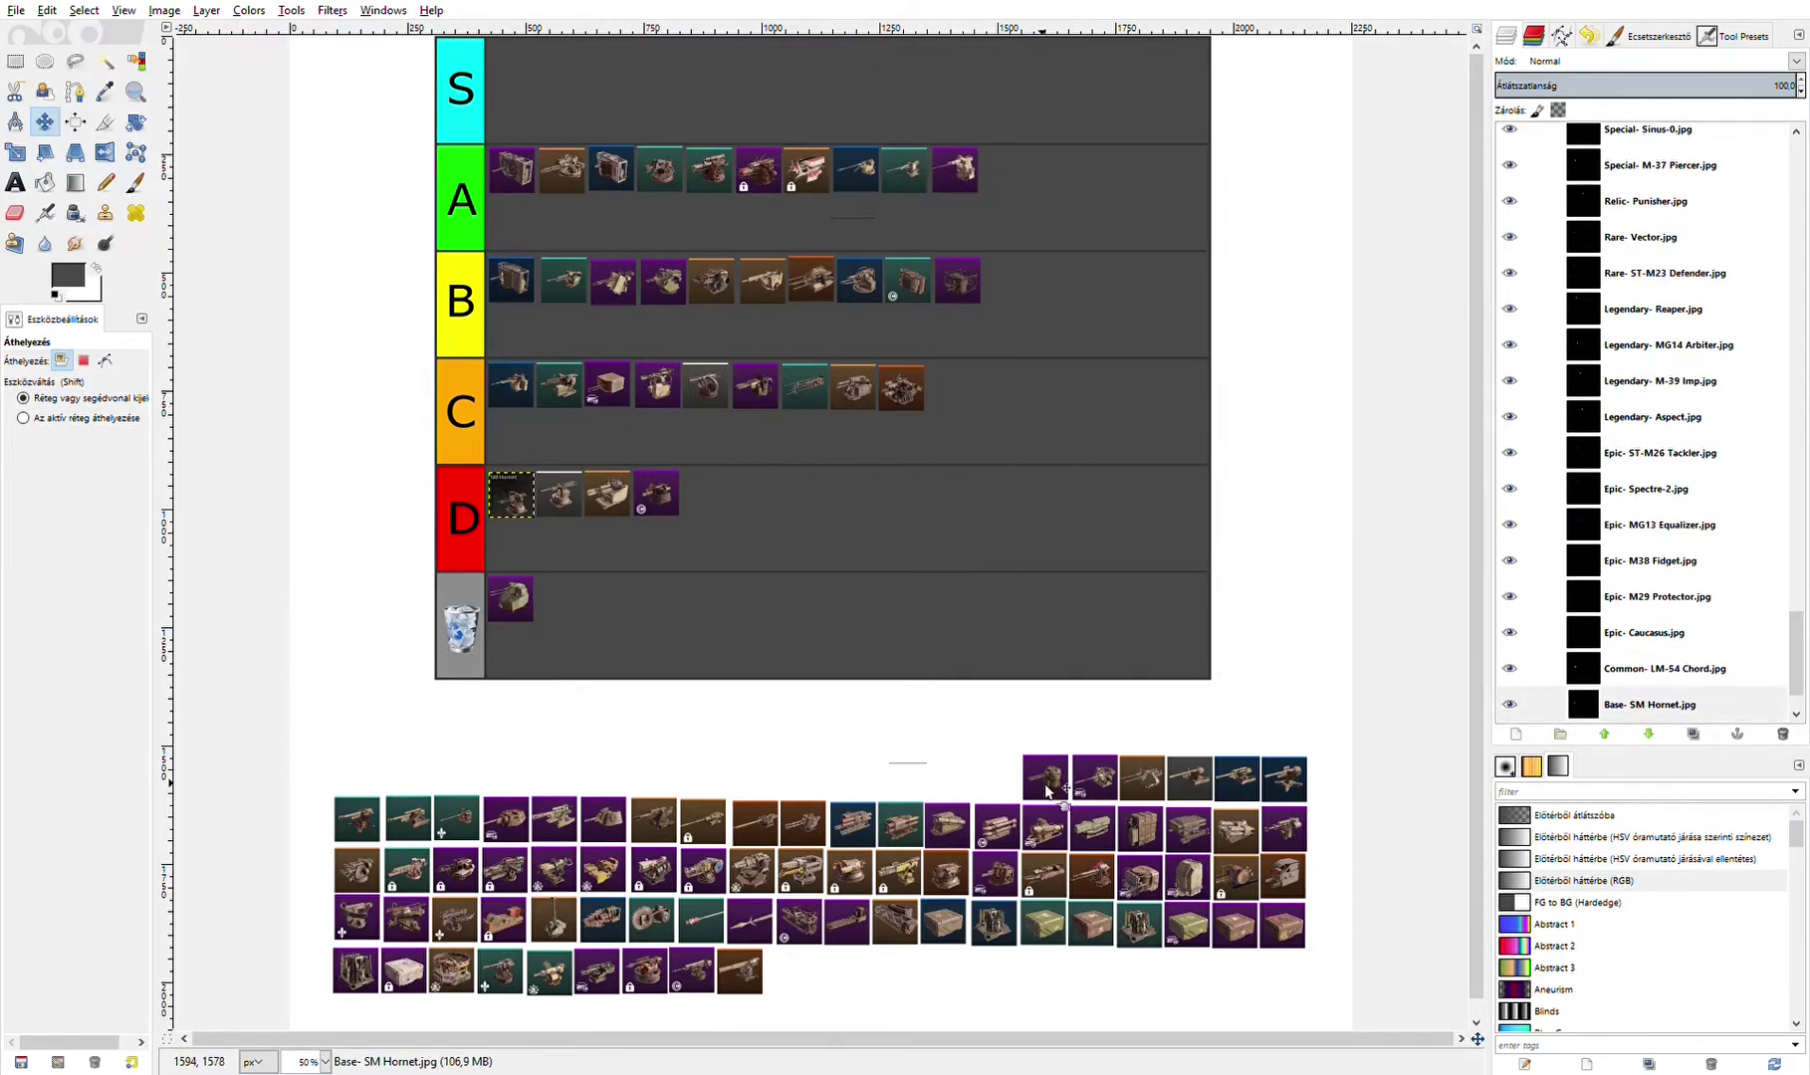
- Place the next purple top-row icon at the end of tier C and the last purple one at the end of tier B
drag(1047, 791, 958, 399)
drag(955, 391, 949, 394)
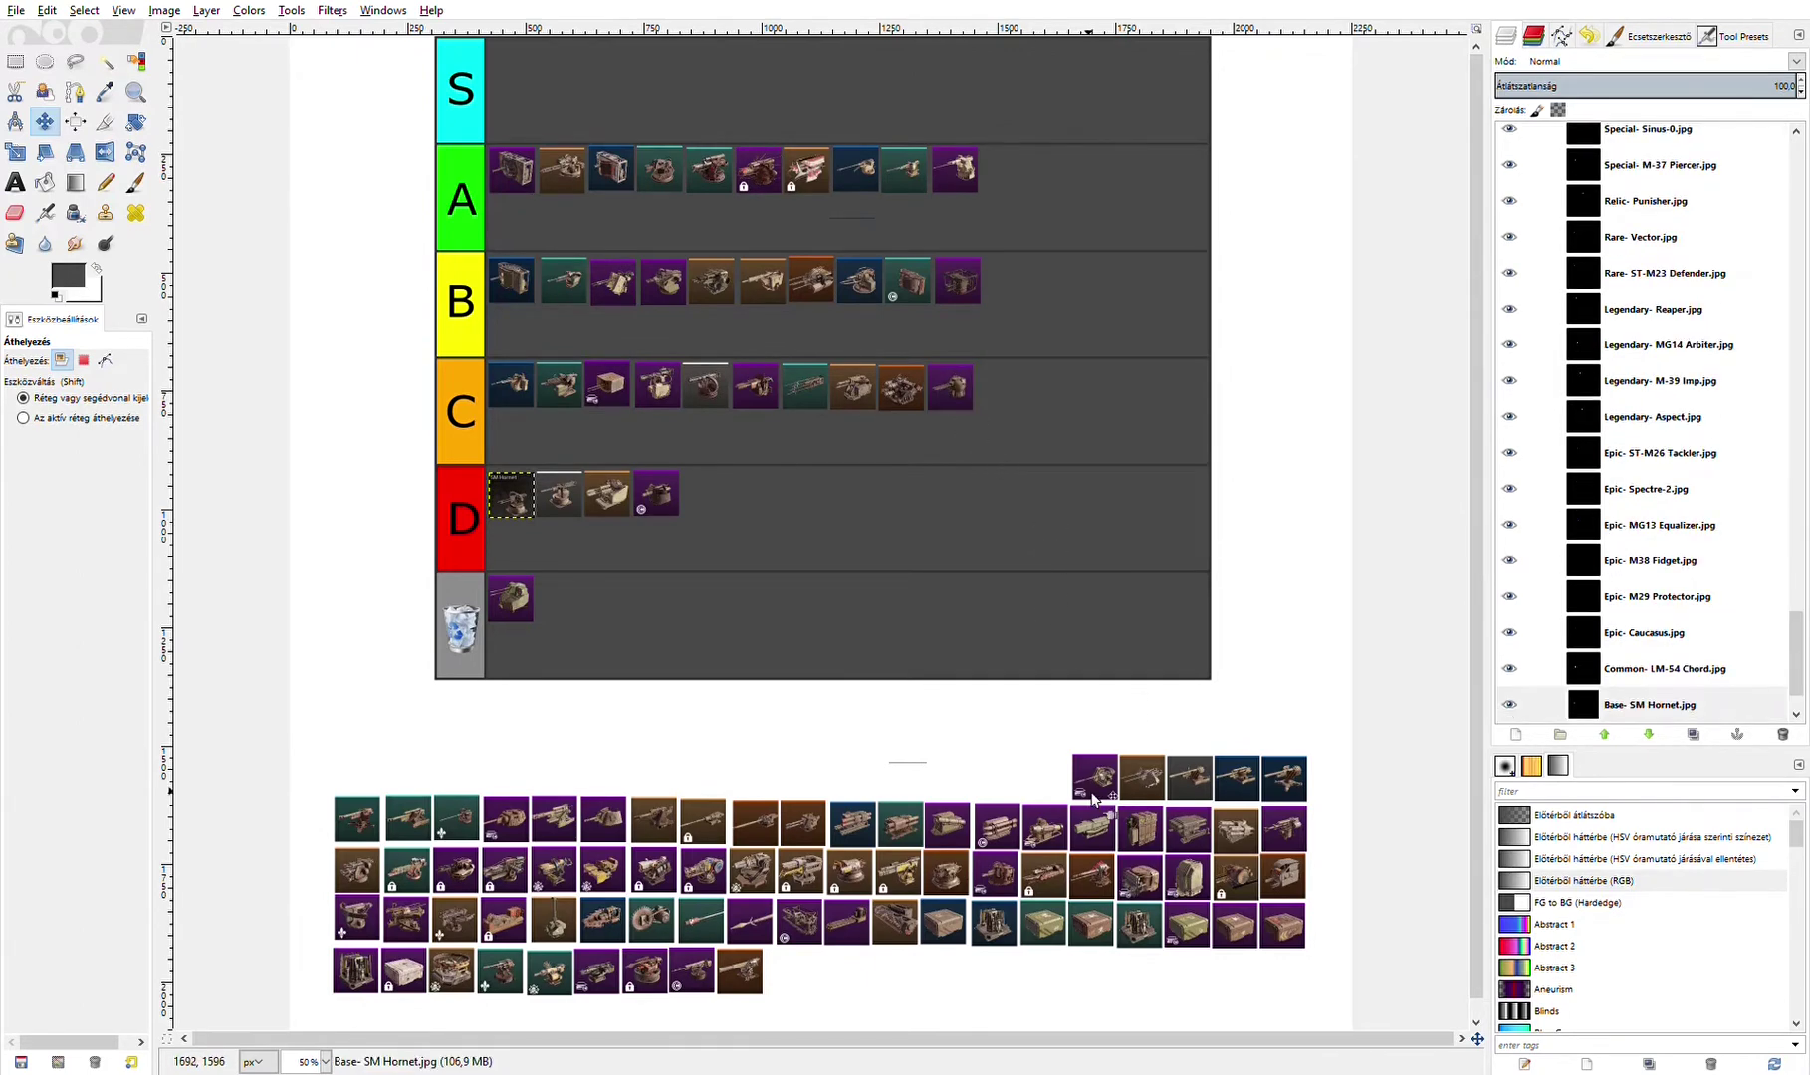
drag(1091, 785, 1011, 304)
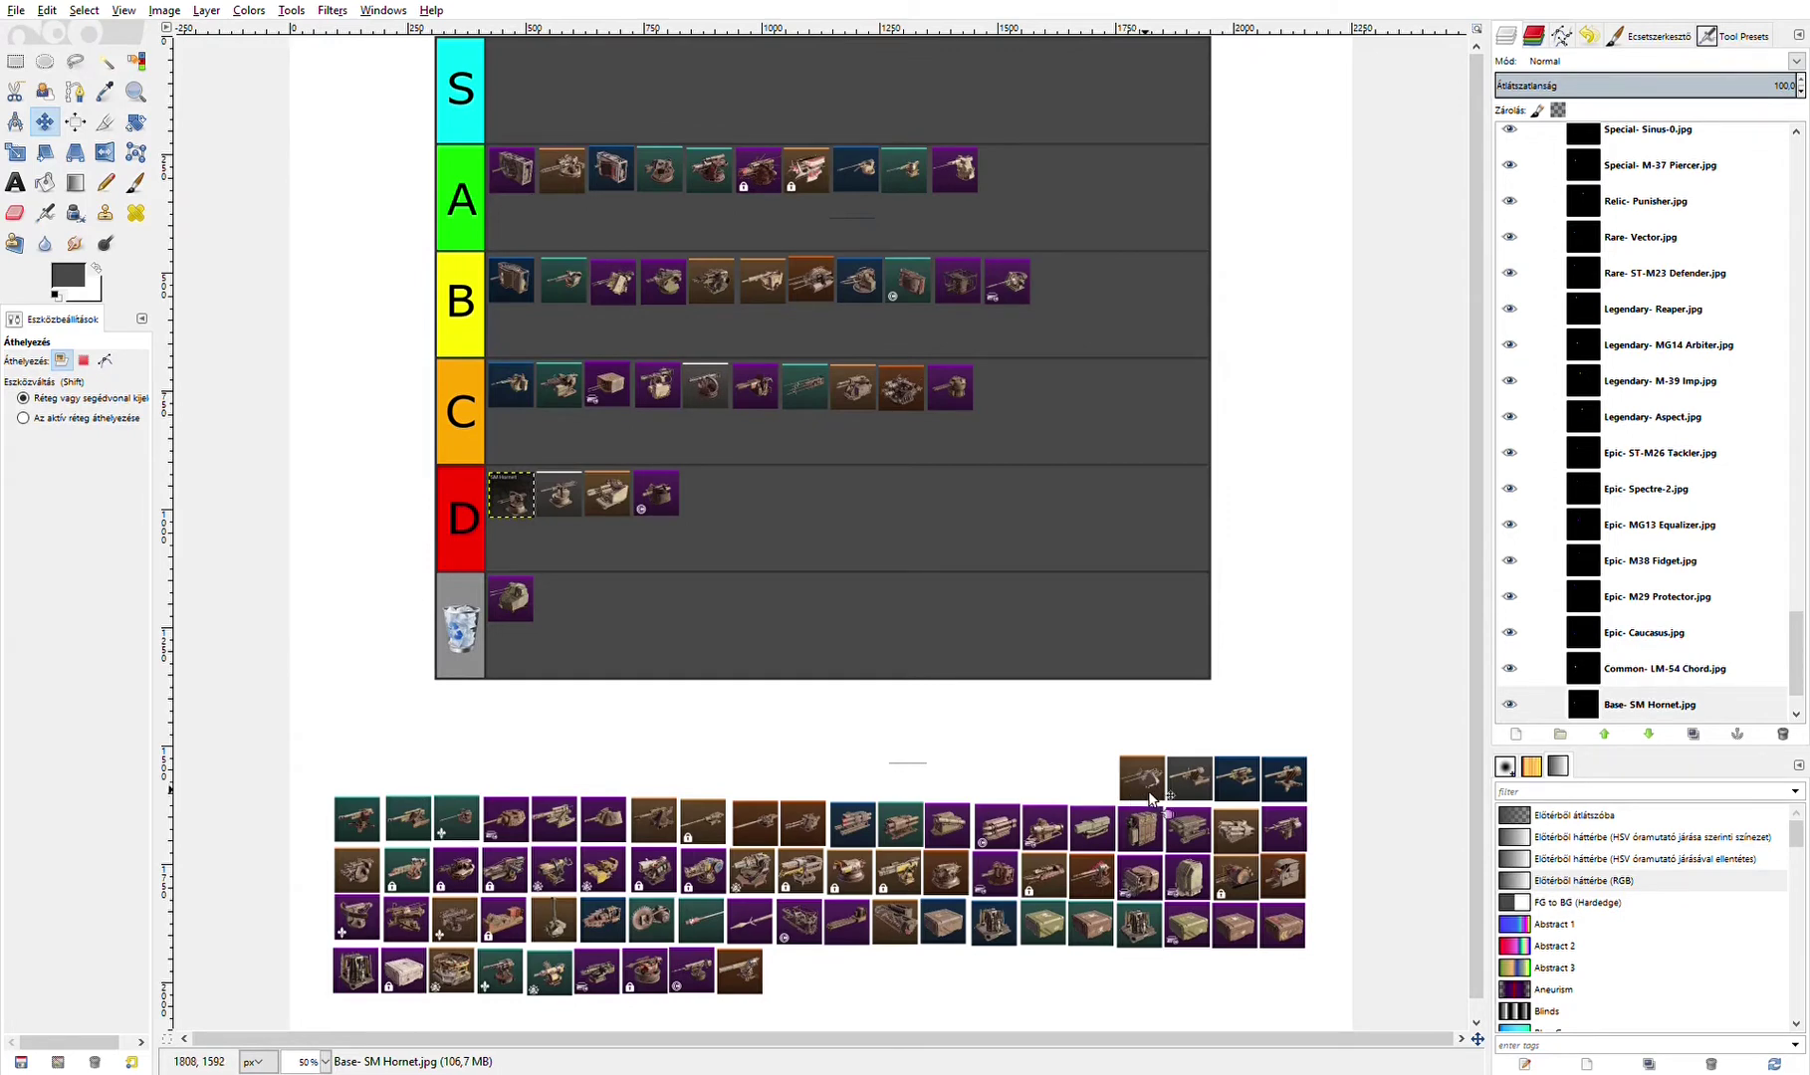
- Line up the remaining gold, gray and first blue top-row icons at the end of tier D
drag(1152, 789, 712, 508)
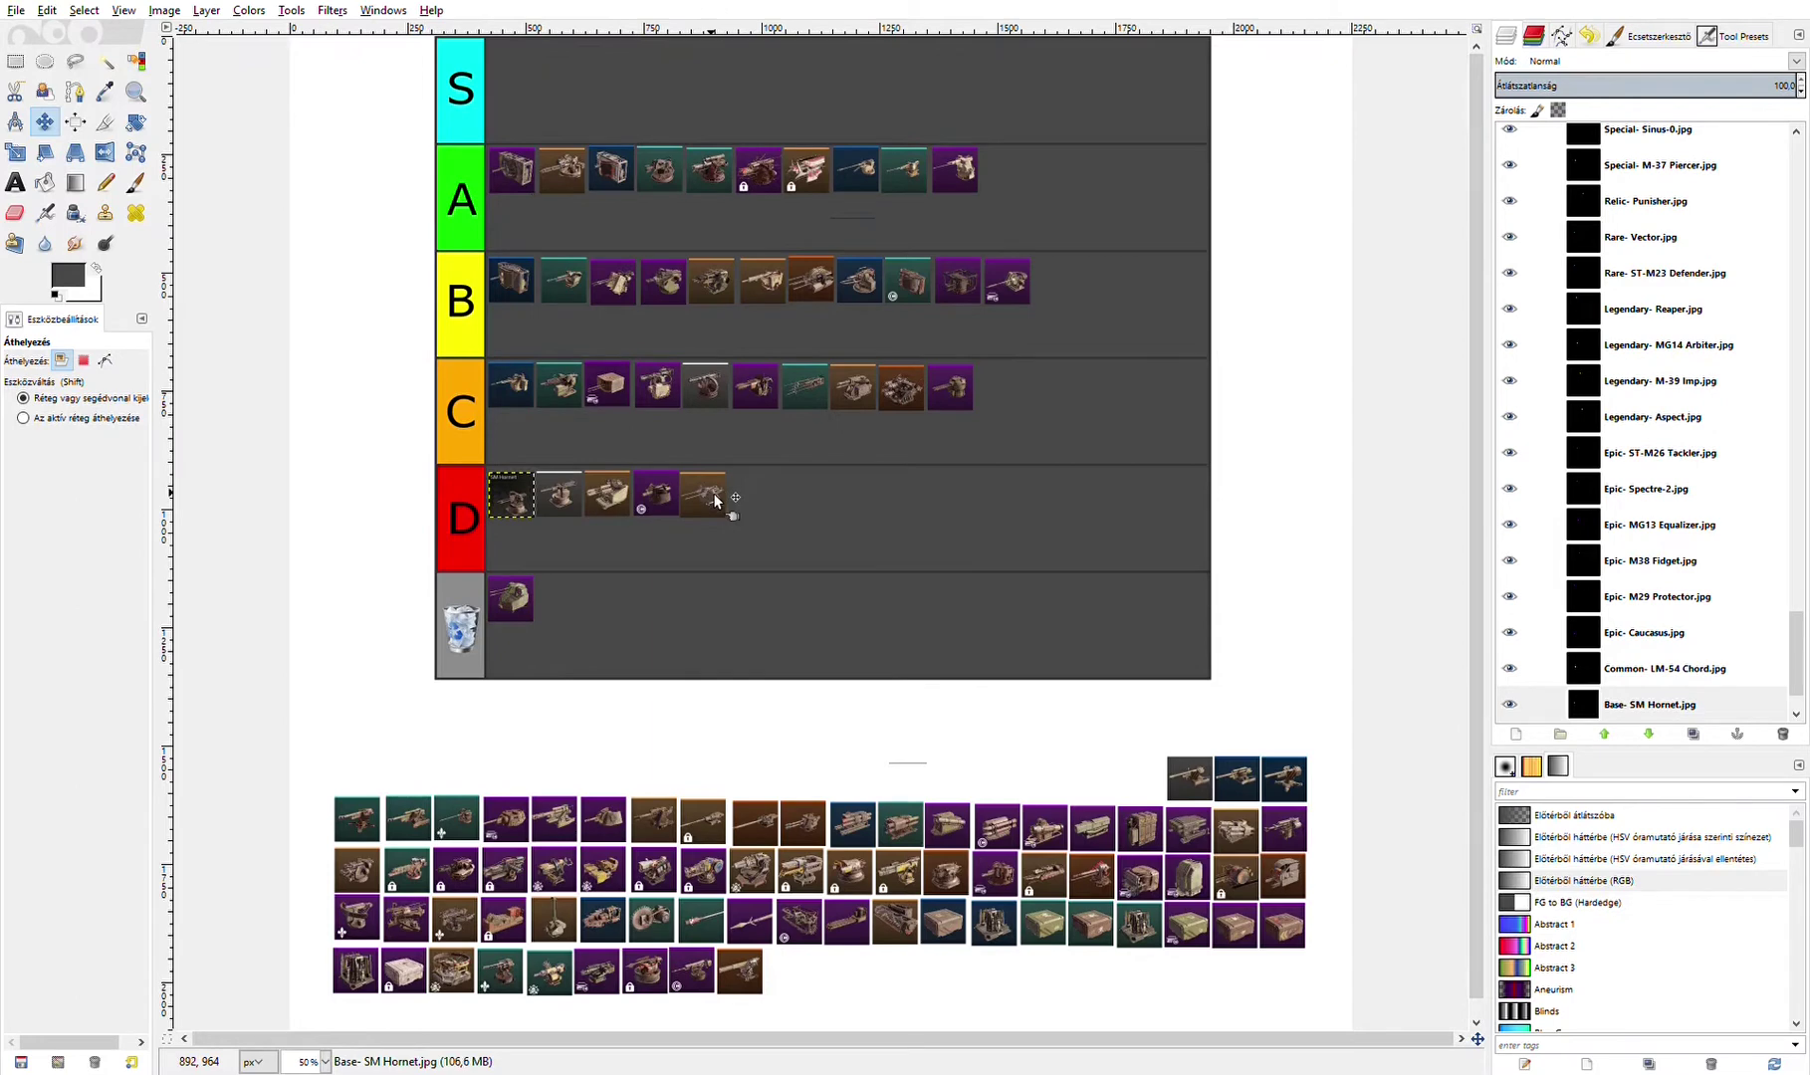
drag(713, 494, 719, 488)
drag(1190, 792, 757, 499)
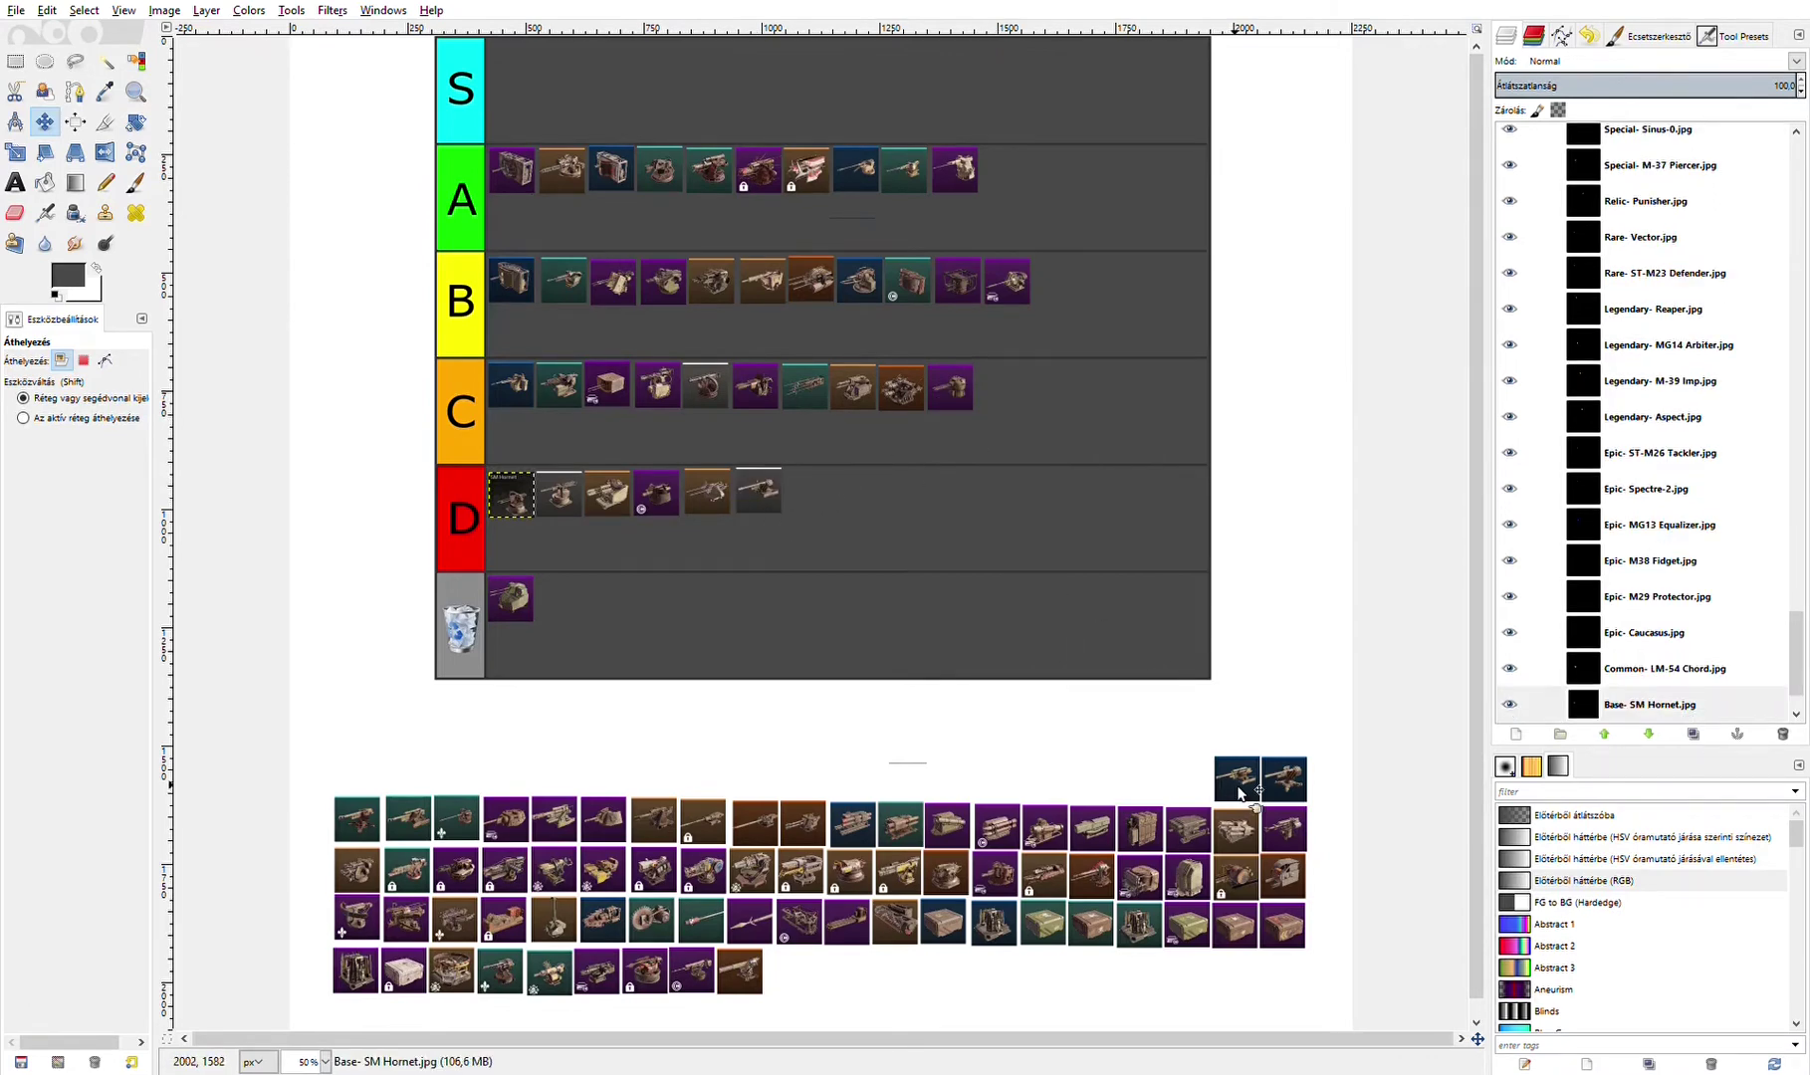
drag(1239, 793, 792, 510)
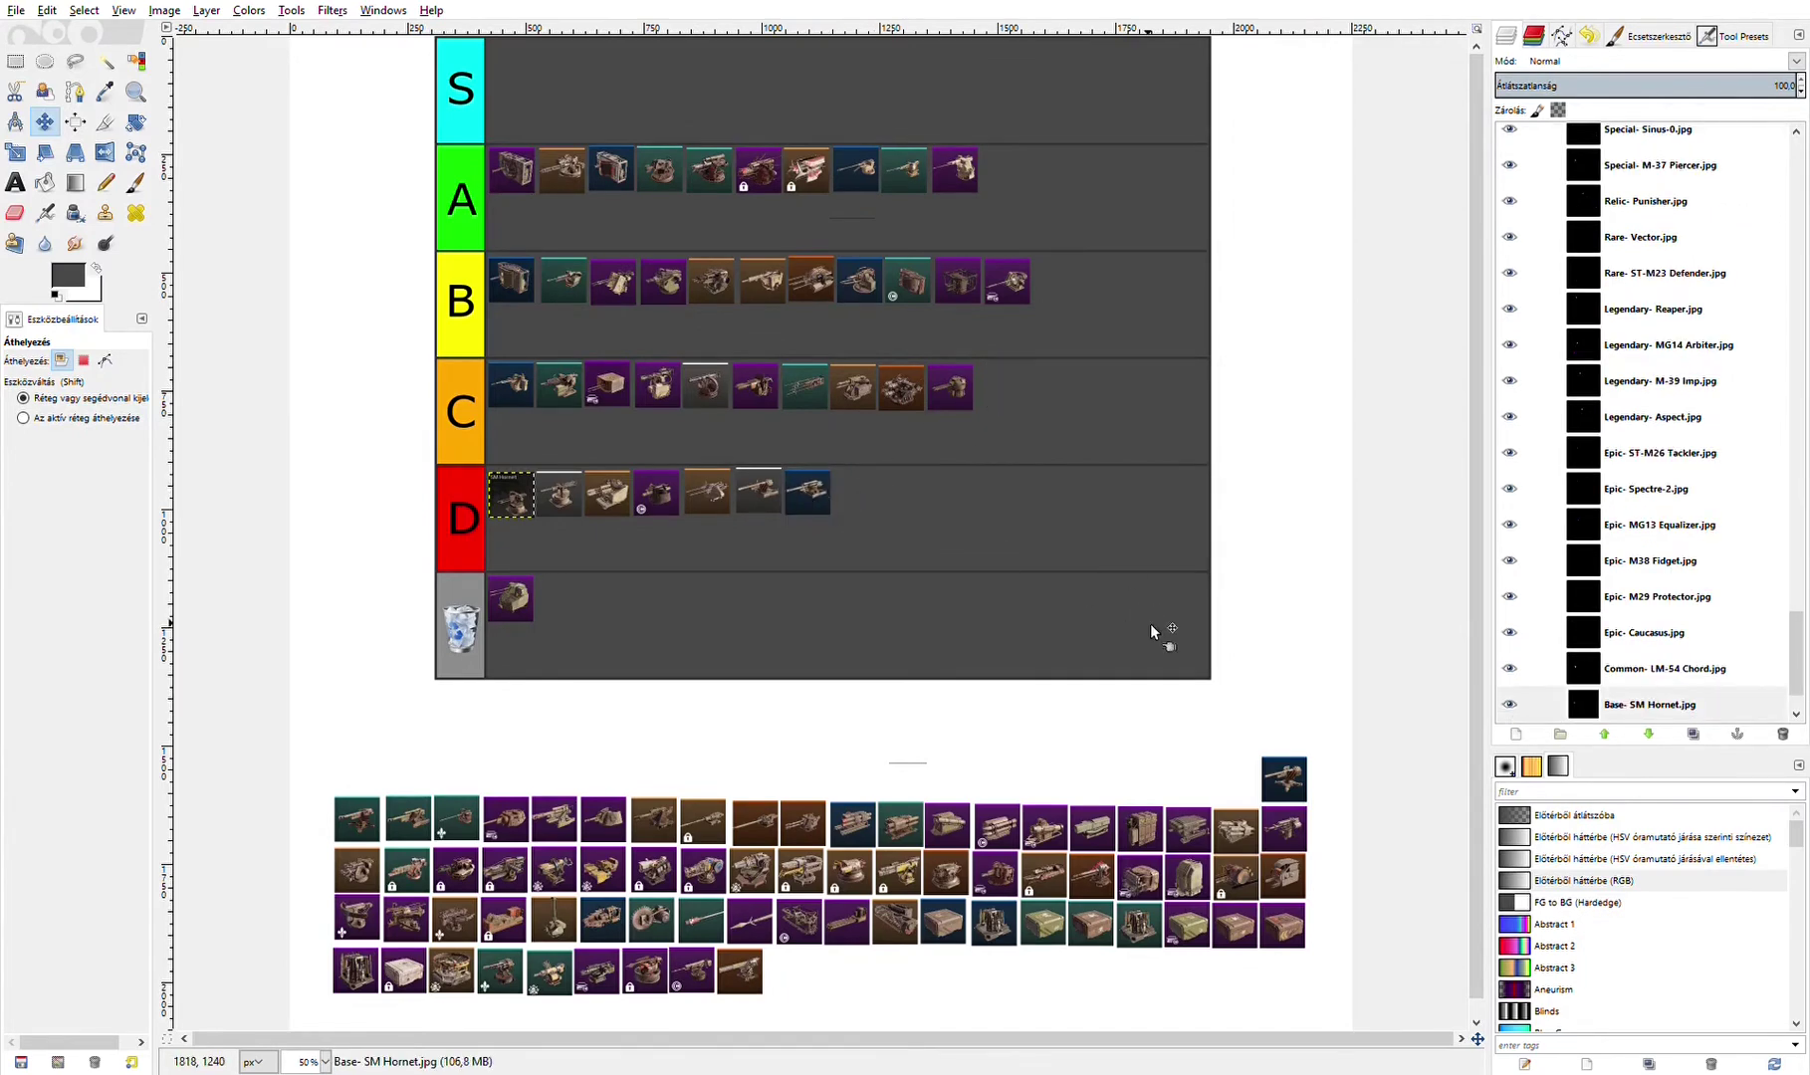
- Add the last top-row icon and the next row's first teal icon to tier B, and pull the second teal icon out above its row
drag(1290, 789, 1075, 291)
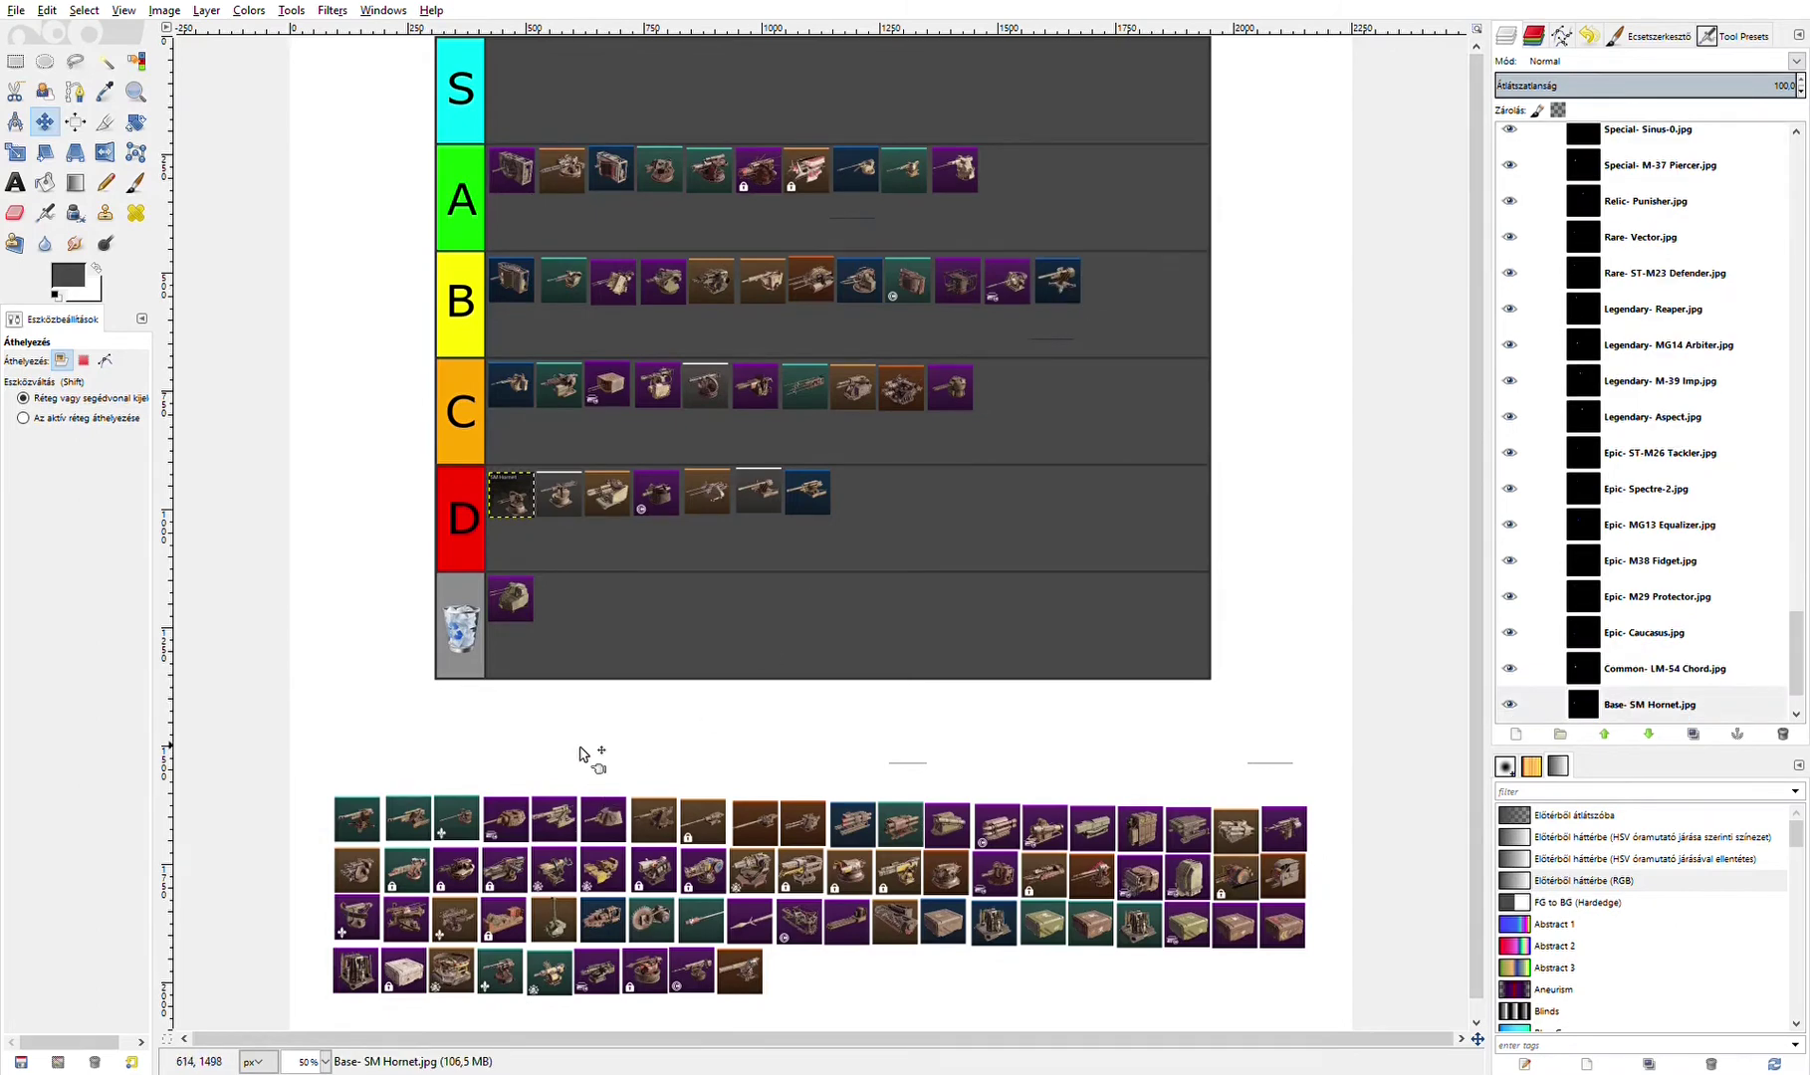
drag(358, 824, 1107, 279)
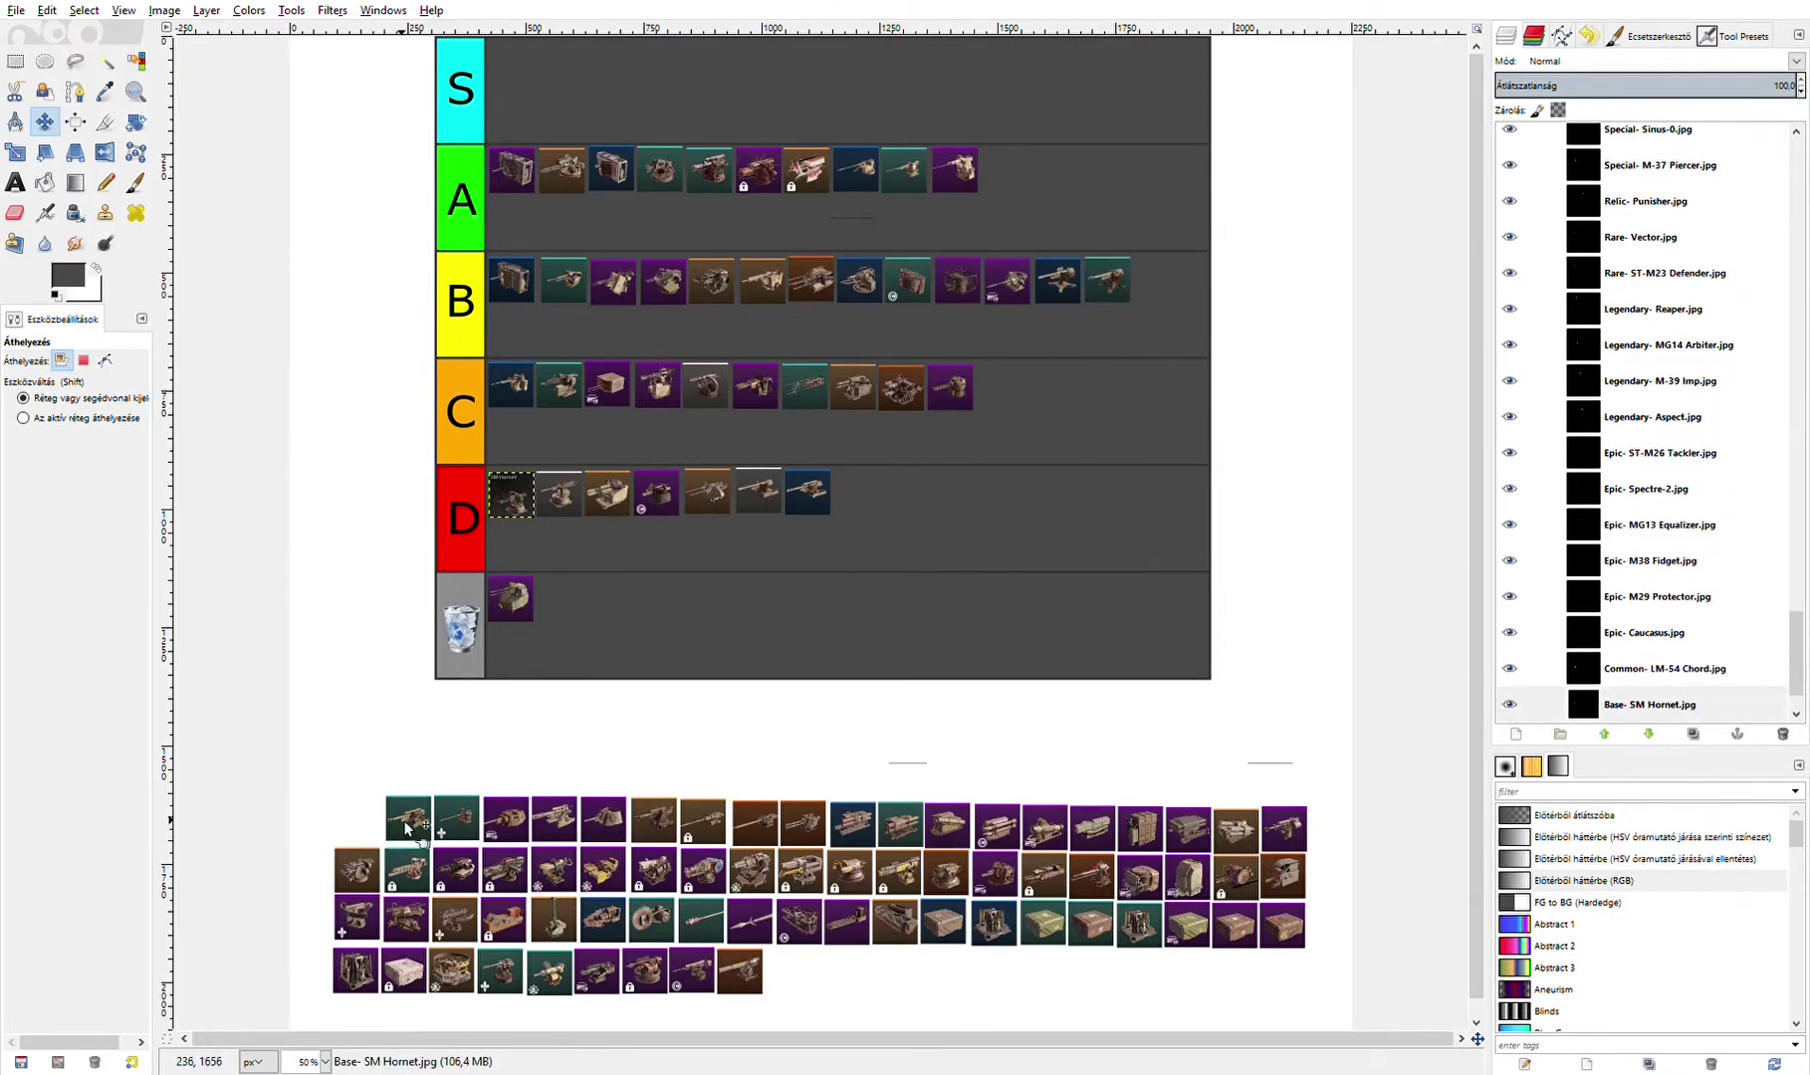
drag(406, 826, 563, 737)
drag(836, 547, 995, 385)
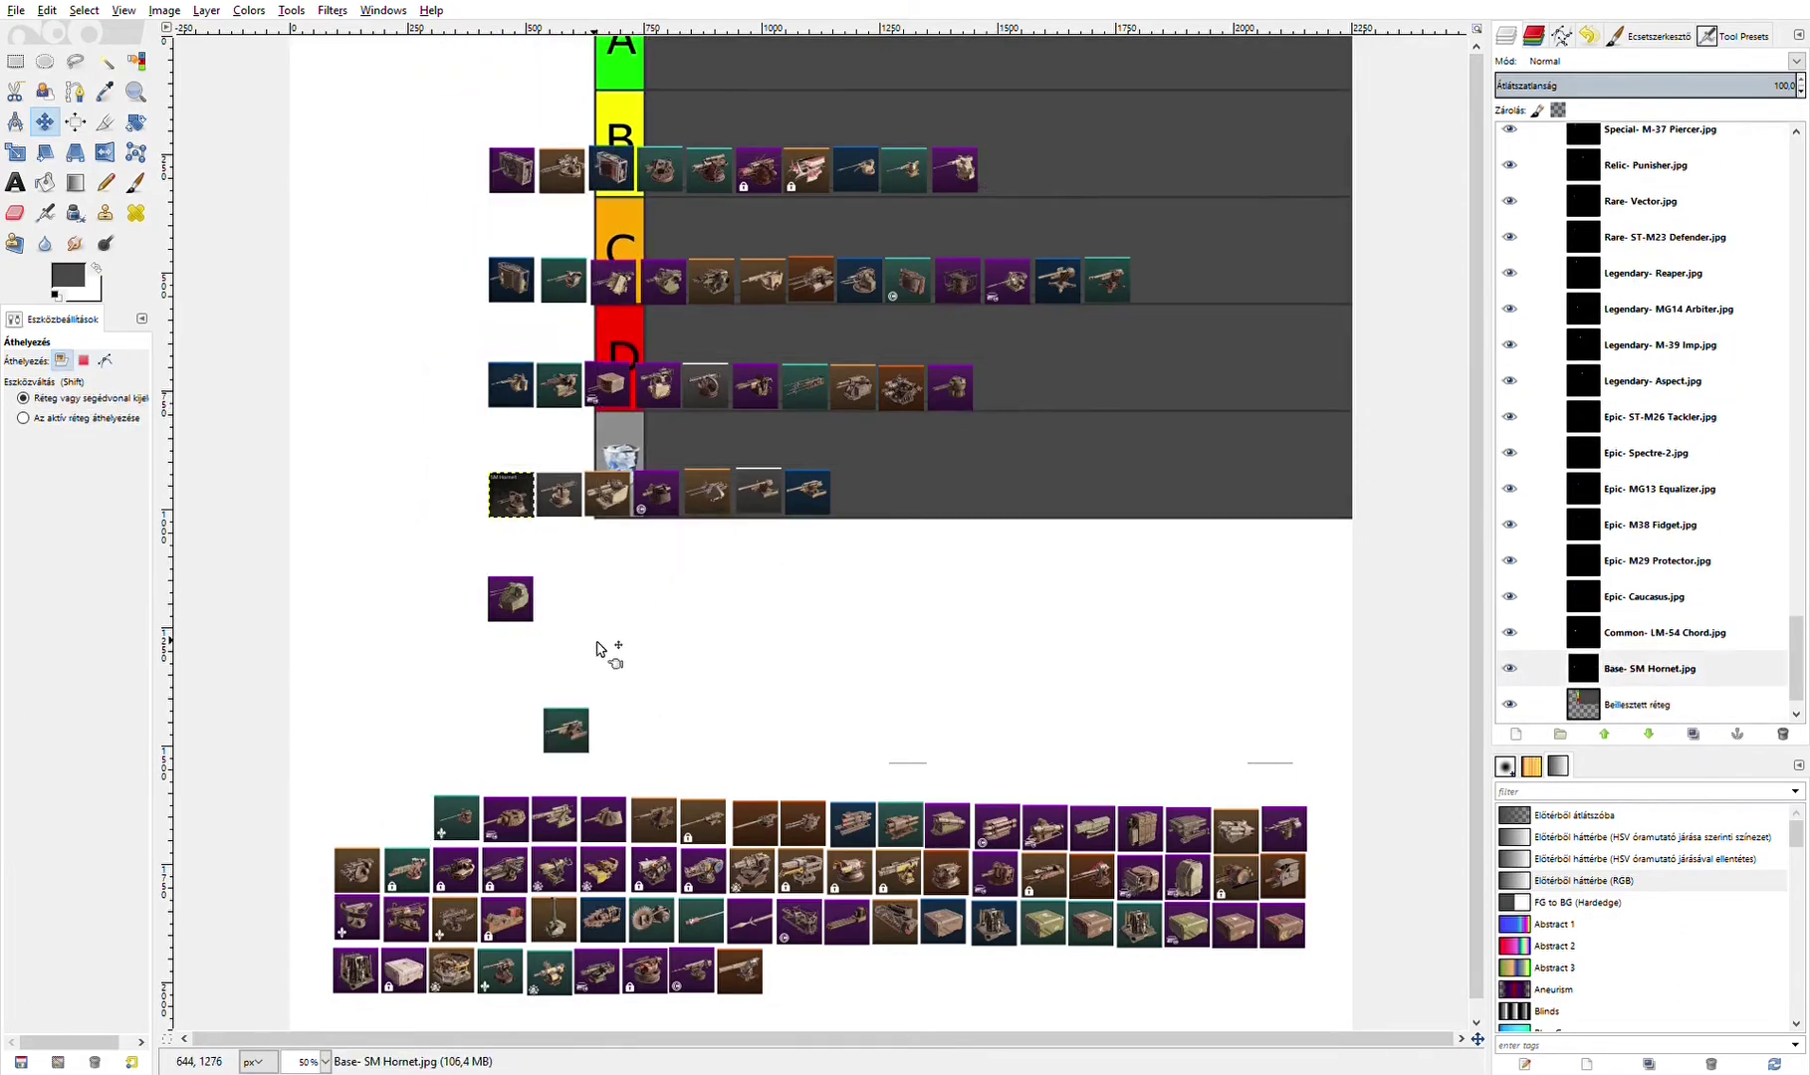
key(ctrl+z)
key(ctrl+z)
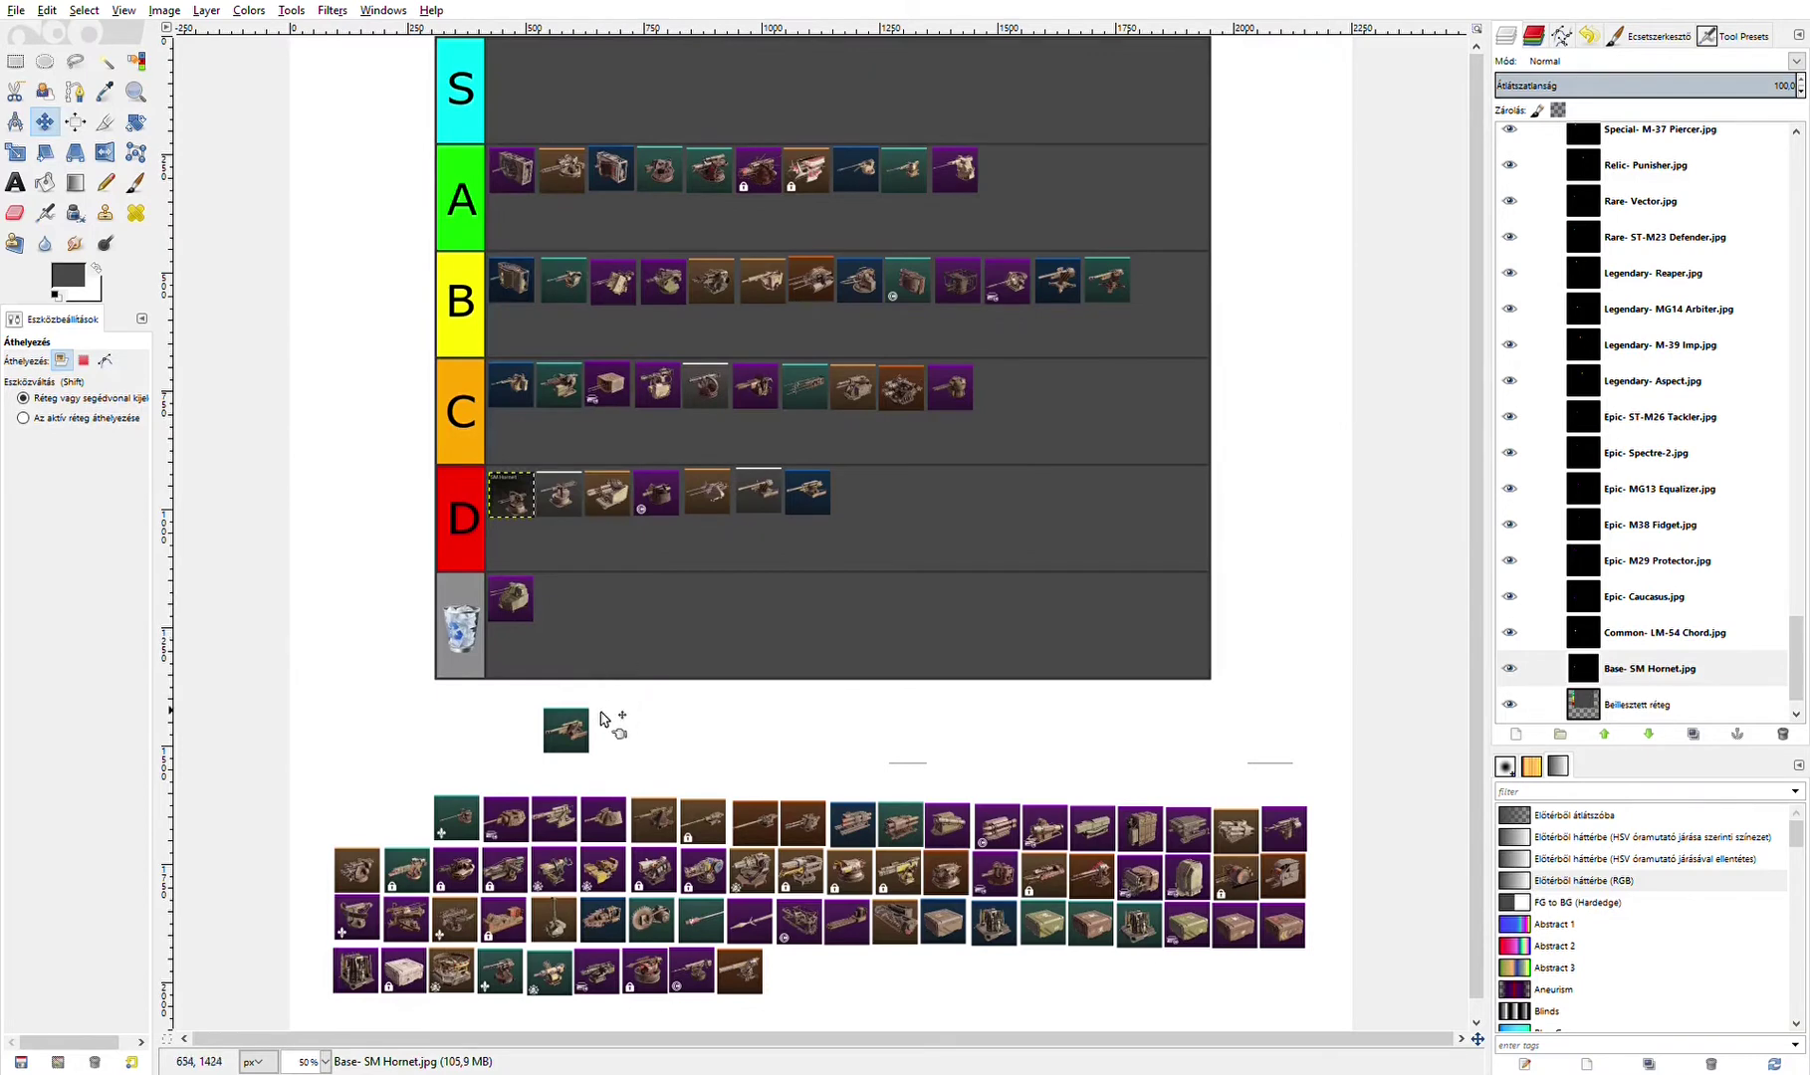
- Place the pulled-out teal icon and the teal icon with the plus mark side by side at the end of tier C
drag(575, 734, 1003, 398)
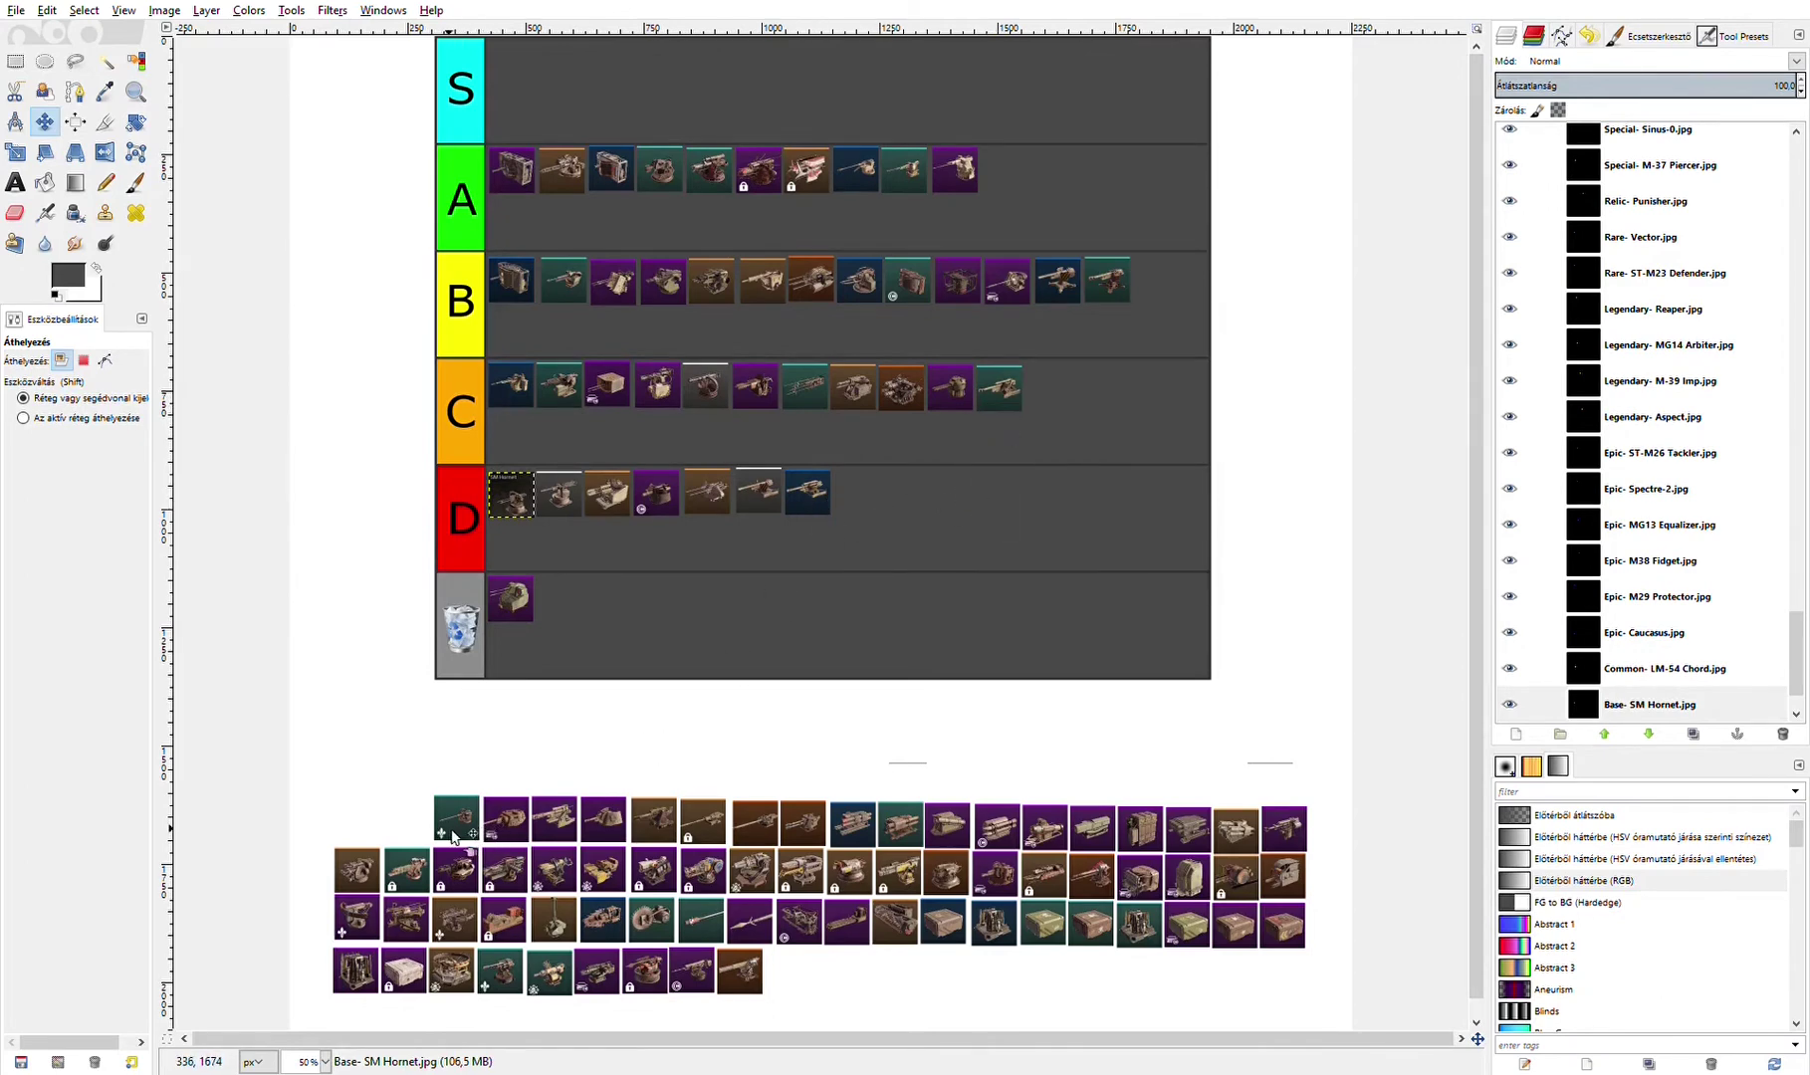
drag(465, 823, 922, 516)
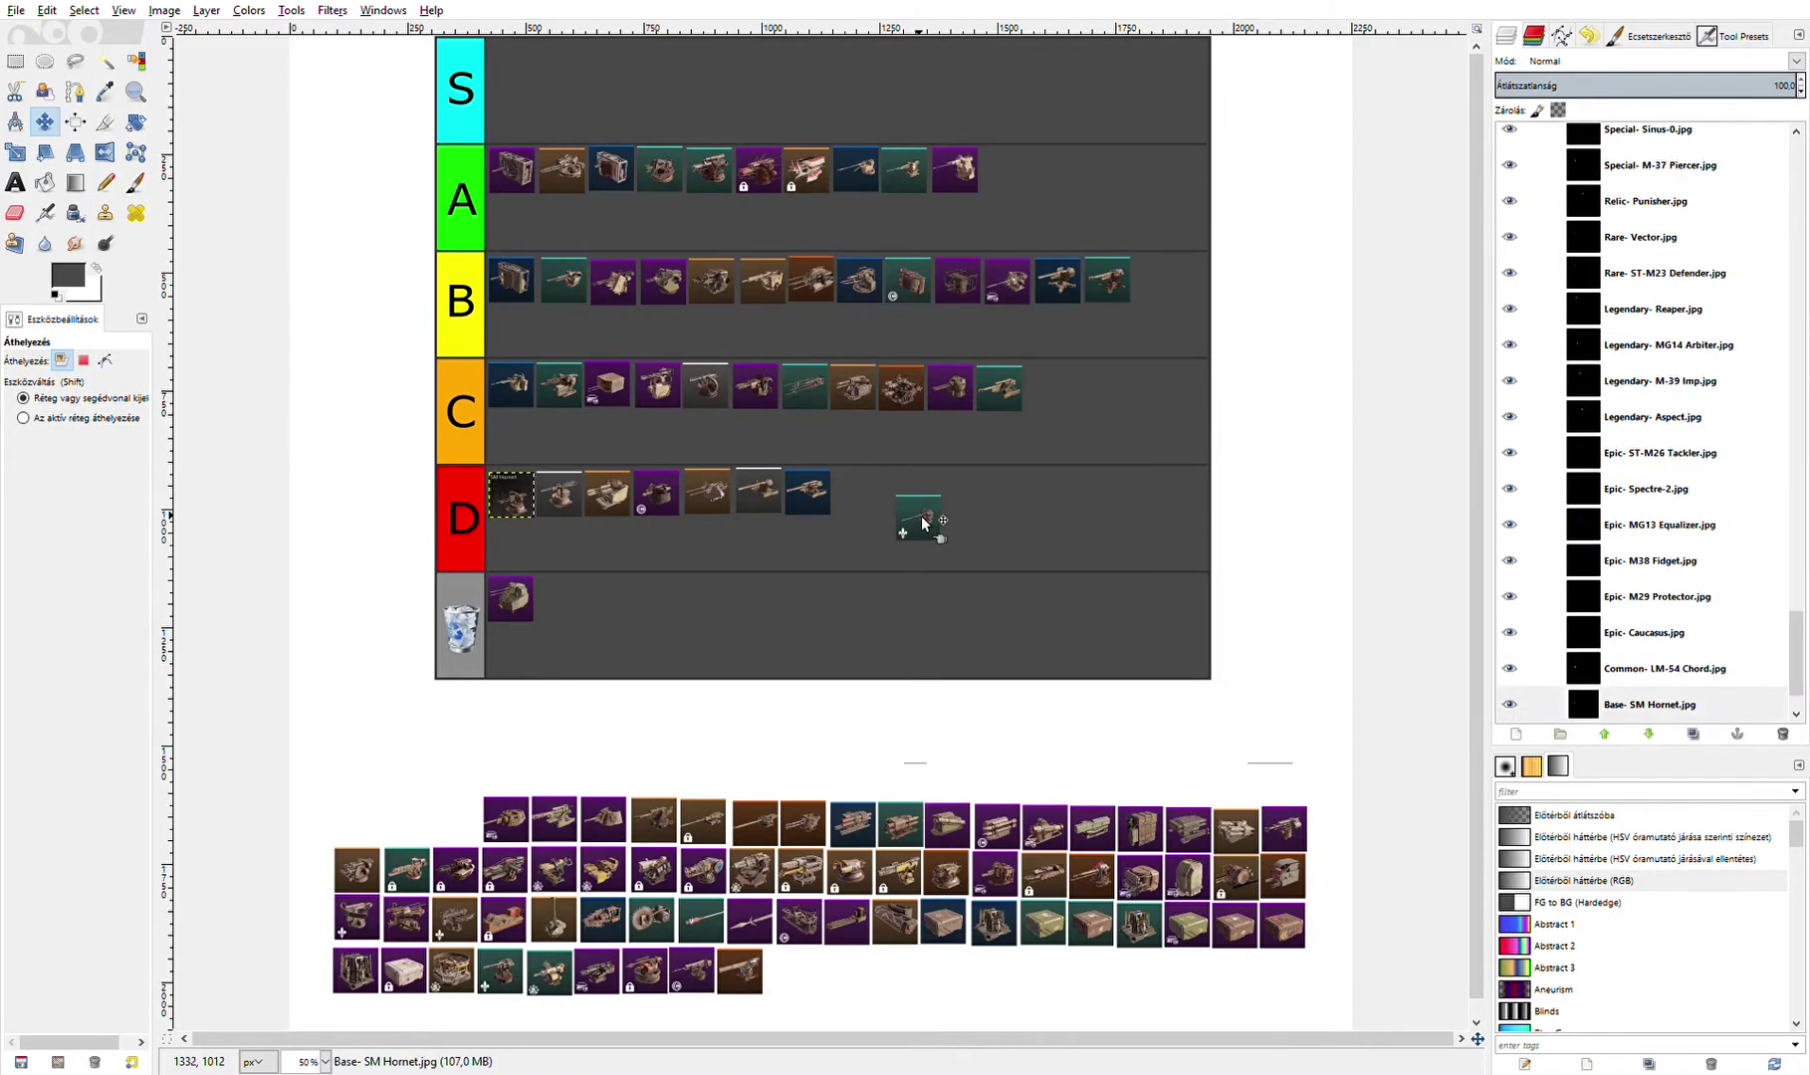
drag(921, 518, 1053, 395)
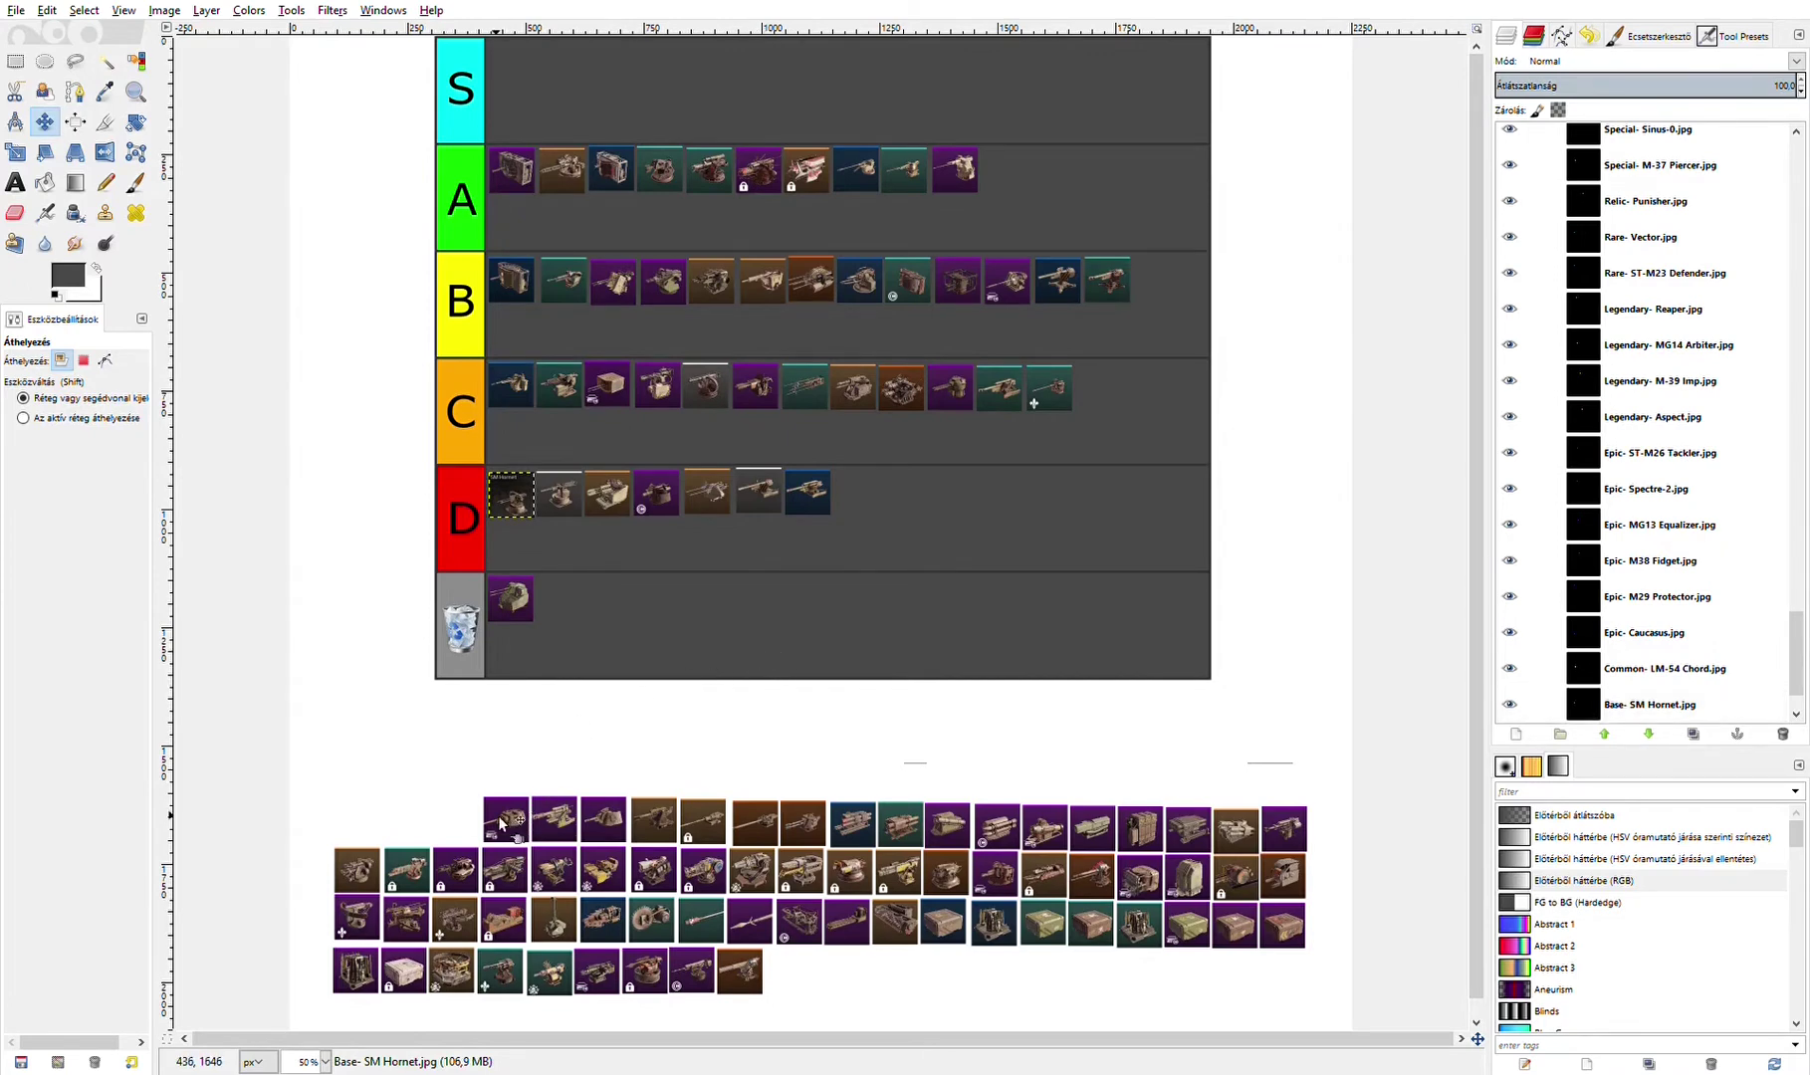
- Place the next three purple icons of the upper remaining row: the first in tier A, the second in S and the third in B
drag(502, 824, 998, 171)
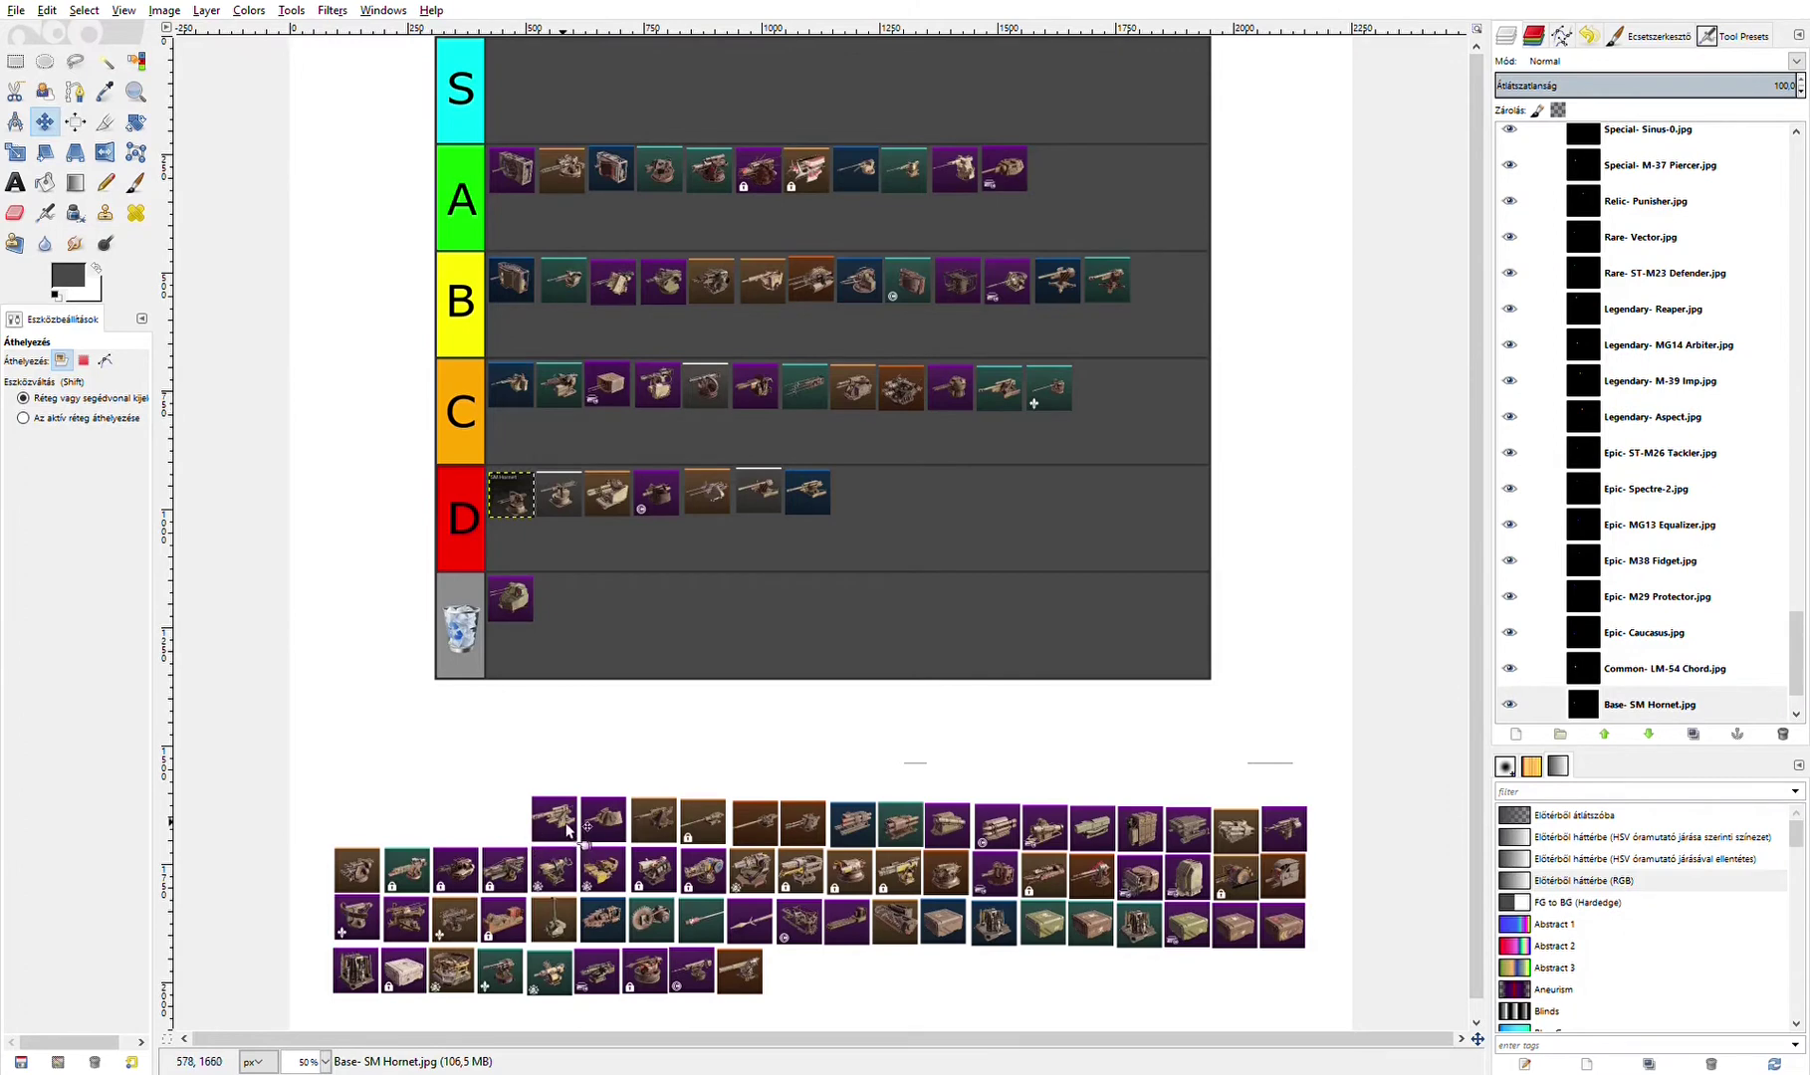
drag(567, 829, 515, 72)
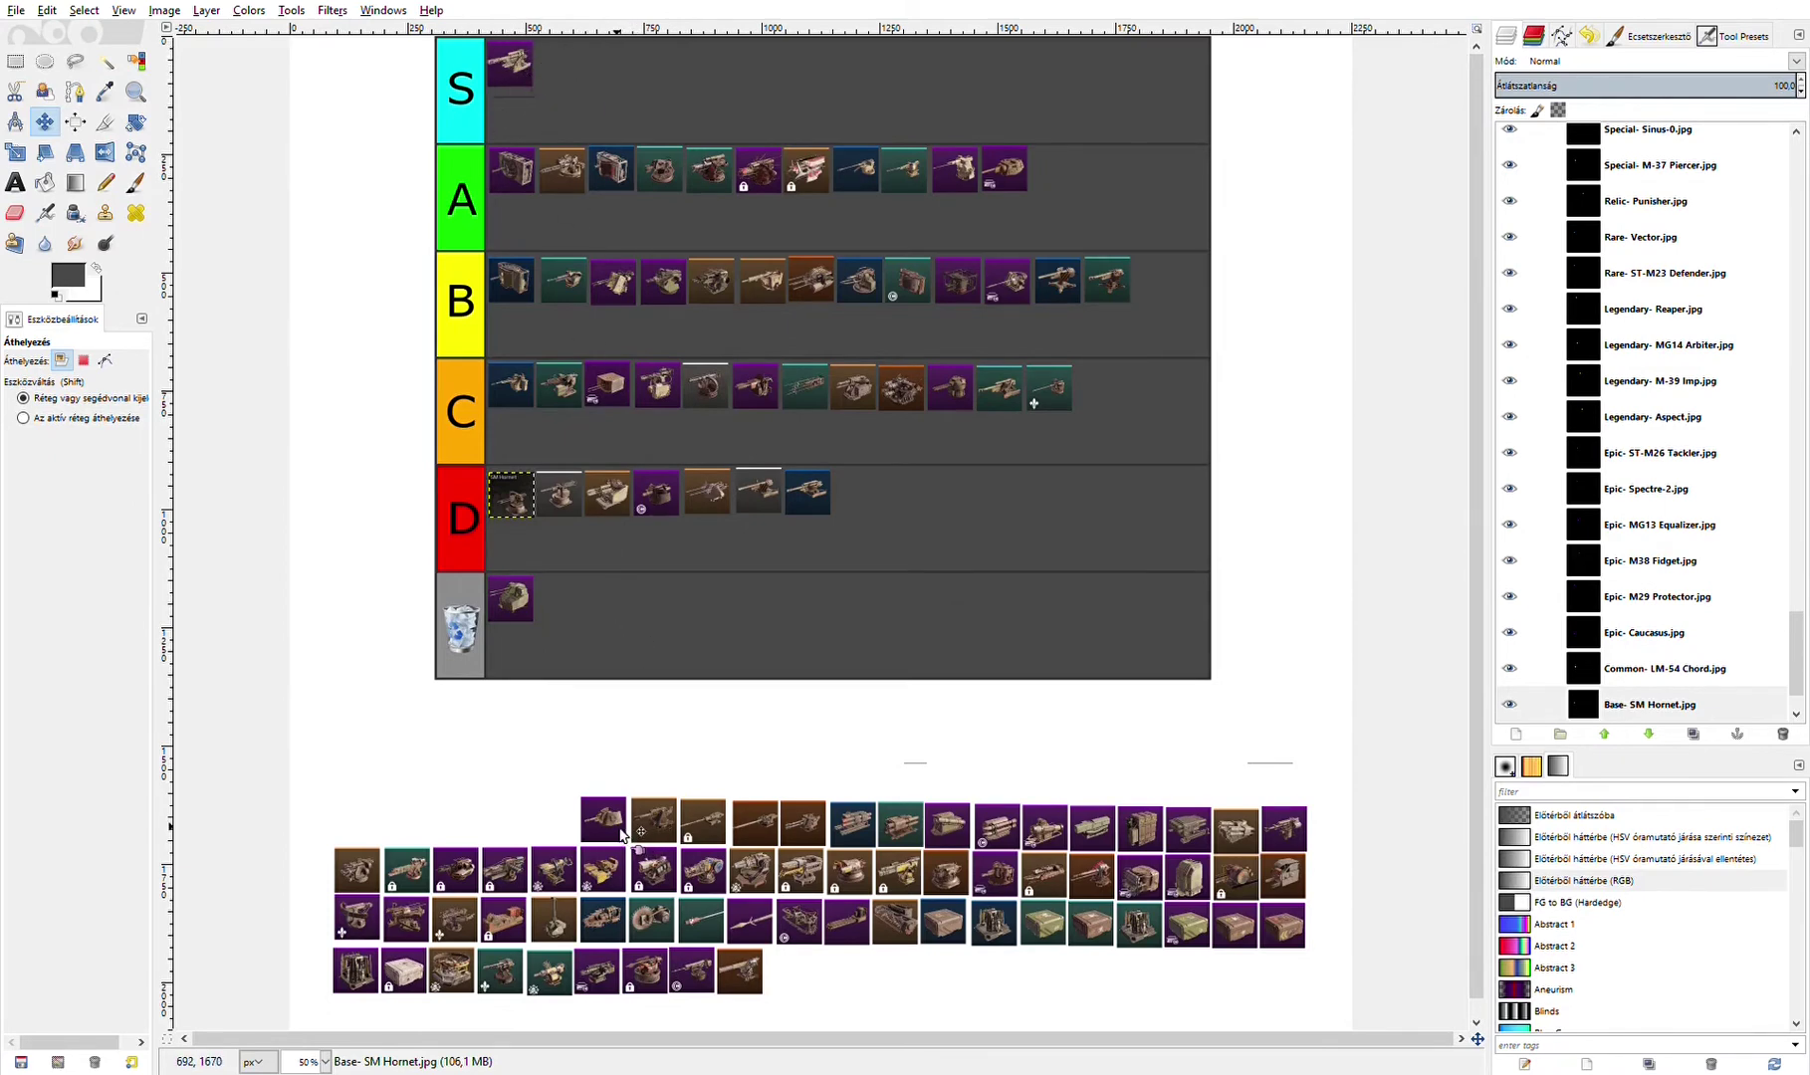
drag(619, 834, 1170, 279)
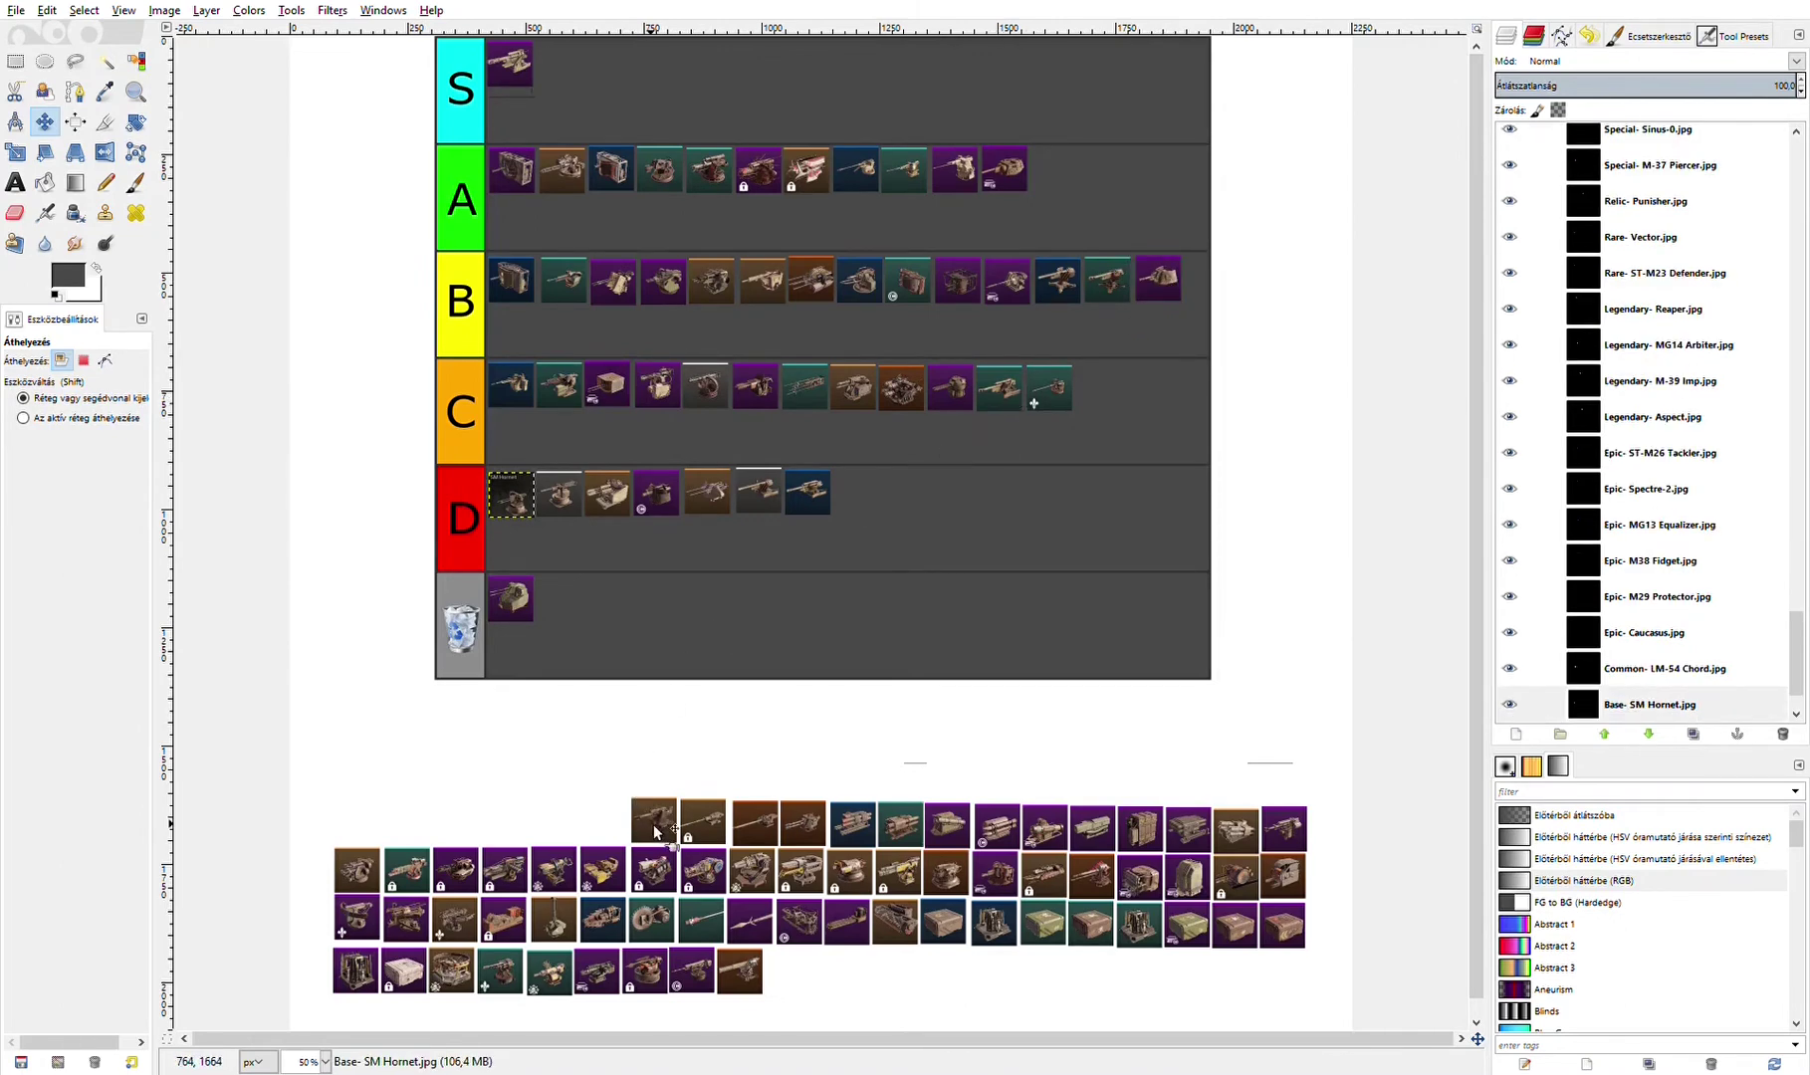
- Add the next gold icon and the locked gold one beside it to tier S after the purple icon
drag(643, 828, 546, 69)
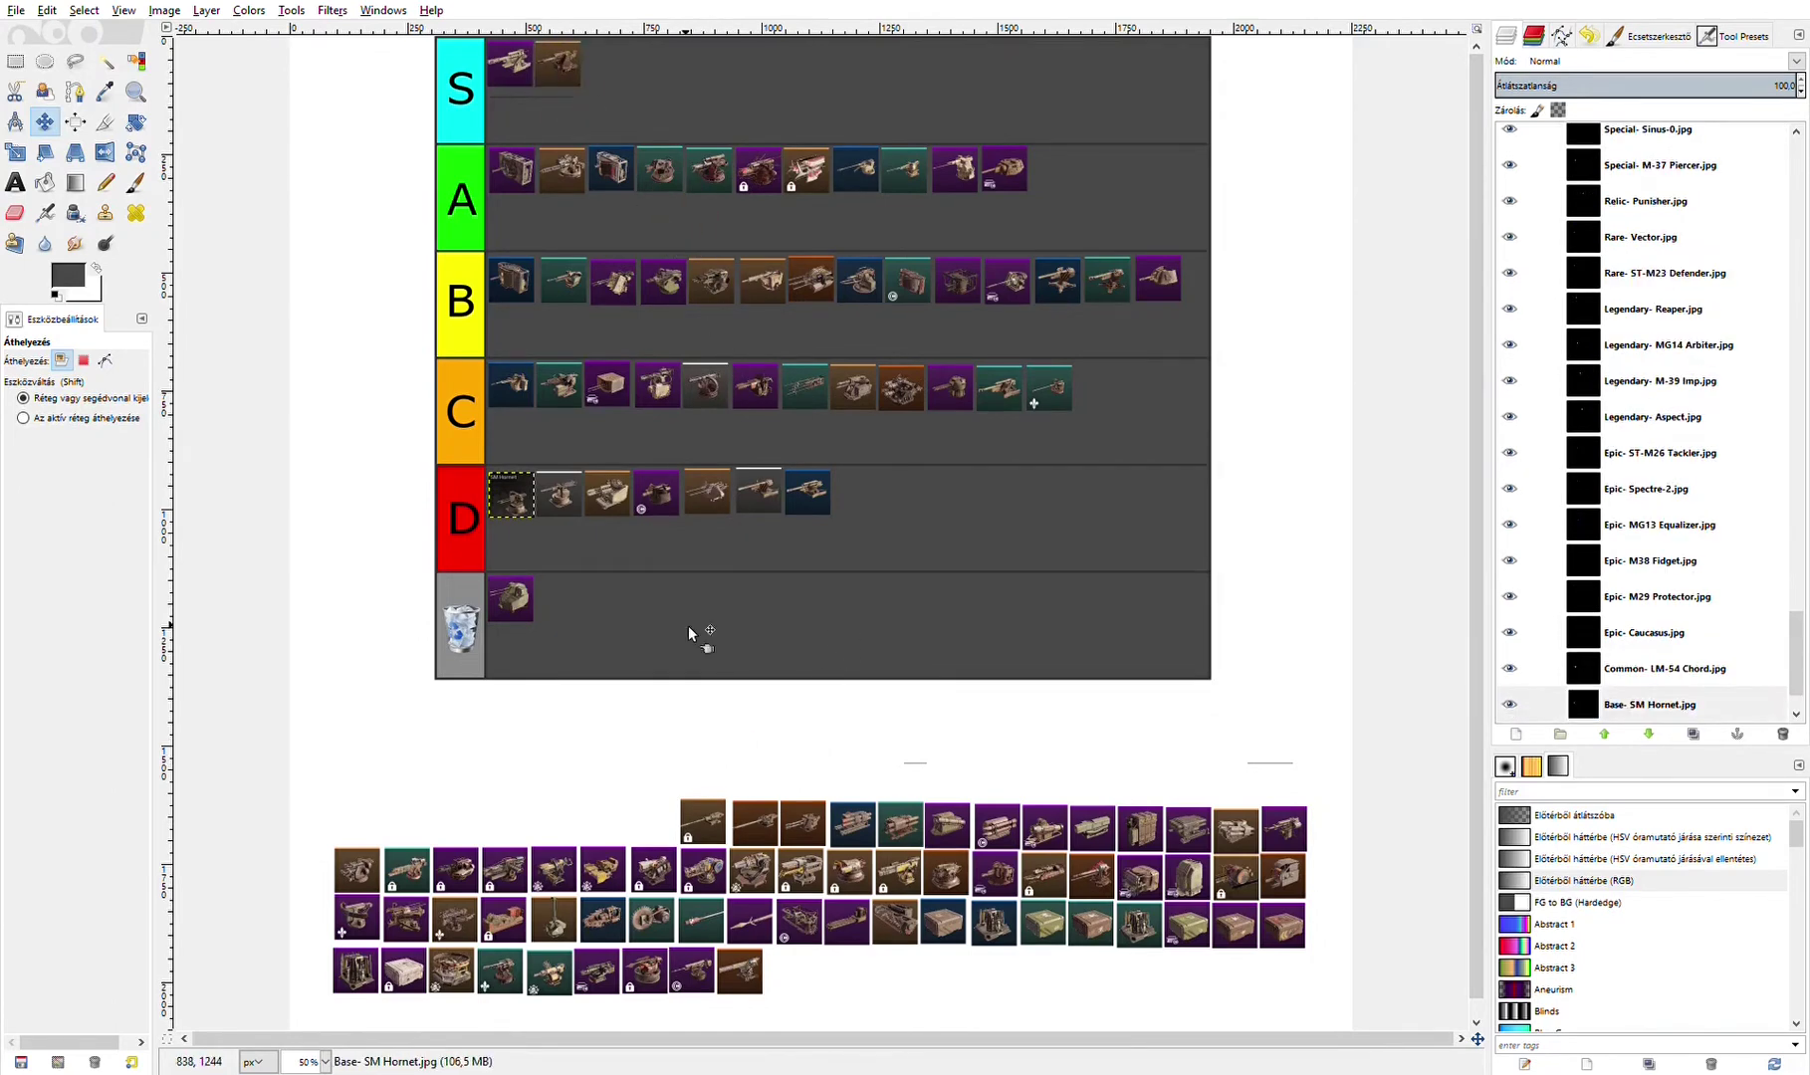
drag(707, 827, 607, 73)
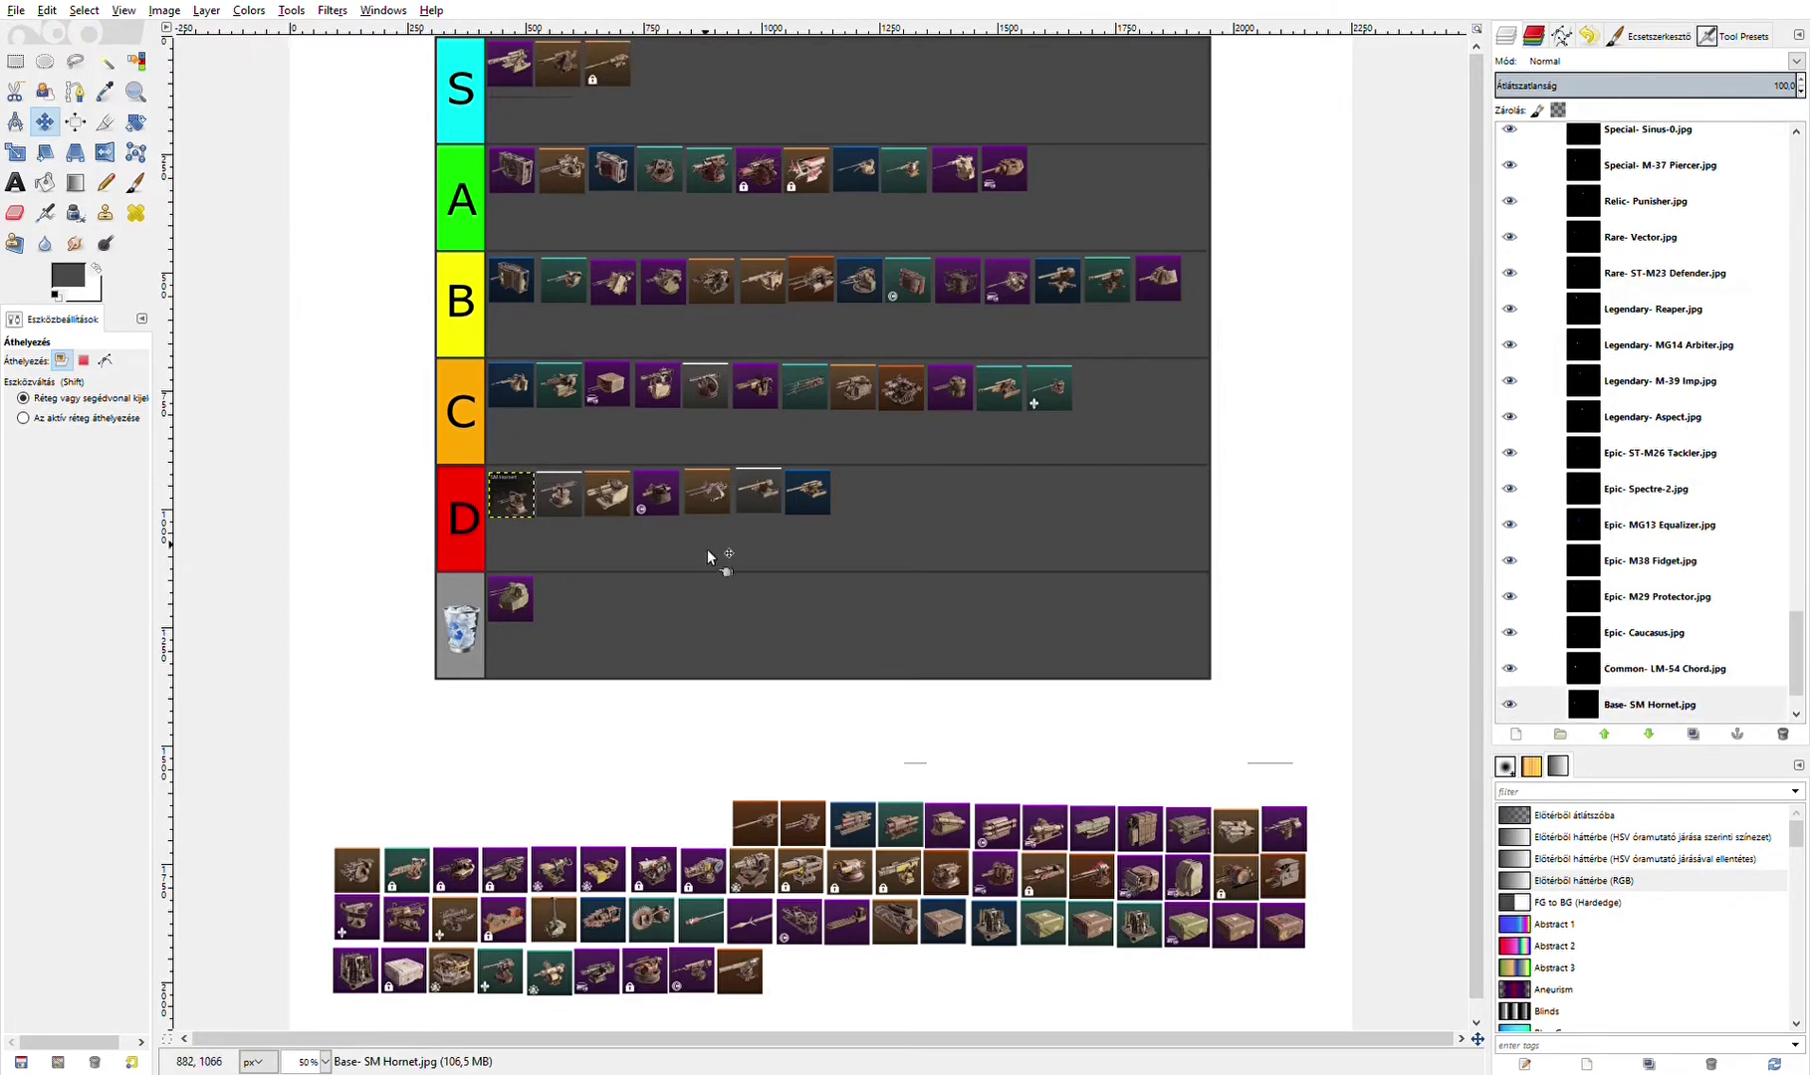
- Place the first of the two adjacent orange icons at the end of tier C and the second at the end of tier A
drag(768, 836, 1109, 393)
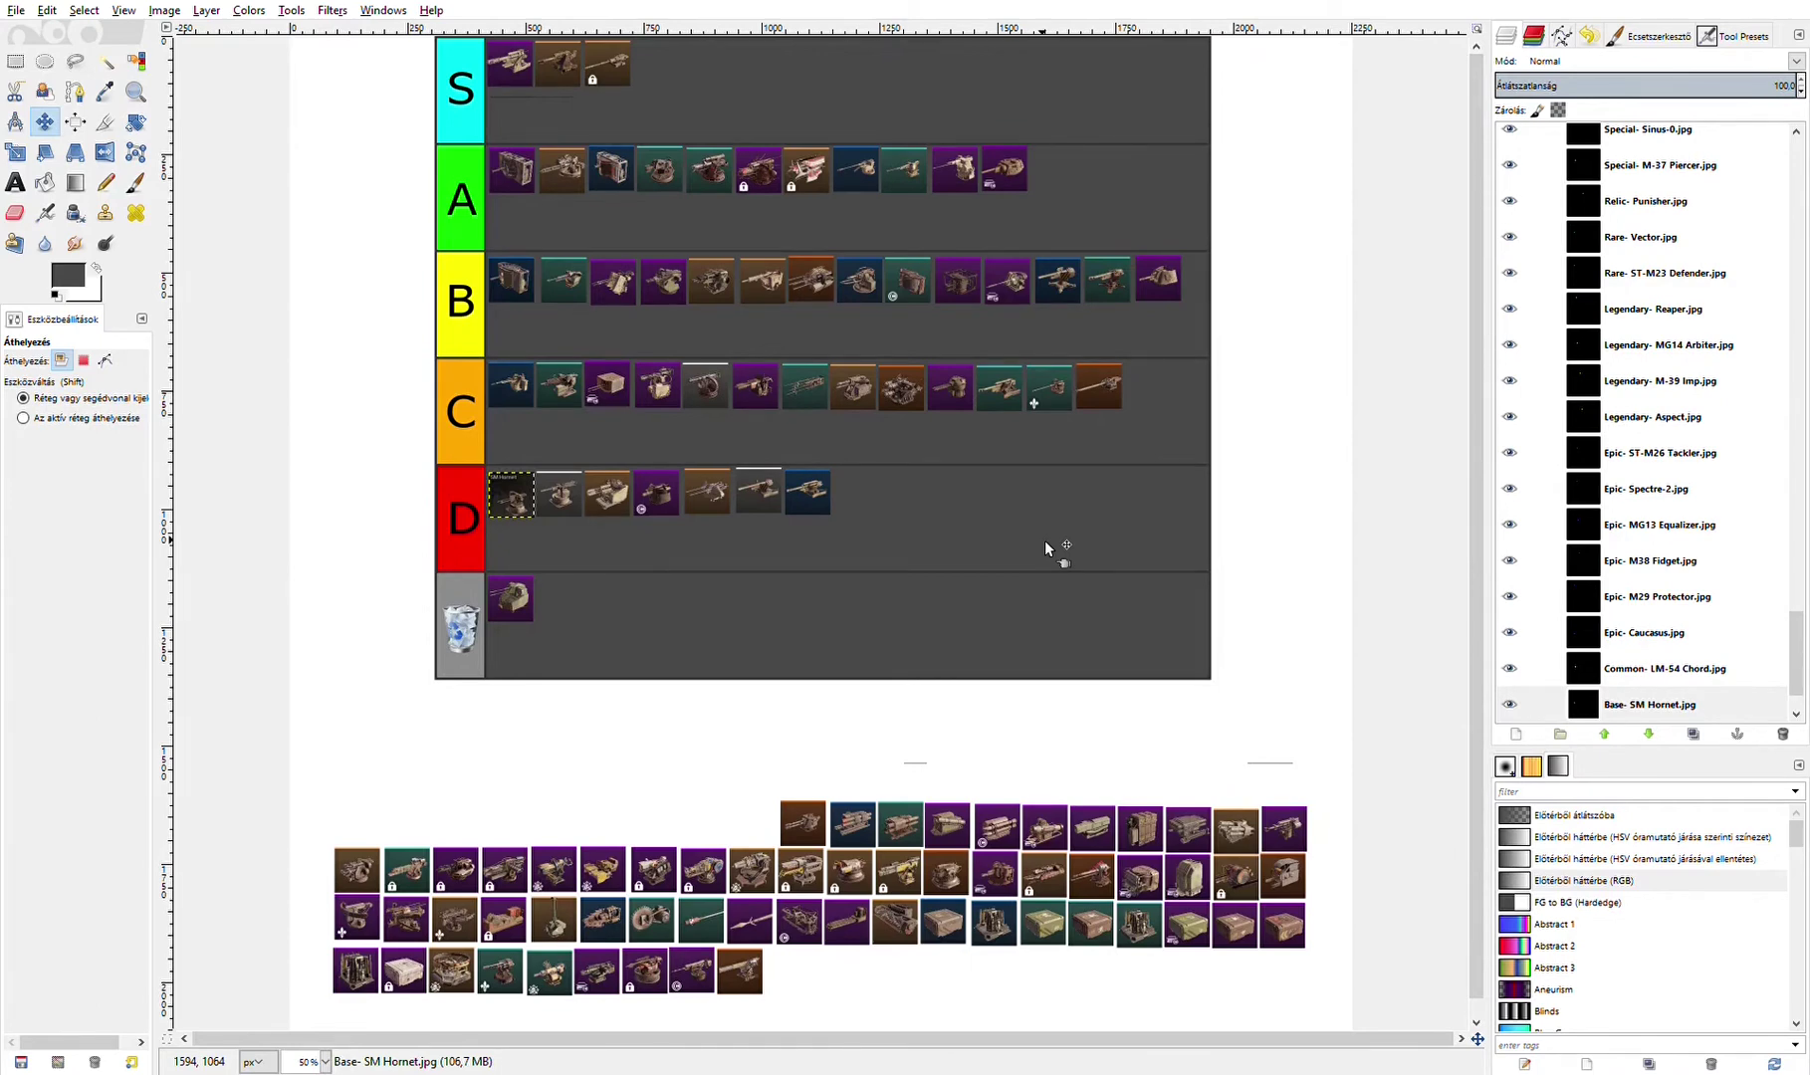
click(1109, 377)
drag(814, 826, 1063, 166)
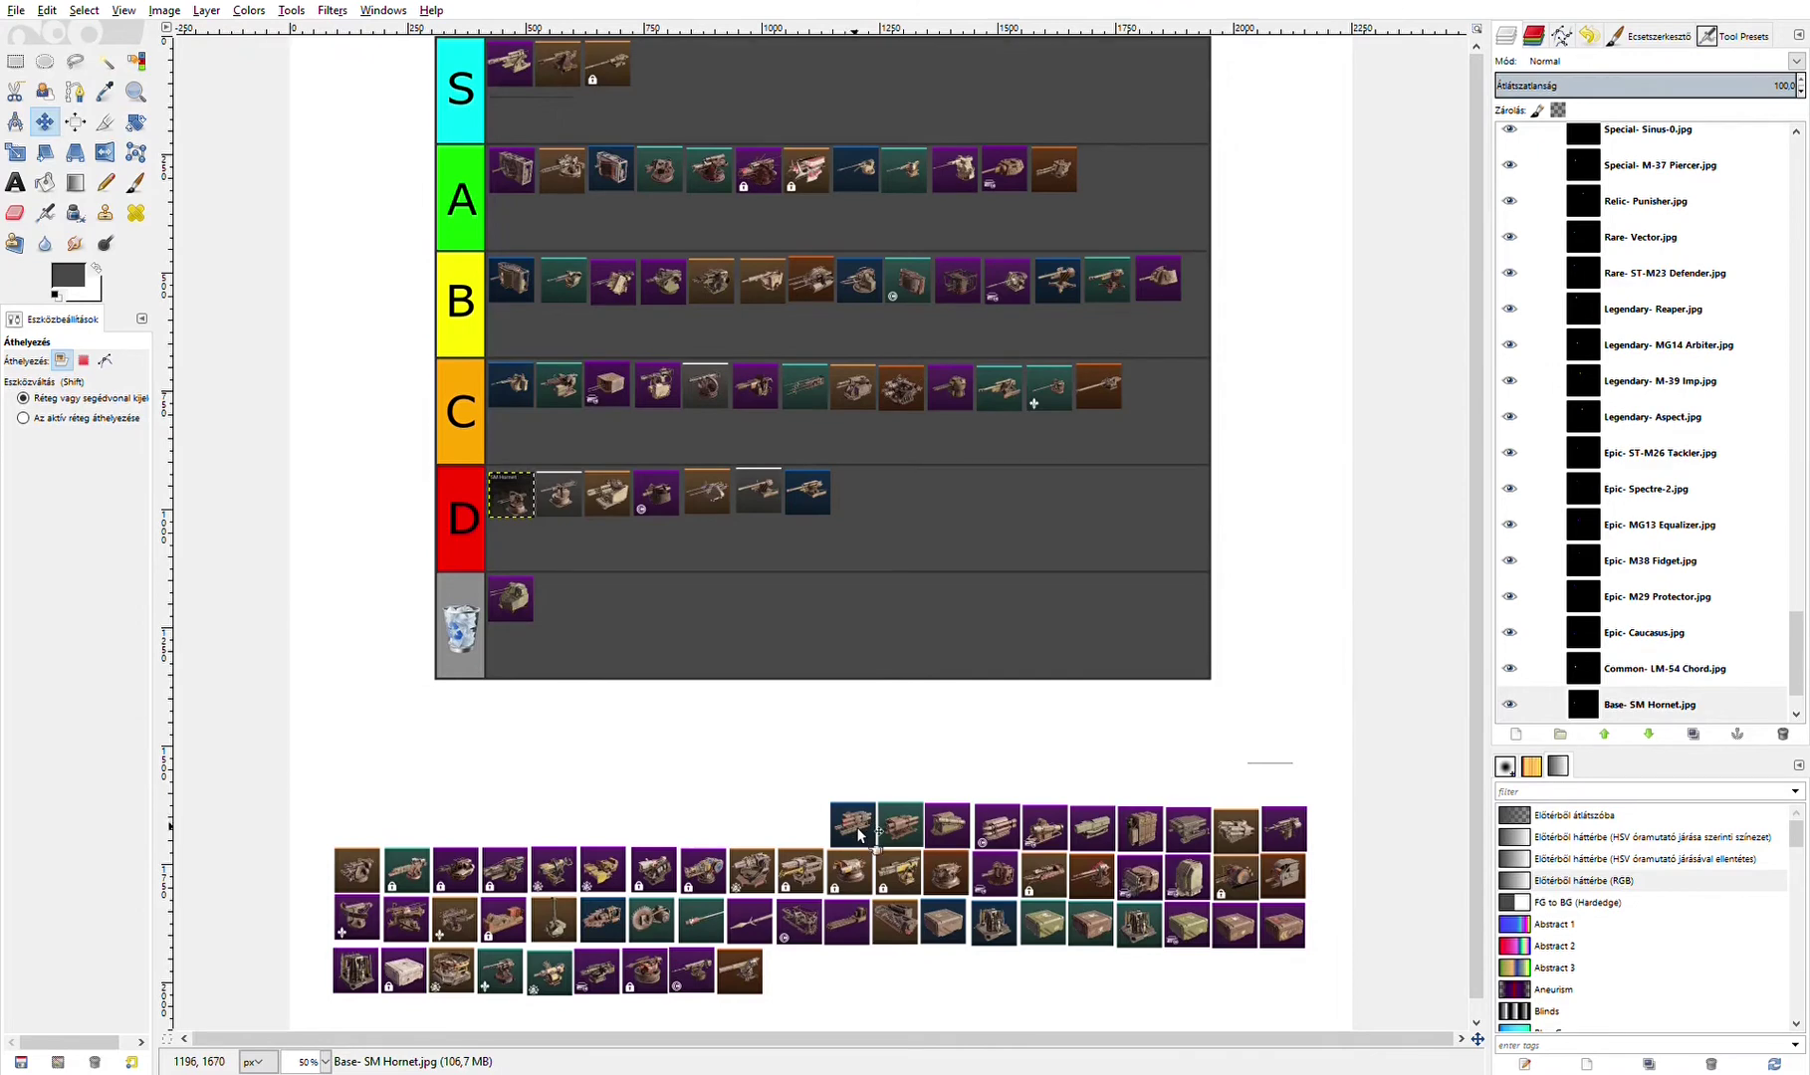
- Place the next blue, teal and circle-marked purple icons at the end of tier A, and the plain purple icon between them in tier D
drag(853, 831, 1104, 174)
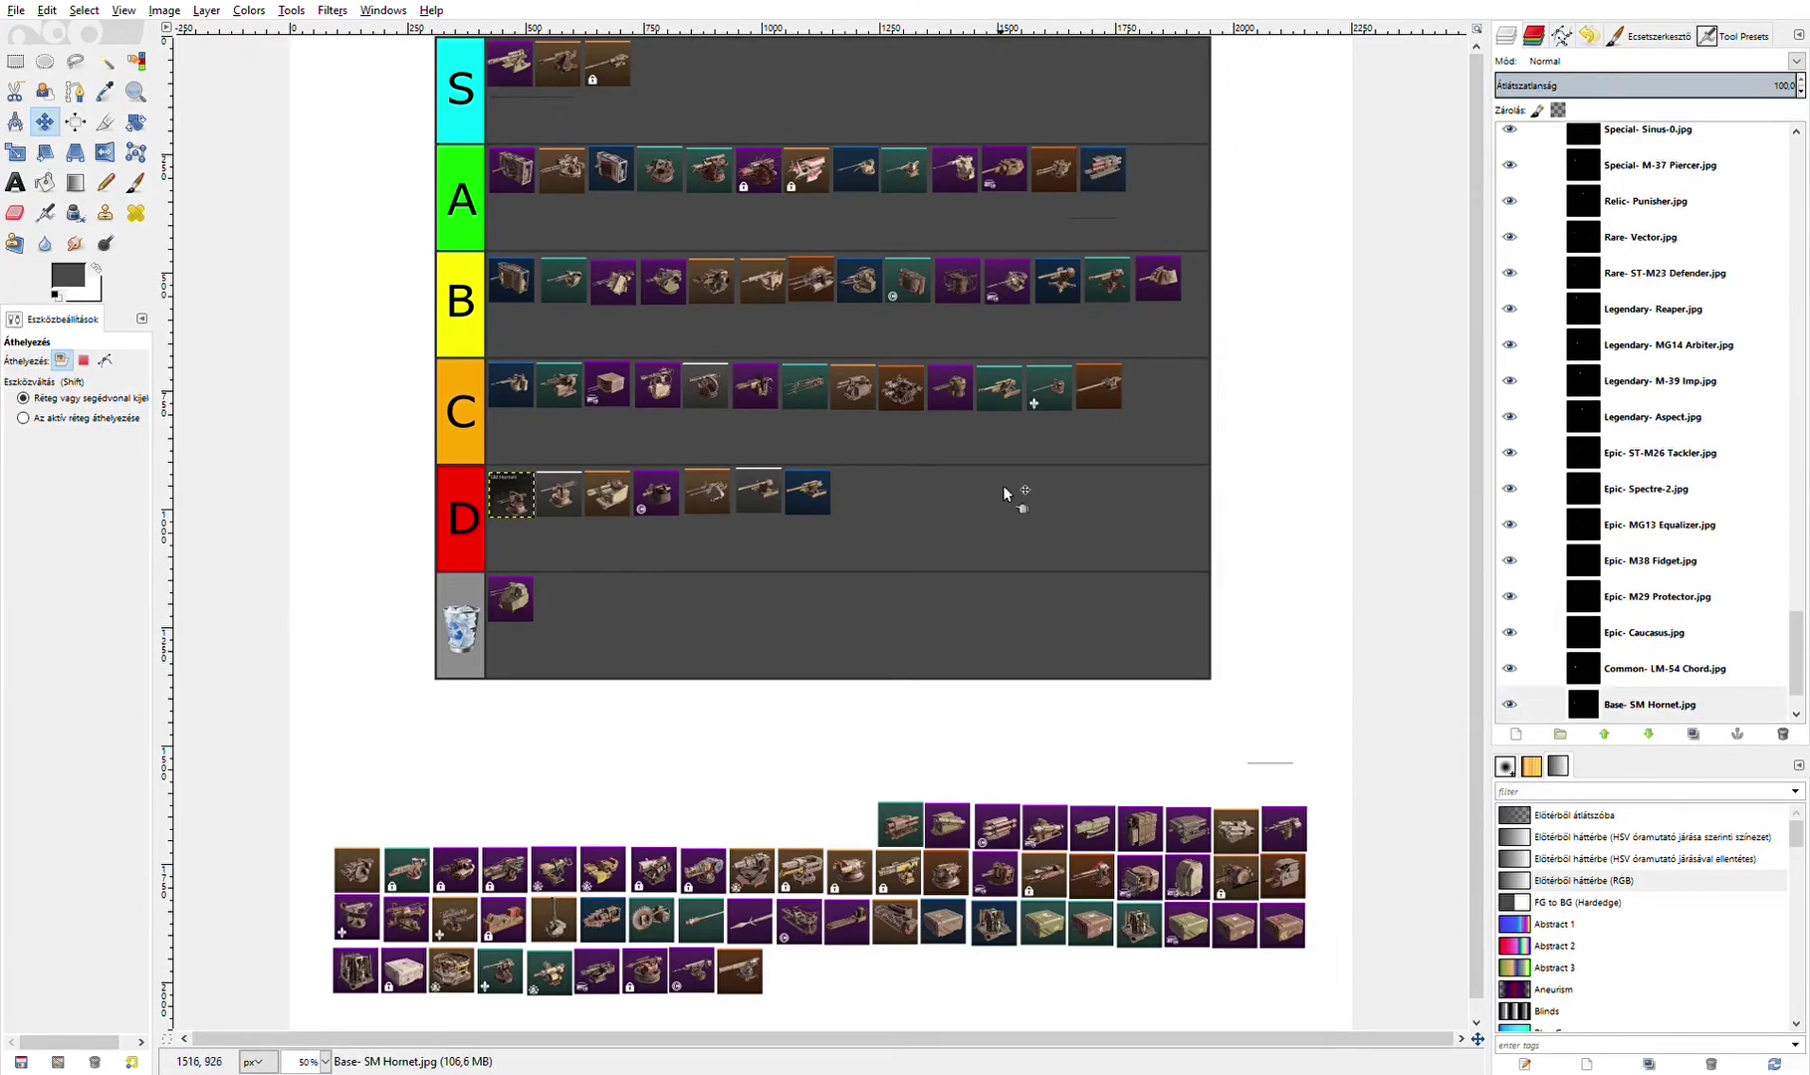
drag(900, 824, 1150, 174)
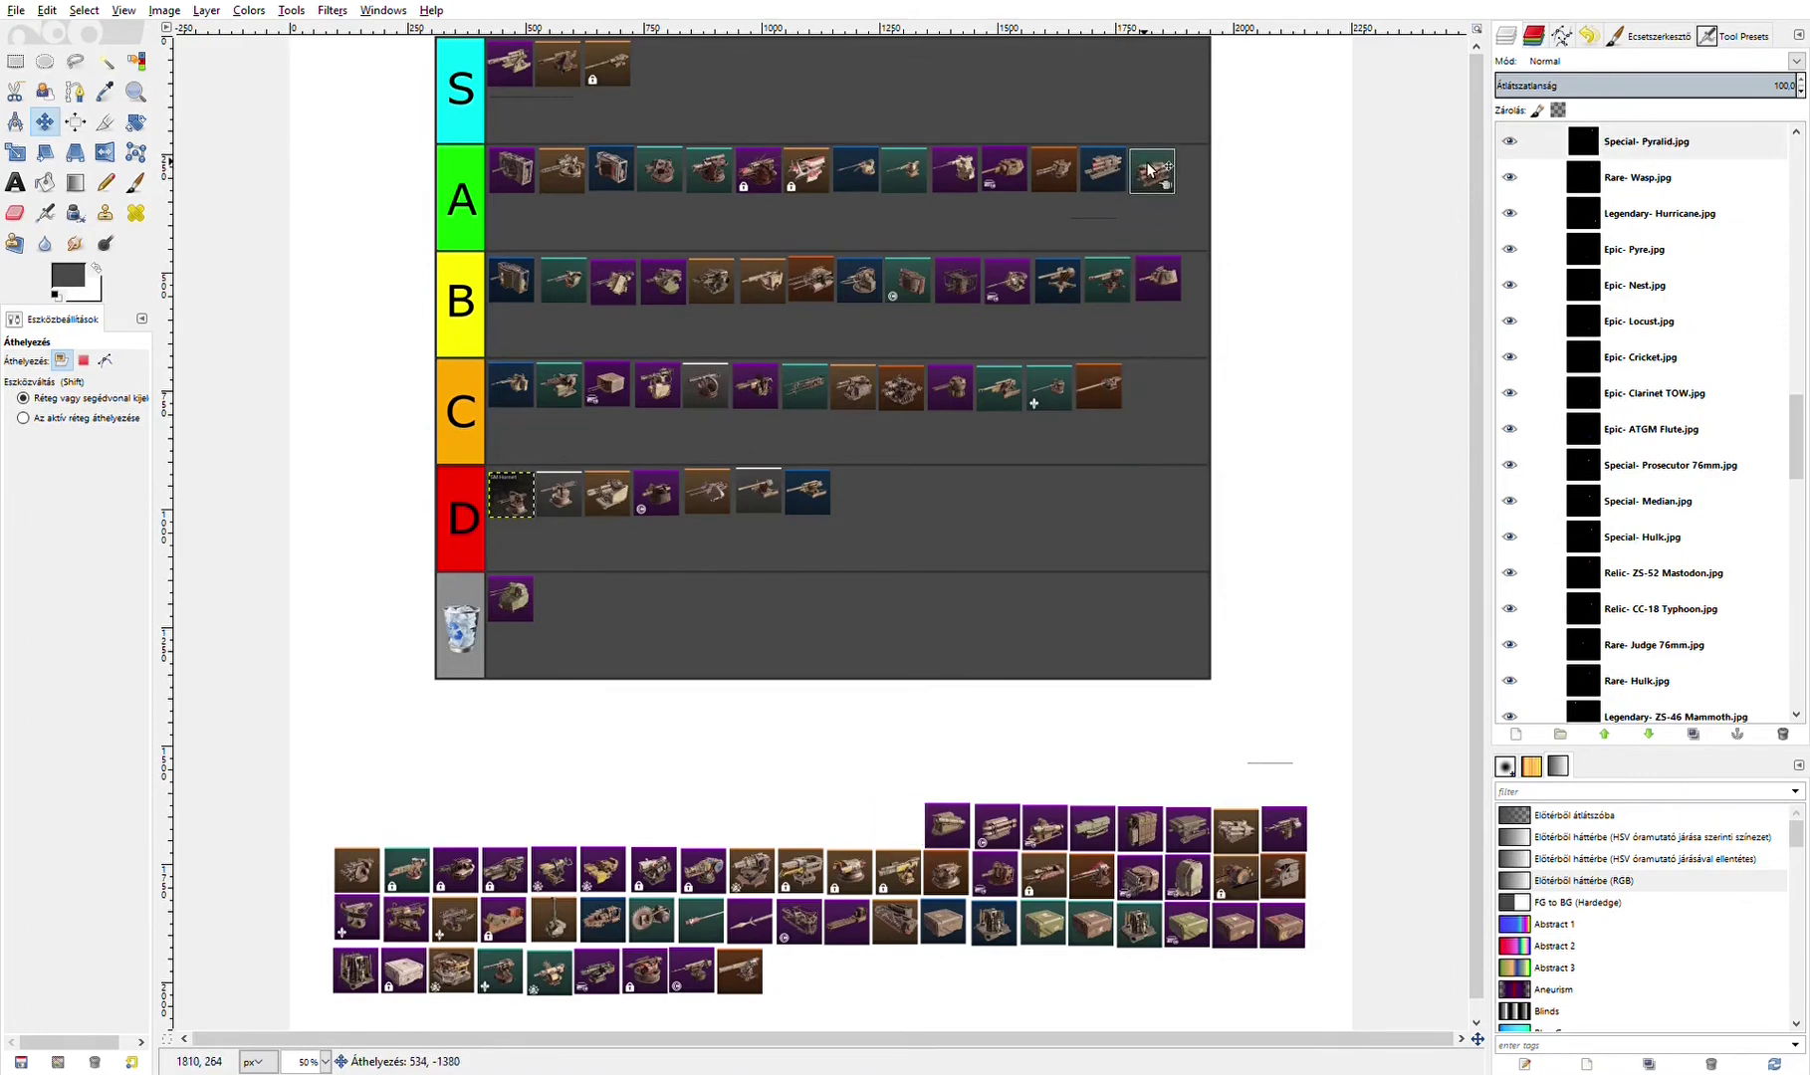
drag(955, 829, 864, 499)
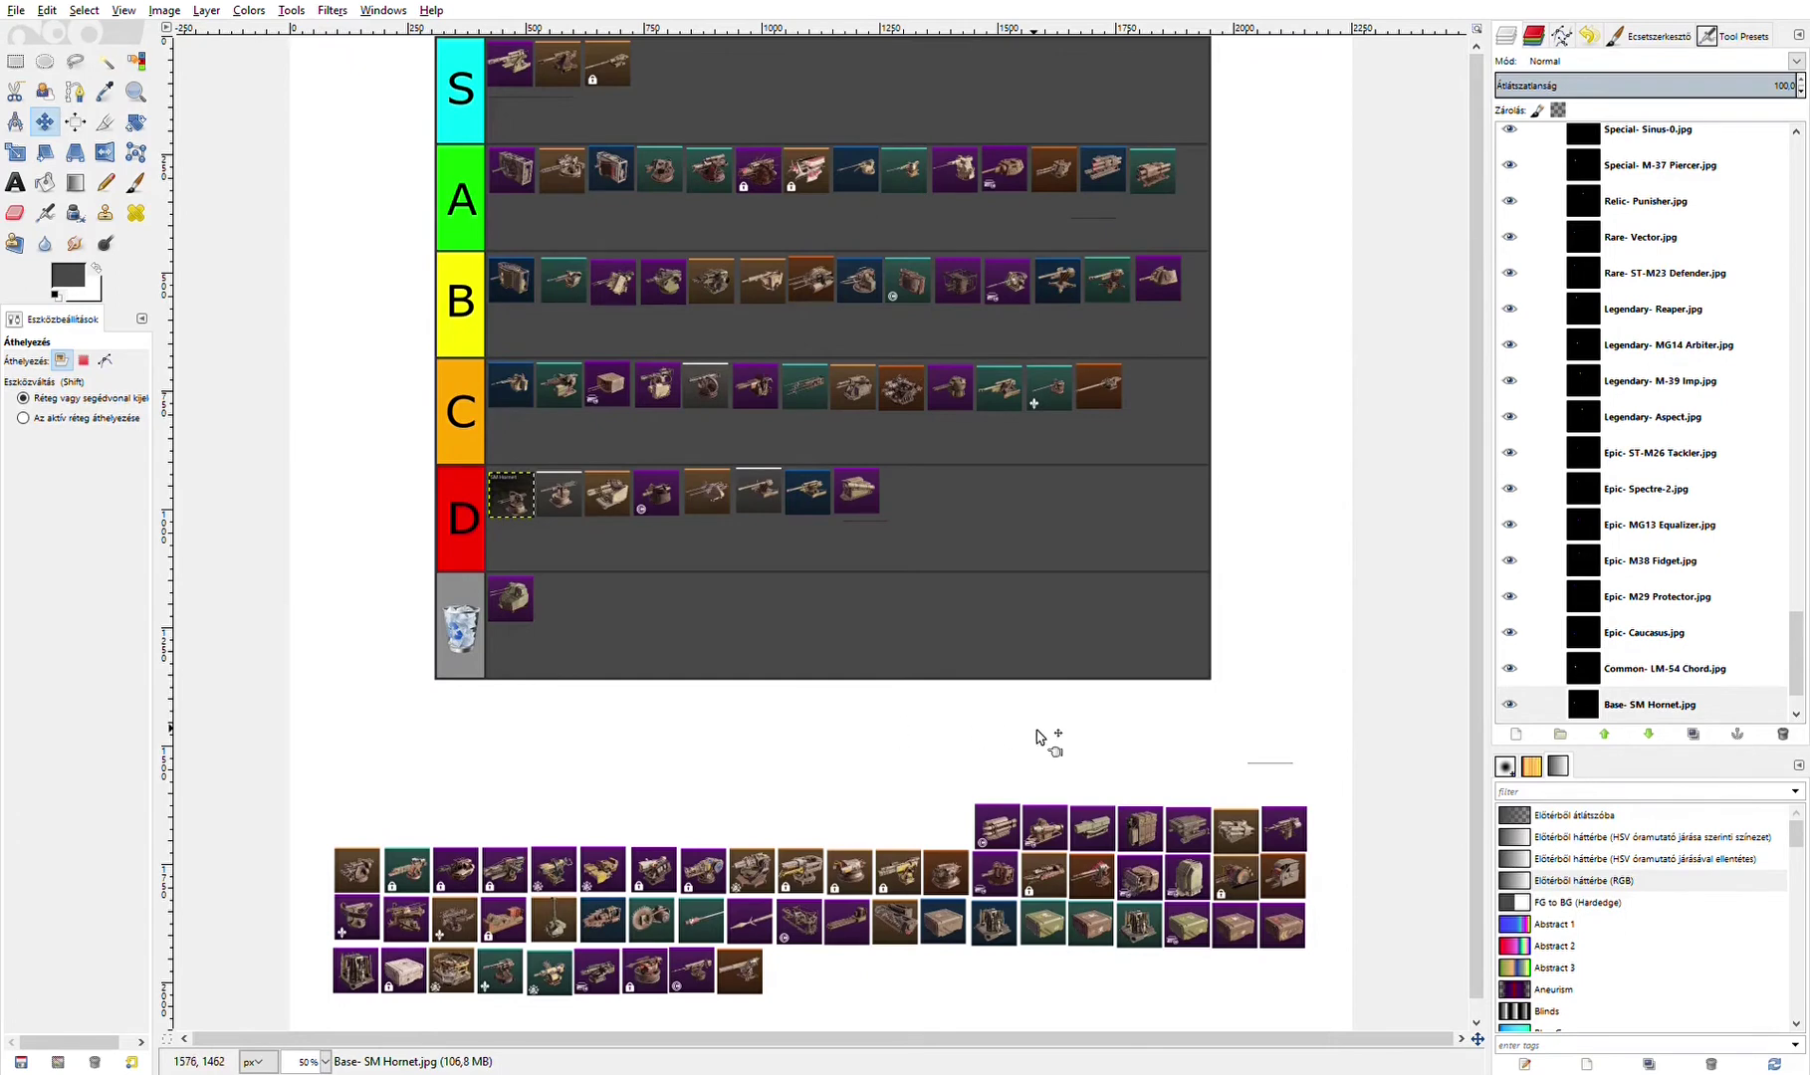
drag(1003, 829, 1006, 531)
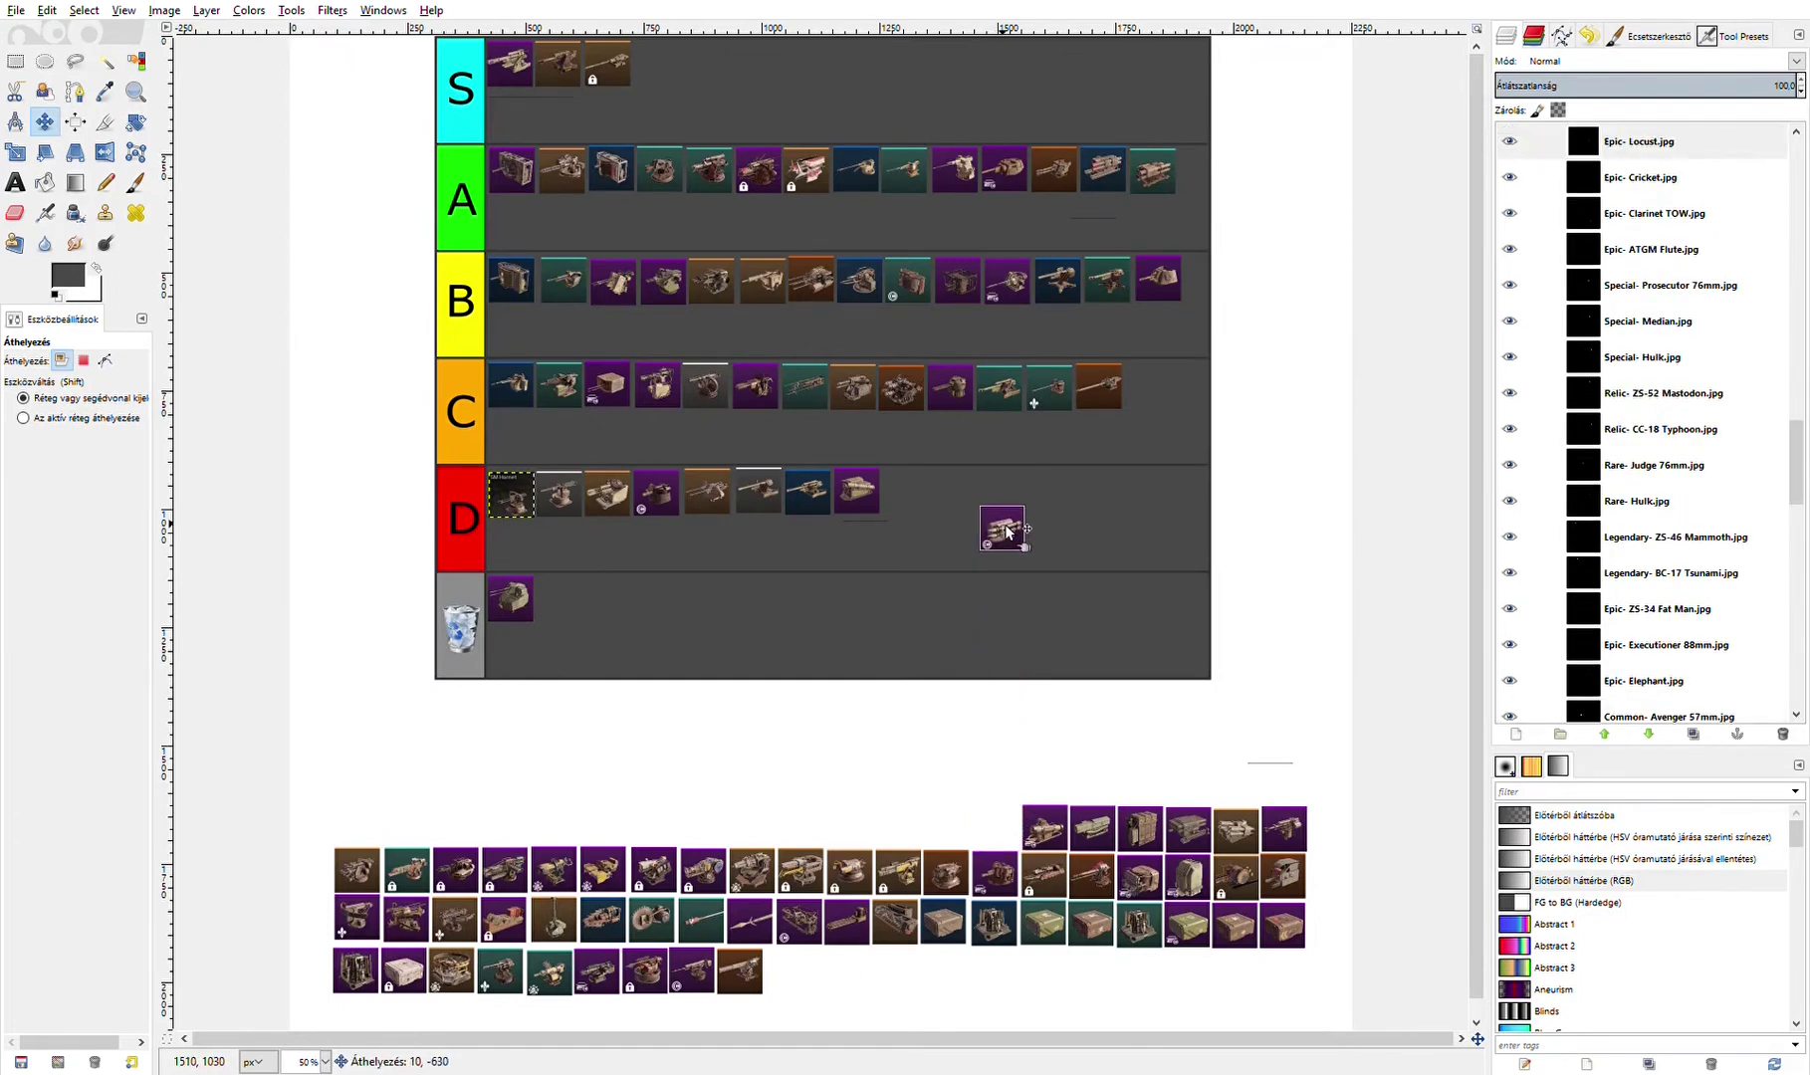
drag(1007, 530, 1204, 194)
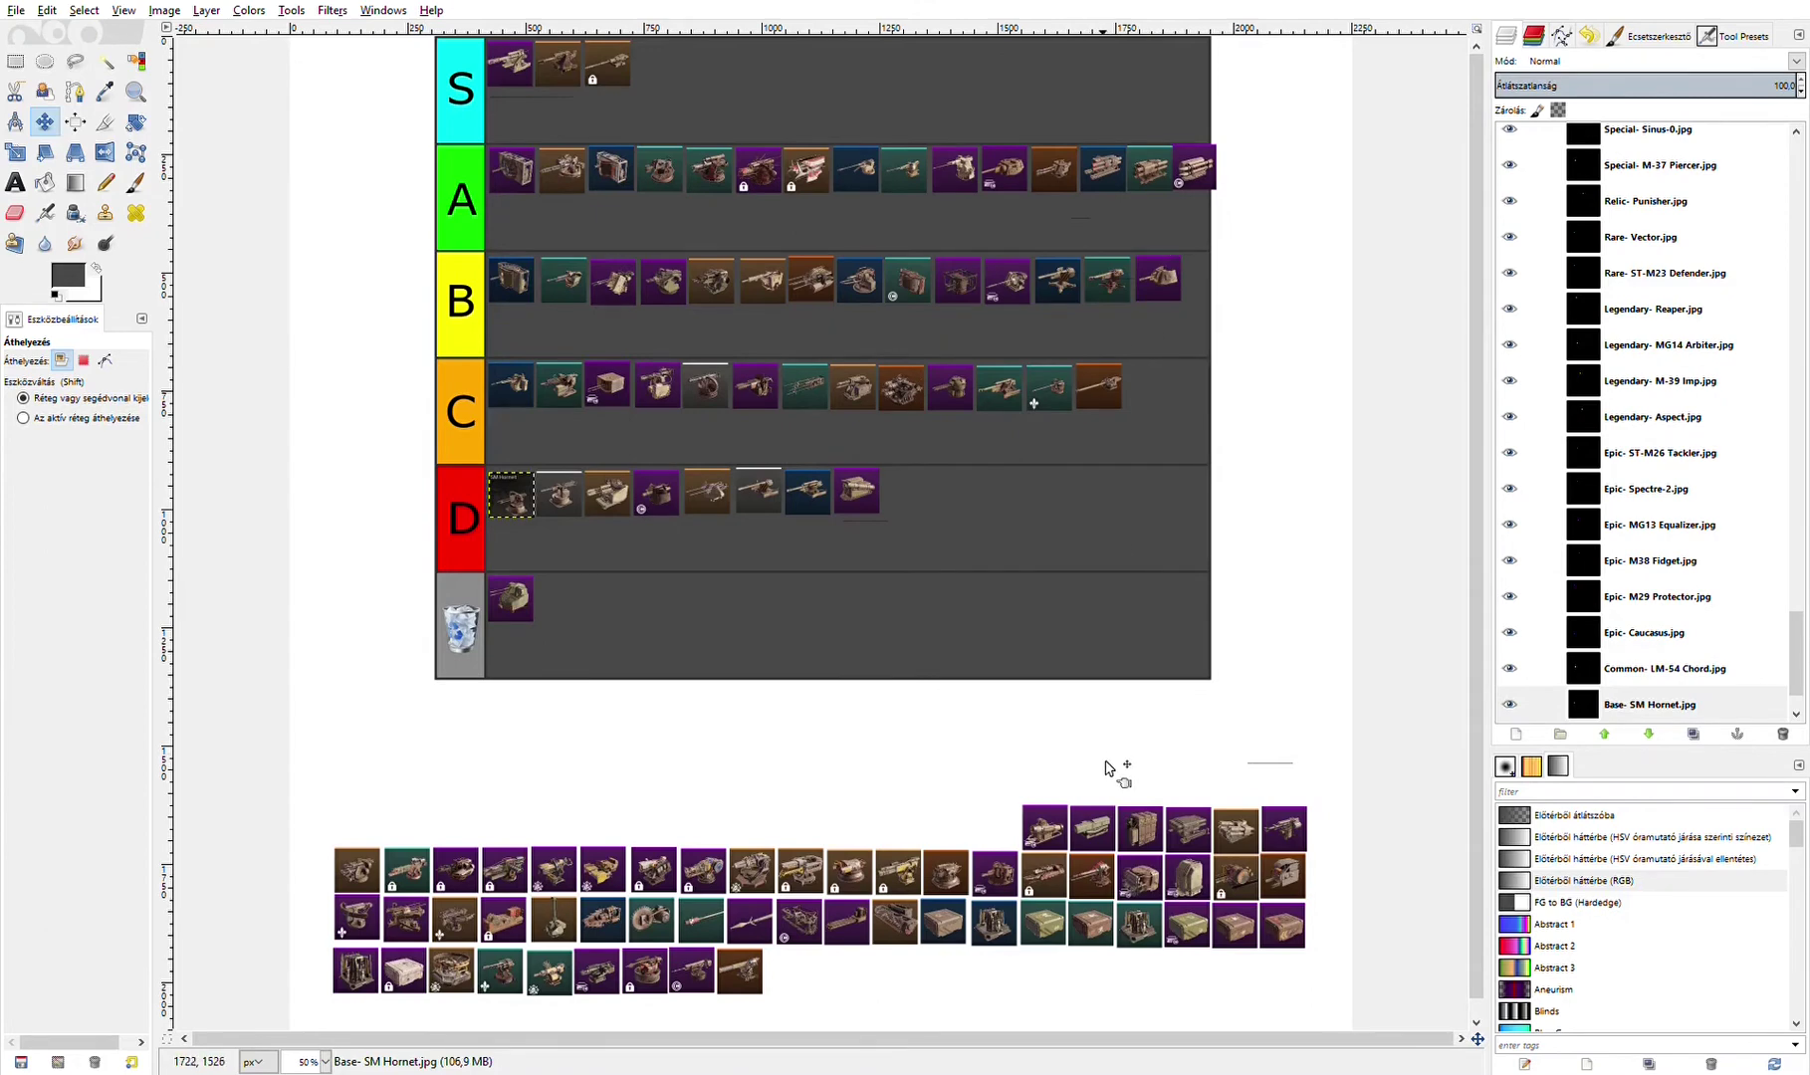
- Sort the next four purple icons of the upper remaining row: the first, third and fourth into tier S, the second into the trash row
drag(1045, 811, 664, 70)
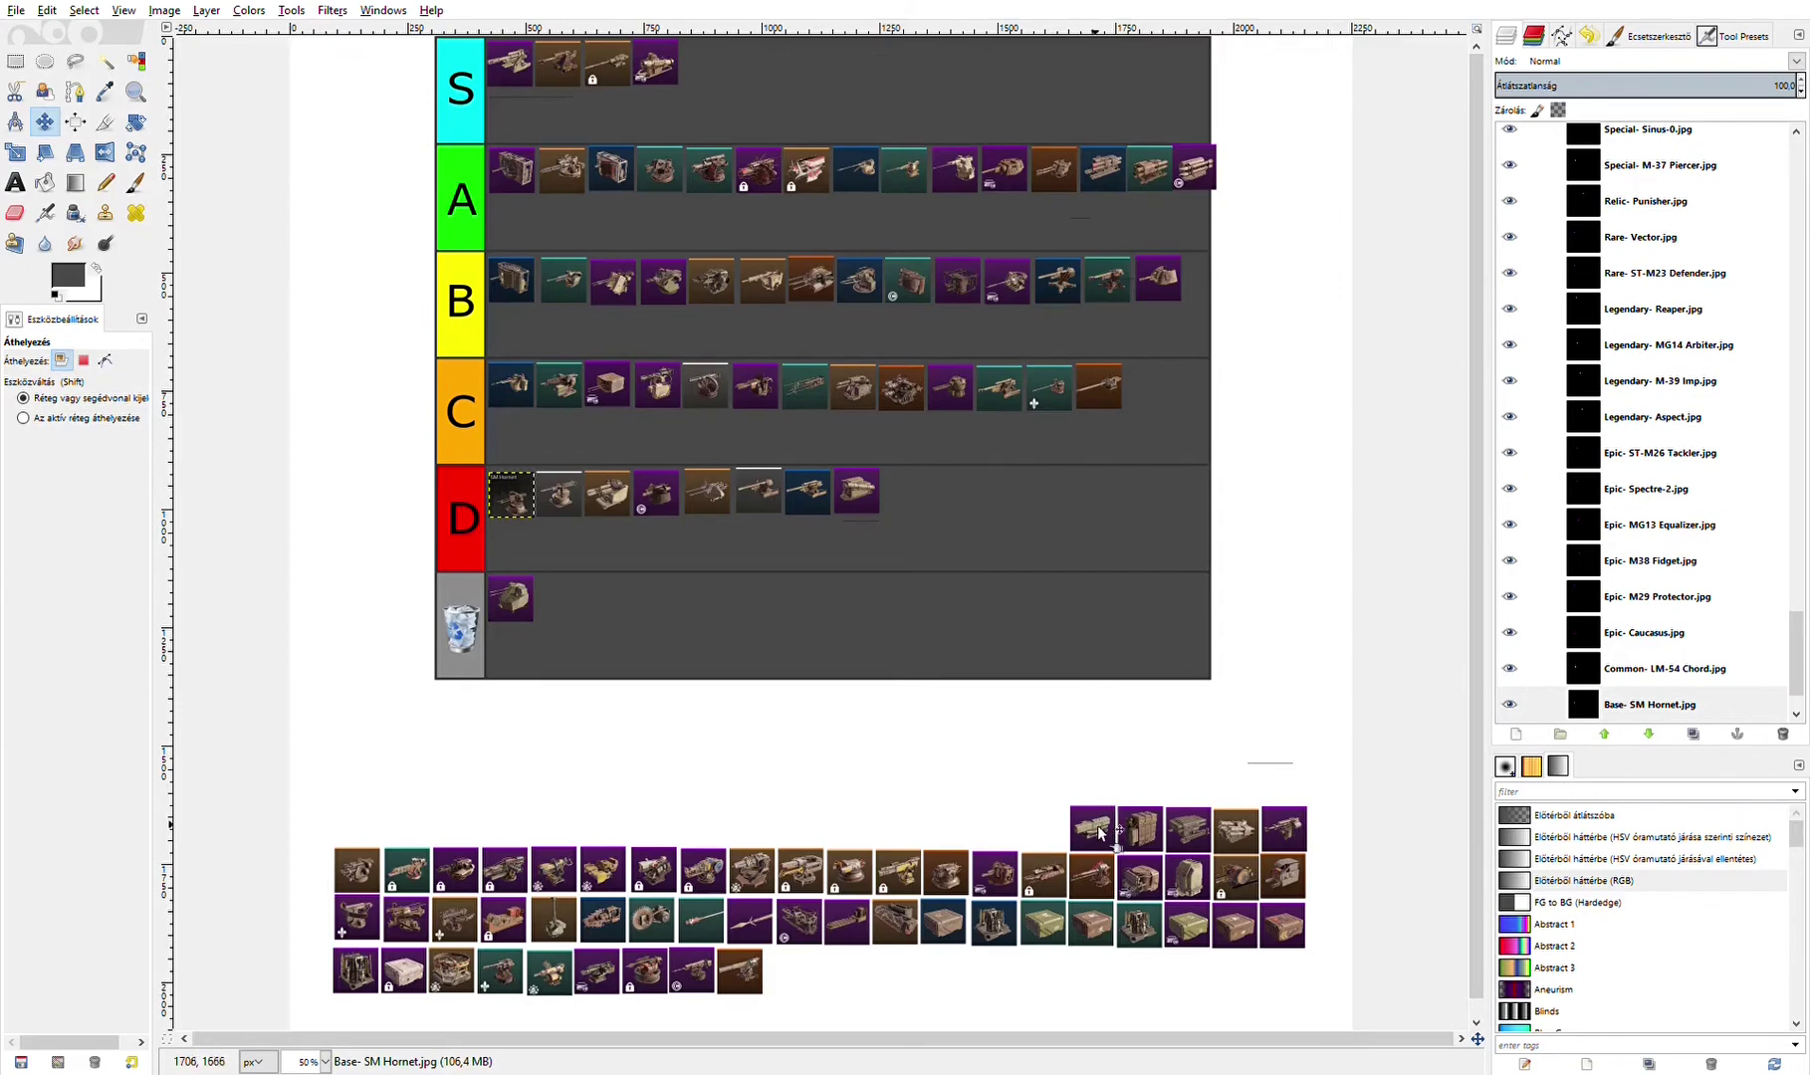
drag(1099, 838, 565, 610)
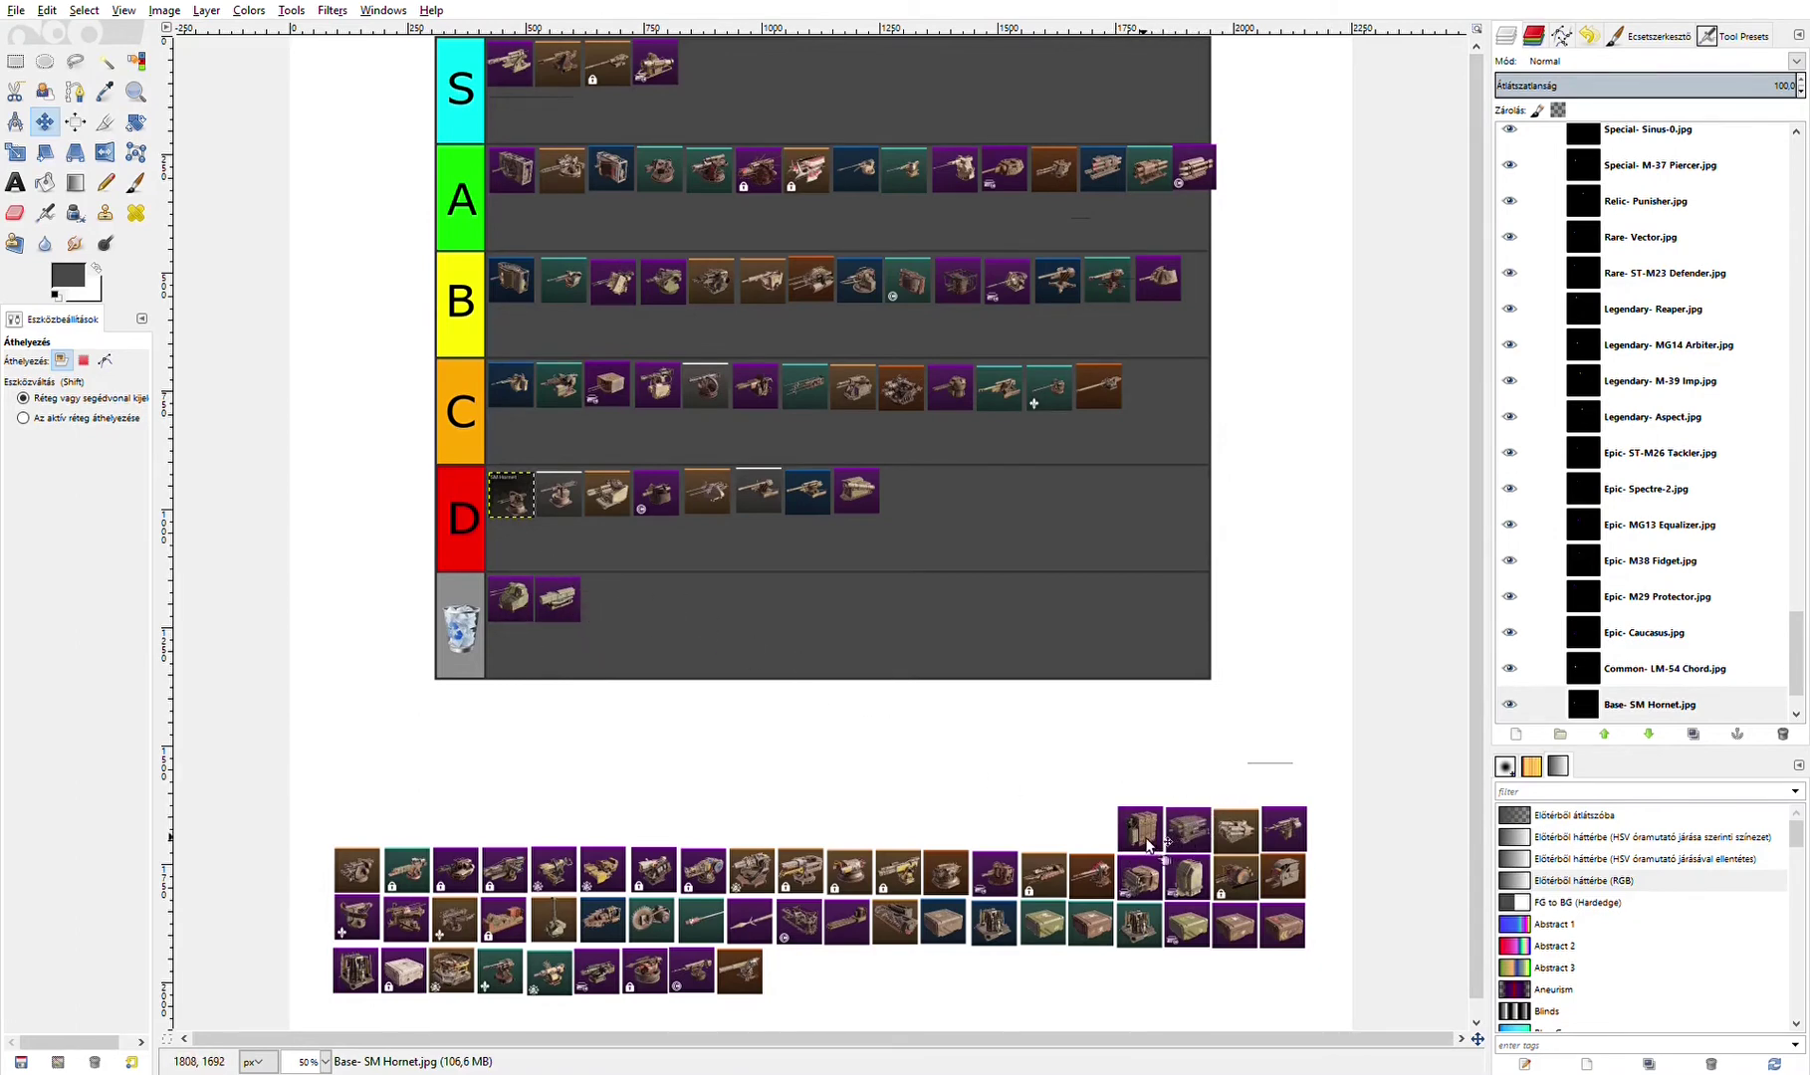
drag(1155, 839, 711, 76)
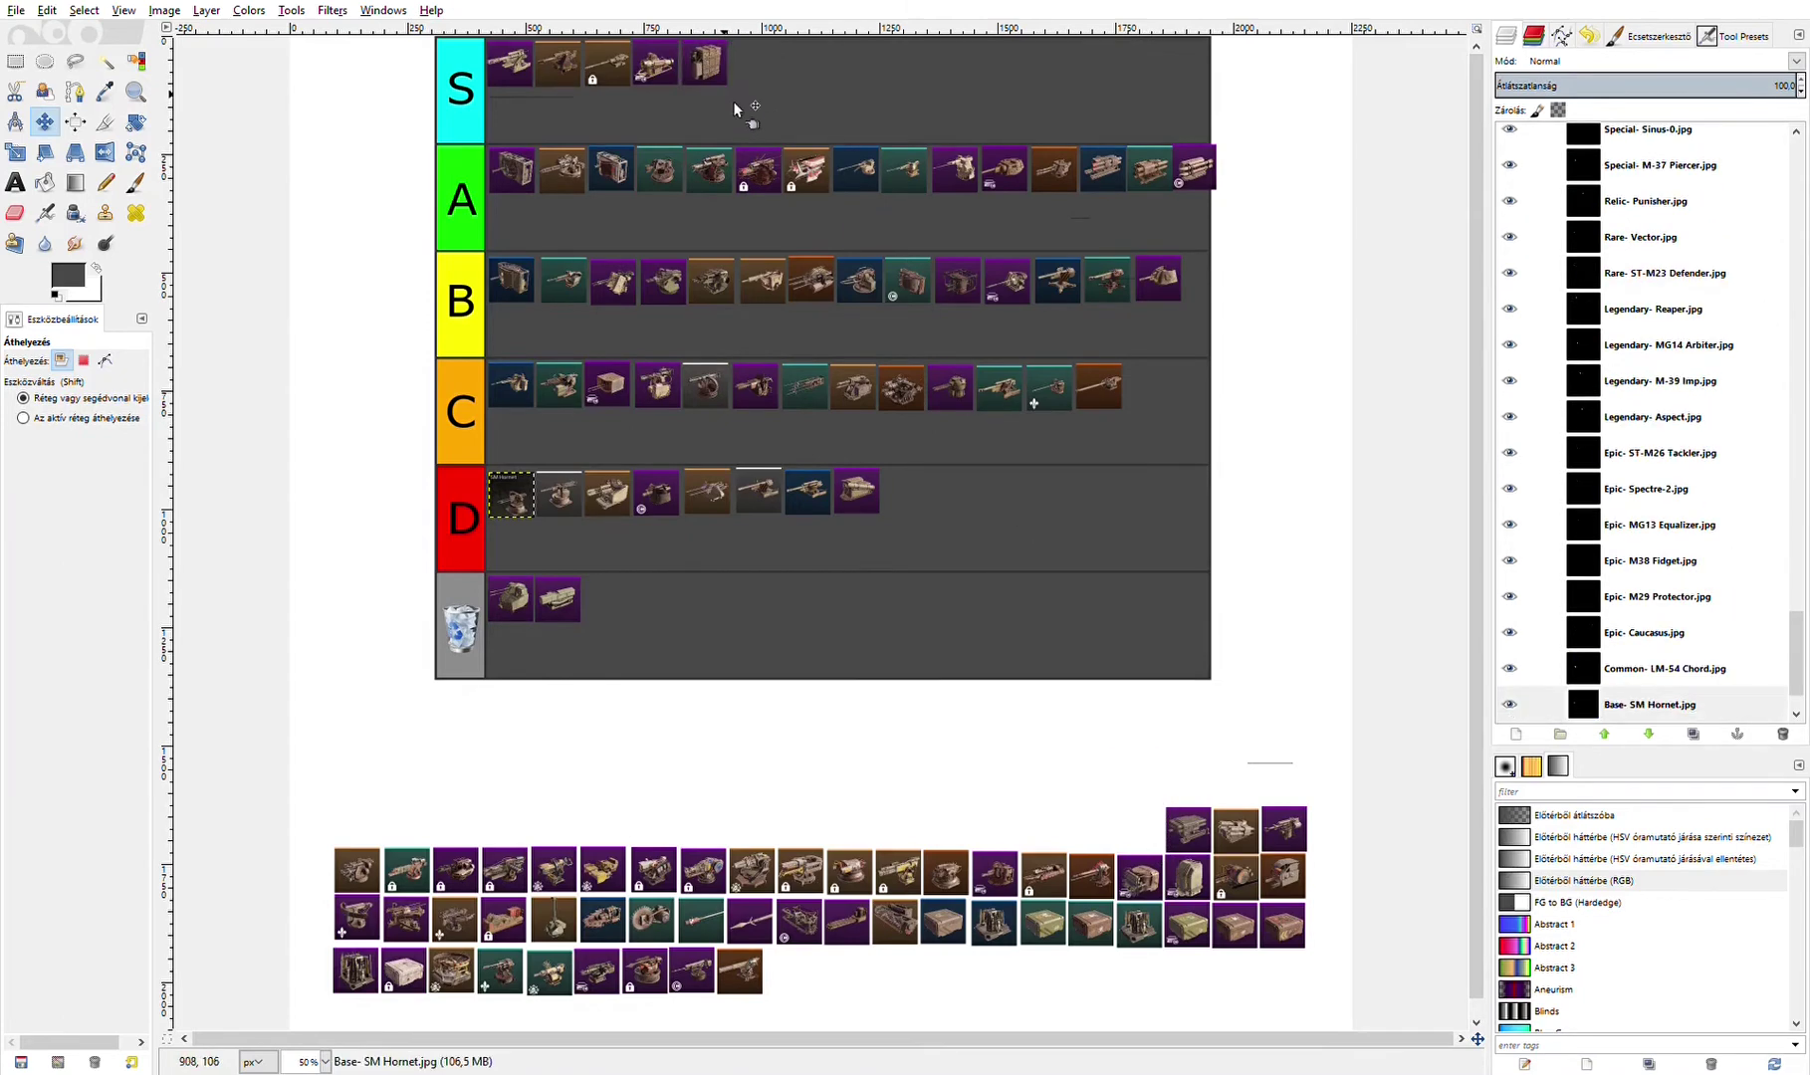
drag(1184, 841, 759, 86)
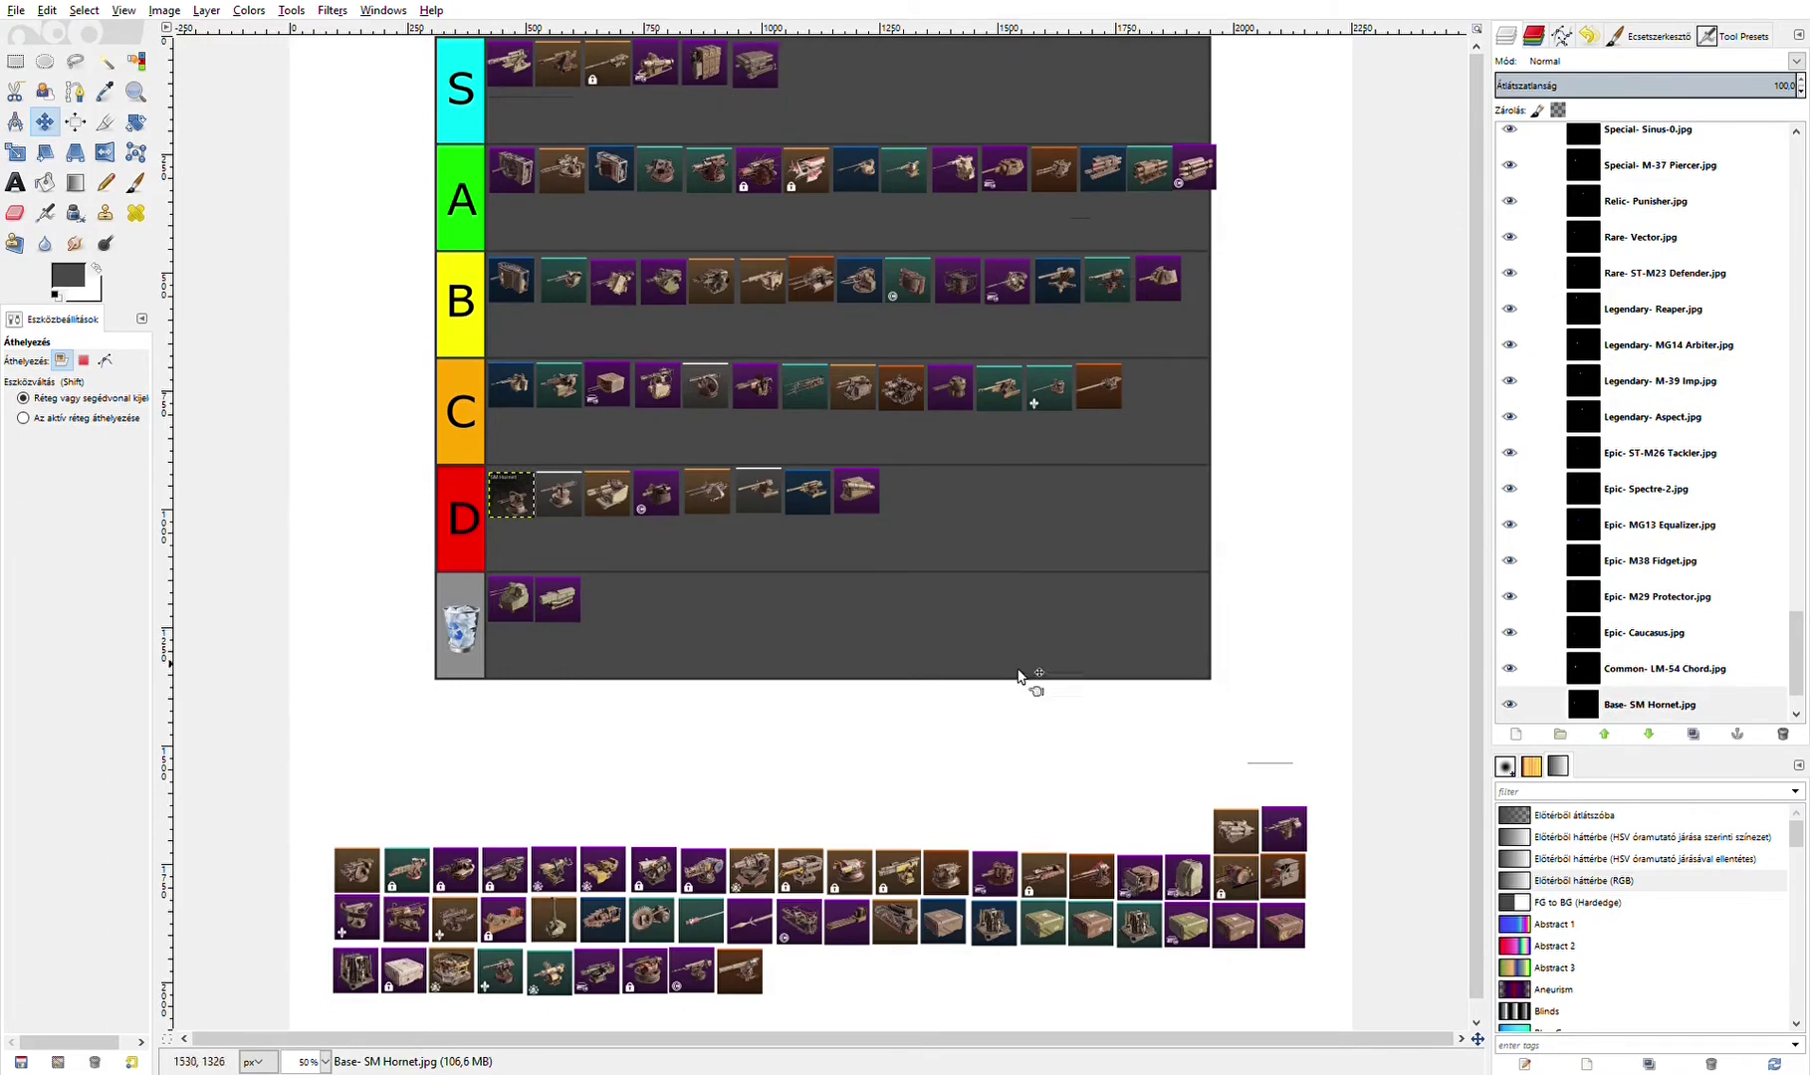
- Start a second line in tier B with the upper row's last orange icon and the purple GL-55 Impulse icon beside it
click(1235, 838)
drag(1234, 838, 513, 324)
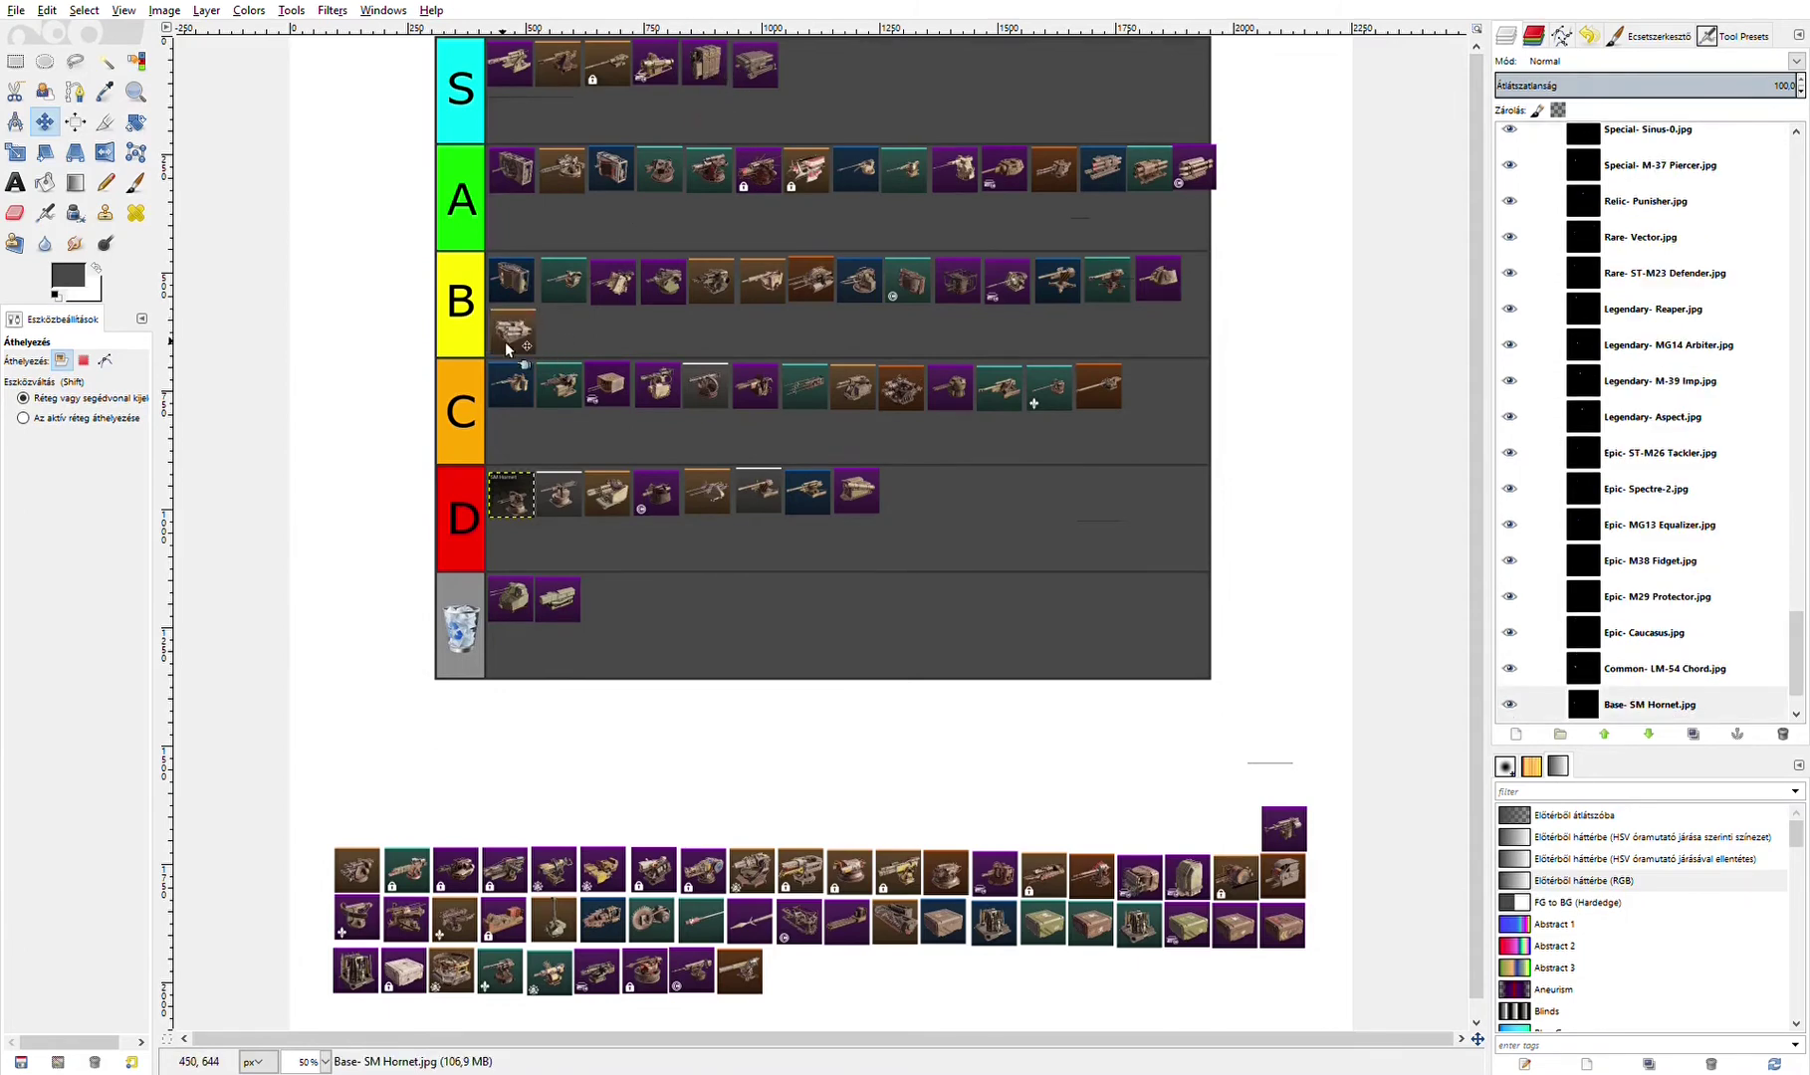
drag(1286, 830, 1064, 631)
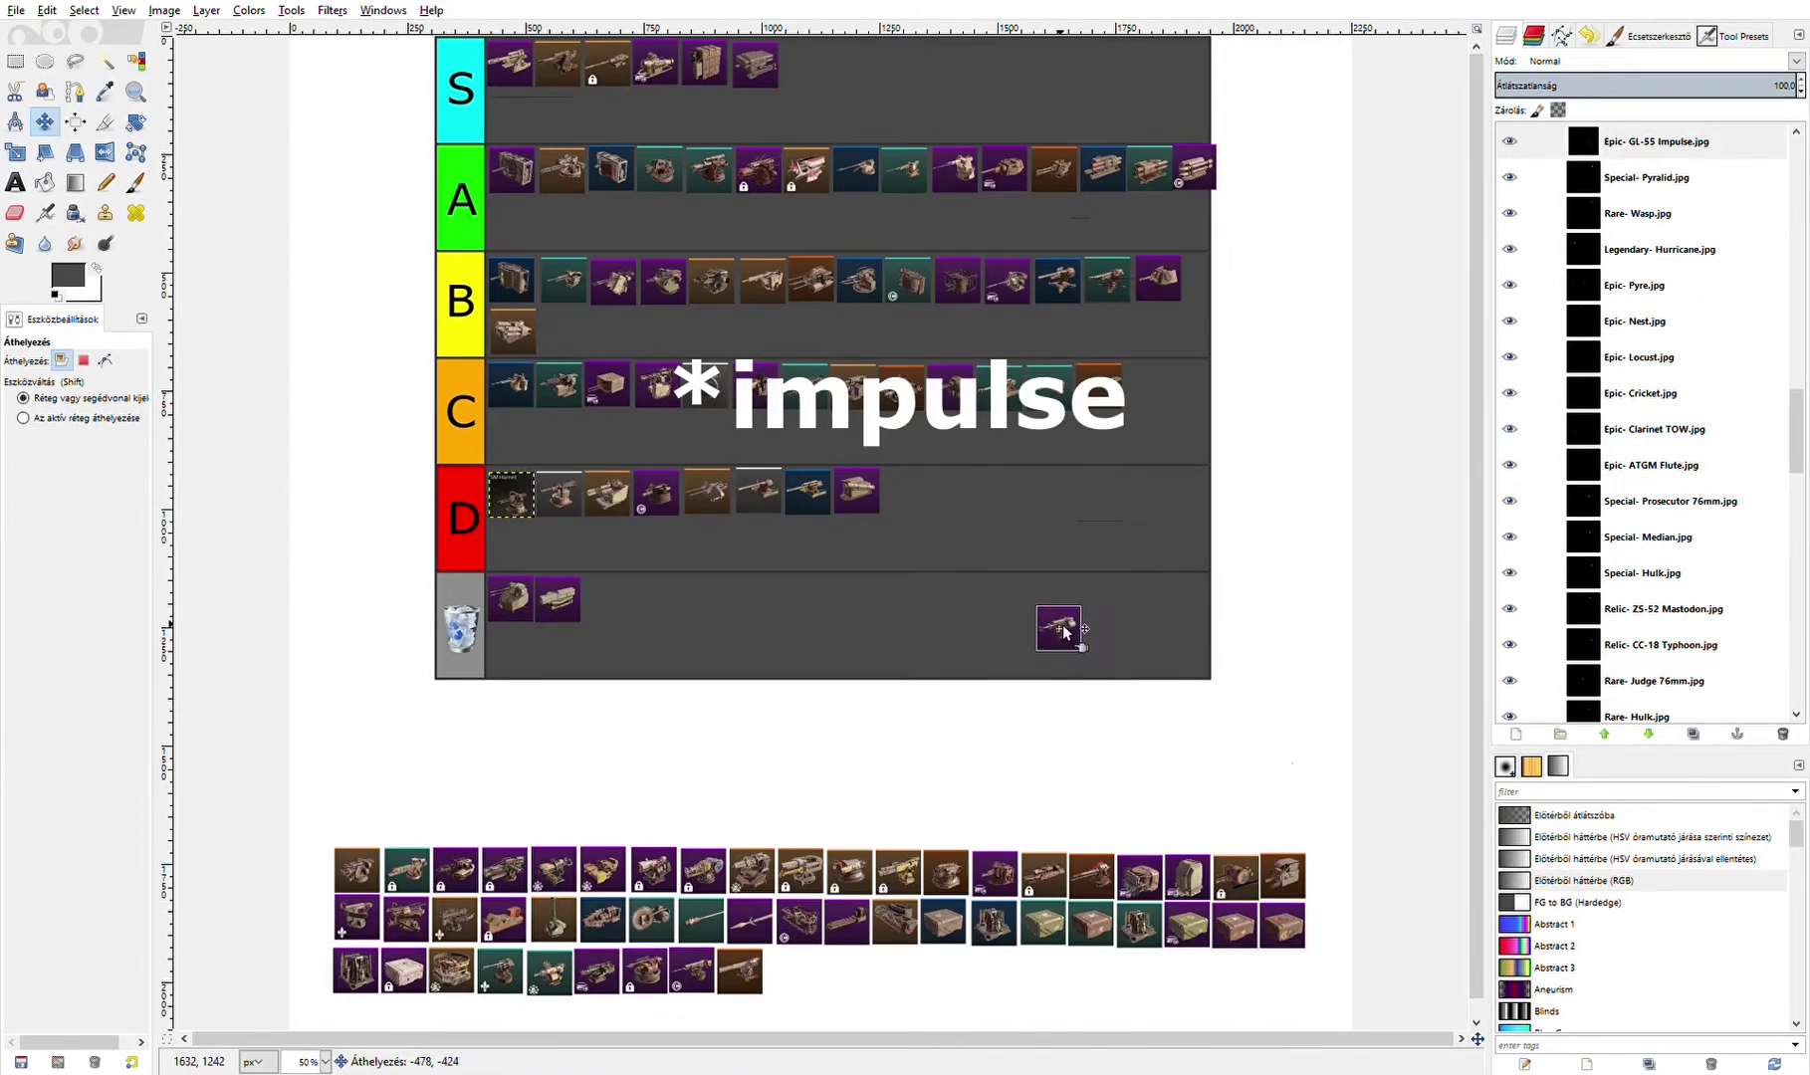
drag(1064, 631, 517, 225)
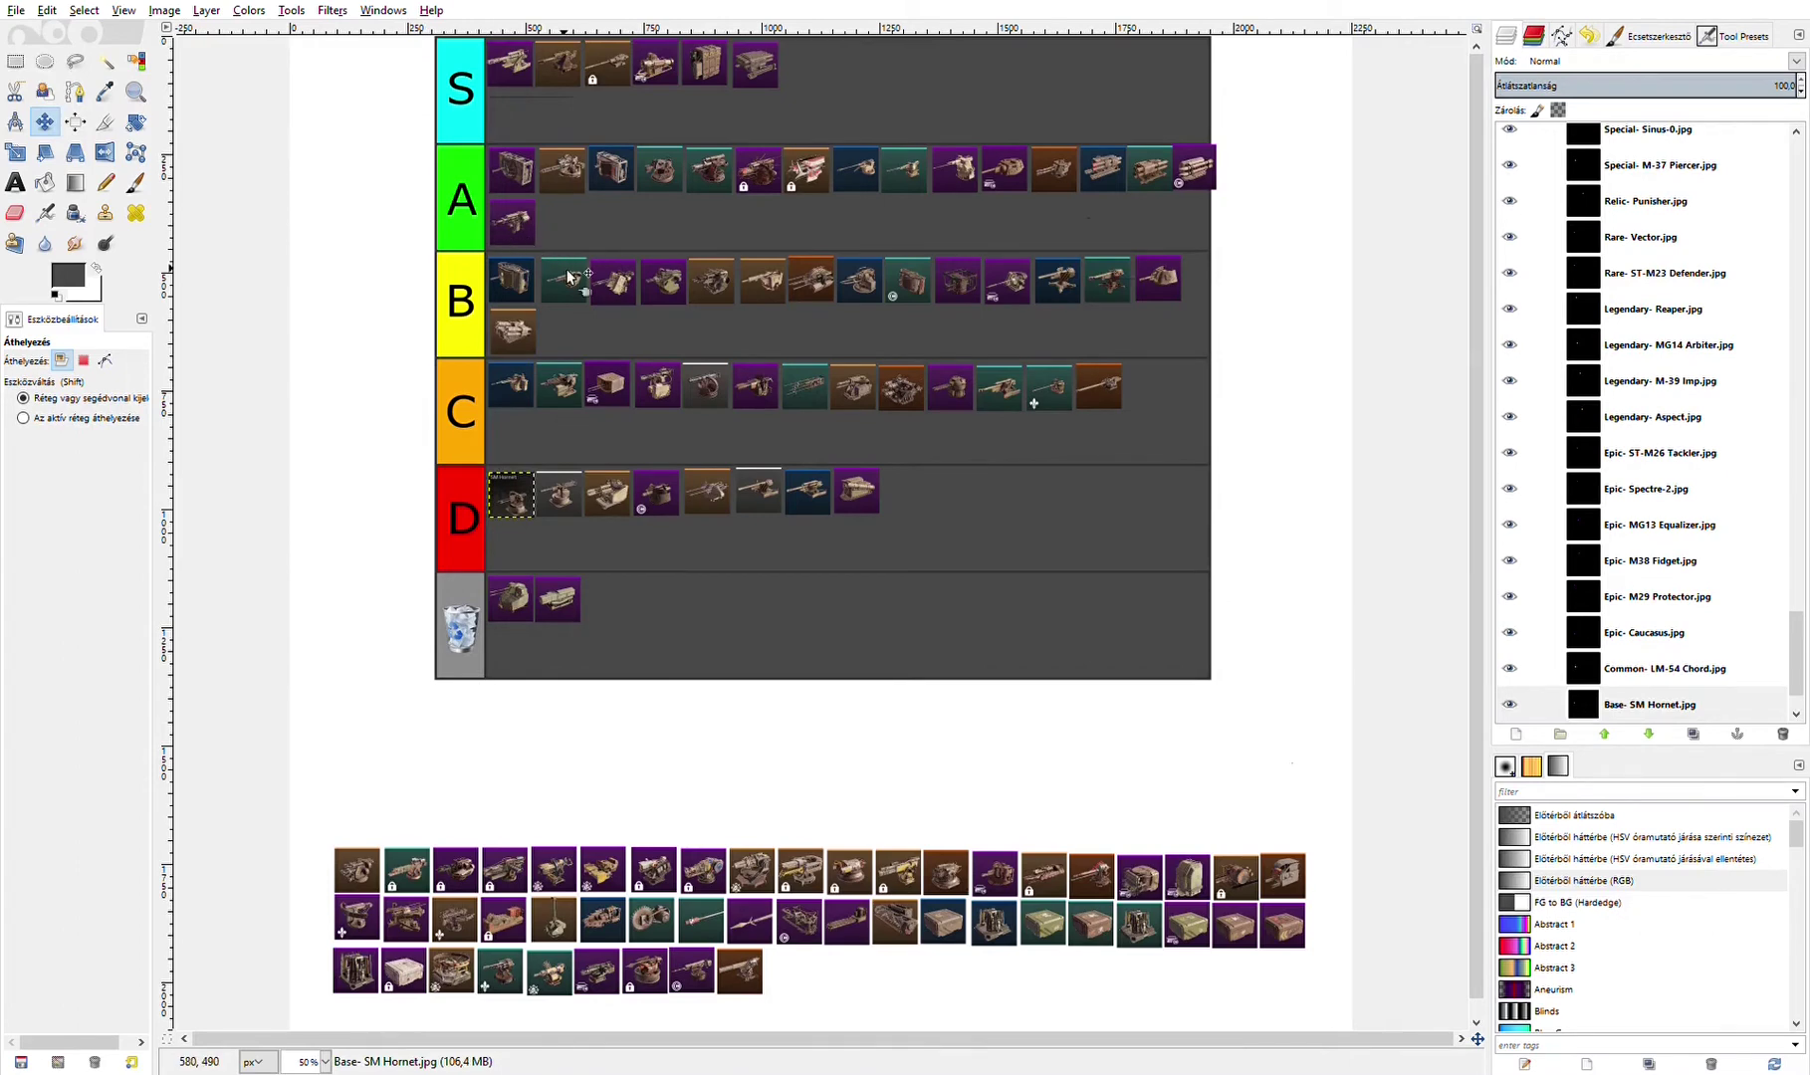
drag(515, 215, 575, 329)
- Start tier A's second line with the next gold and first locked purple icons, and add the locked teal and second locked purple ones to tier B
drag(356, 871, 512, 224)
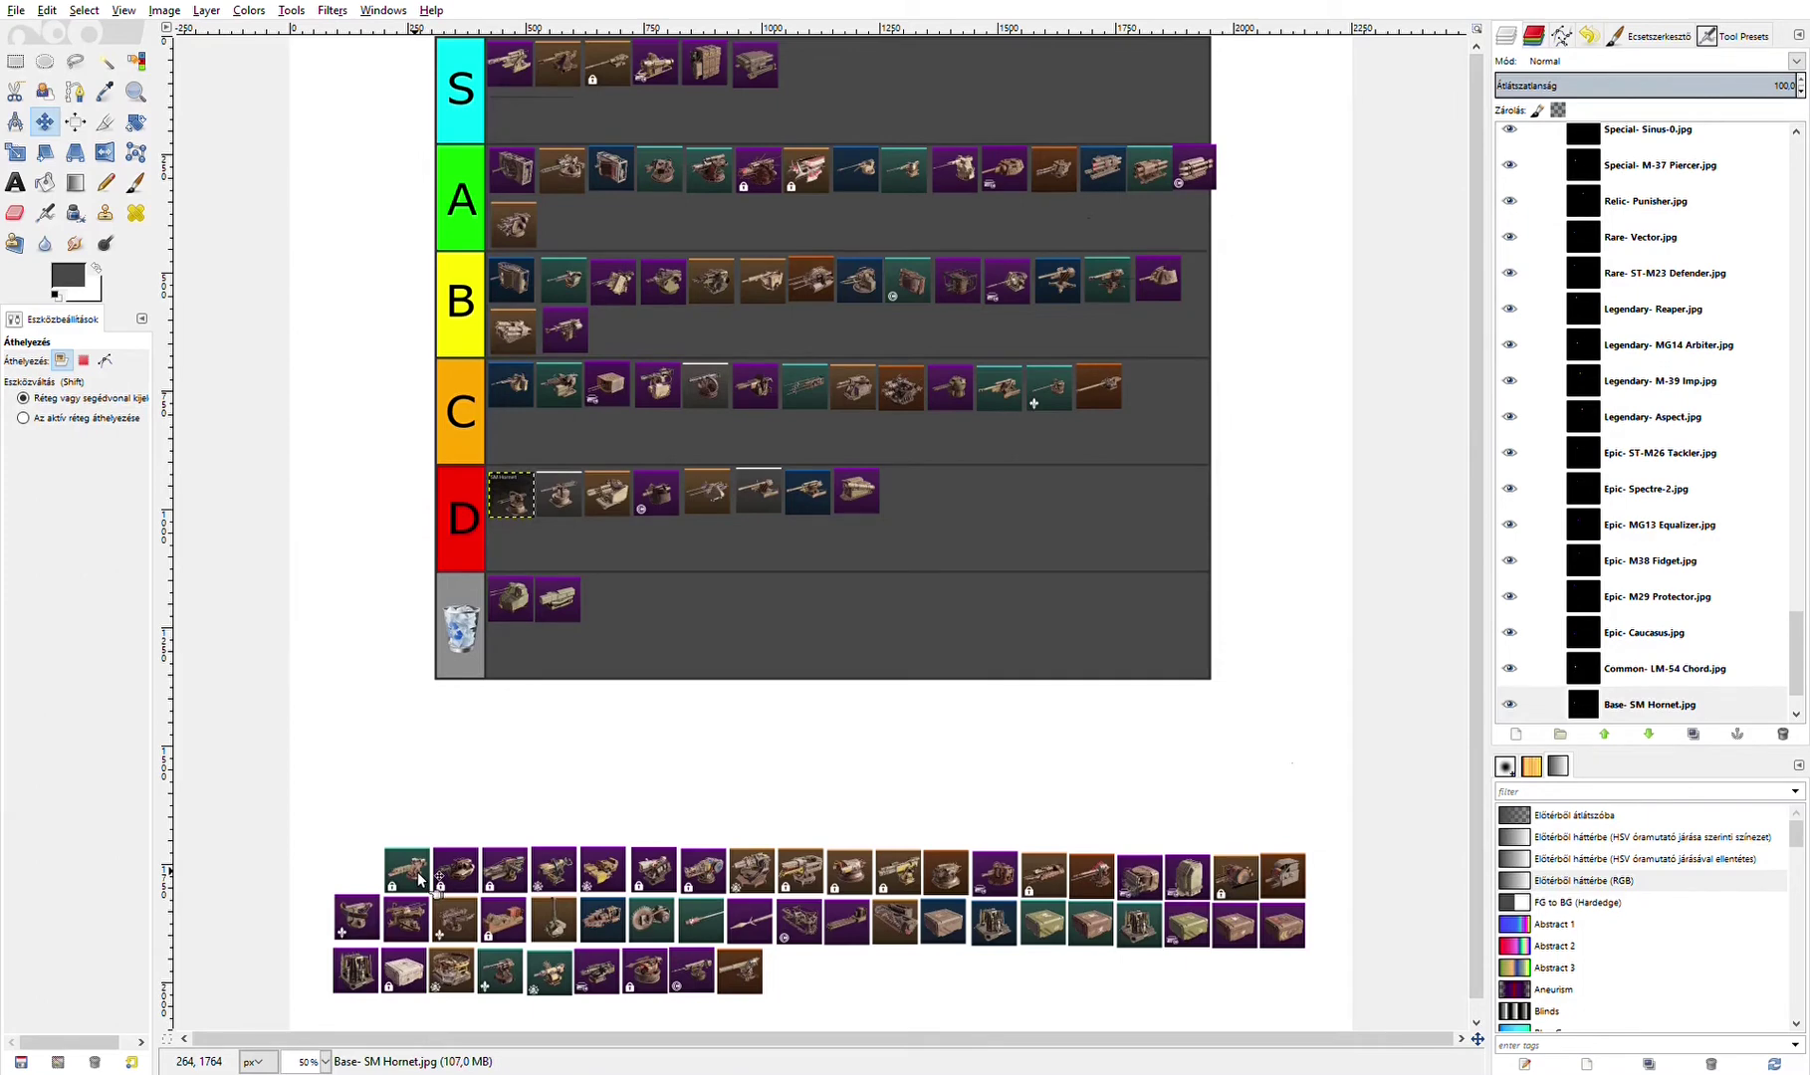
drag(416, 869, 624, 338)
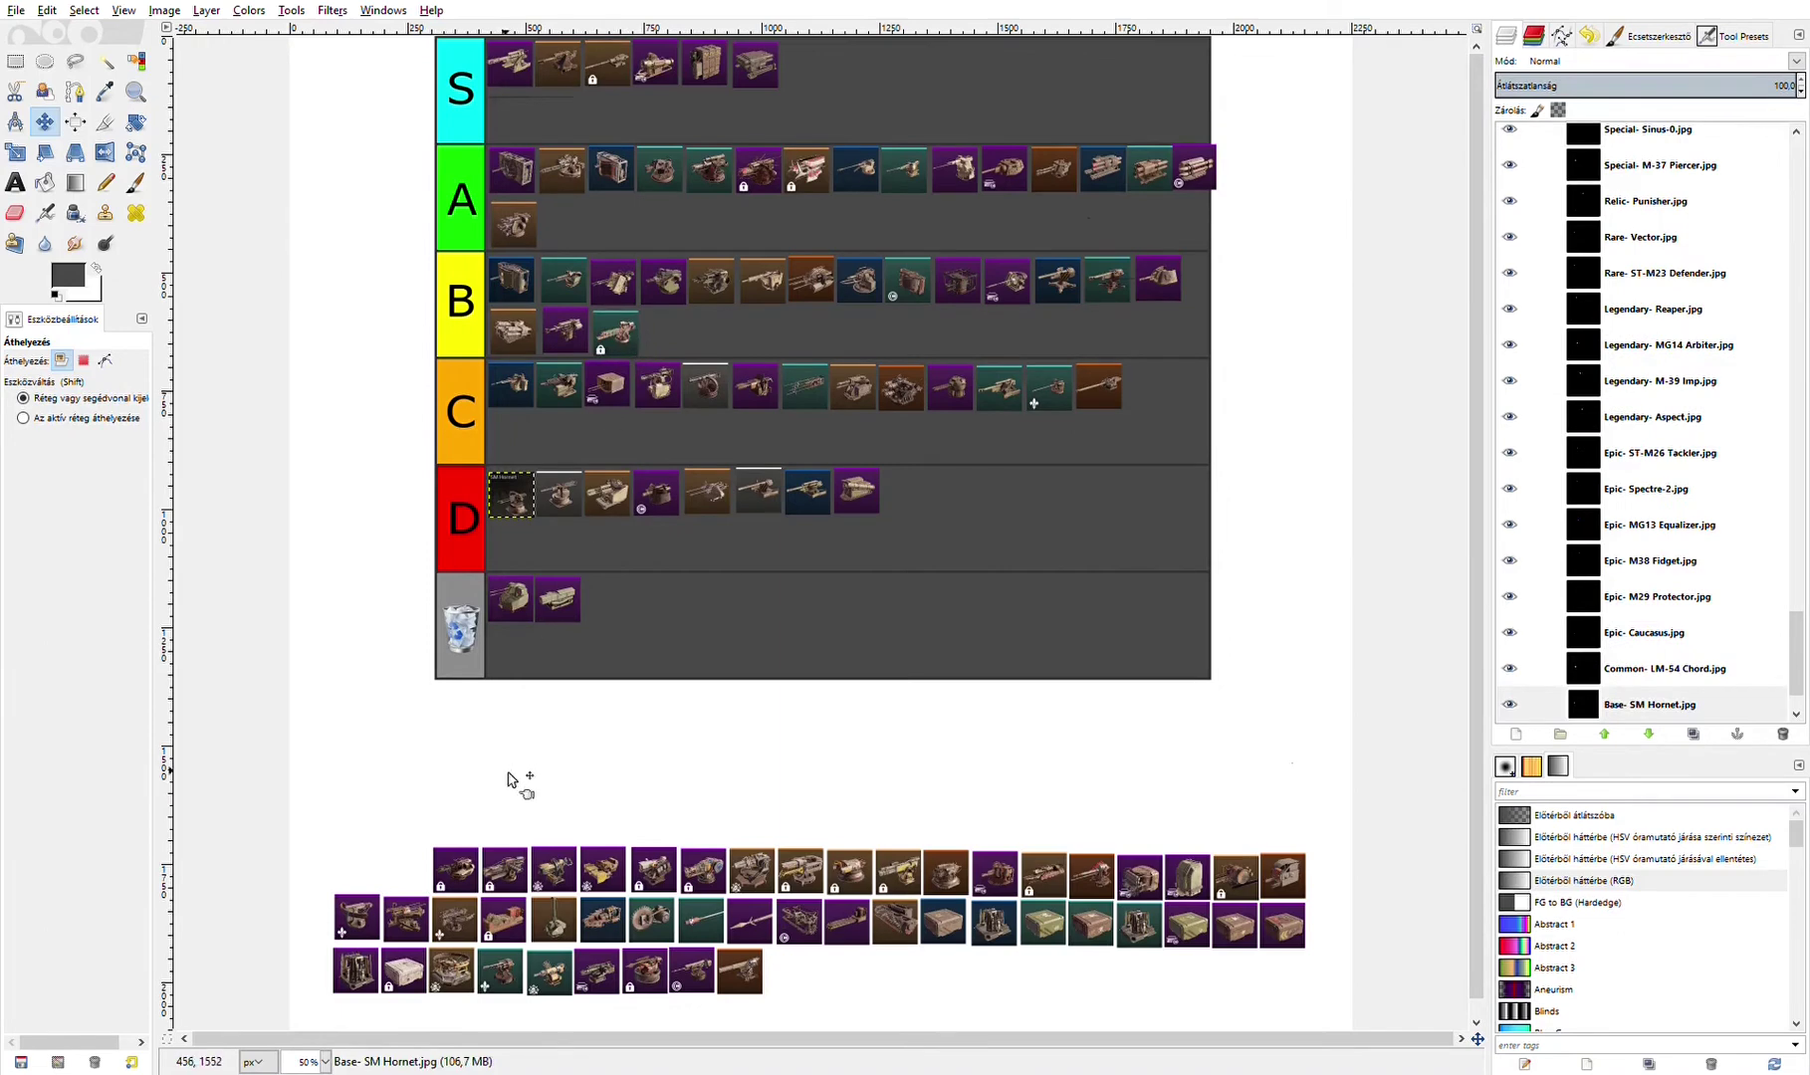
drag(459, 880, 350, 394)
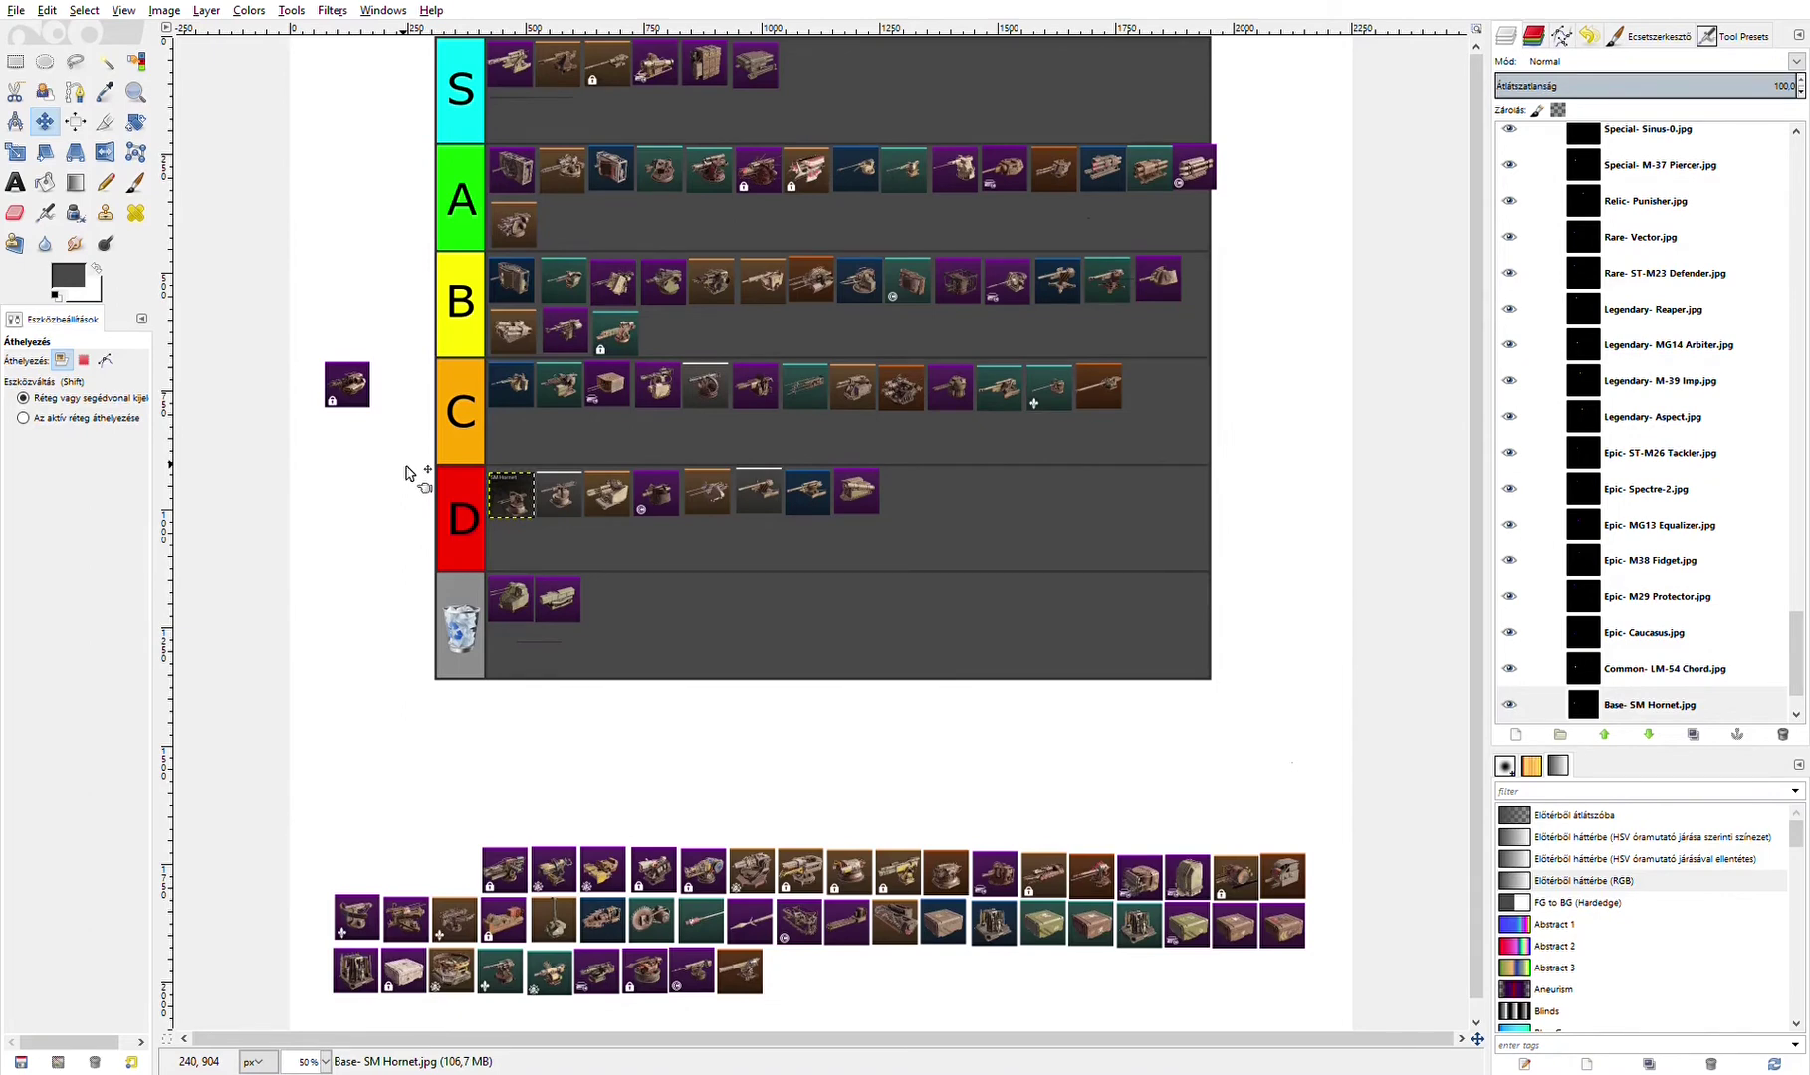
drag(351, 388, 567, 231)
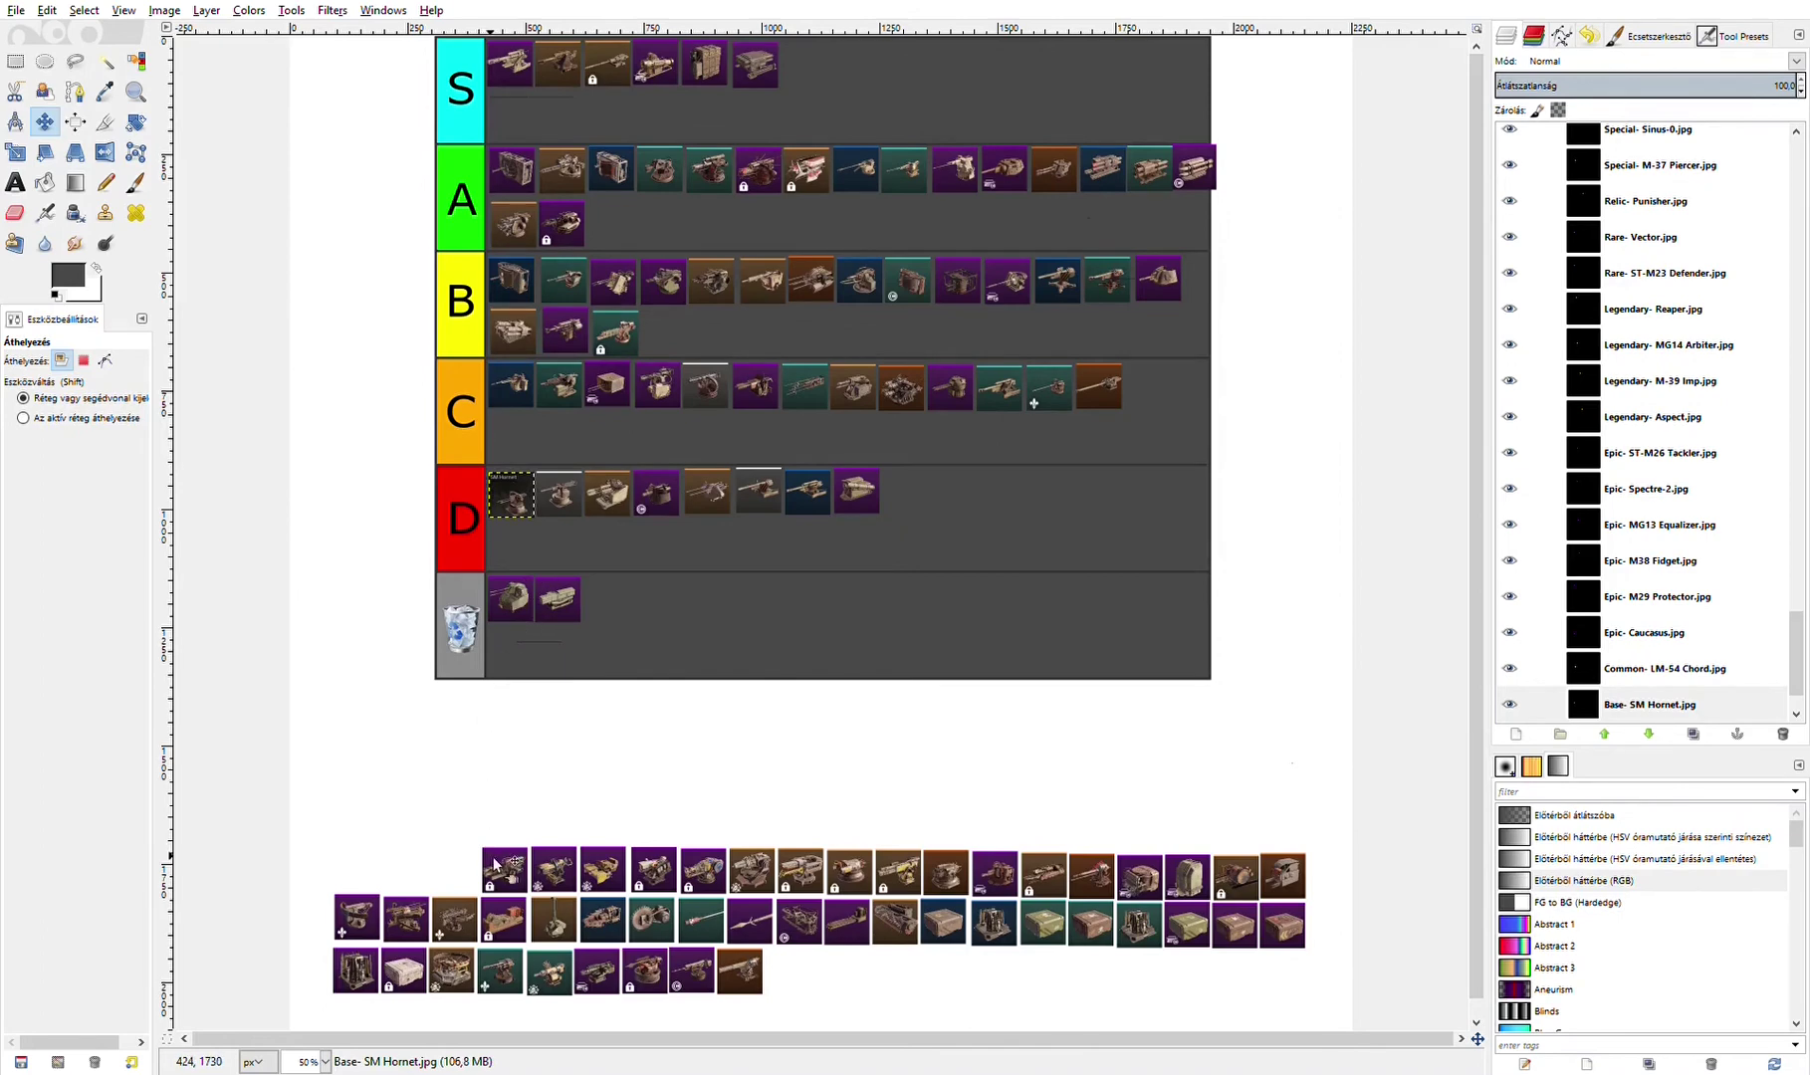
drag(503, 866, 665, 335)
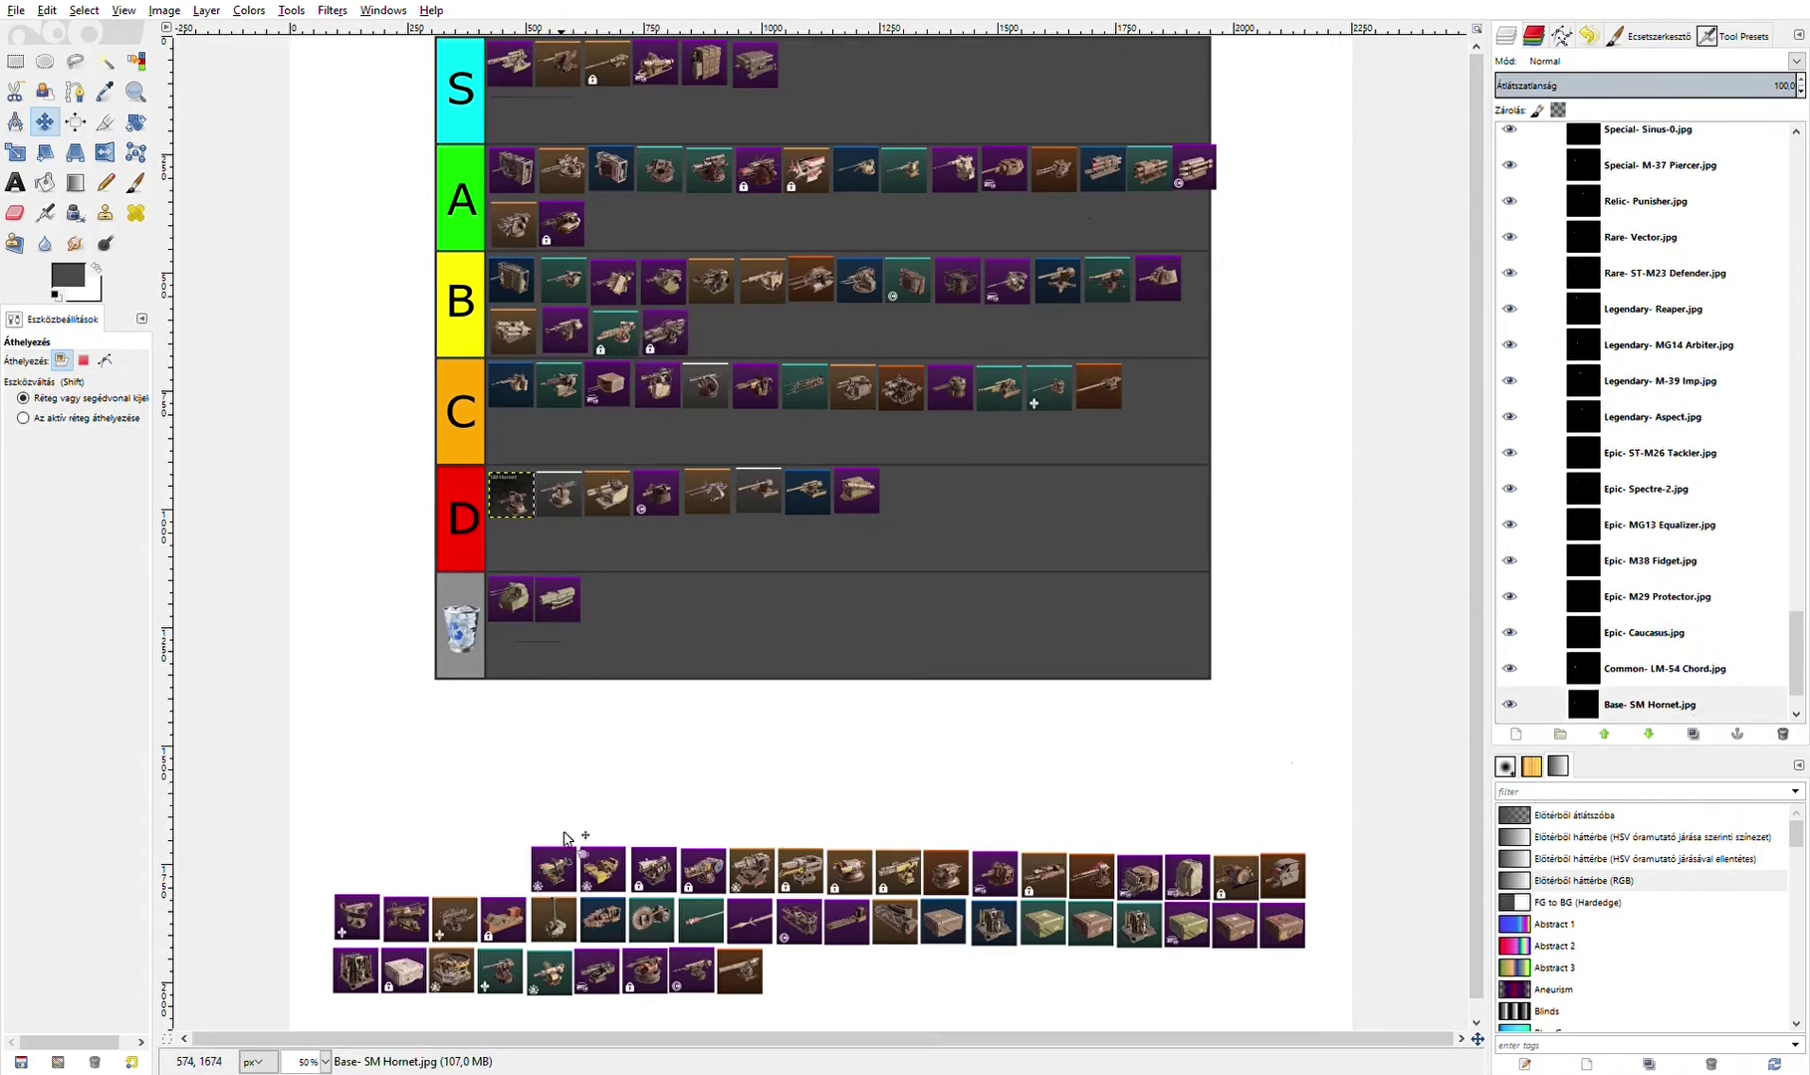
- Place the next three purple icons: the first in tier S, the second in the trash row and the locked third in tier D
drag(564, 880, 813, 62)
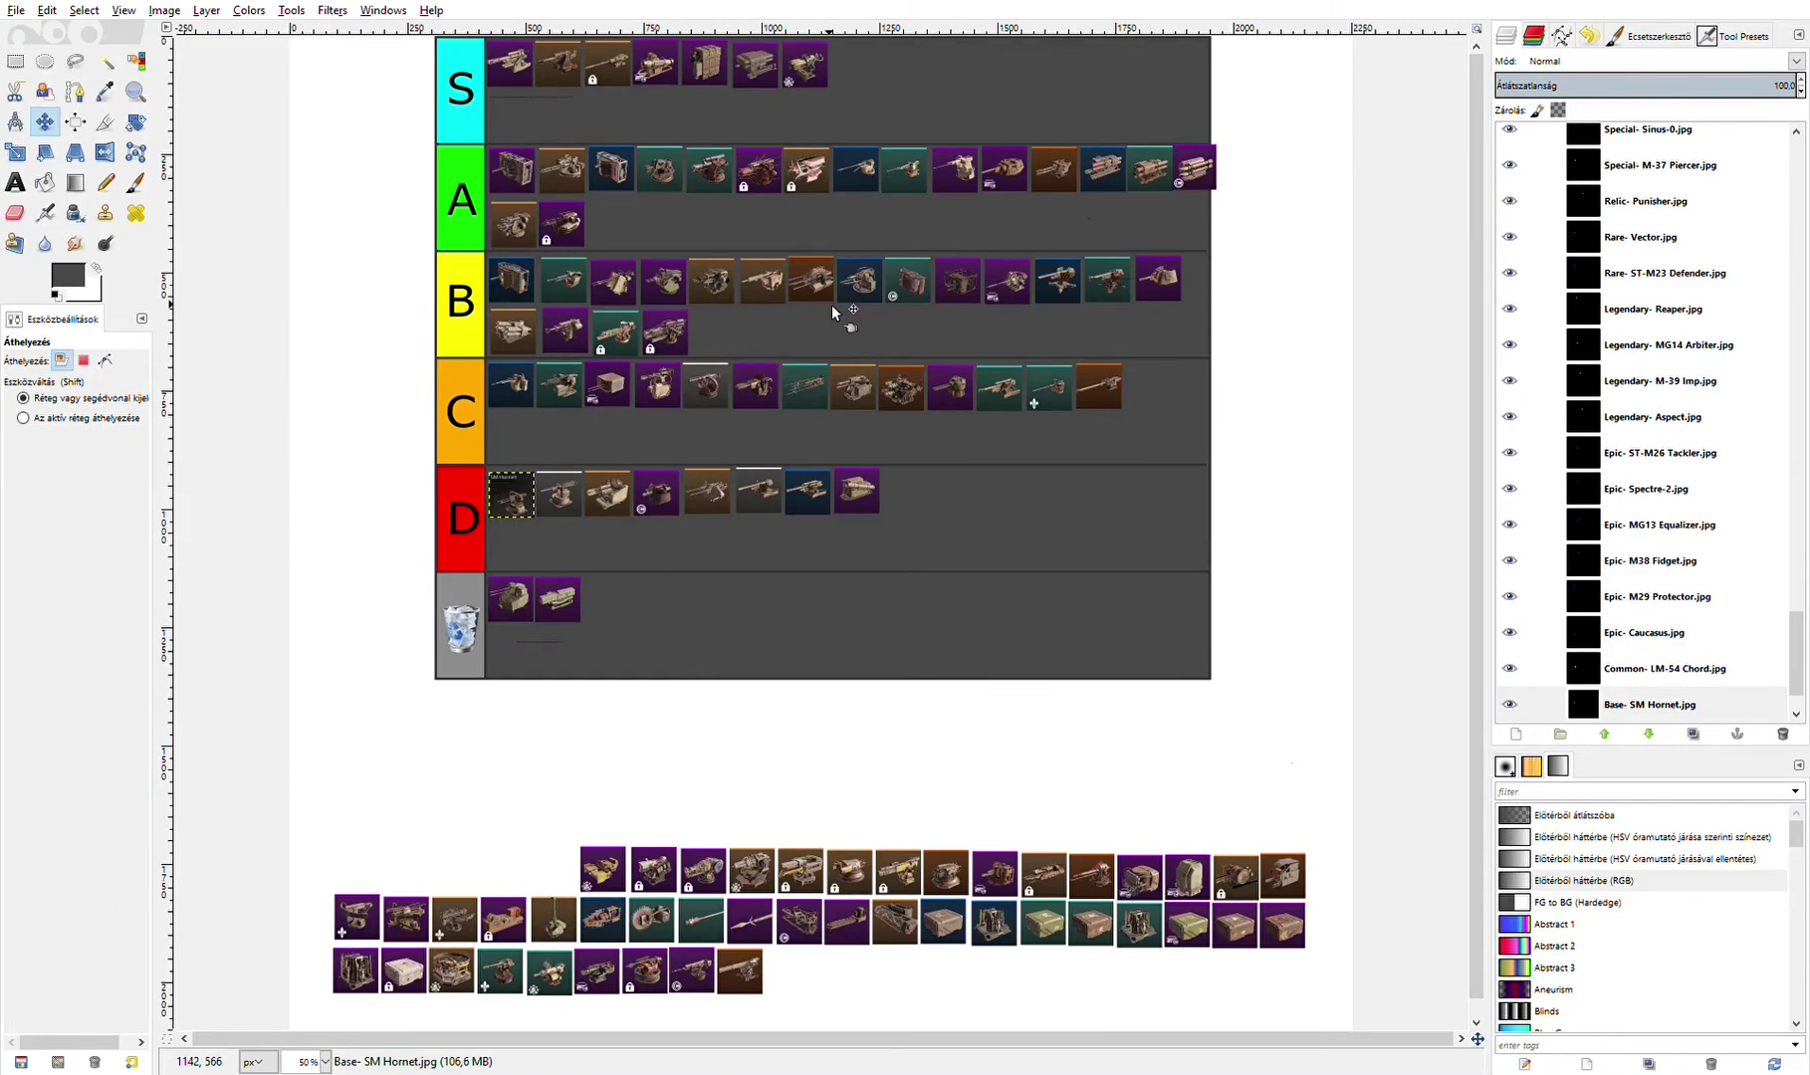
drag(602, 880, 604, 613)
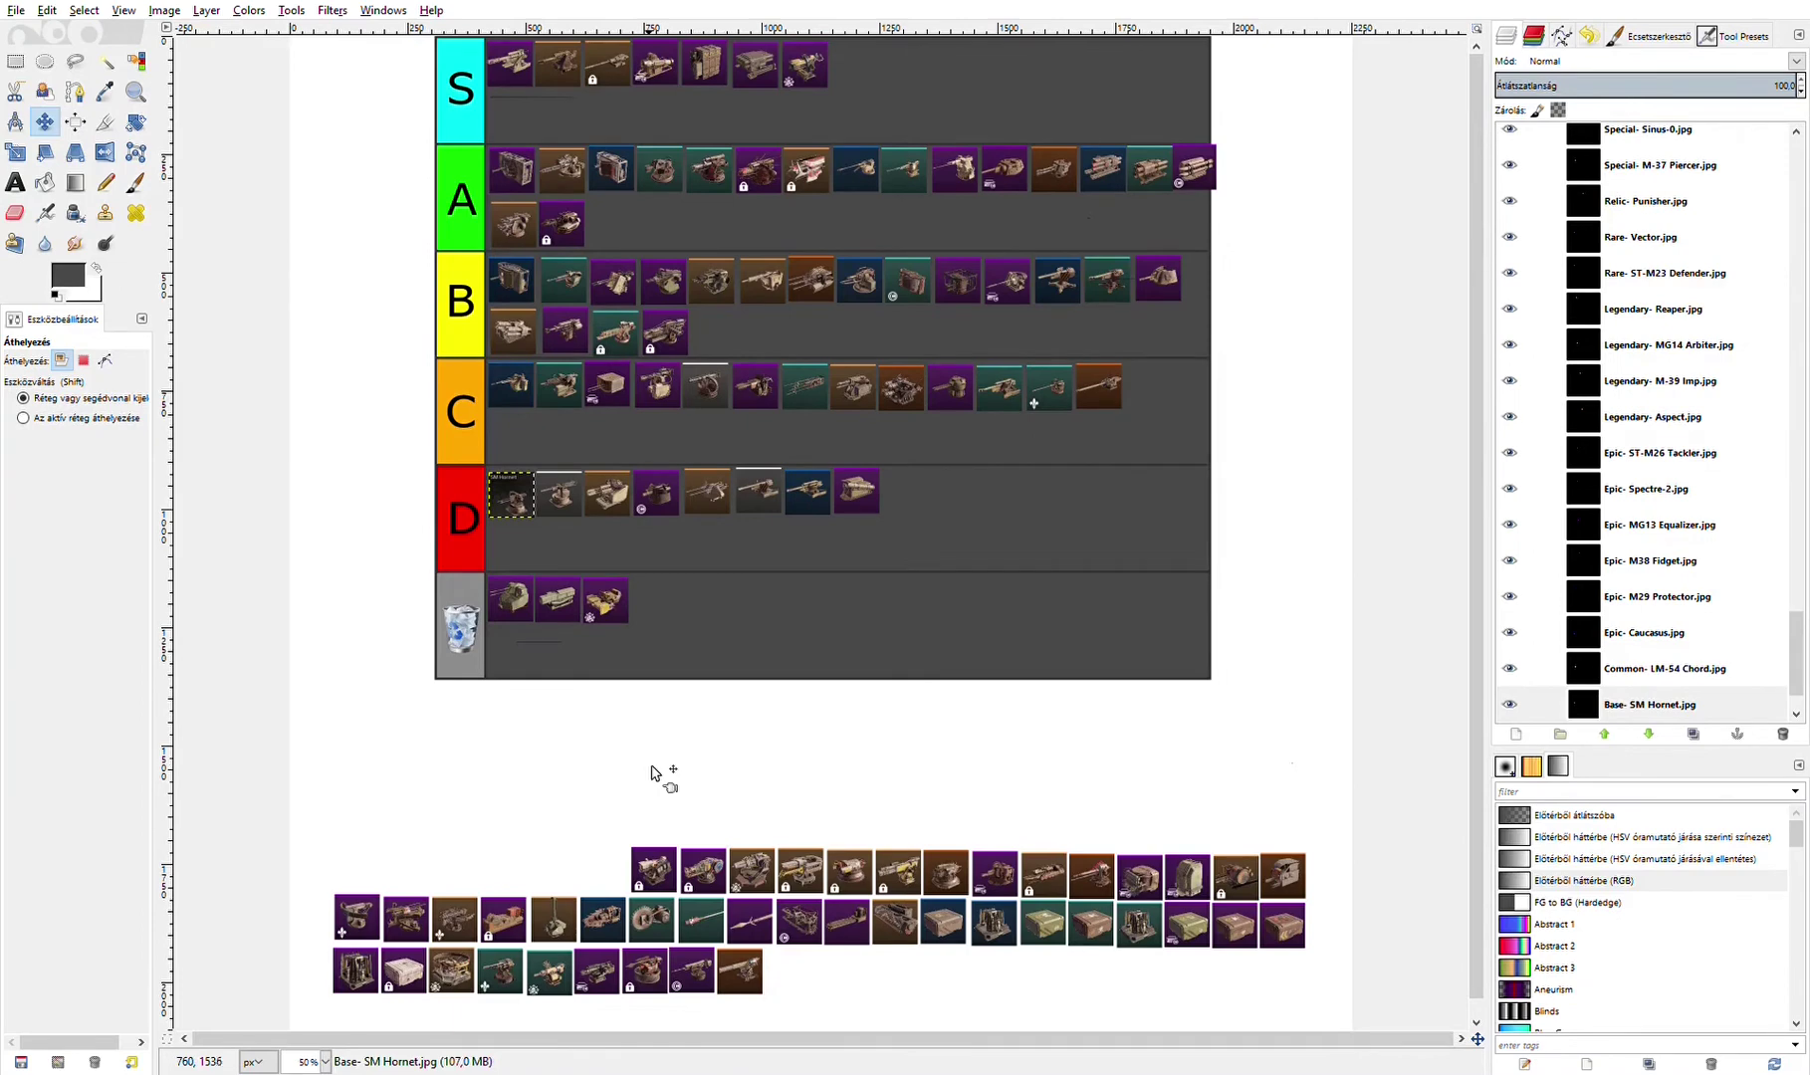
drag(654, 875, 907, 503)
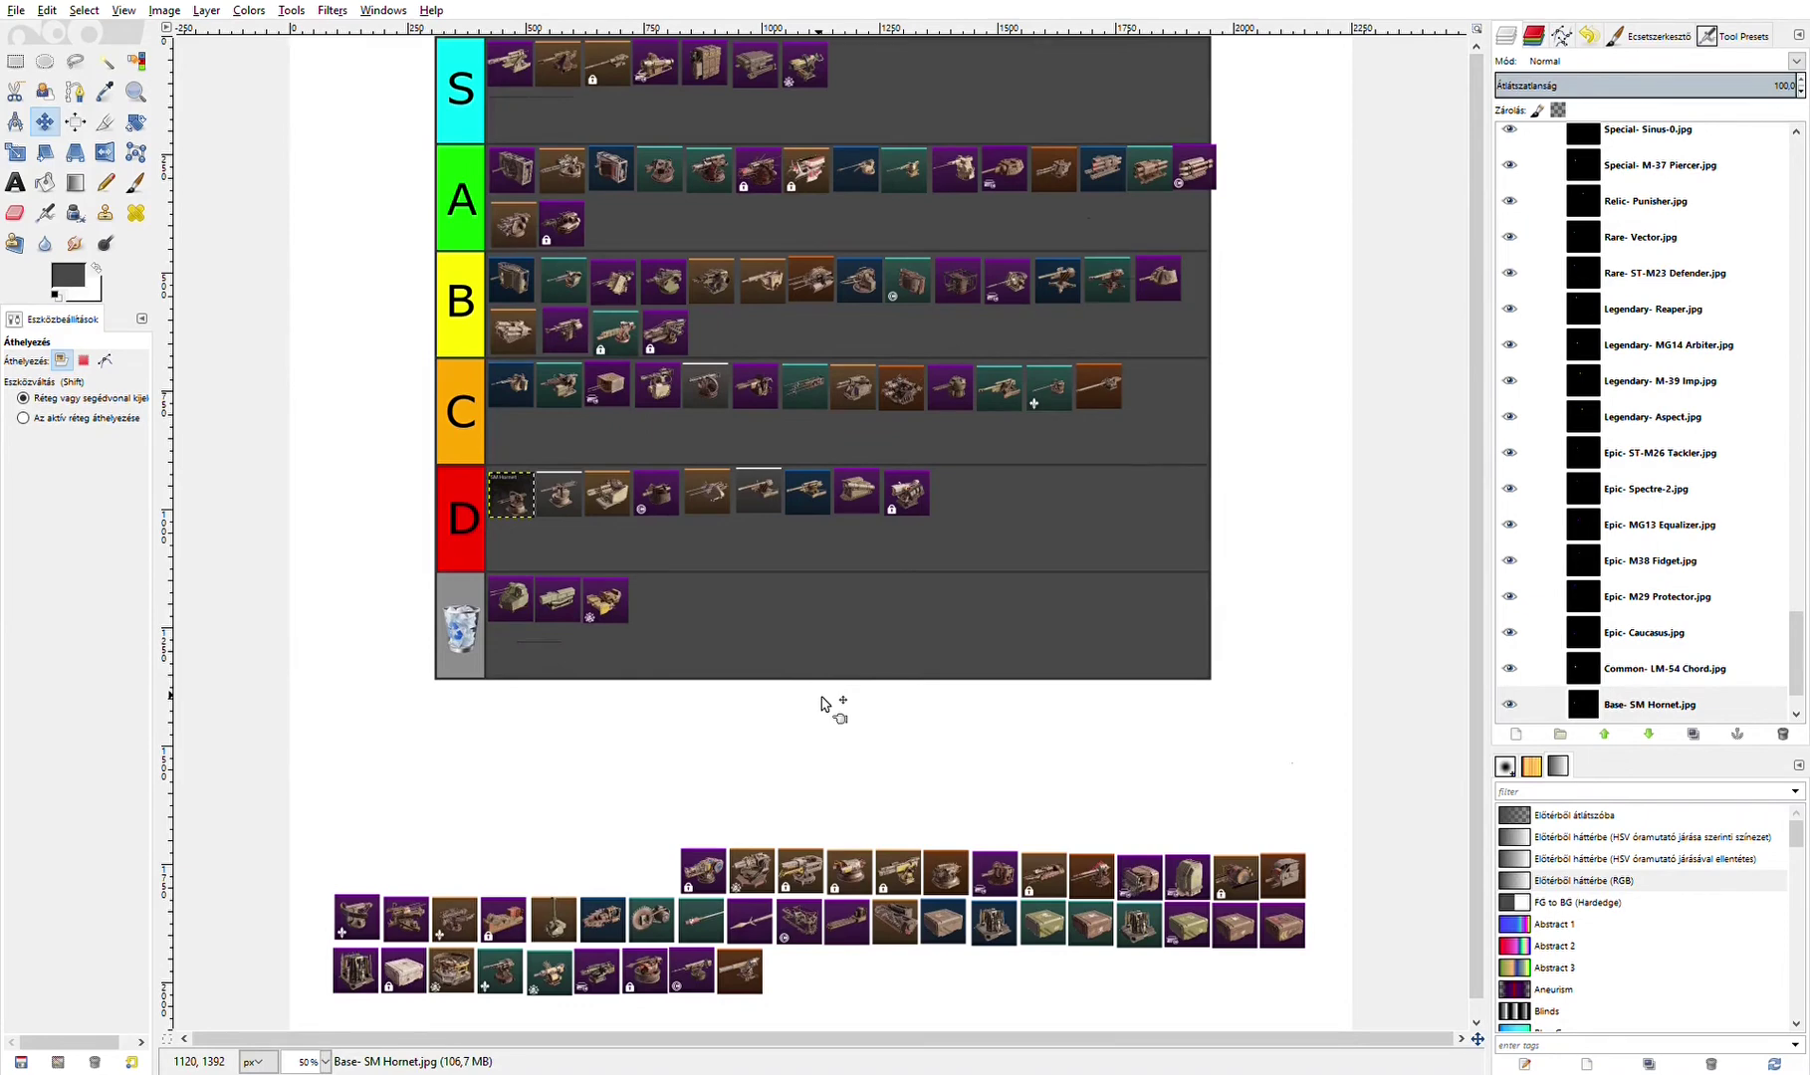
- Add the next locked purple icon and the locked gold Pulsar to tier A's second line, and the gold icon between them to tier C
drag(704, 869, 613, 226)
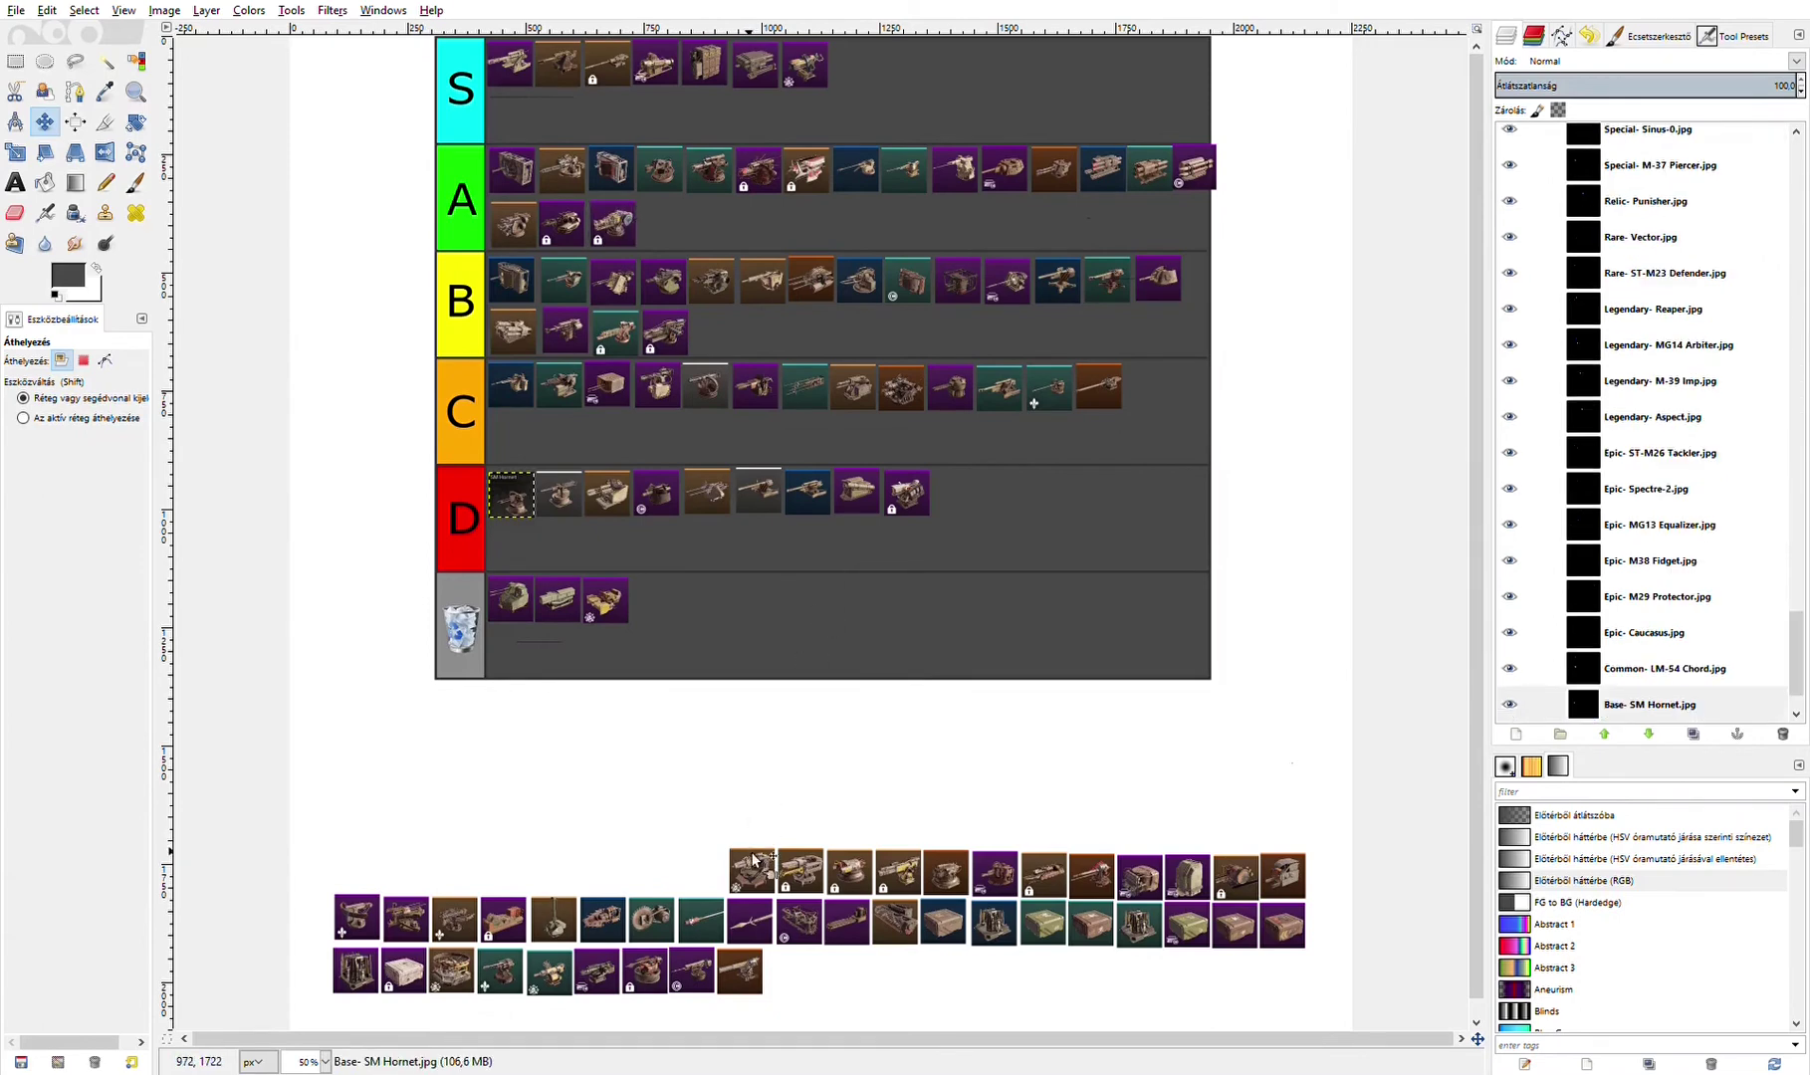
drag(756, 880, 1151, 393)
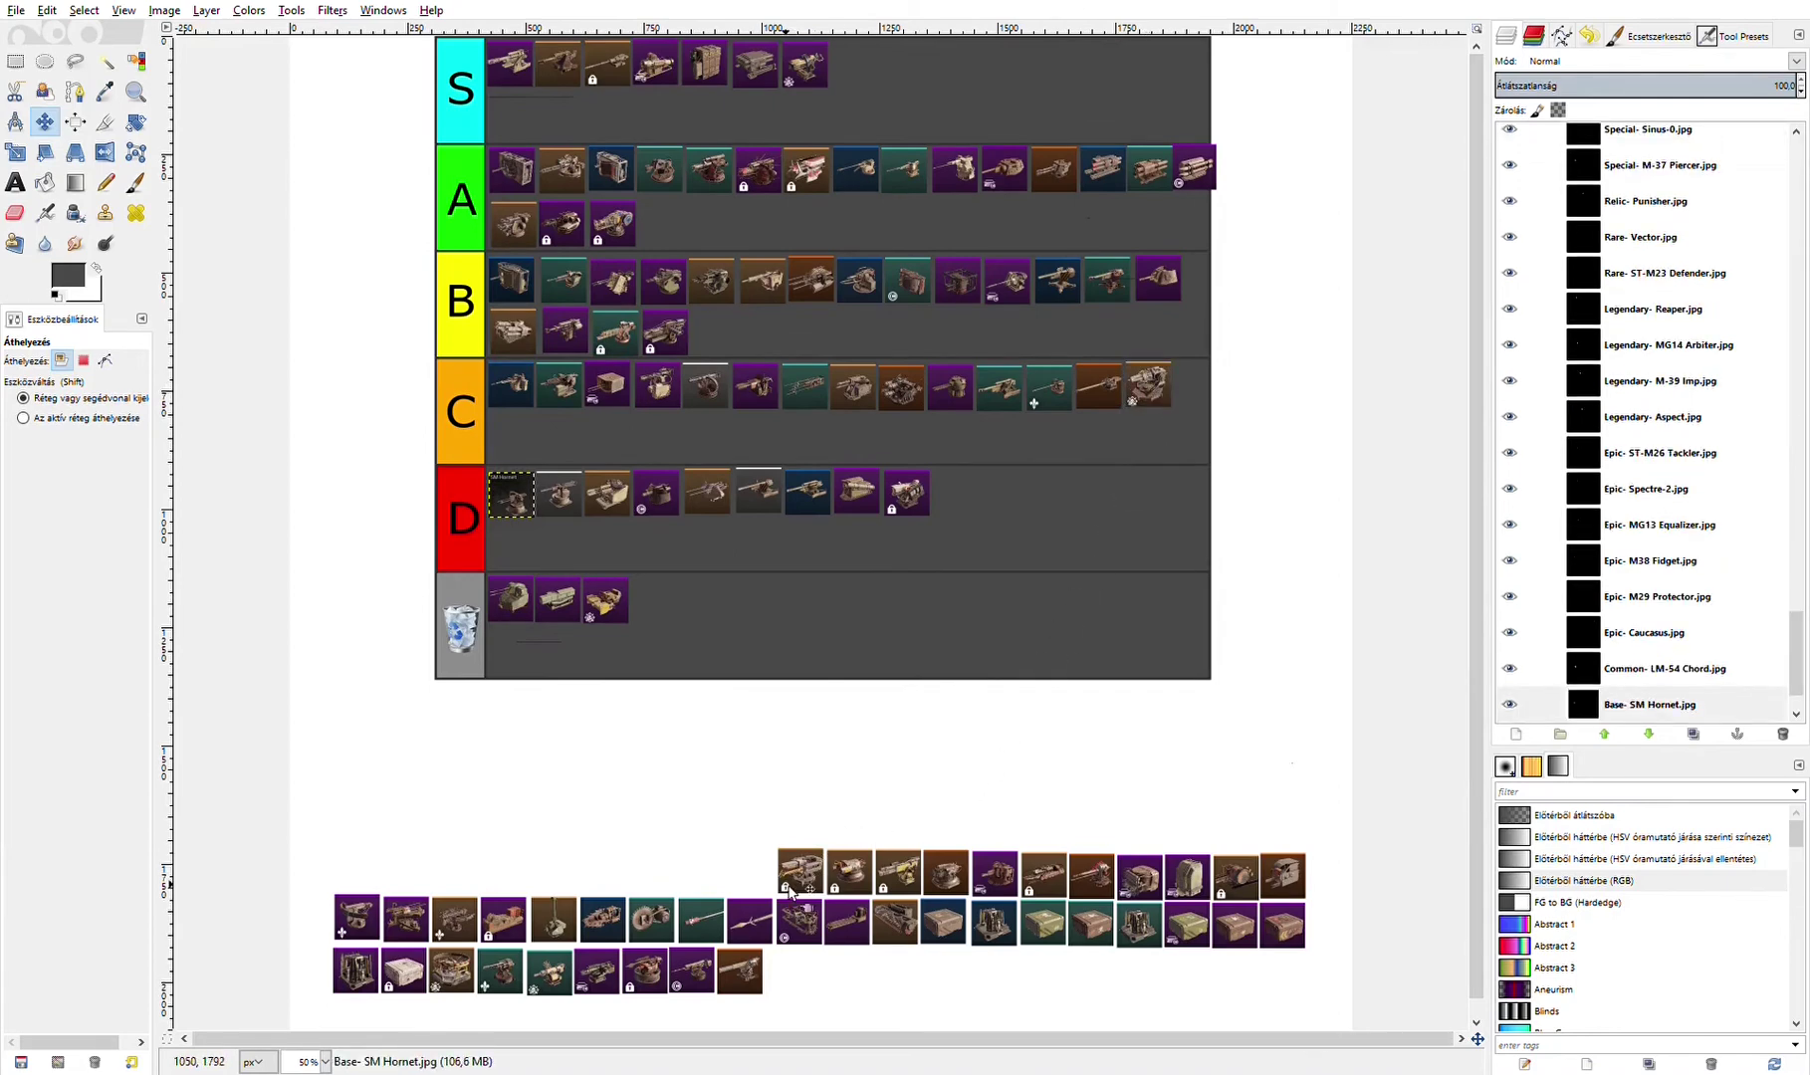
drag(804, 880, 947, 598)
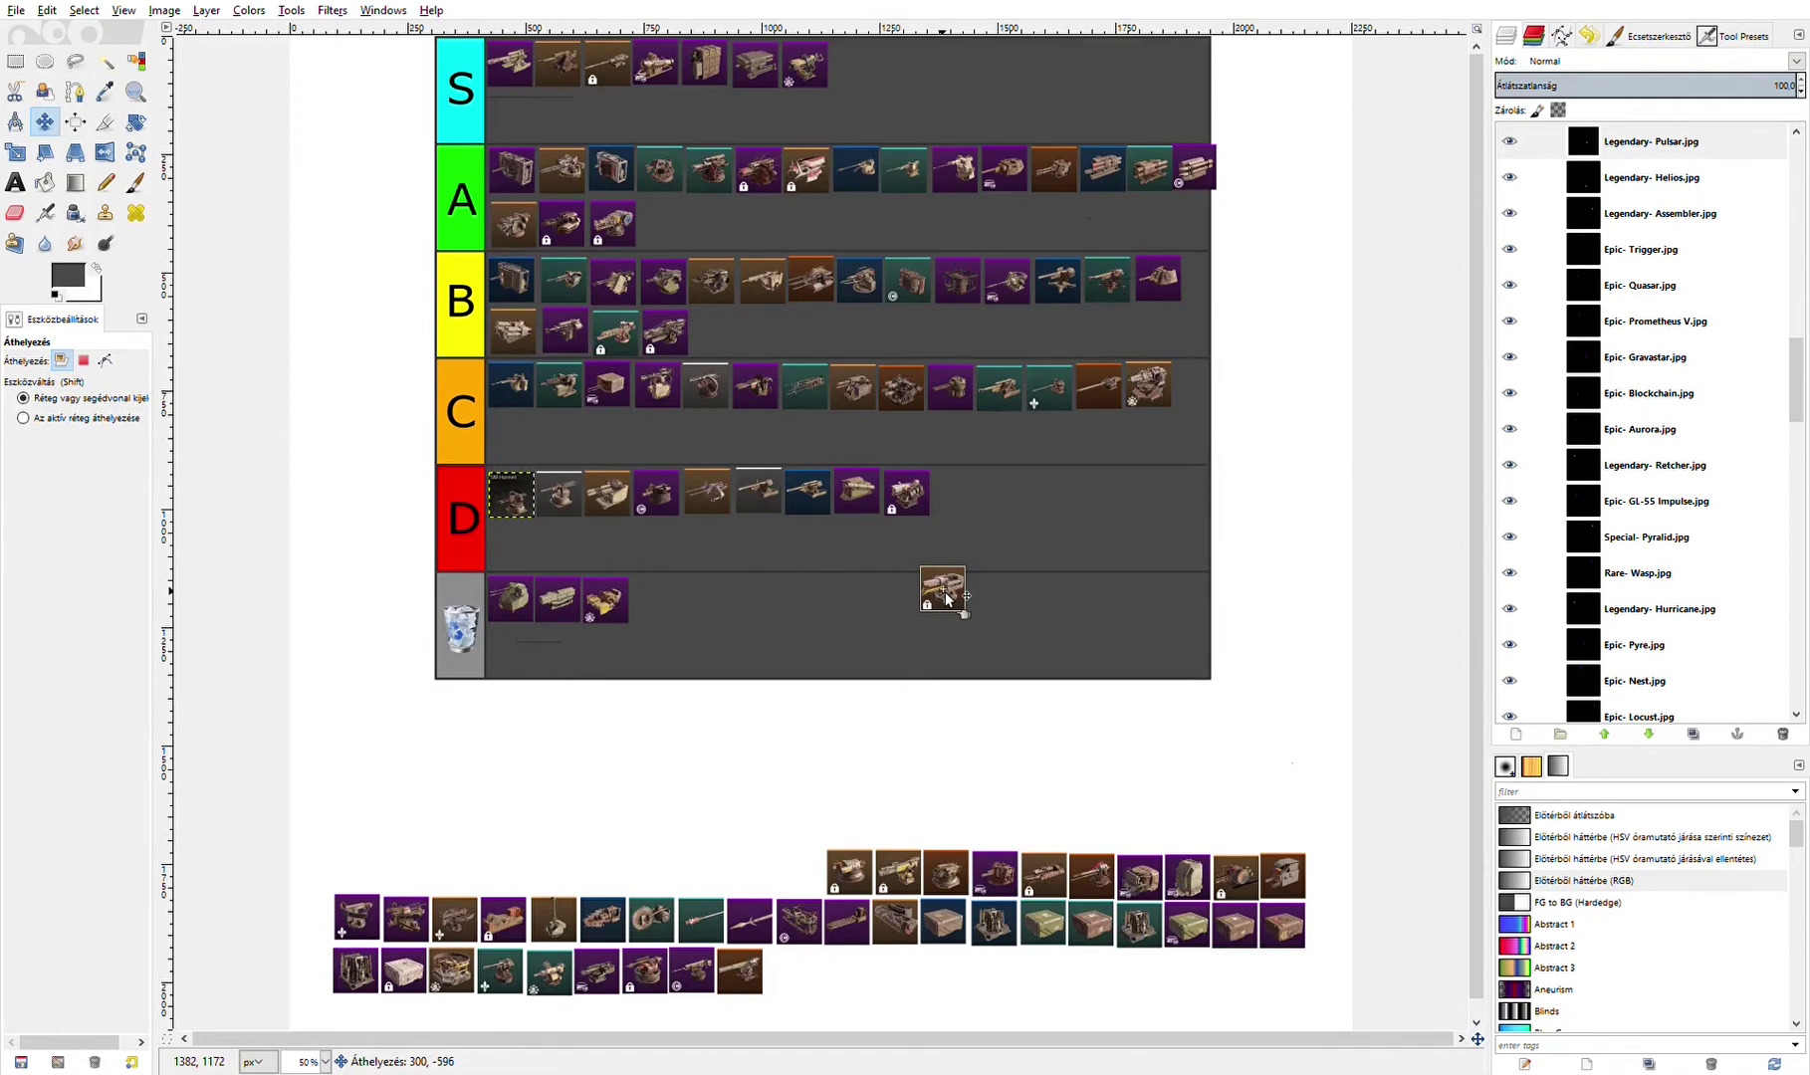
drag(947, 598, 665, 233)
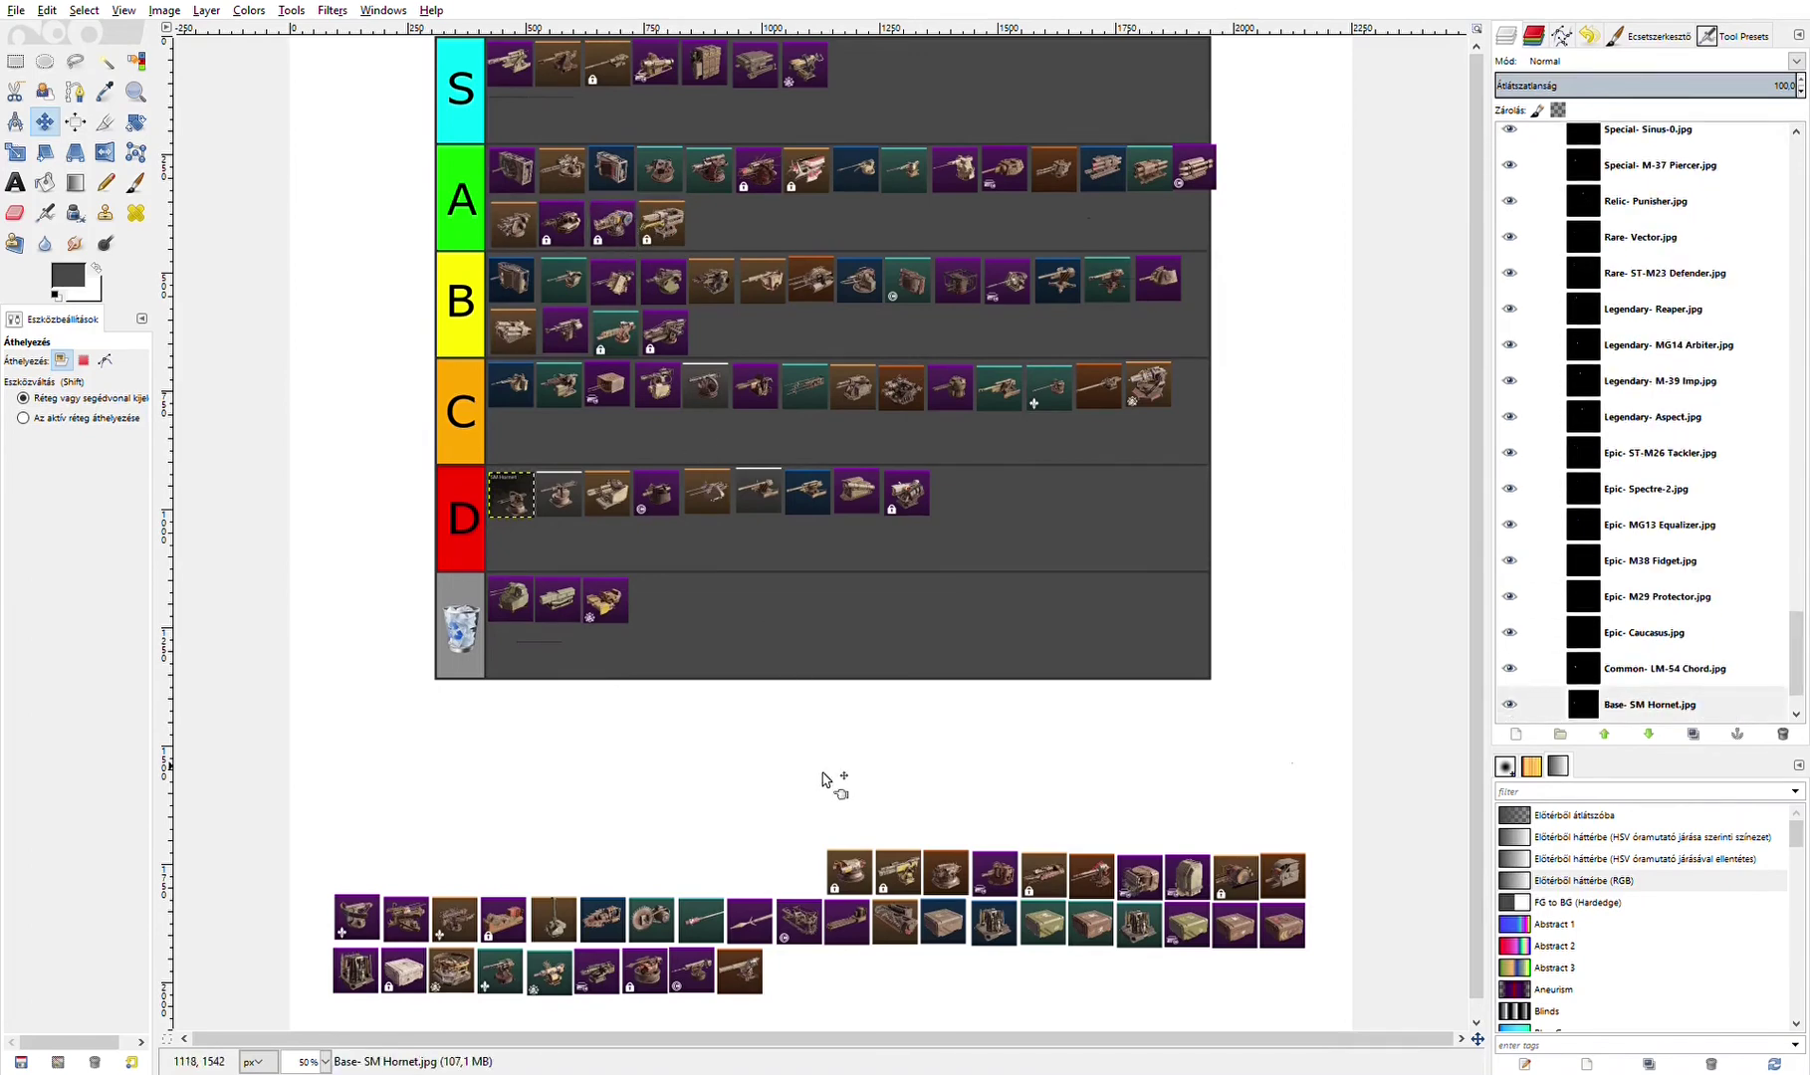
- Place the next locked gold icon and the orange icon at the end of tier D, and the locked gold one between them in tier A
drag(862, 888, 965, 504)
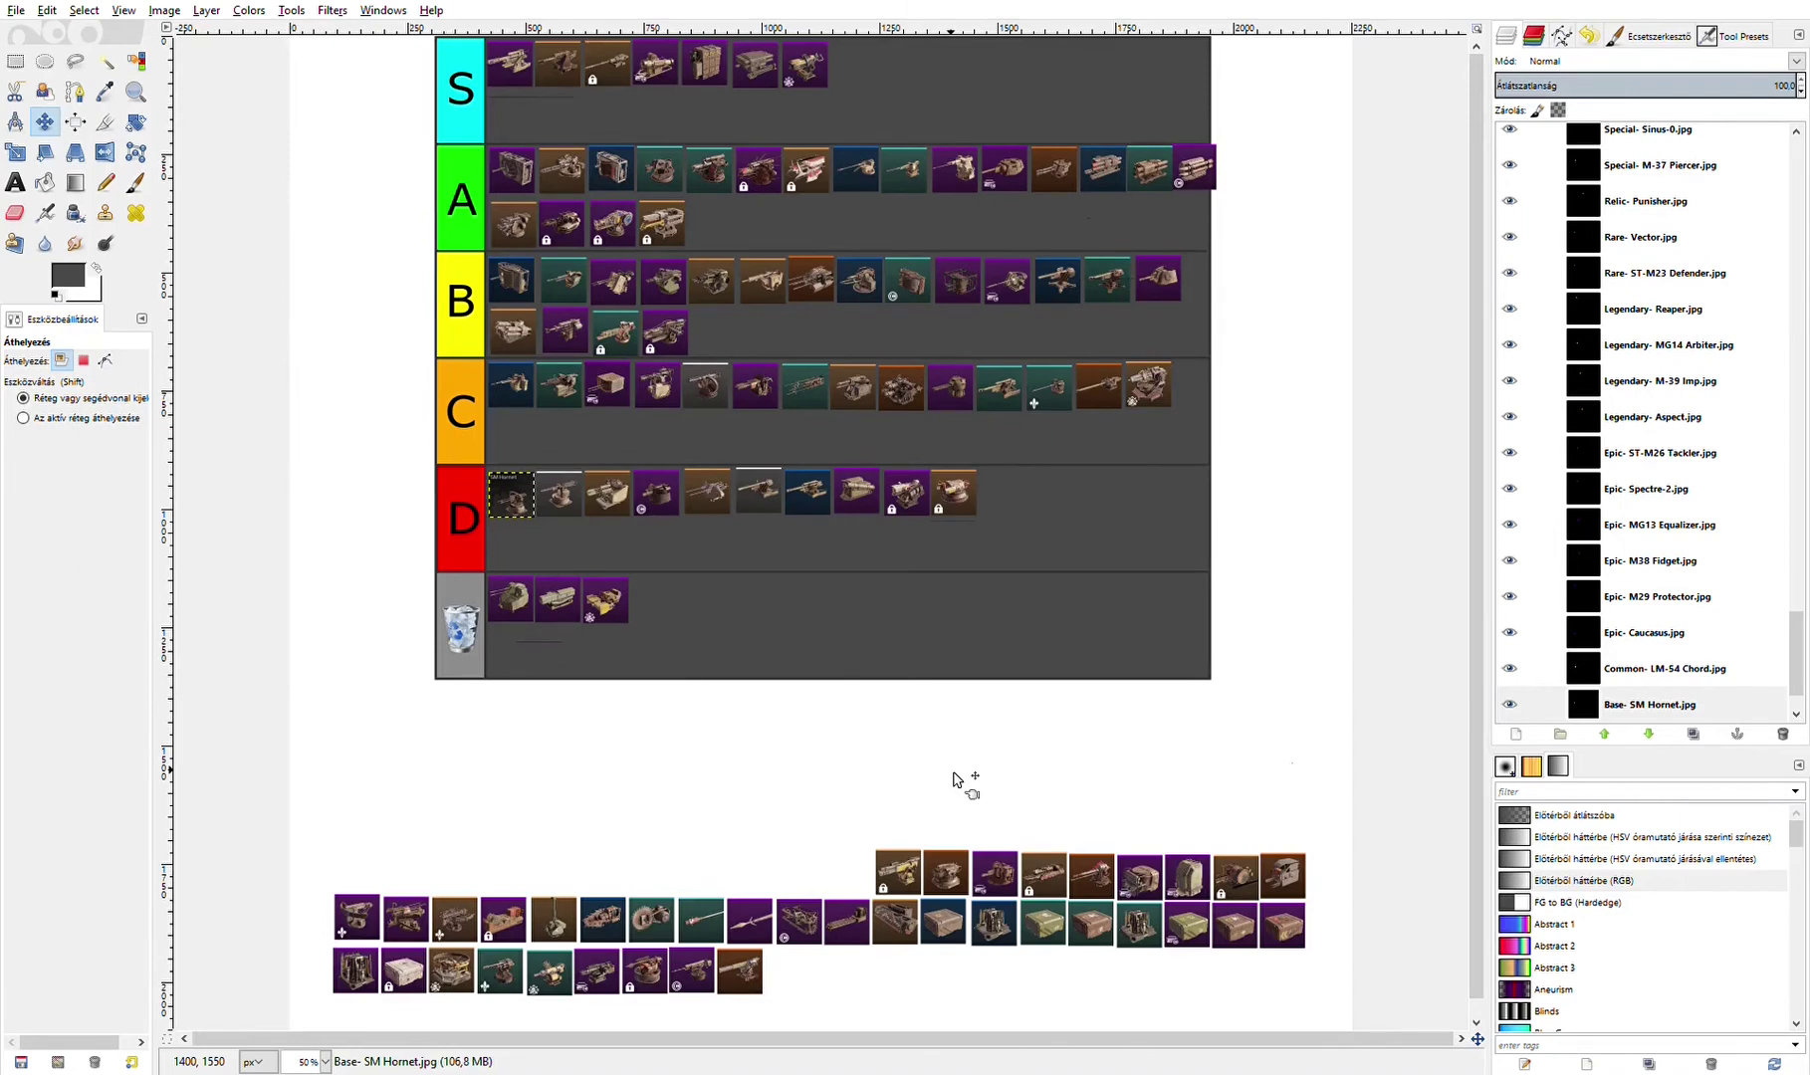
drag(899, 875, 716, 237)
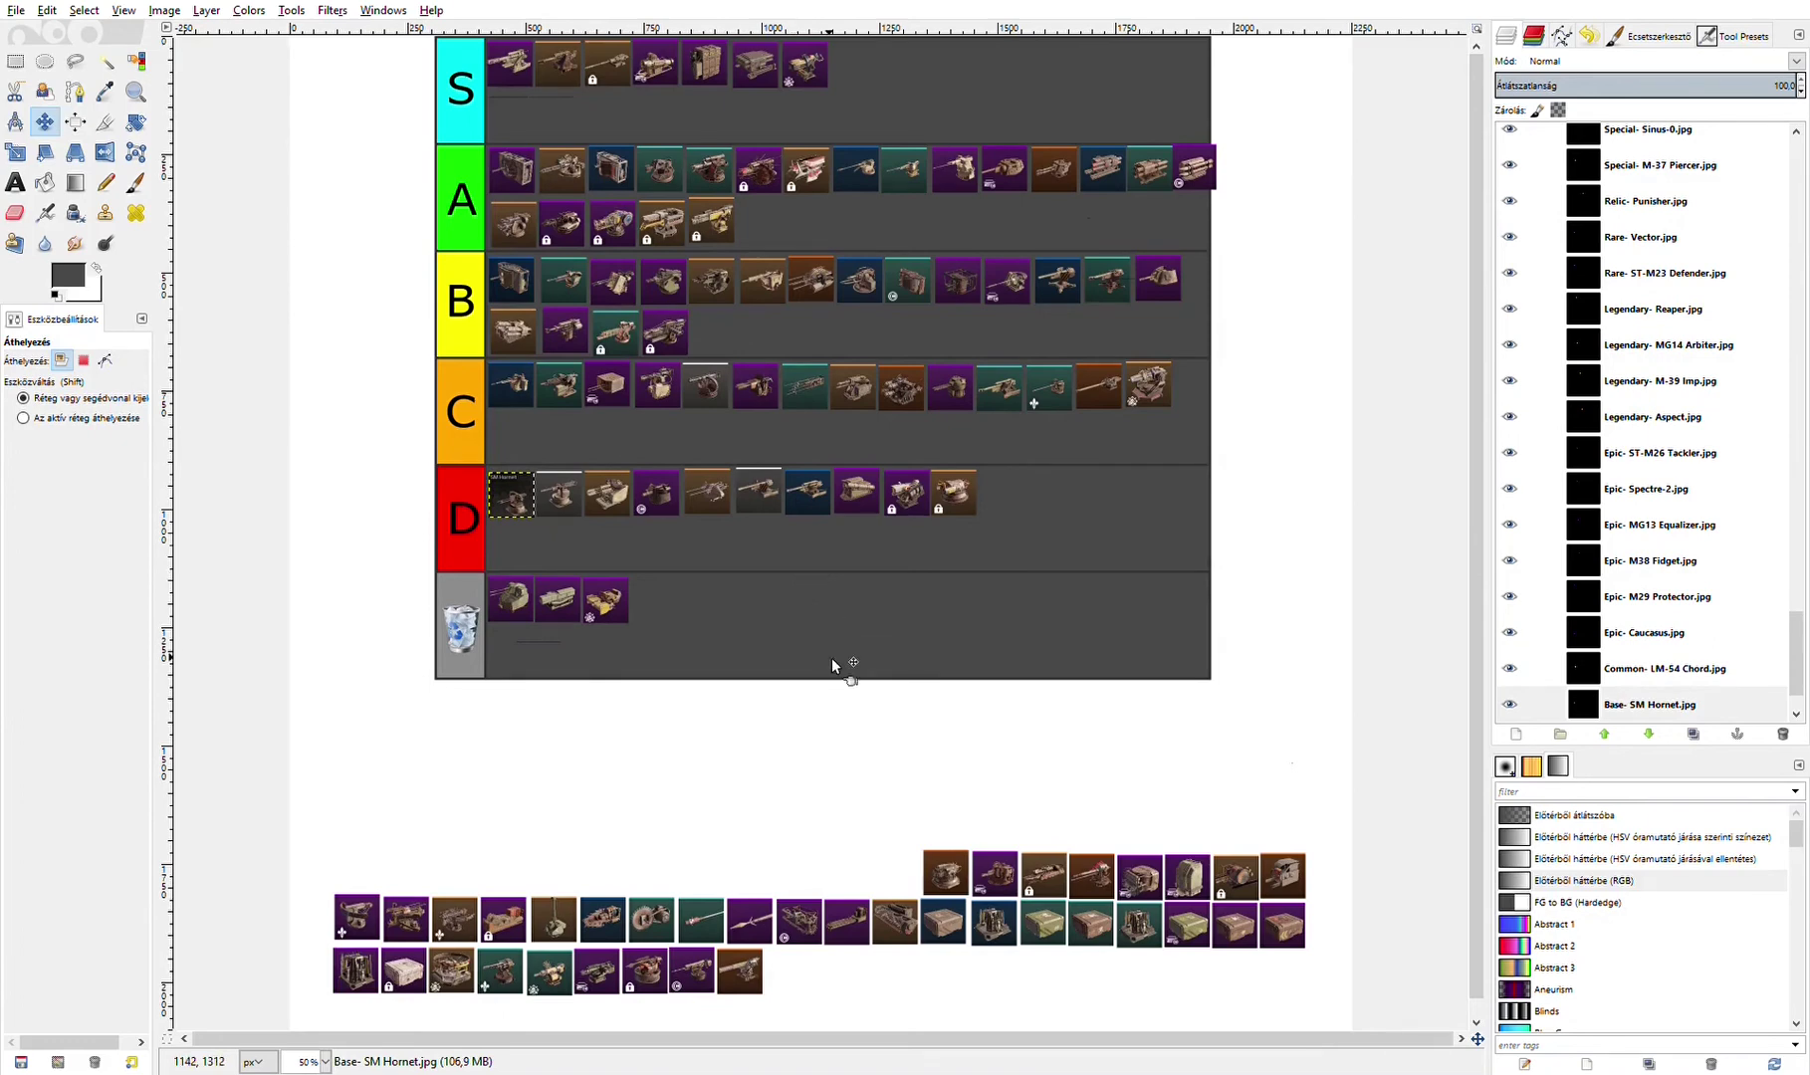
drag(952, 880, 1012, 504)
click(984, 664)
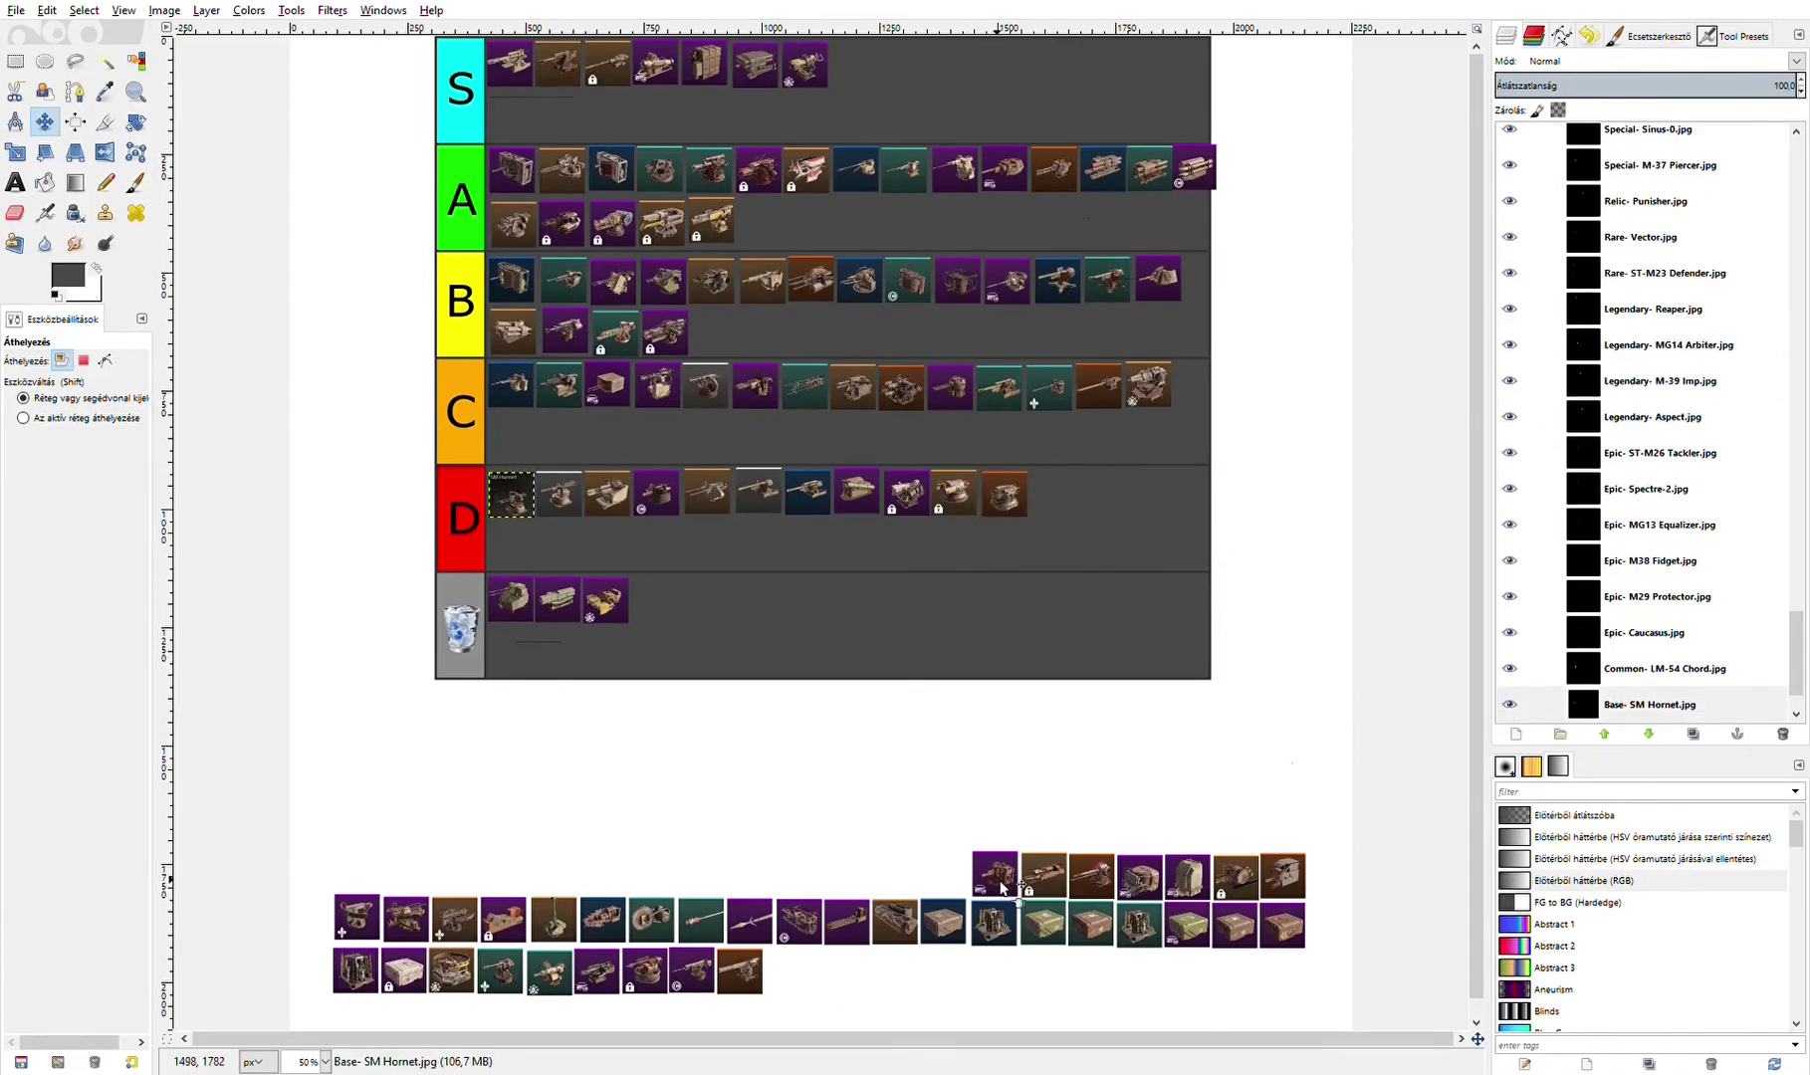
- Place the next purple icon at the end of tier S, and the locked gold and orange icons after it at the end of tier D
drag(1001, 889, 861, 79)
drag(1052, 878, 1060, 500)
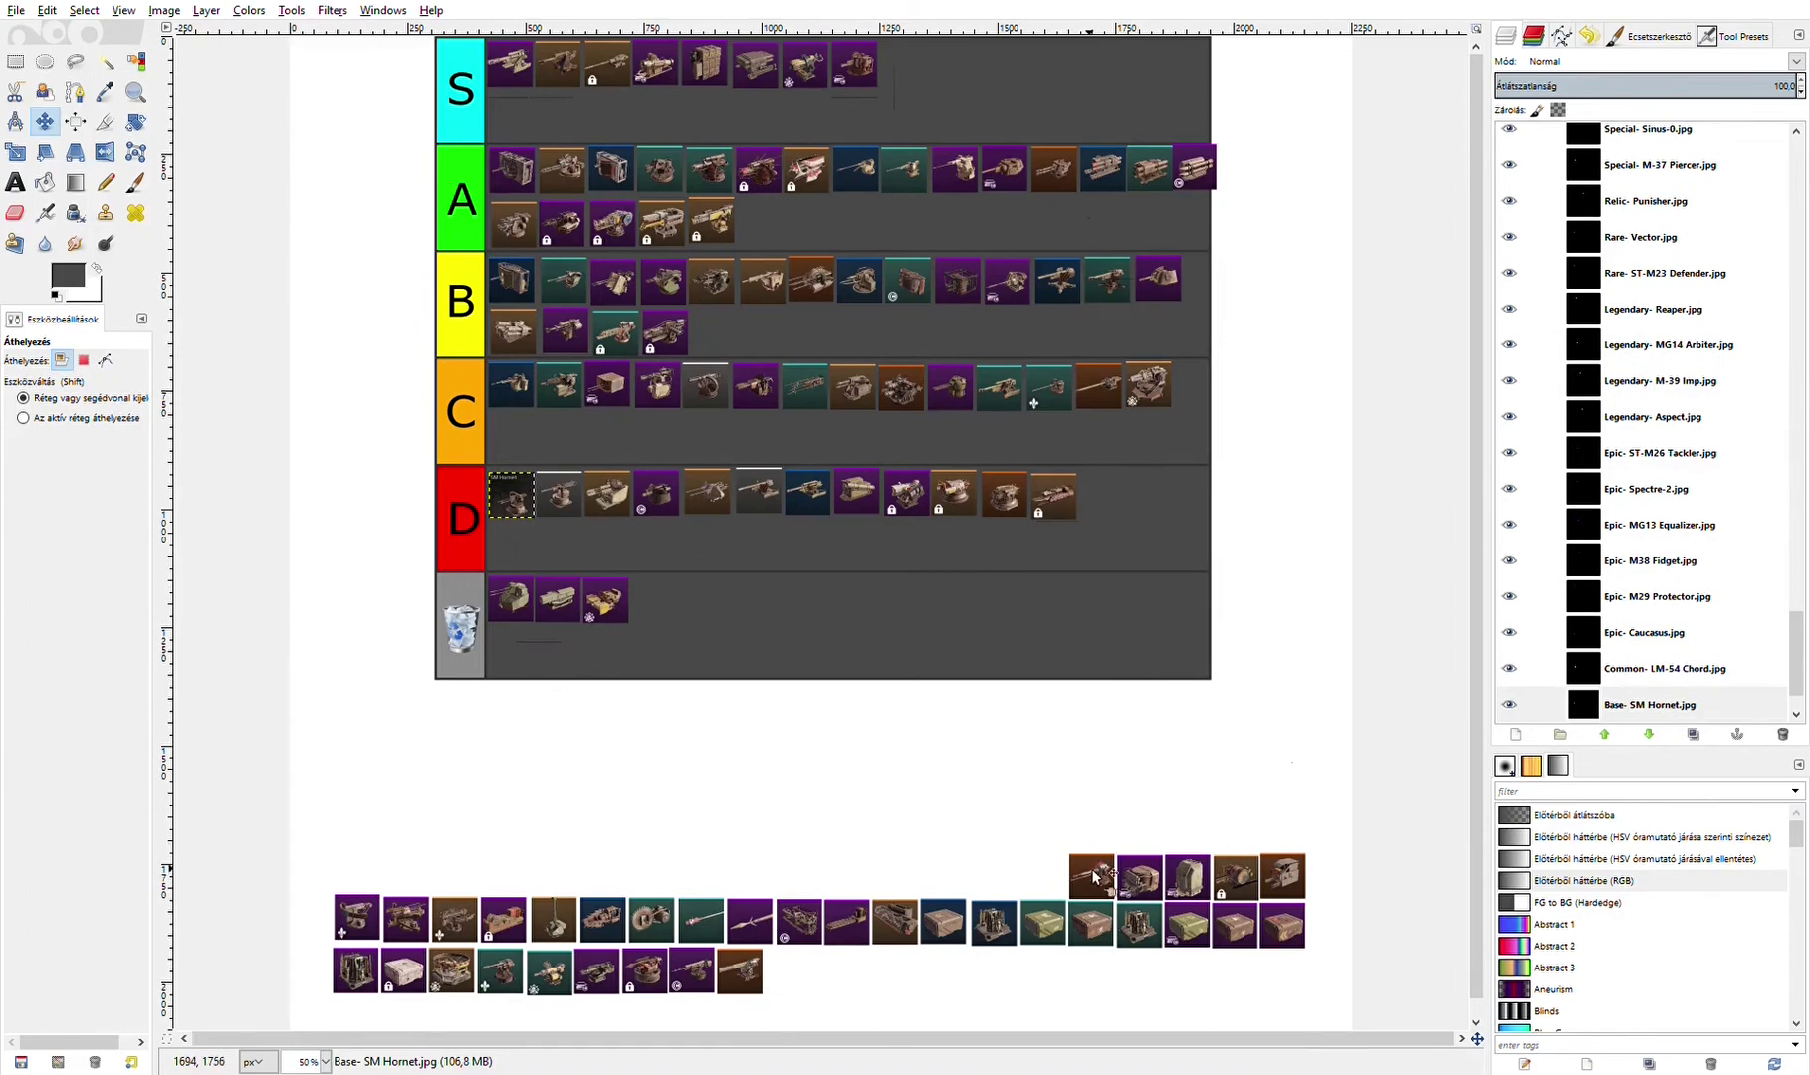
drag(1093, 877, 1105, 497)
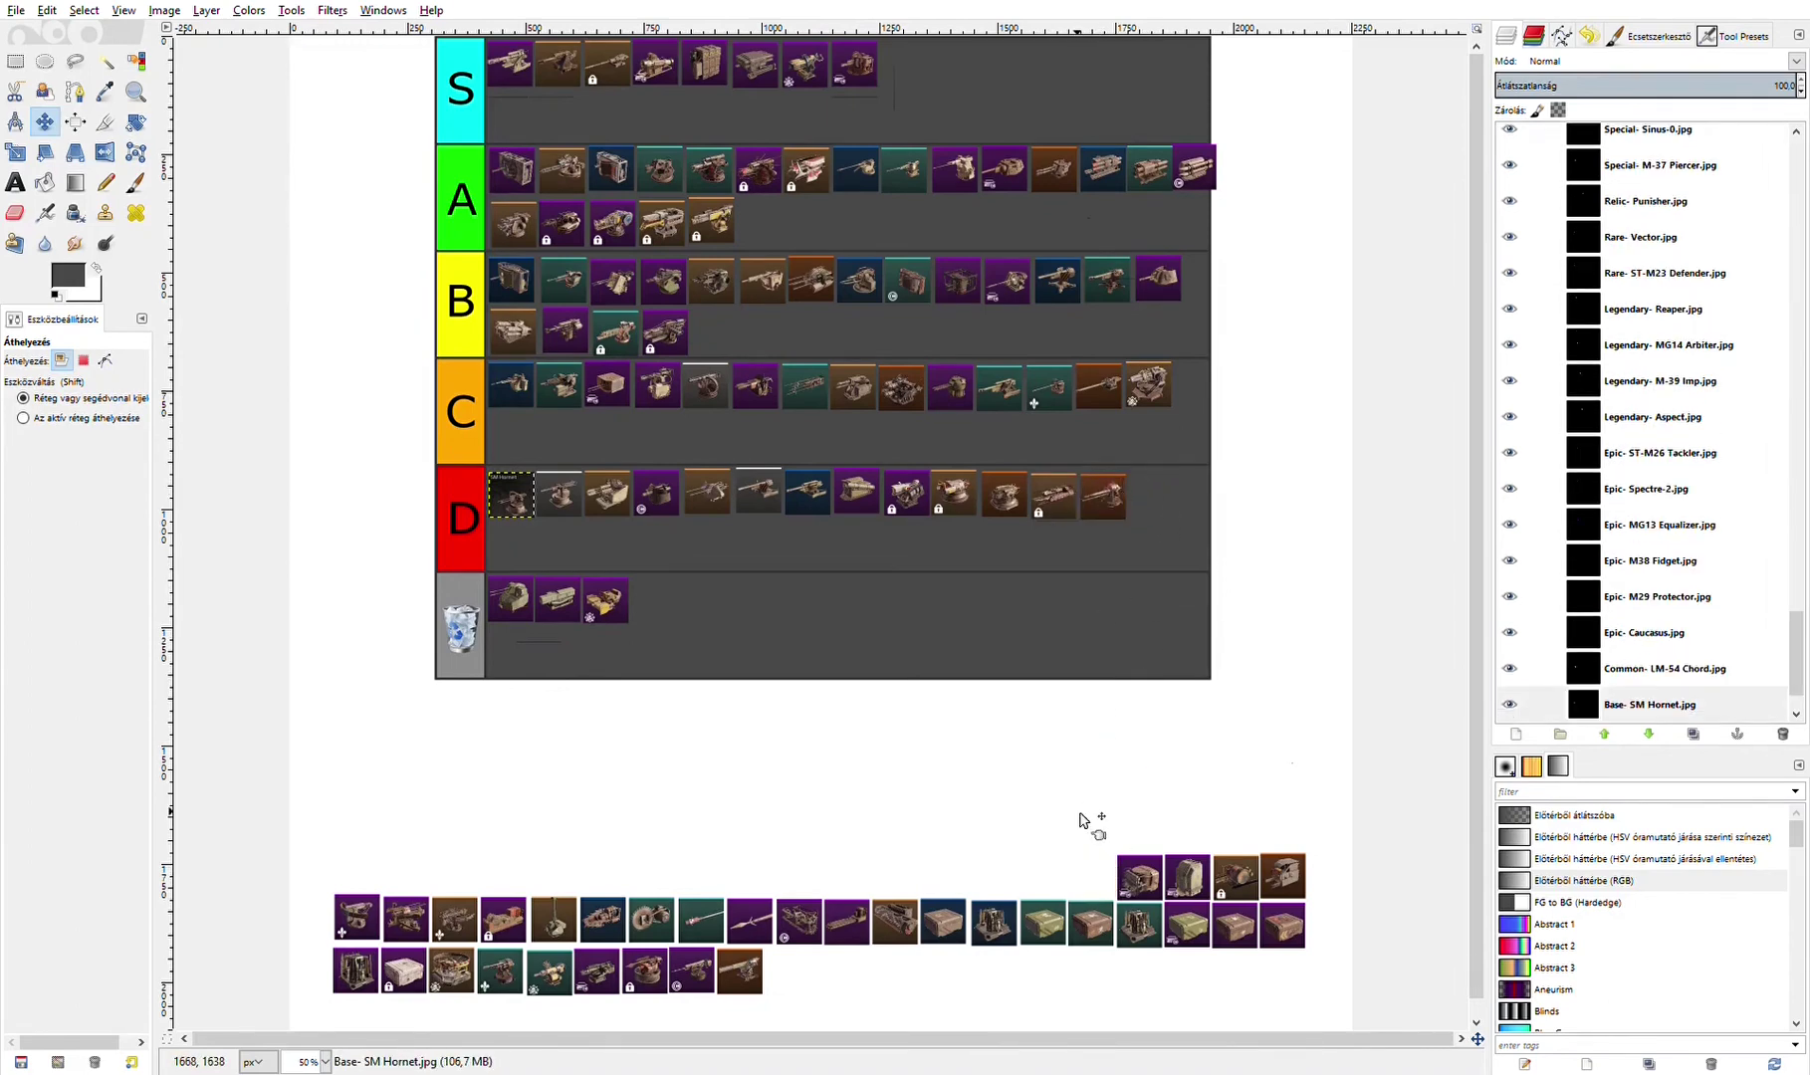
- Place the next two purple icons: the first at the end of tier S, the second at the end of tier B's second line
drag(1141, 868, 916, 79)
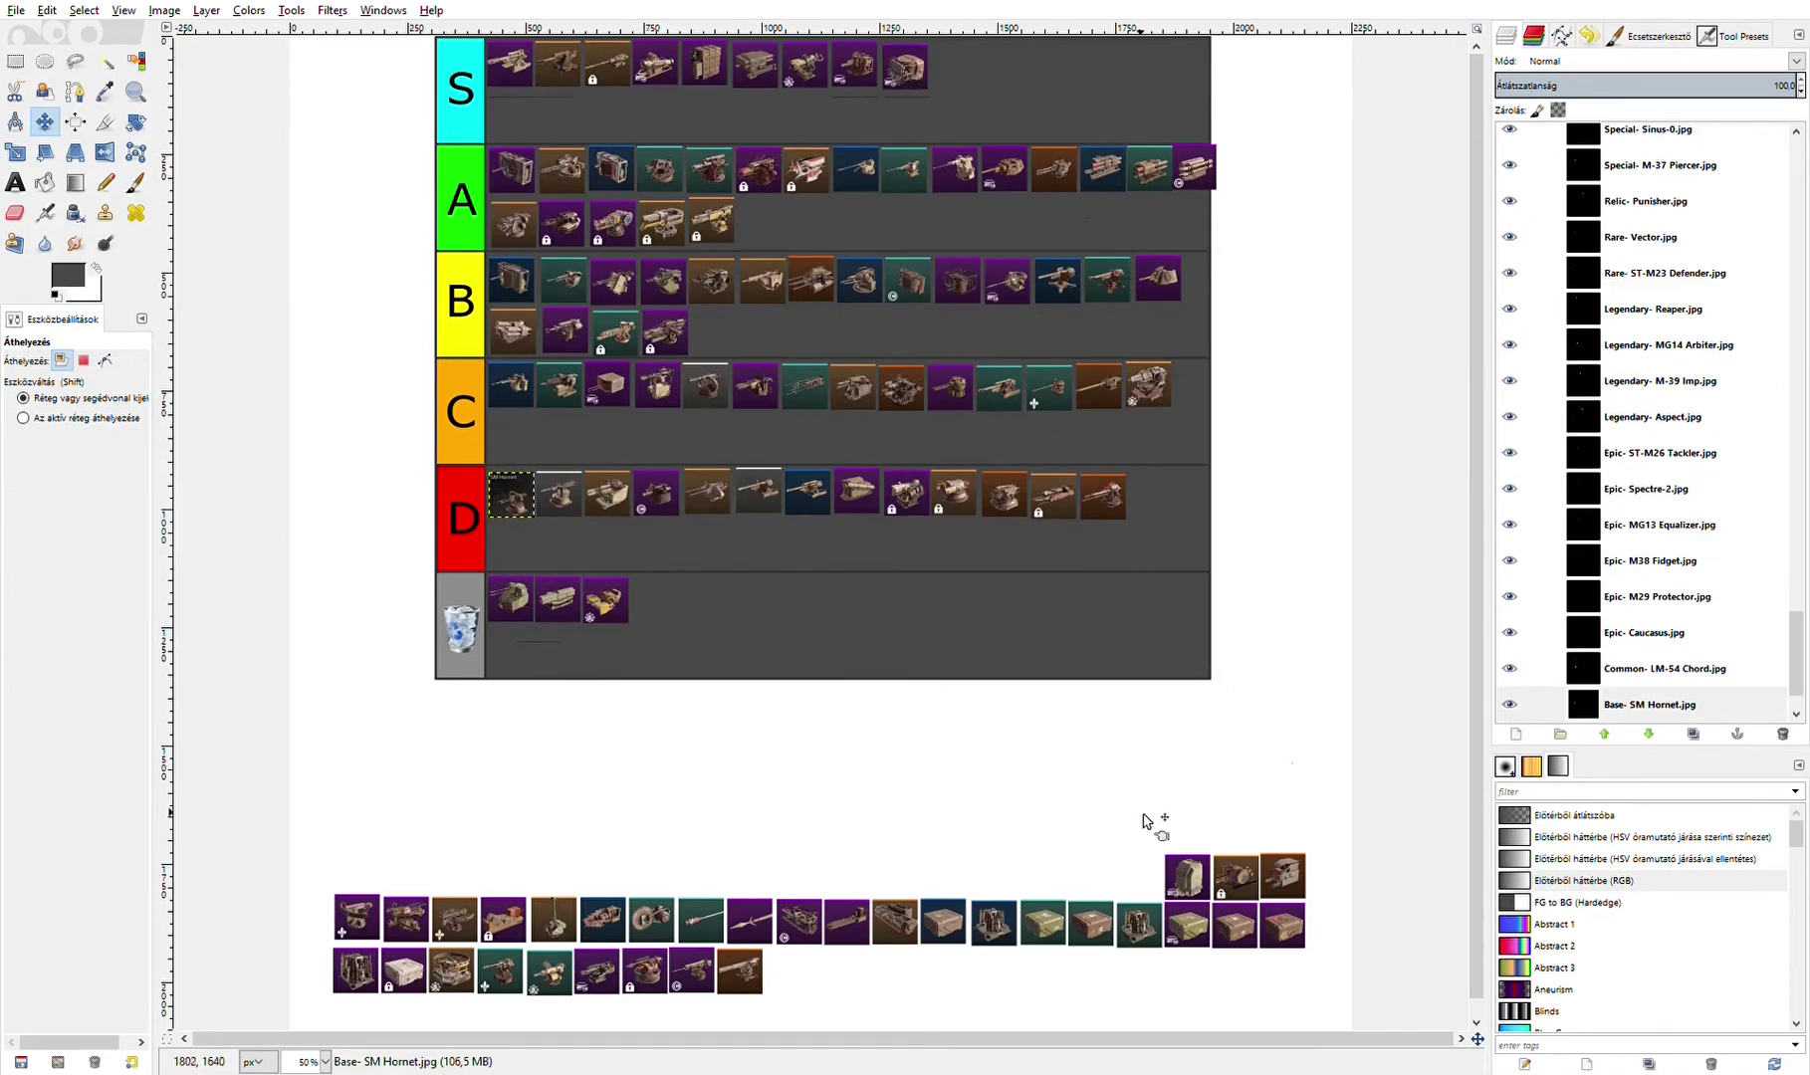
drag(1195, 893, 763, 221)
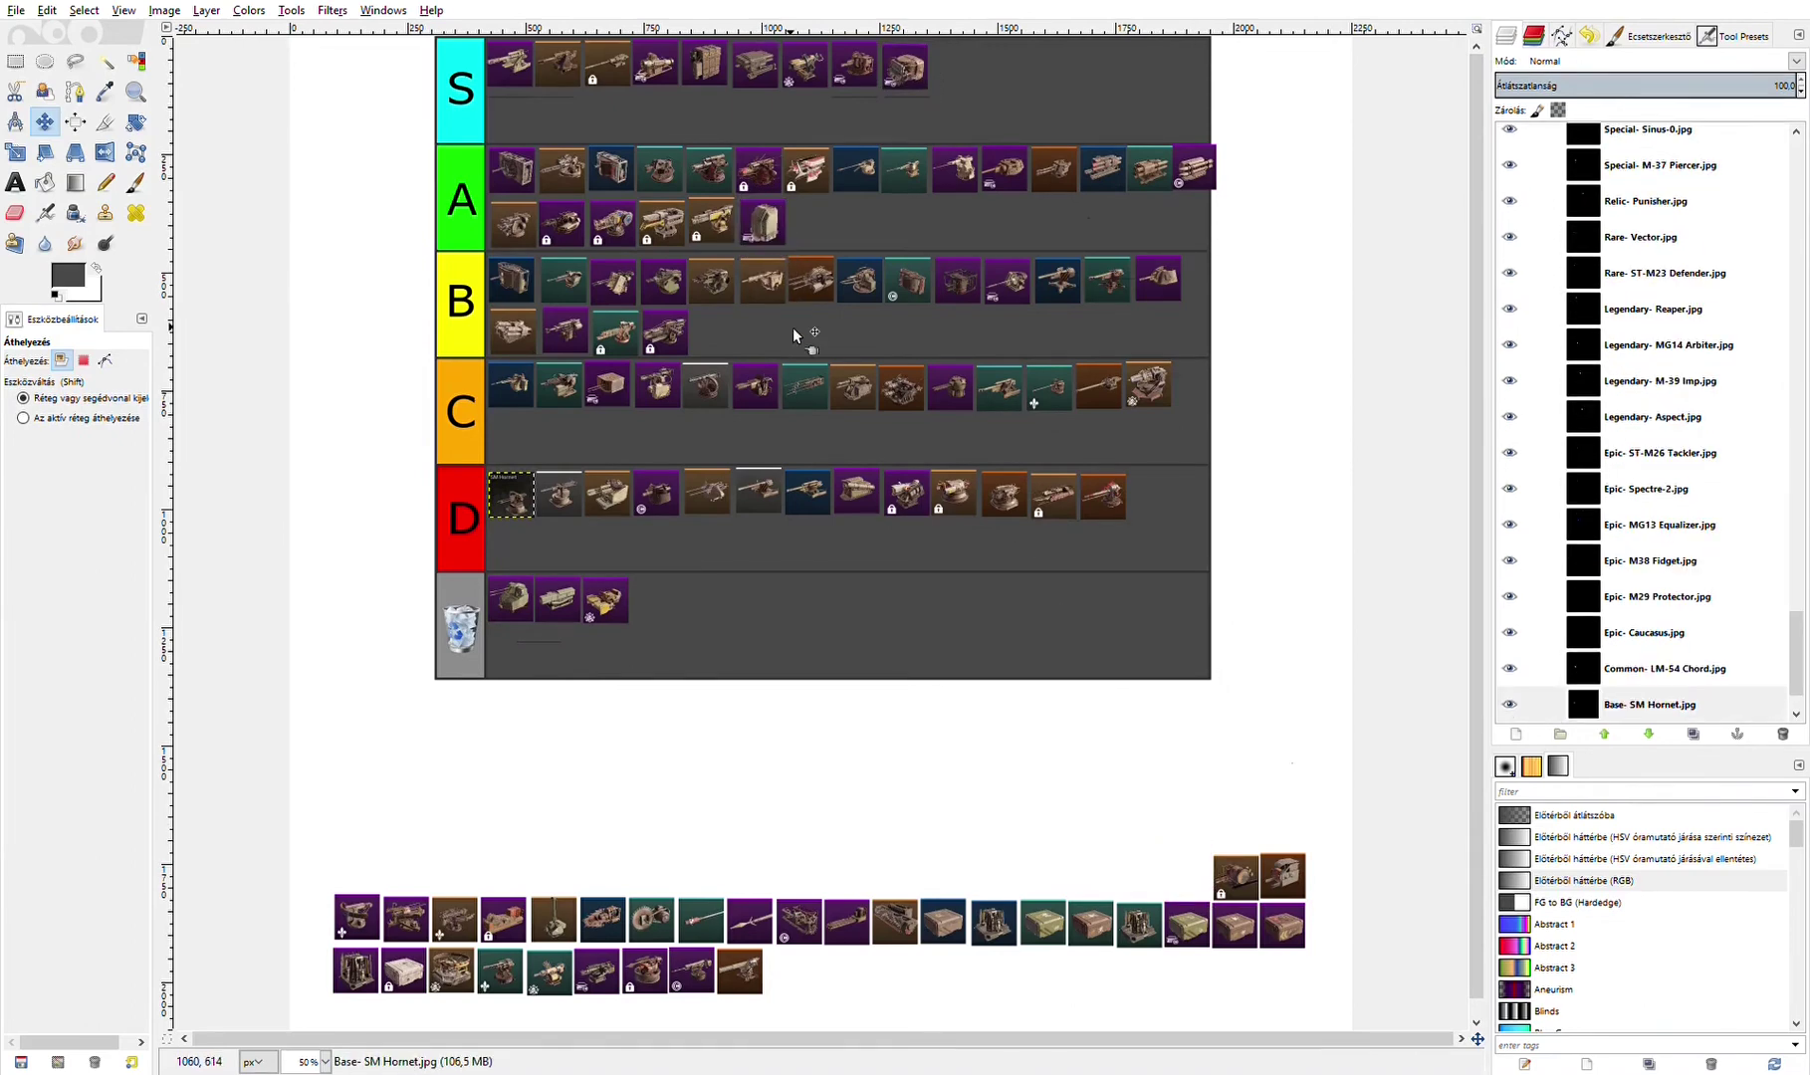
drag(771, 243, 723, 344)
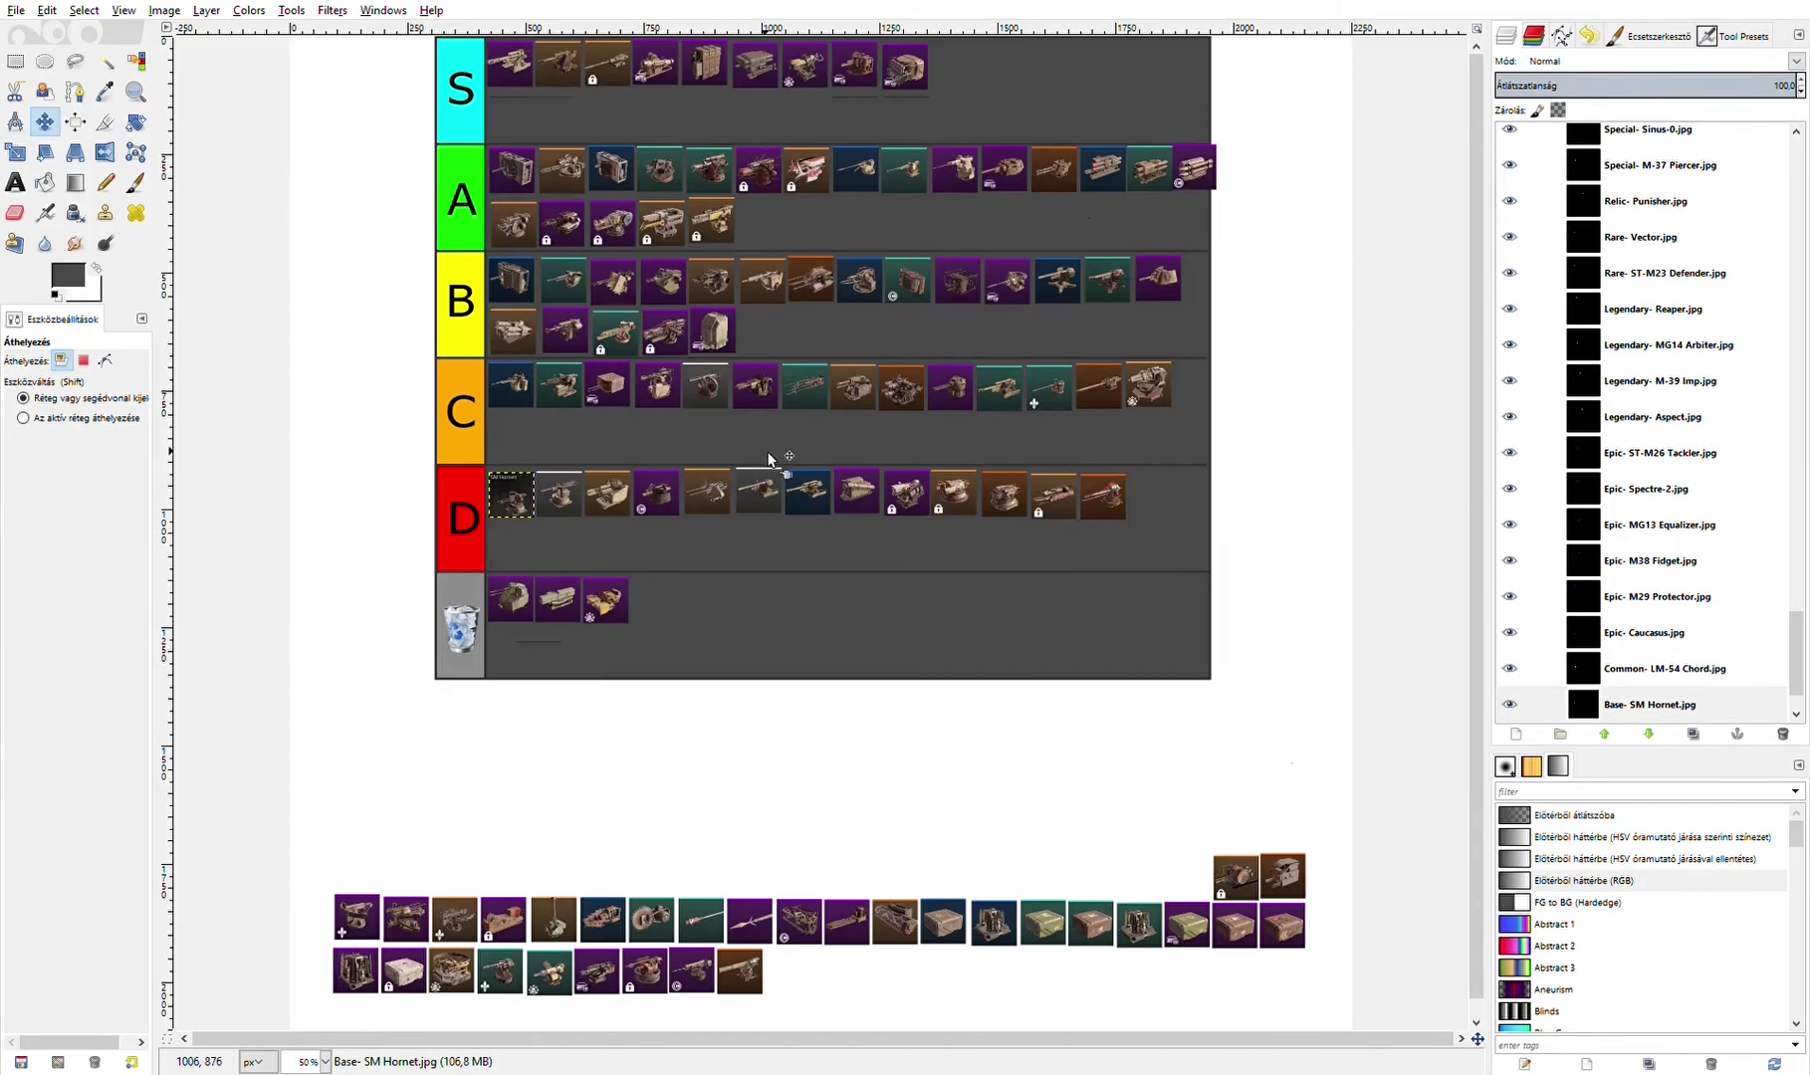
- Place the row's remaining locked gold icon in tier D, its orange icon in tier S, and the plus-marked purple icon on tier C's second line
drag(1259, 883, 1156, 501)
click(1112, 821)
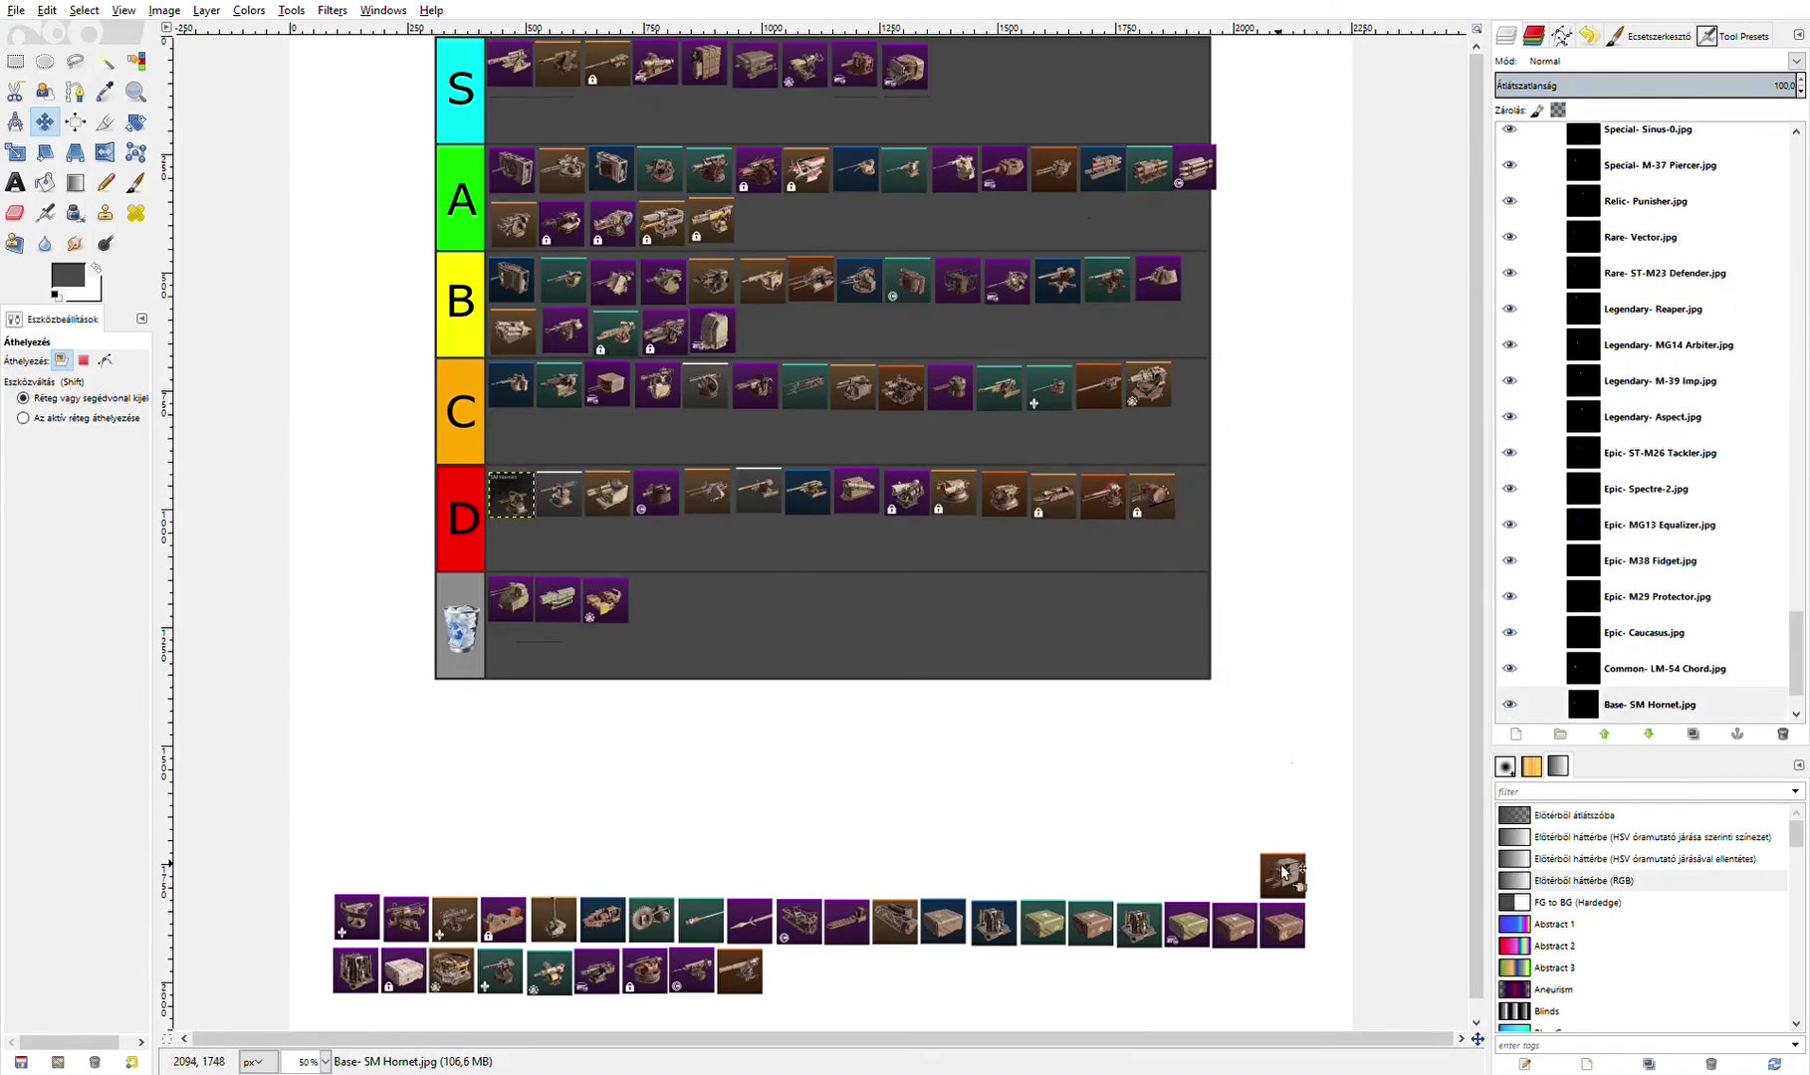
drag(1283, 873, 954, 67)
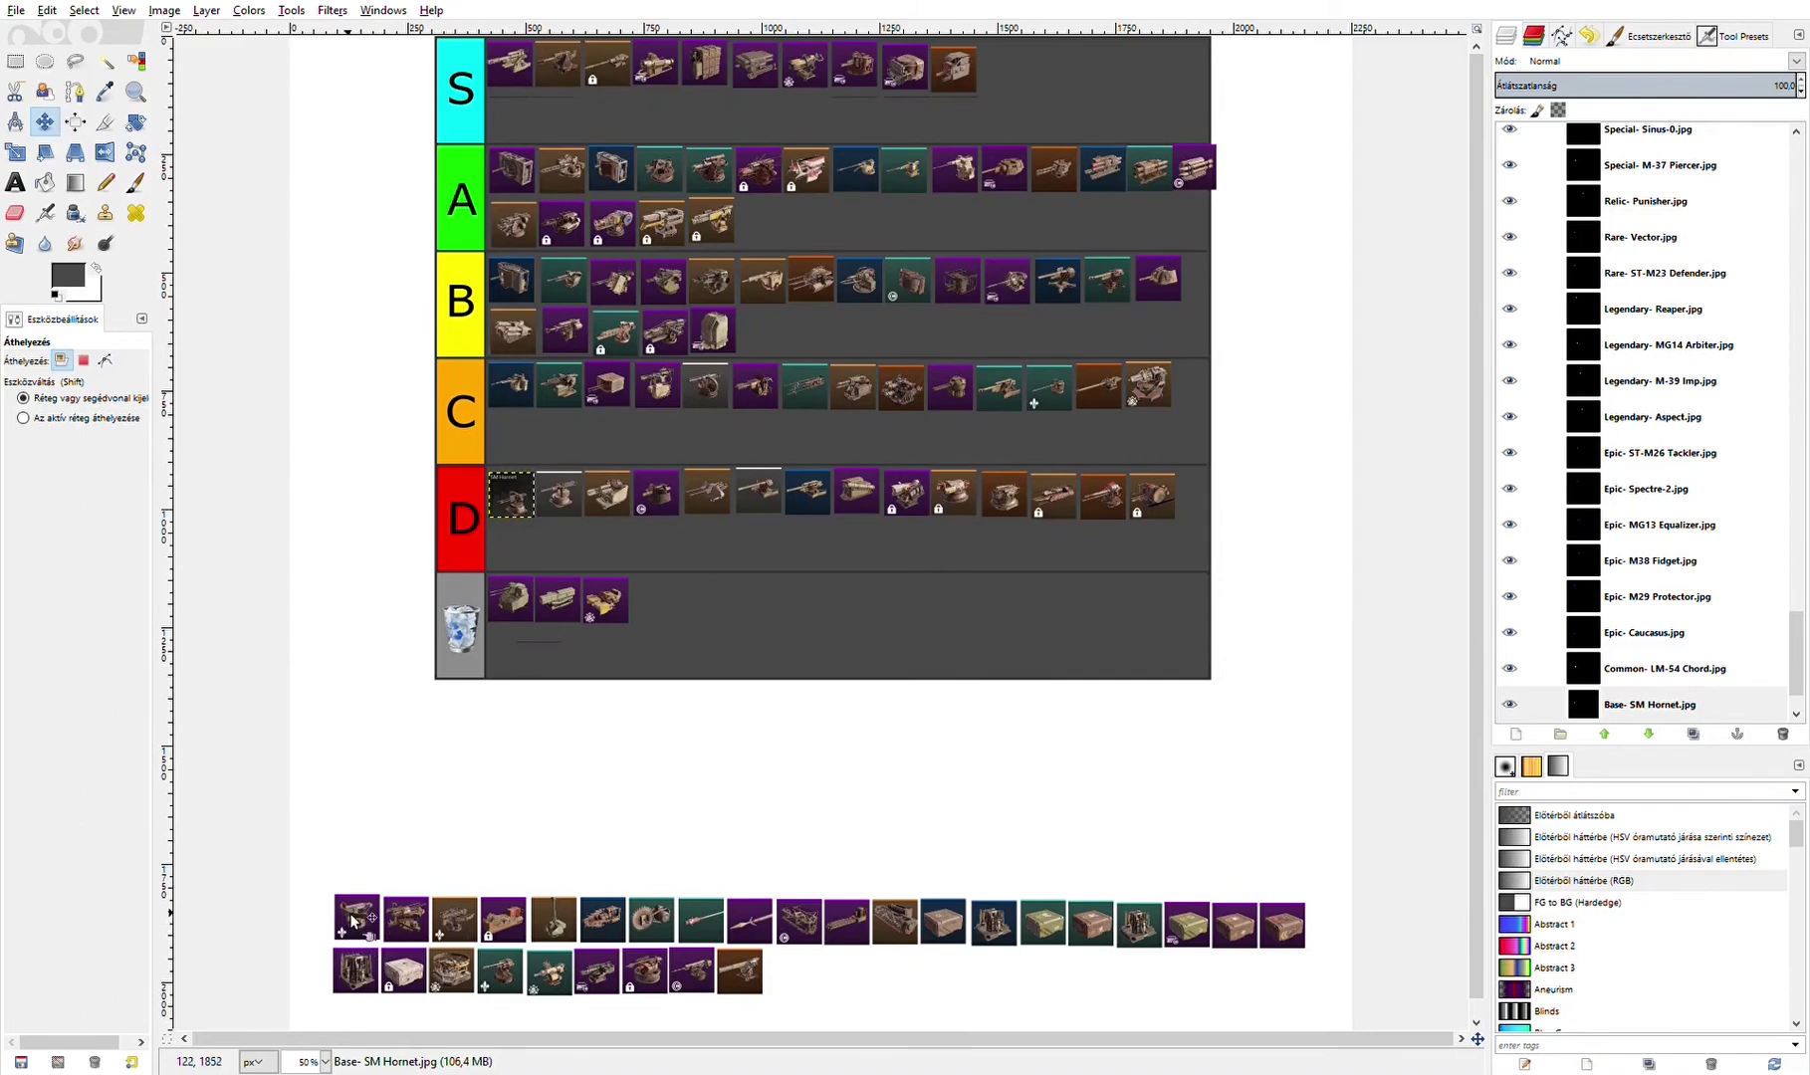
drag(350, 932, 509, 451)
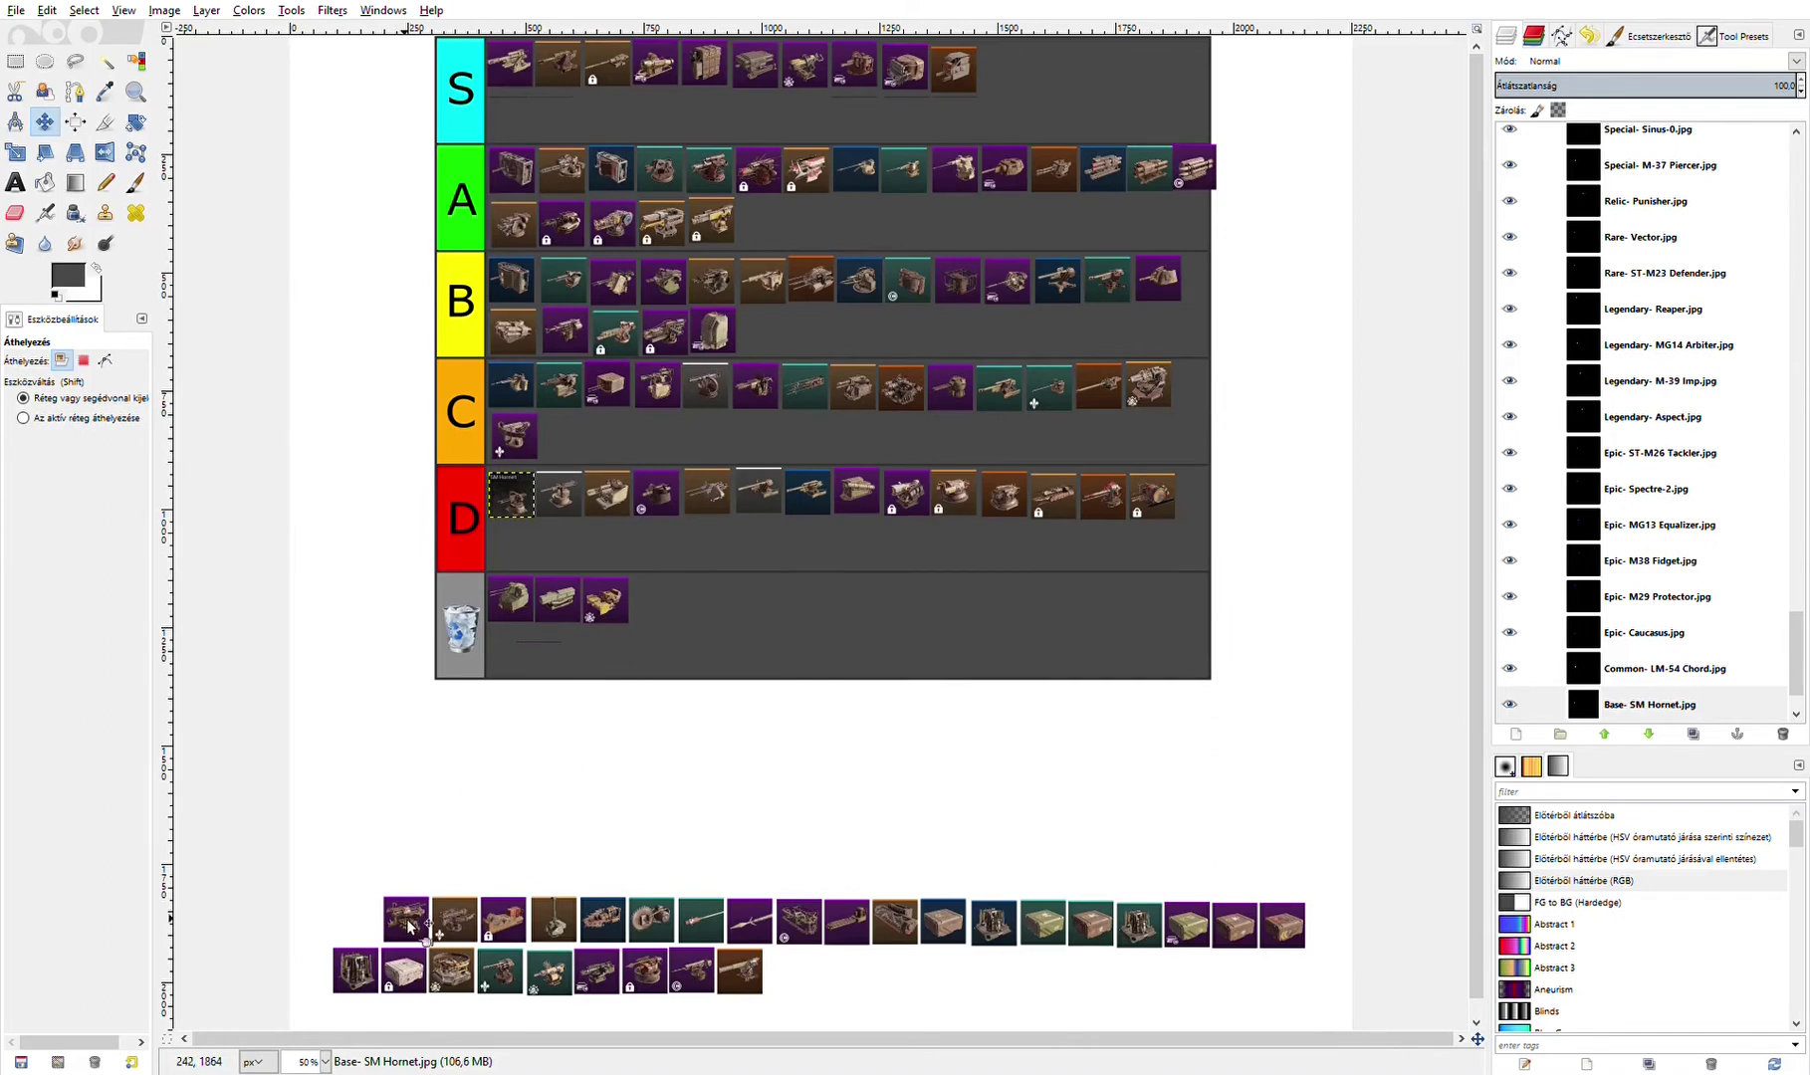
- Place the next purple icon at the end of tier B, the plus-marked gold one in tier A, and the locked purple one in tier S
drag(408, 925, 765, 335)
click(648, 611)
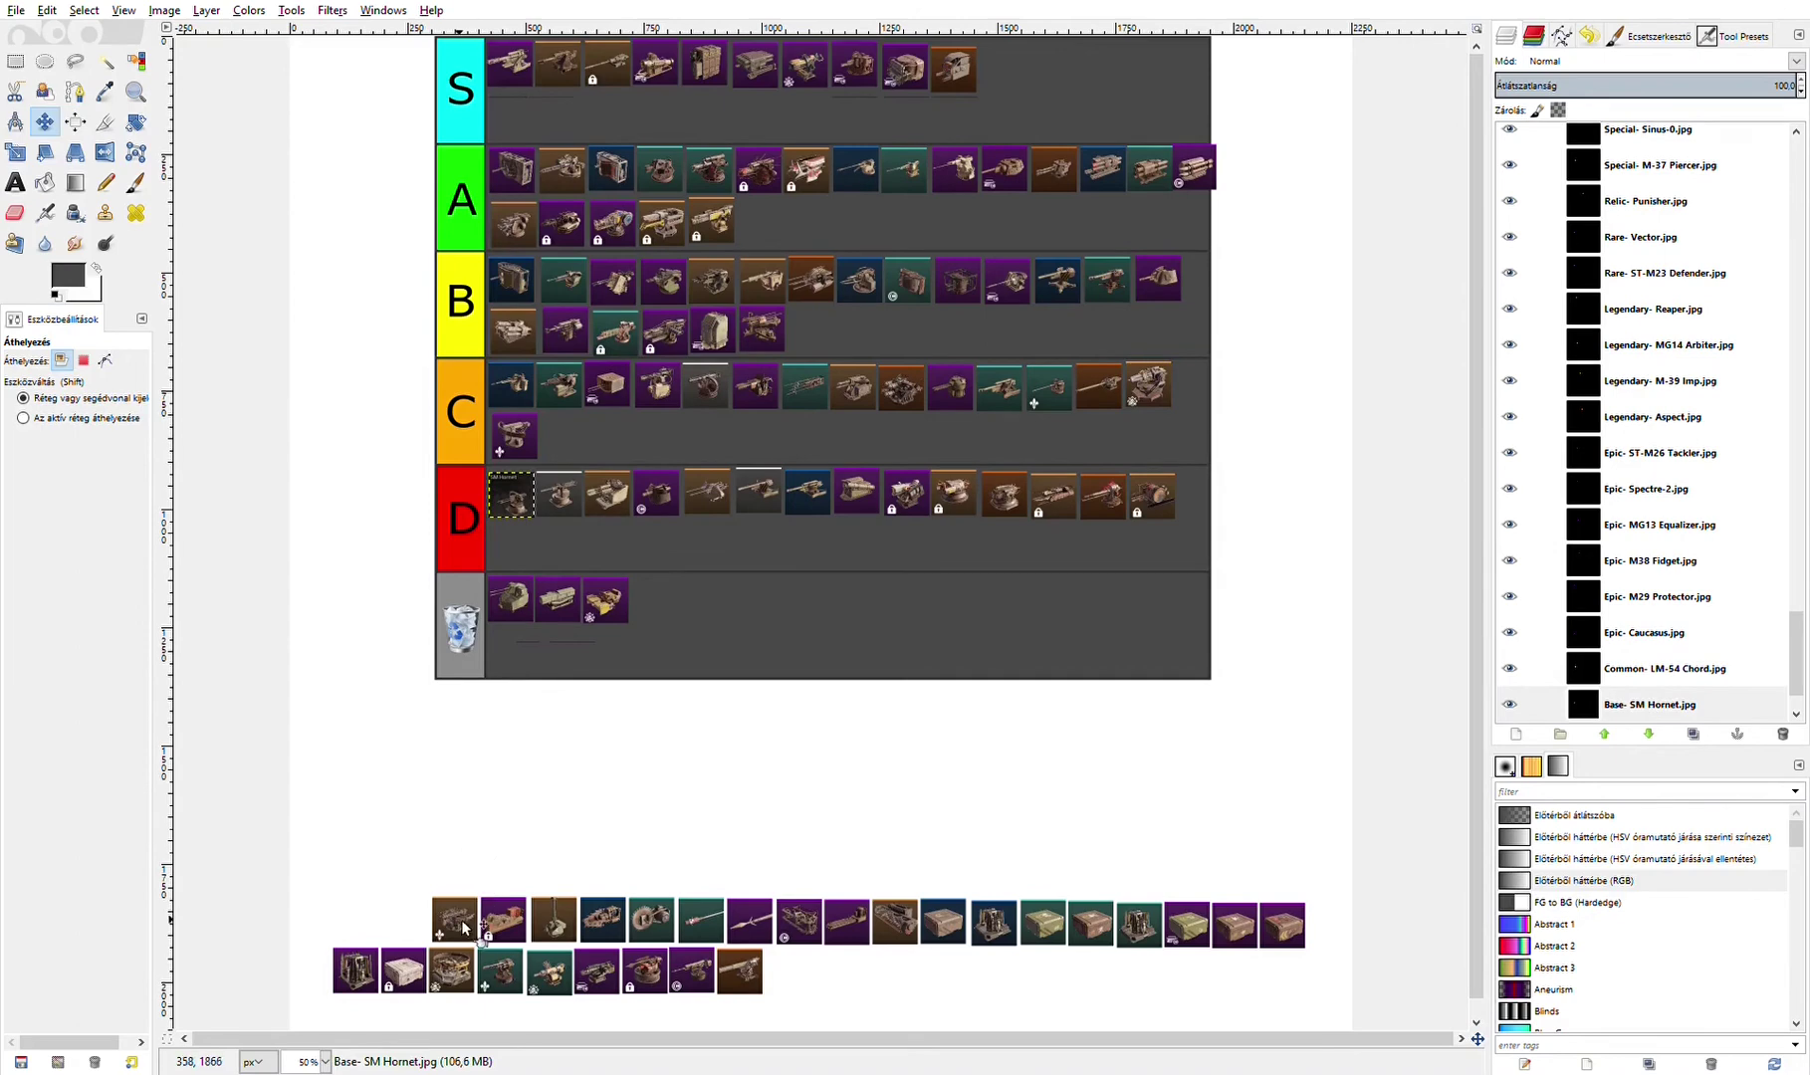
drag(463, 927, 764, 232)
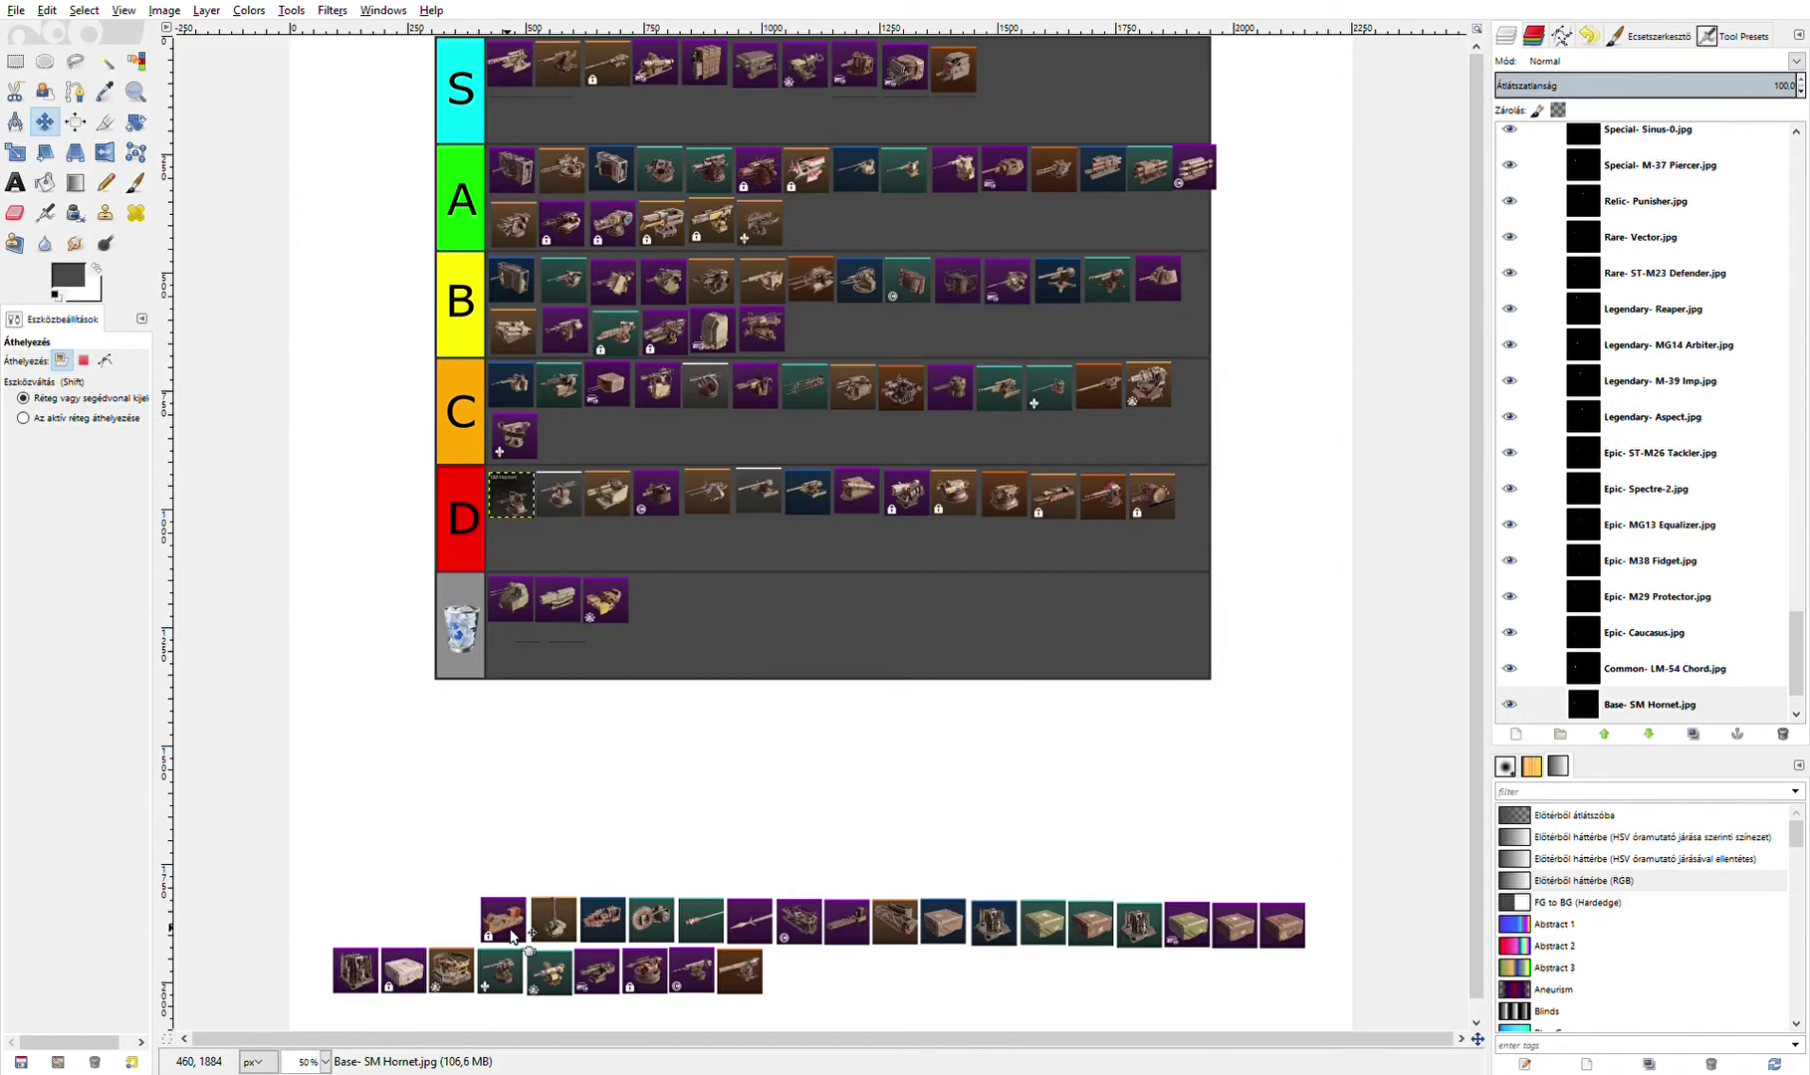
drag(513, 936, 1001, 73)
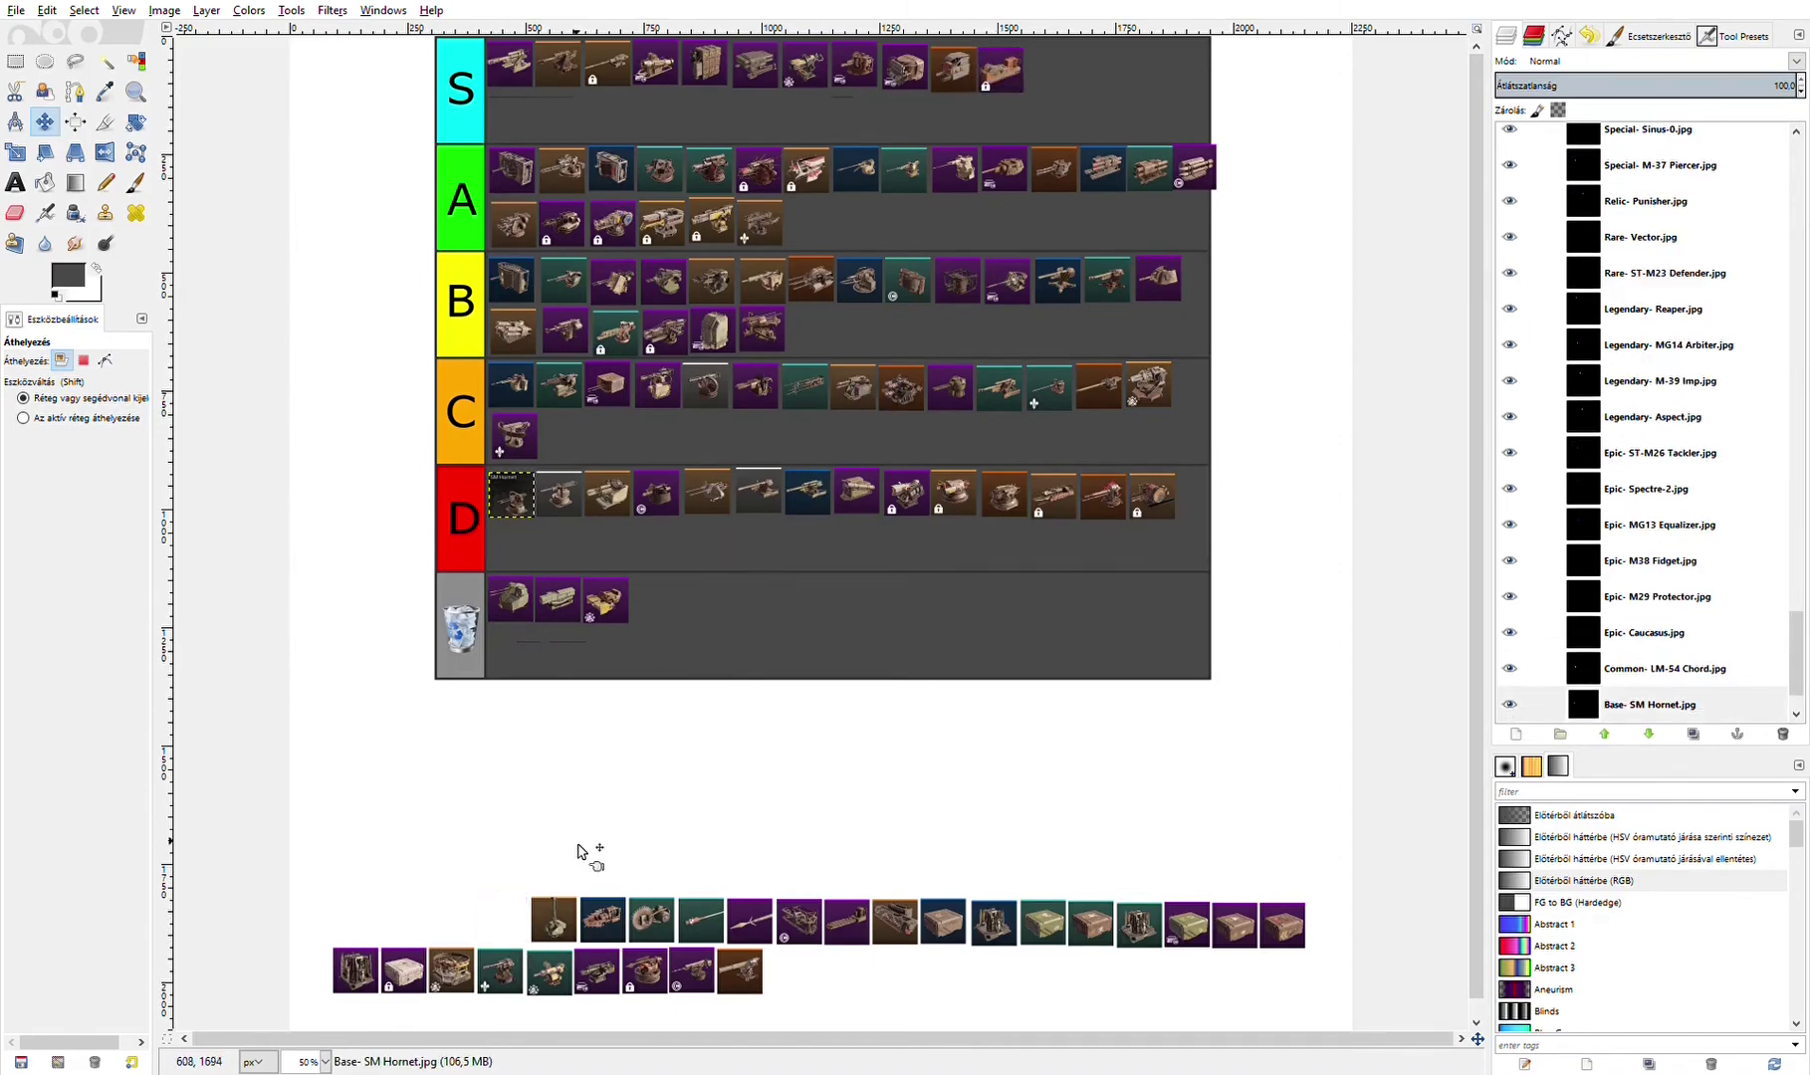
- Place the next gold, blue and teal icons, in that order, at the end of tier C's second line
drag(557, 931, 826, 361)
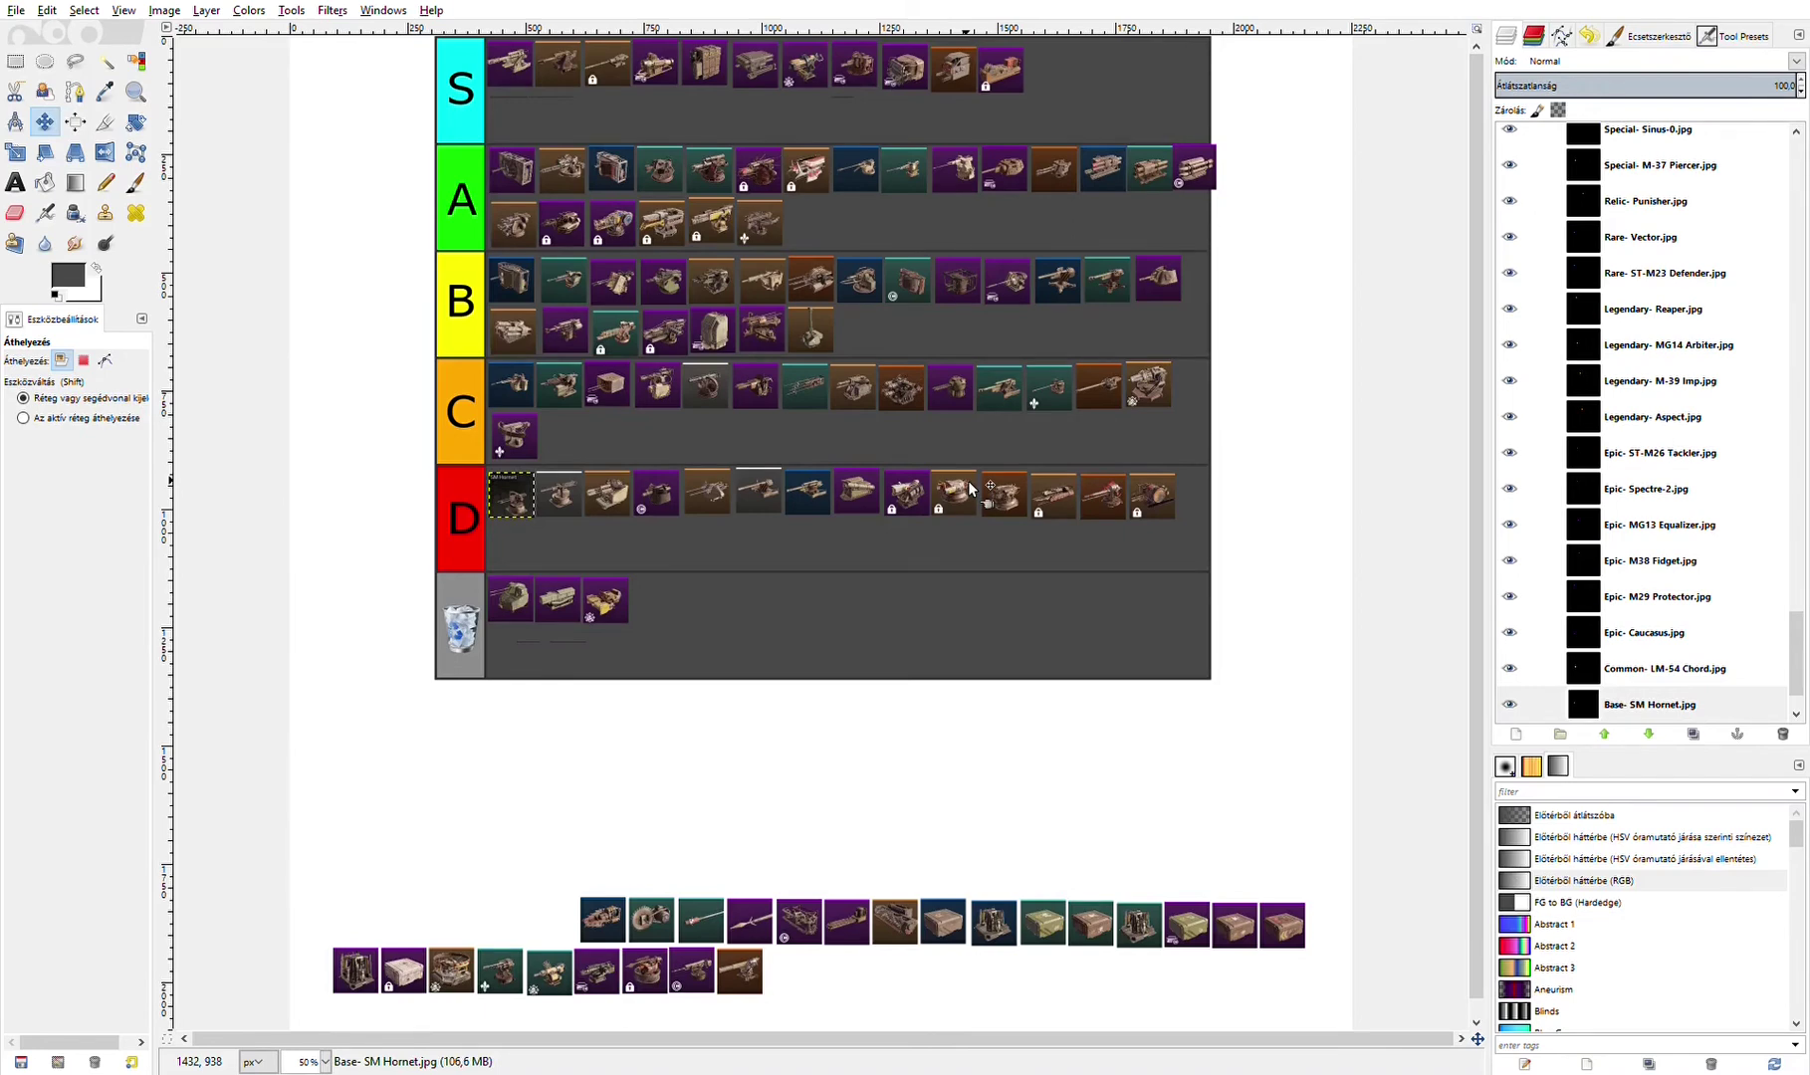
drag(819, 331, 561, 445)
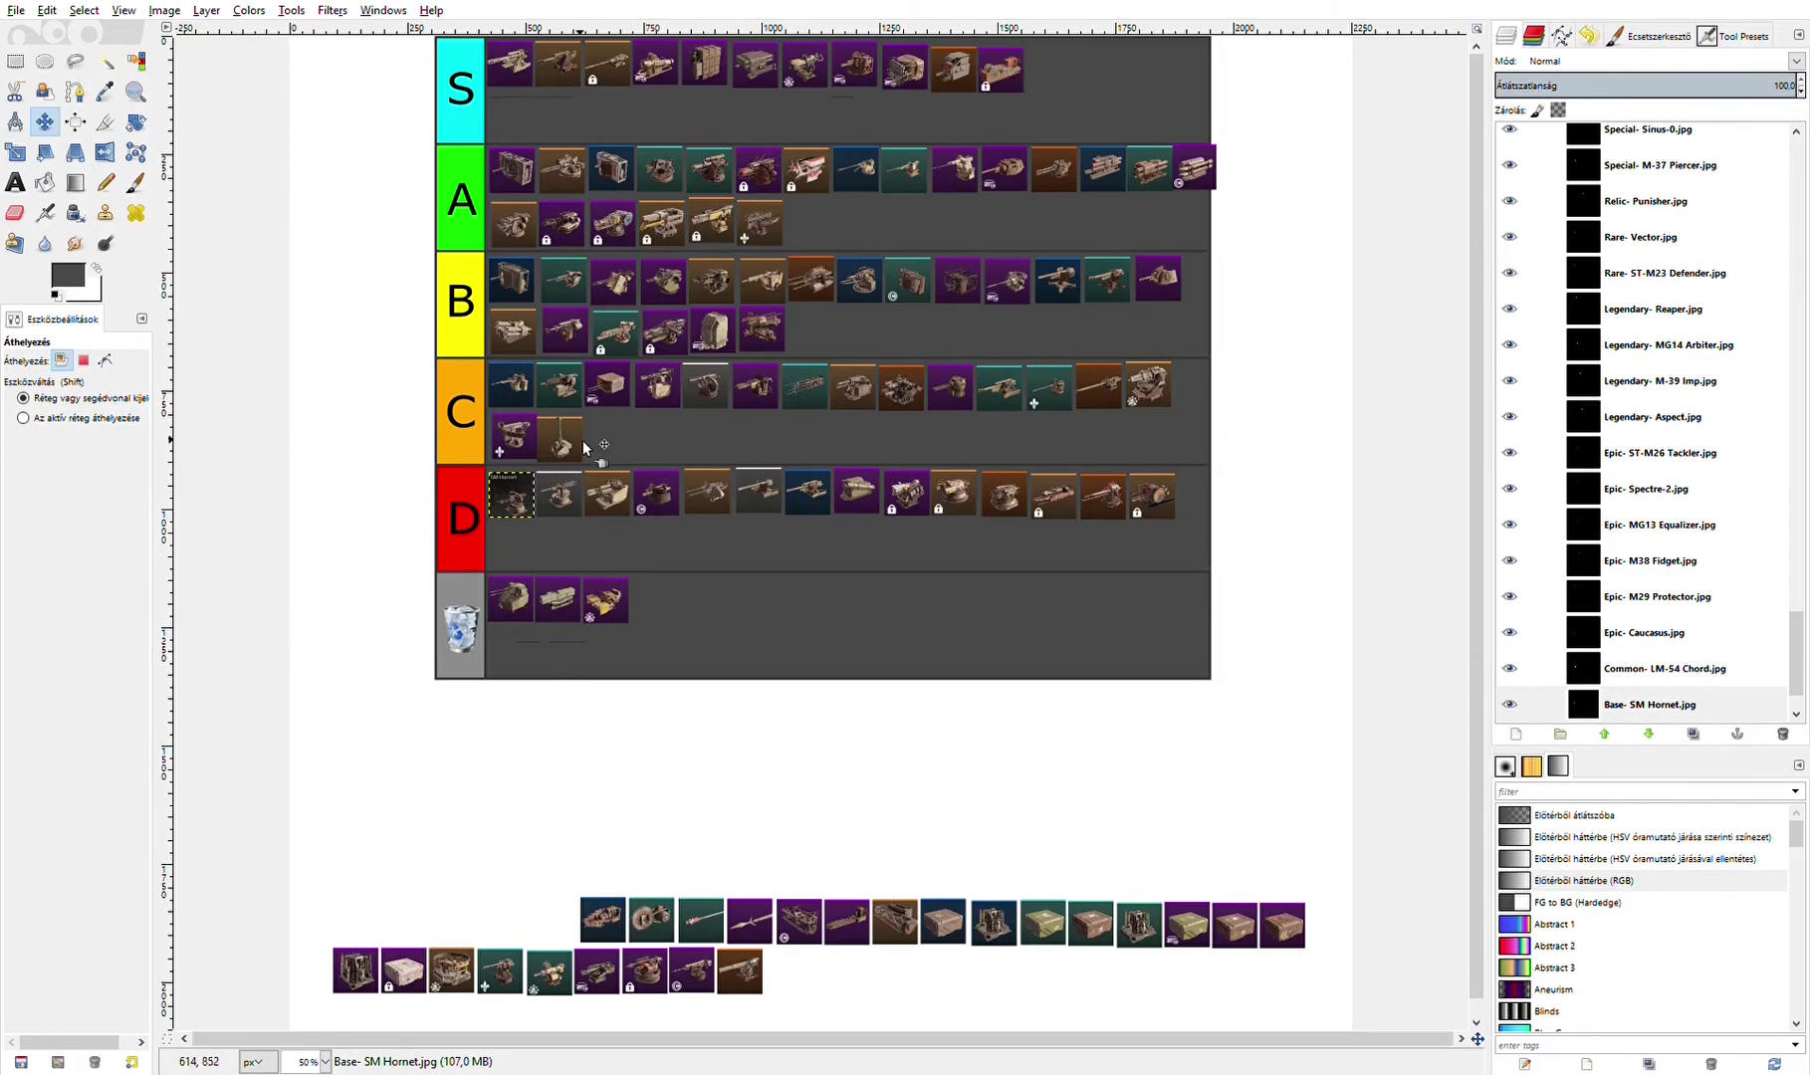
drag(570, 445, 568, 444)
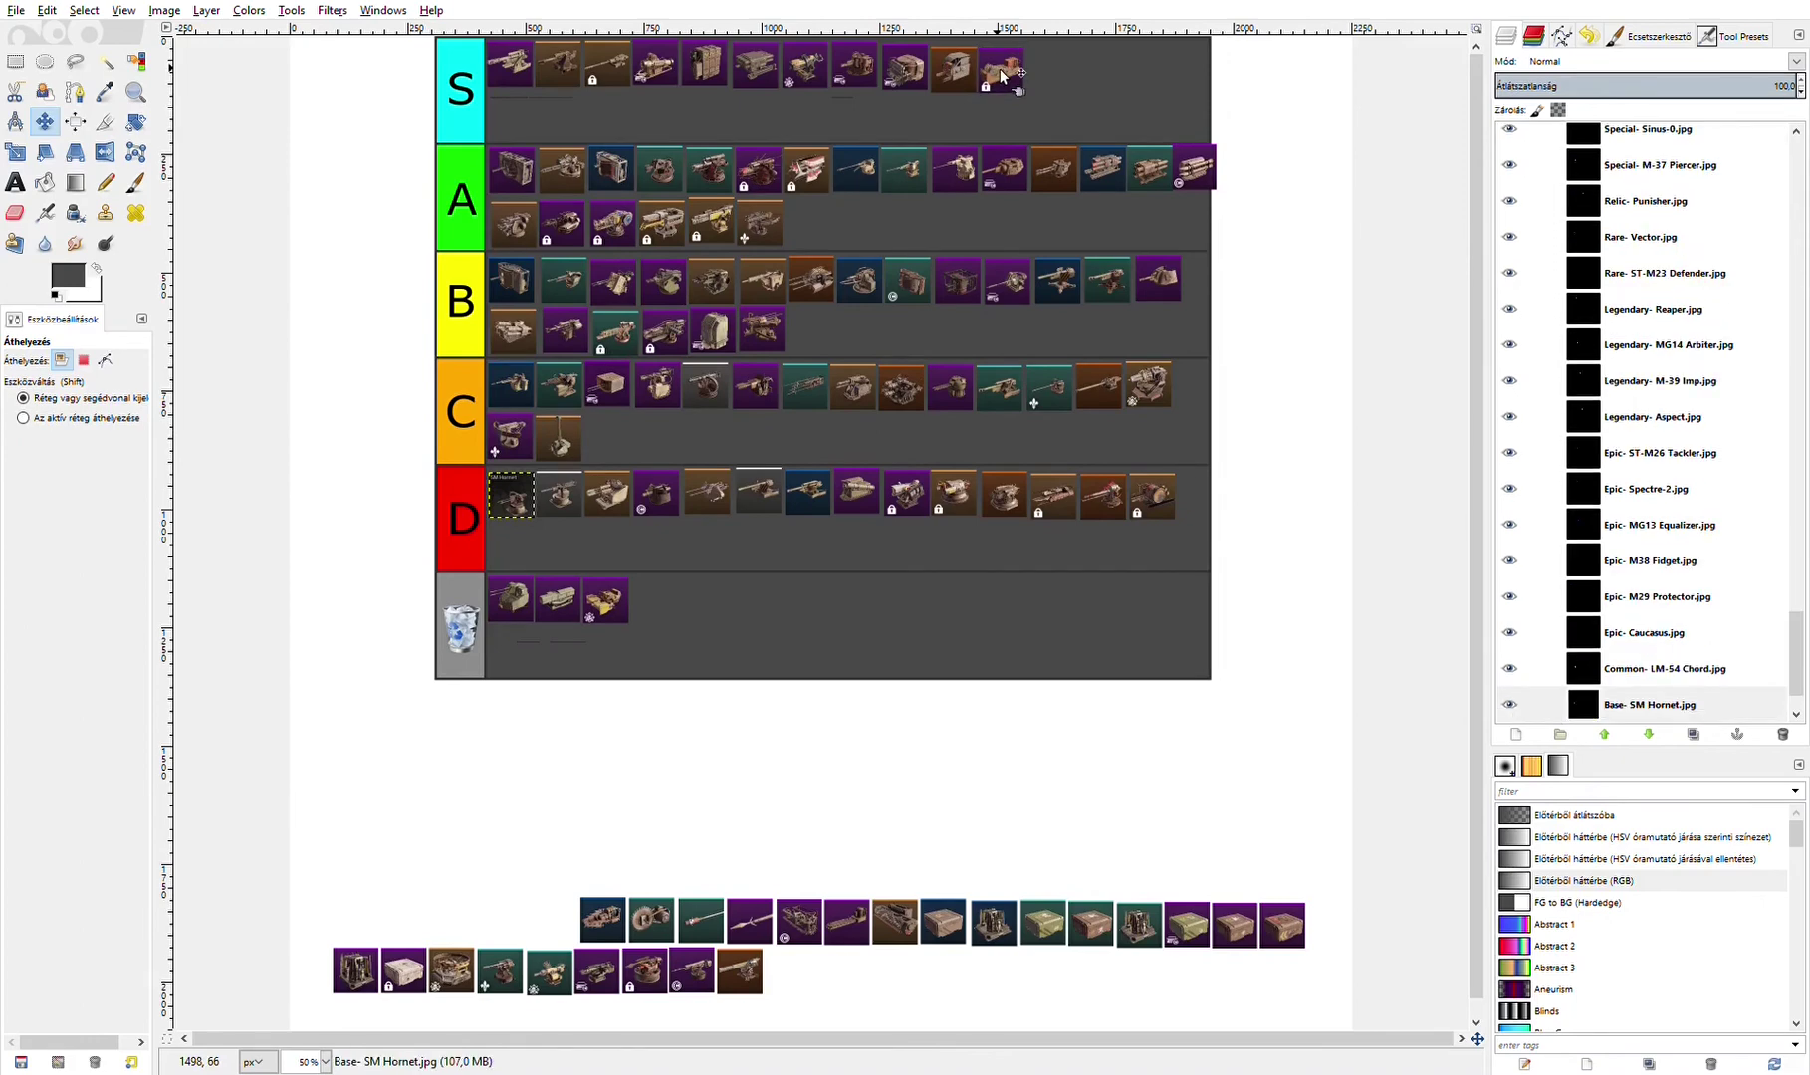
drag(601, 939, 725, 631)
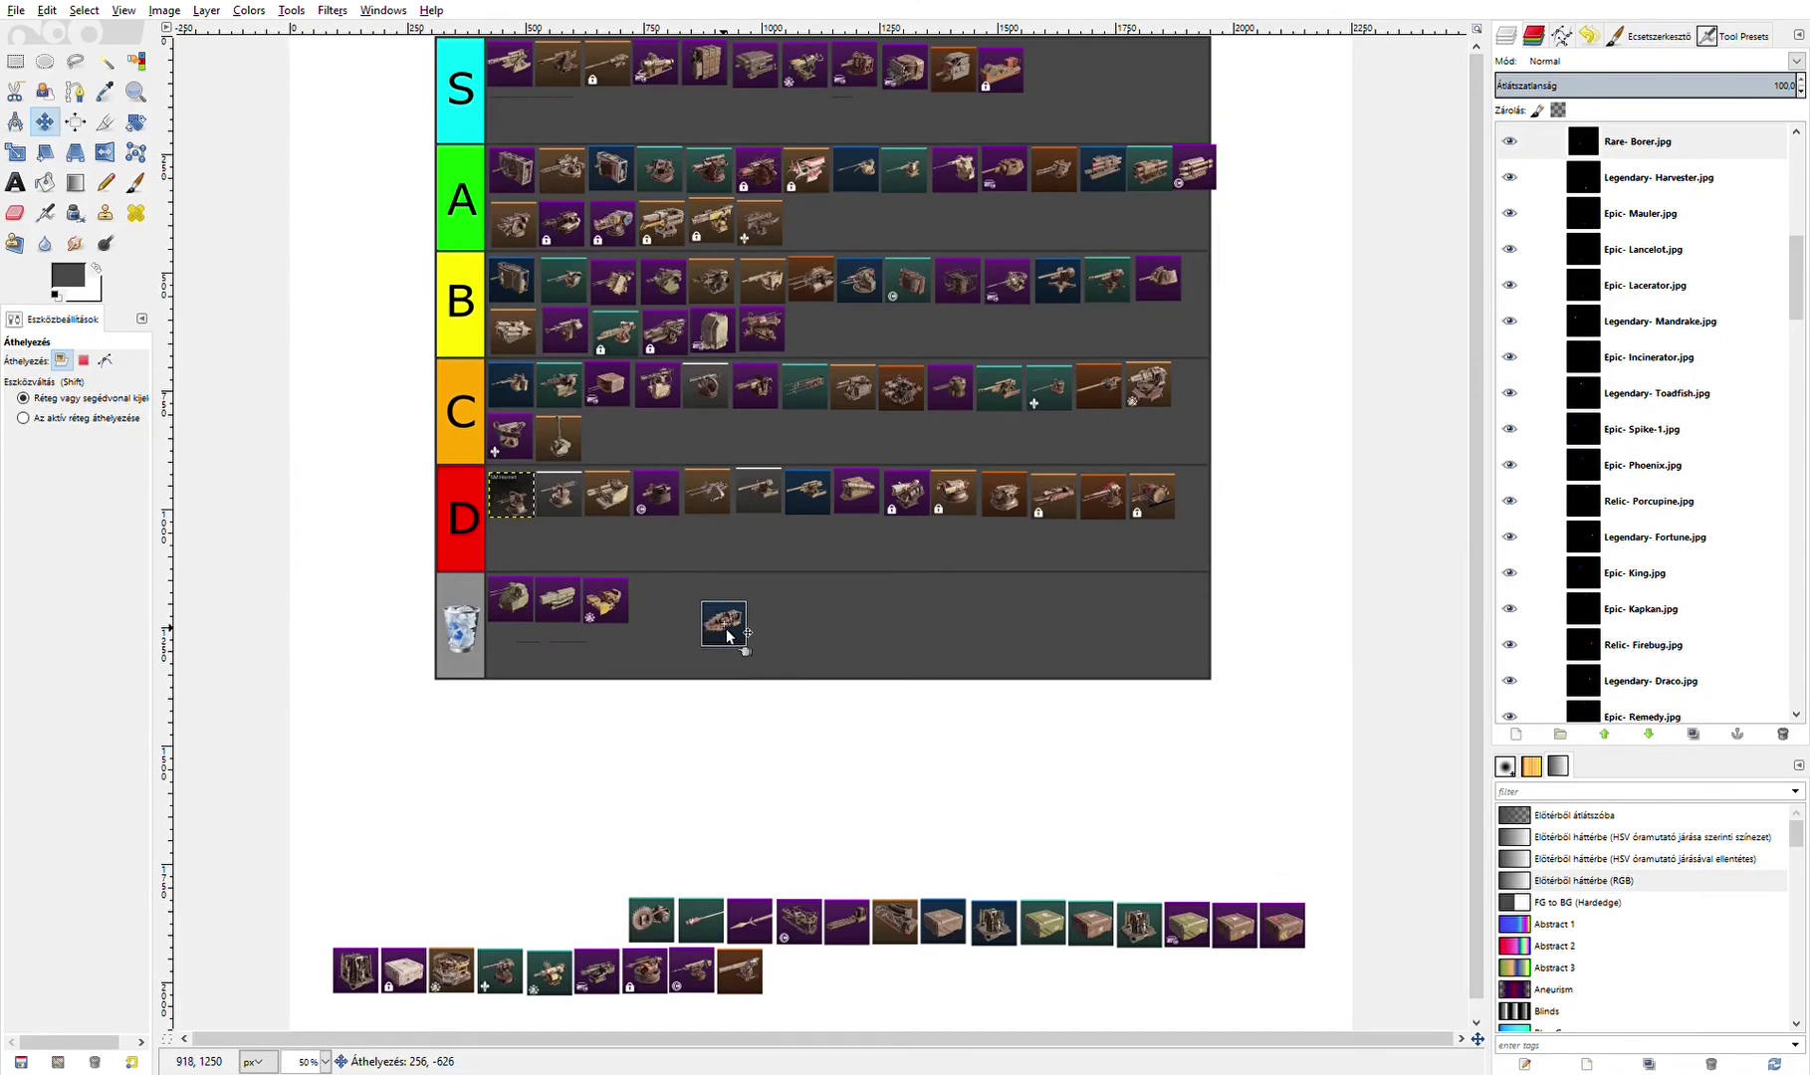
drag(726, 631, 609, 441)
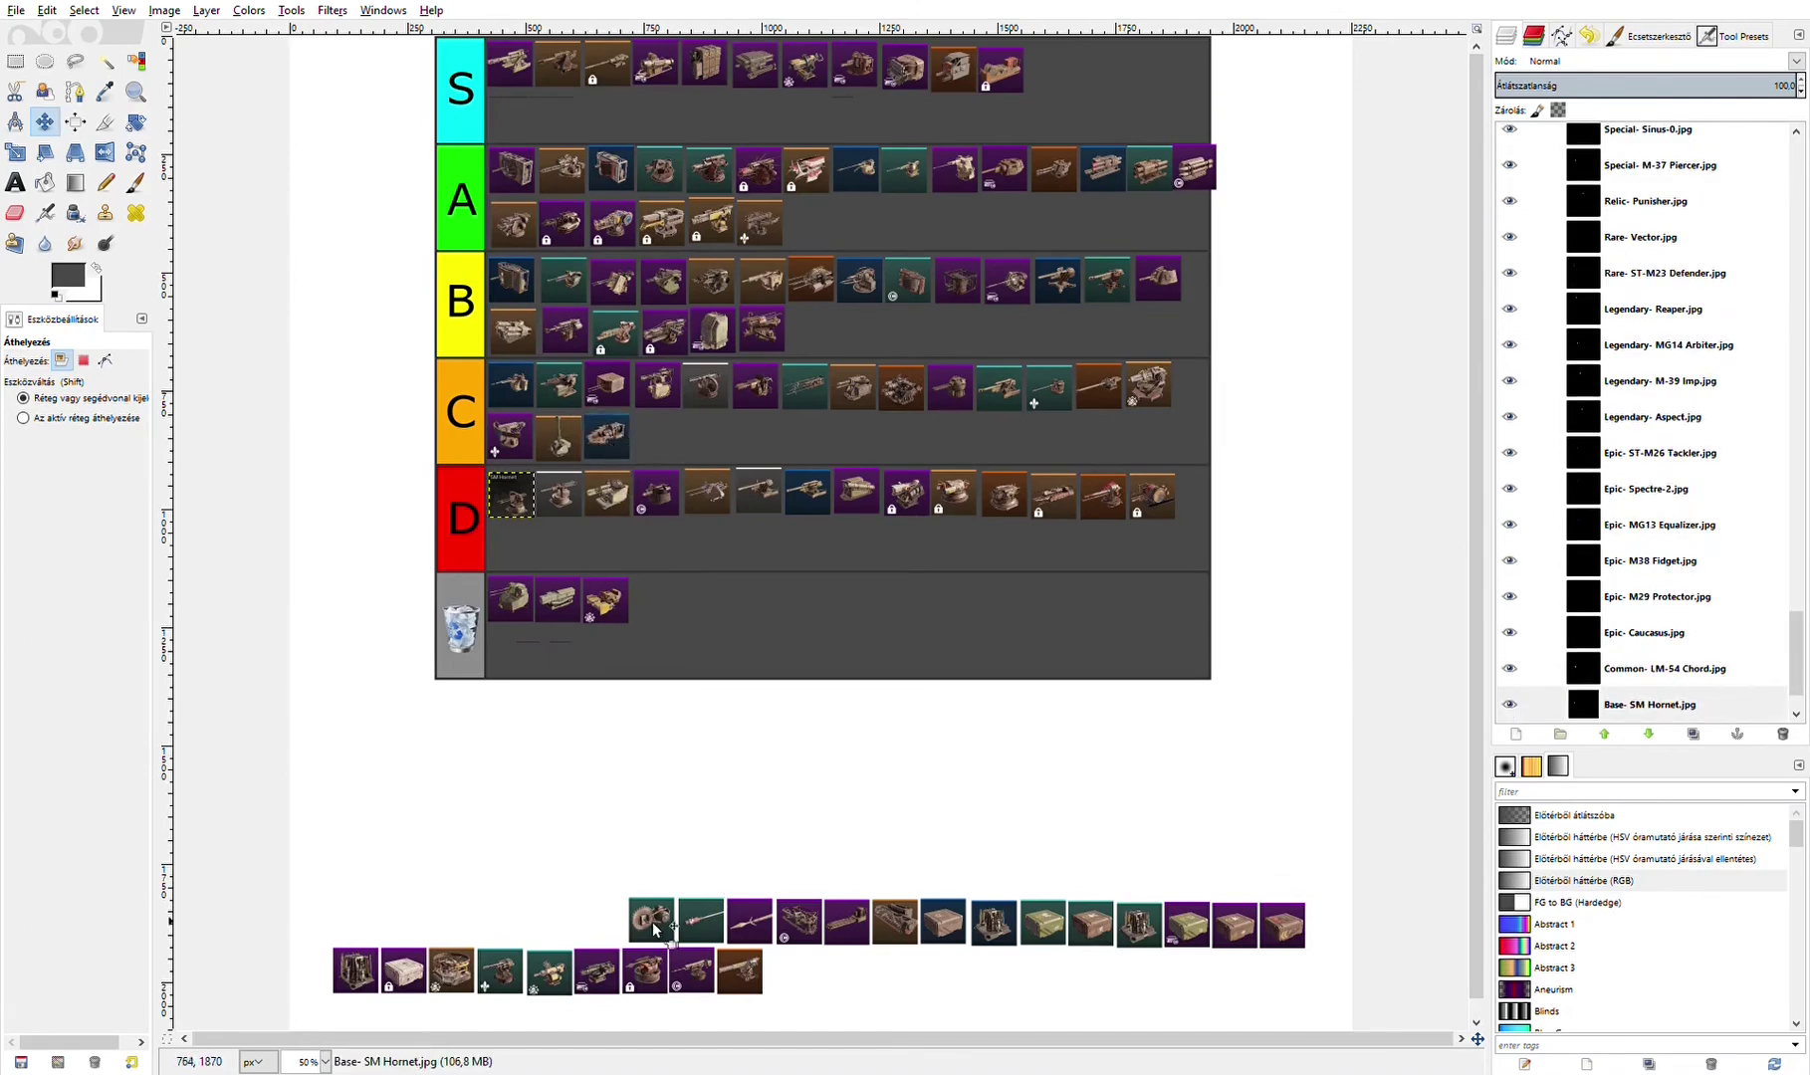
drag(649, 931, 655, 448)
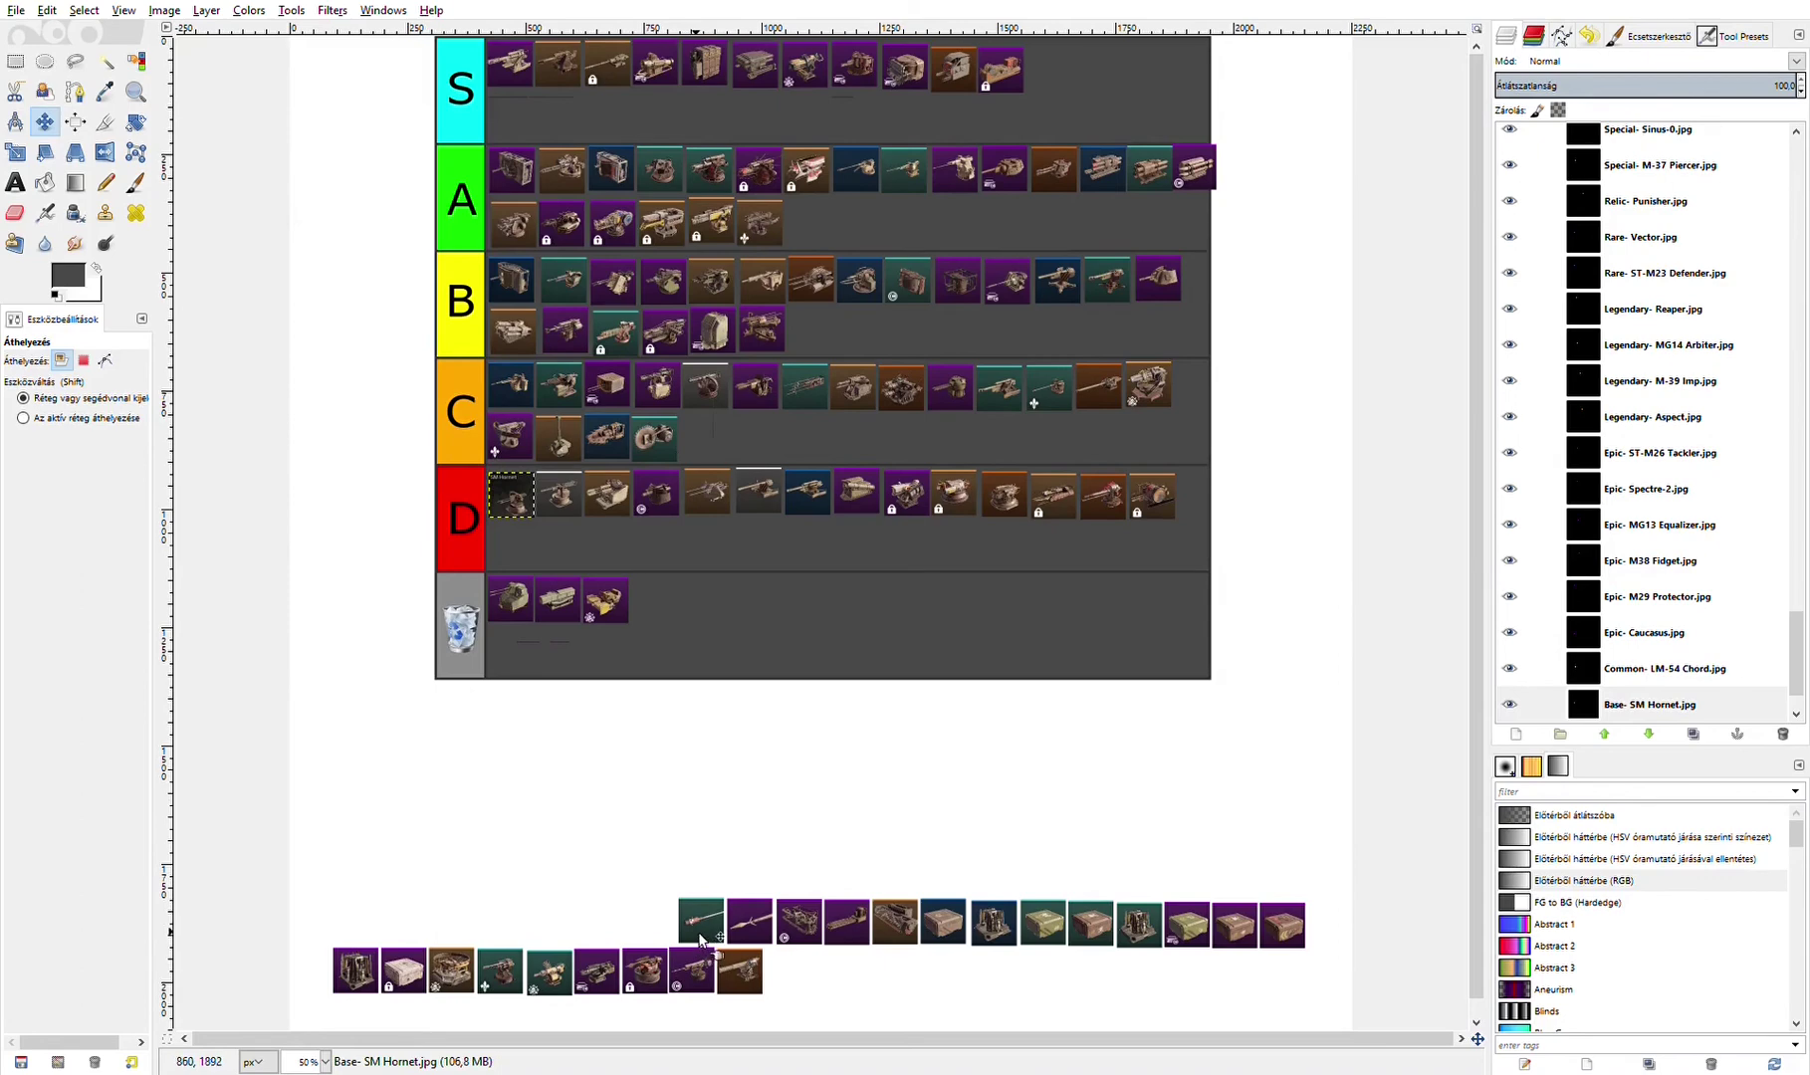
- Place the teal and purple lance icons in tier A, the two purple icons after them in tier C, and the following gold icon in tier S
drag(703, 938, 808, 237)
drag(746, 921, 860, 219)
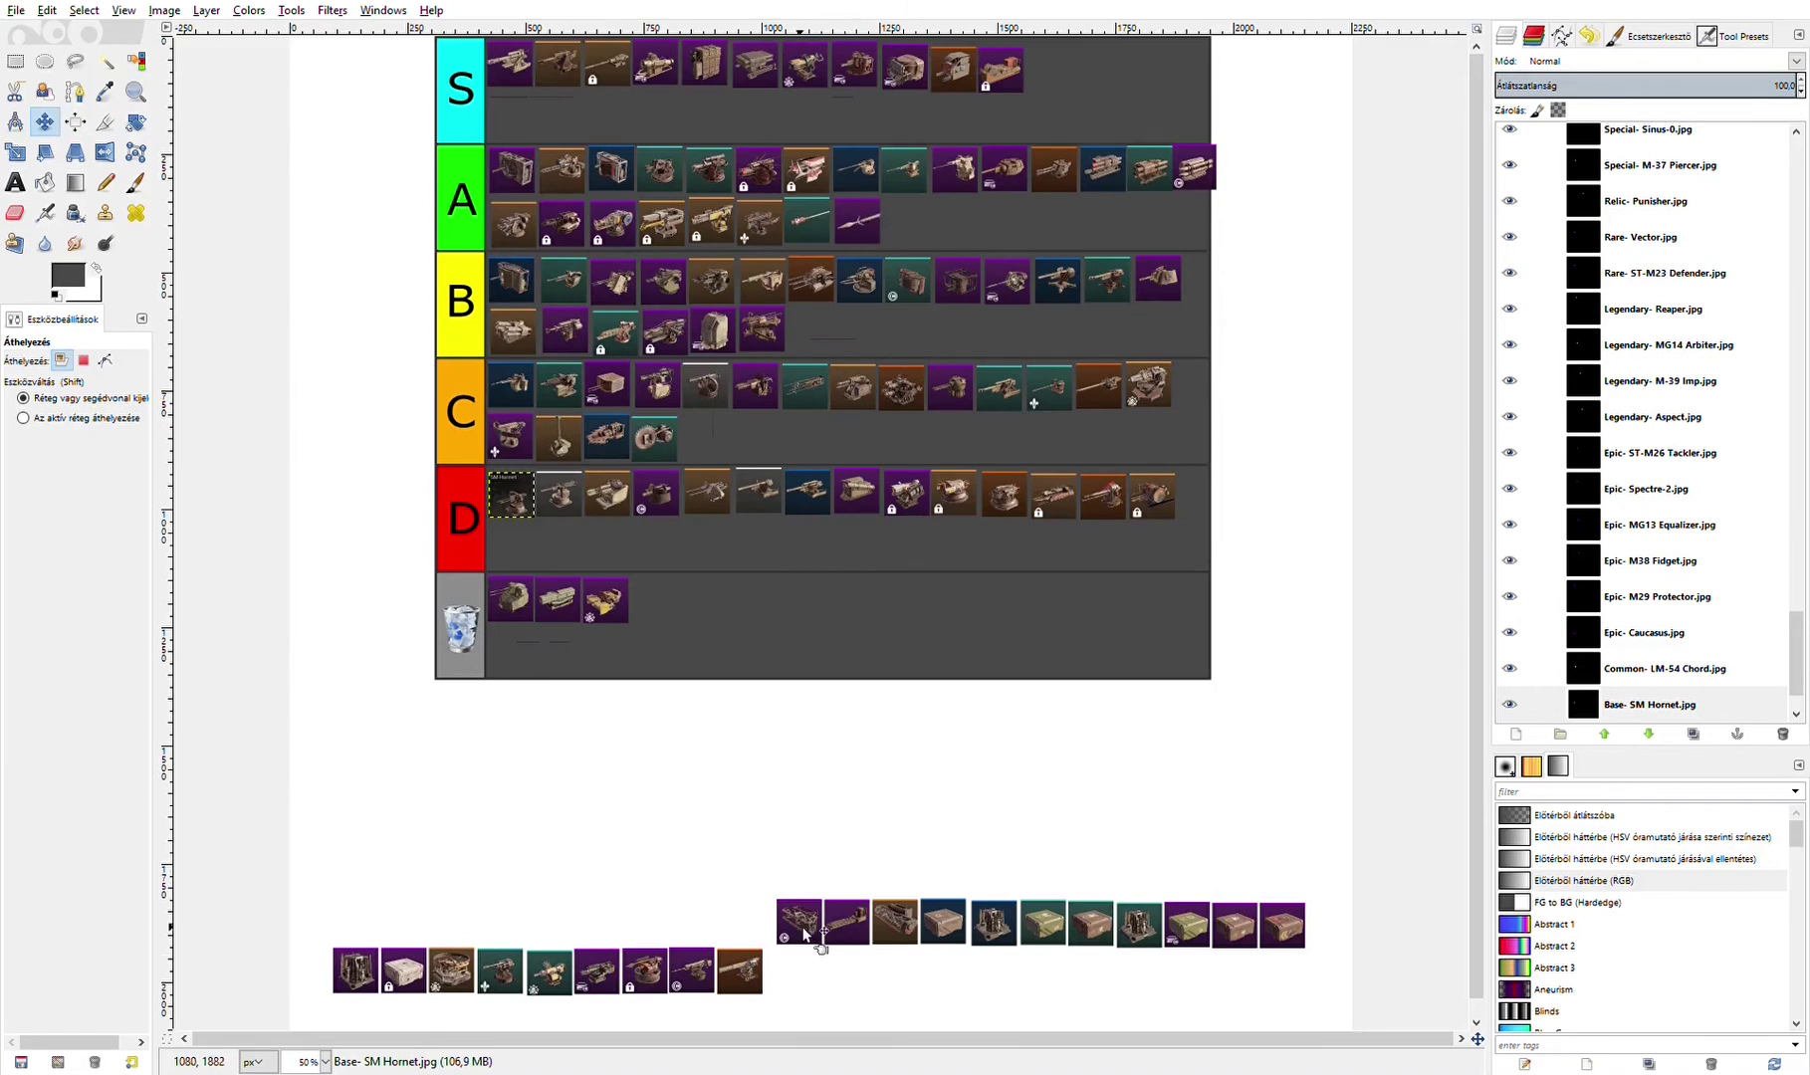
drag(806, 934, 709, 448)
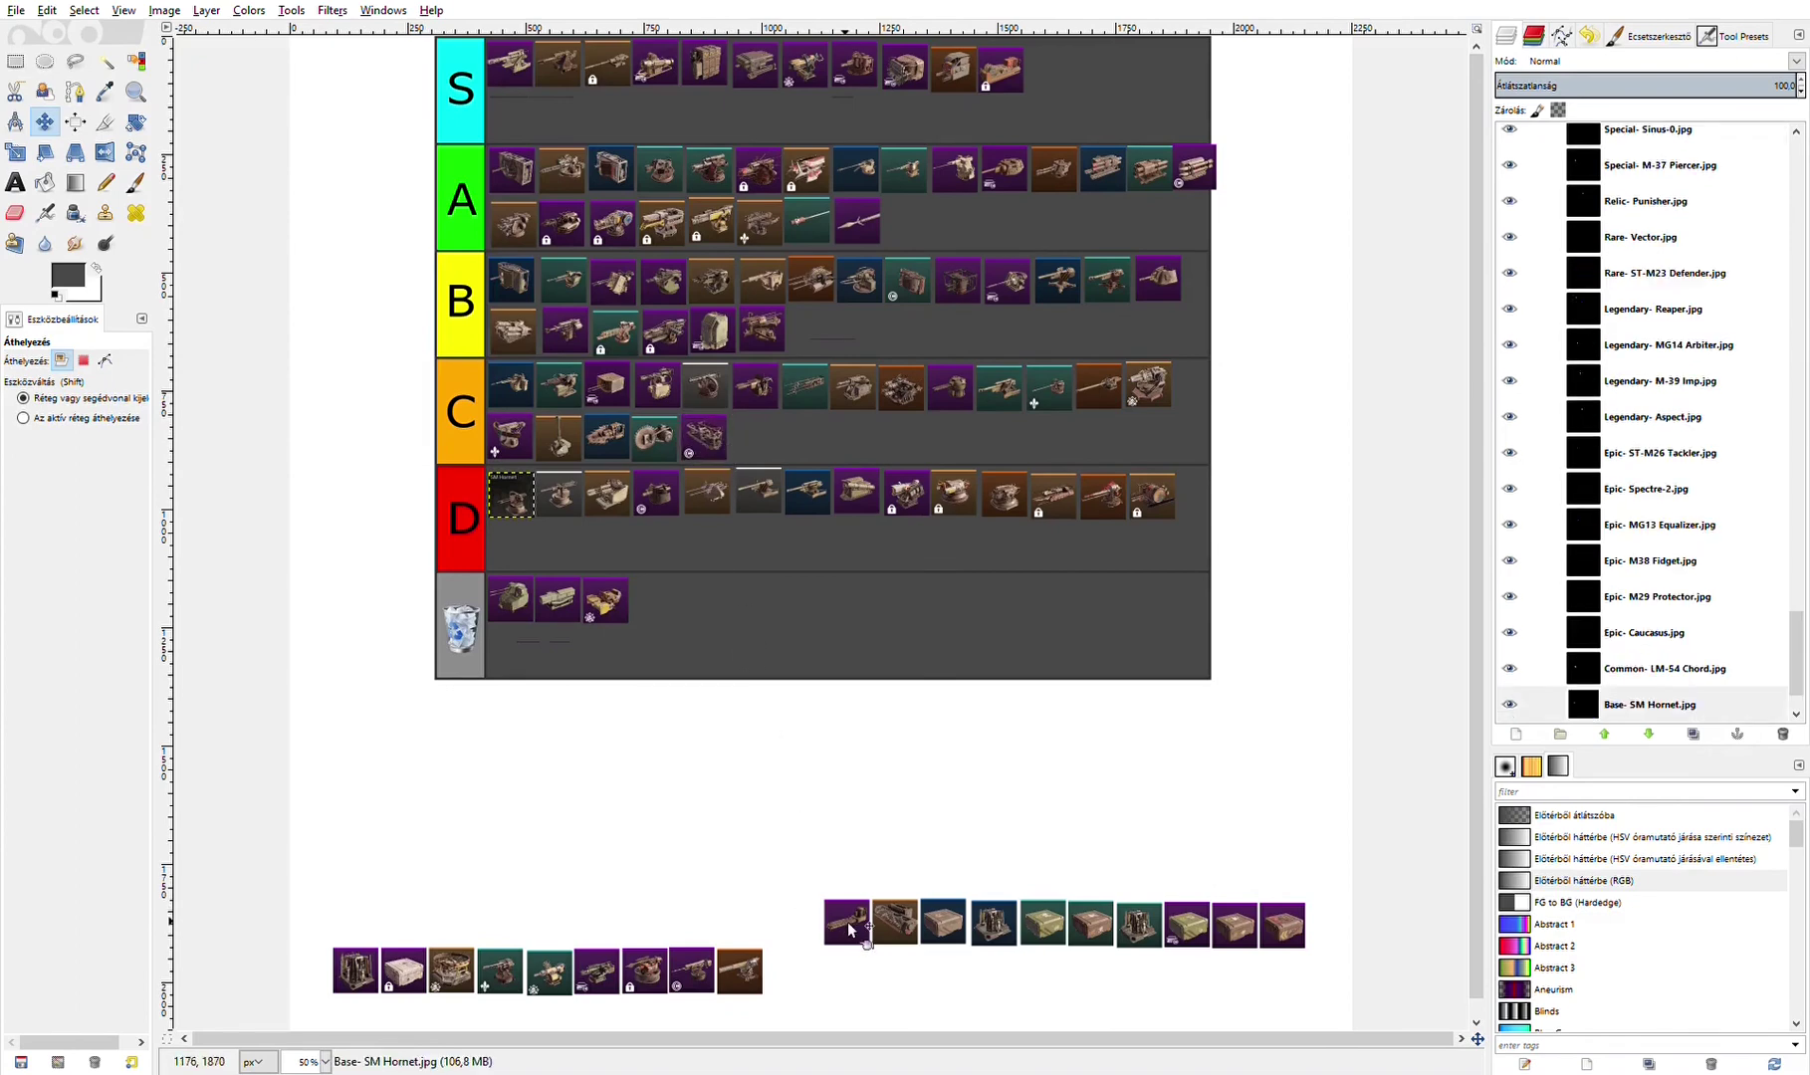
drag(849, 928, 752, 444)
drag(886, 896, 1050, 74)
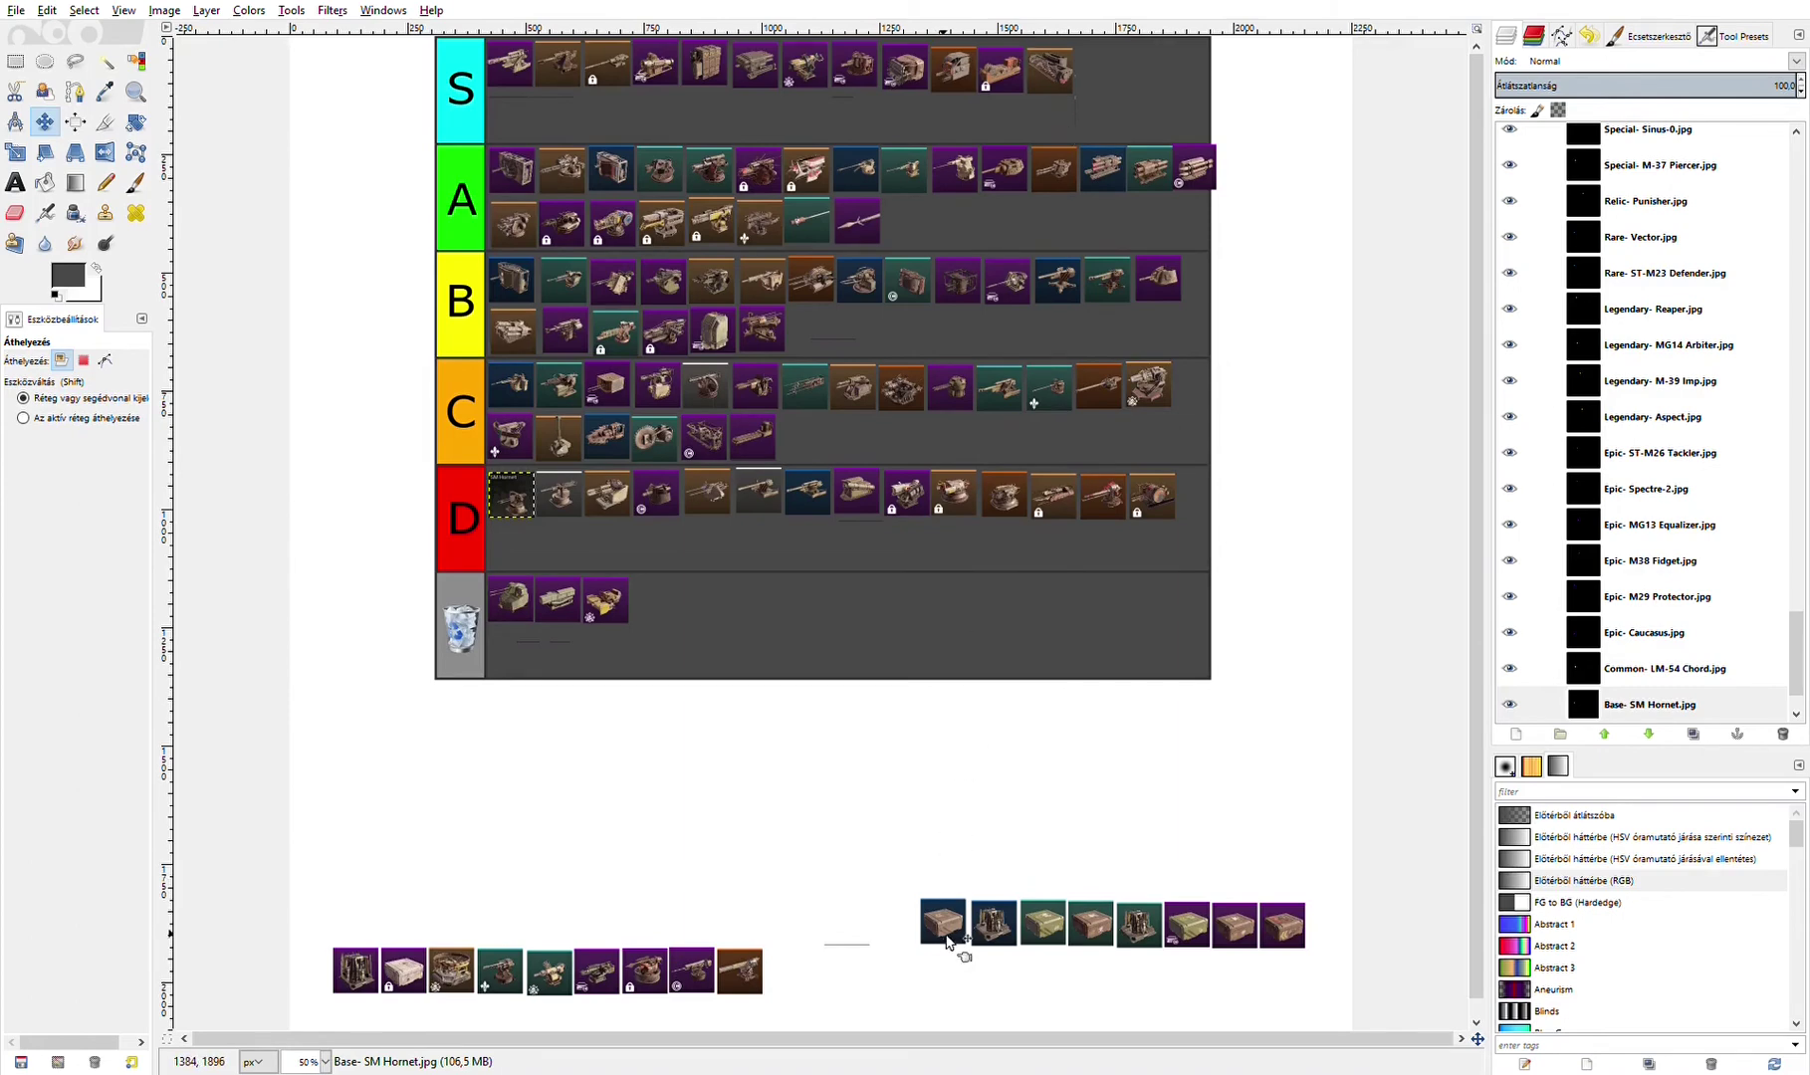
- Start tier D's second line with the plain blue, teal and purple box icons, taking the purple one beside the green-topped box
drag(947, 938, 518, 558)
drag(1090, 931, 557, 550)
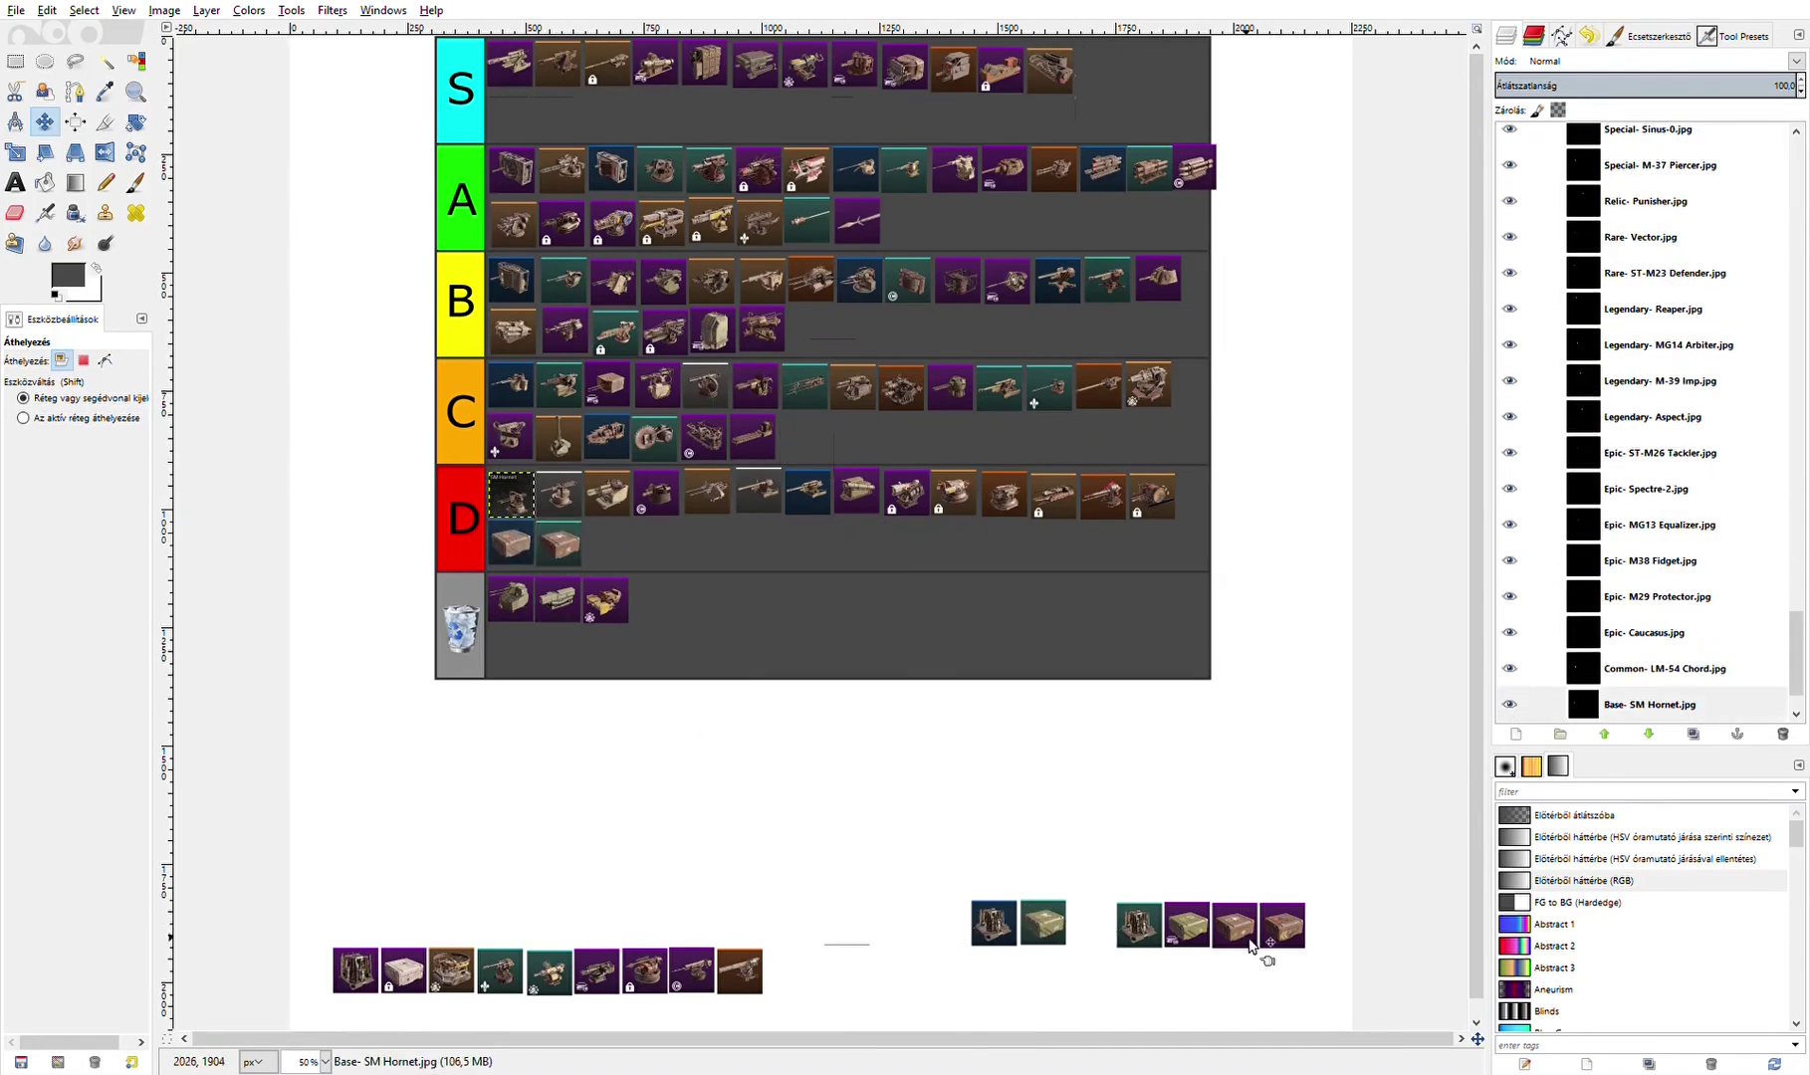
drag(1240, 933, 592, 535)
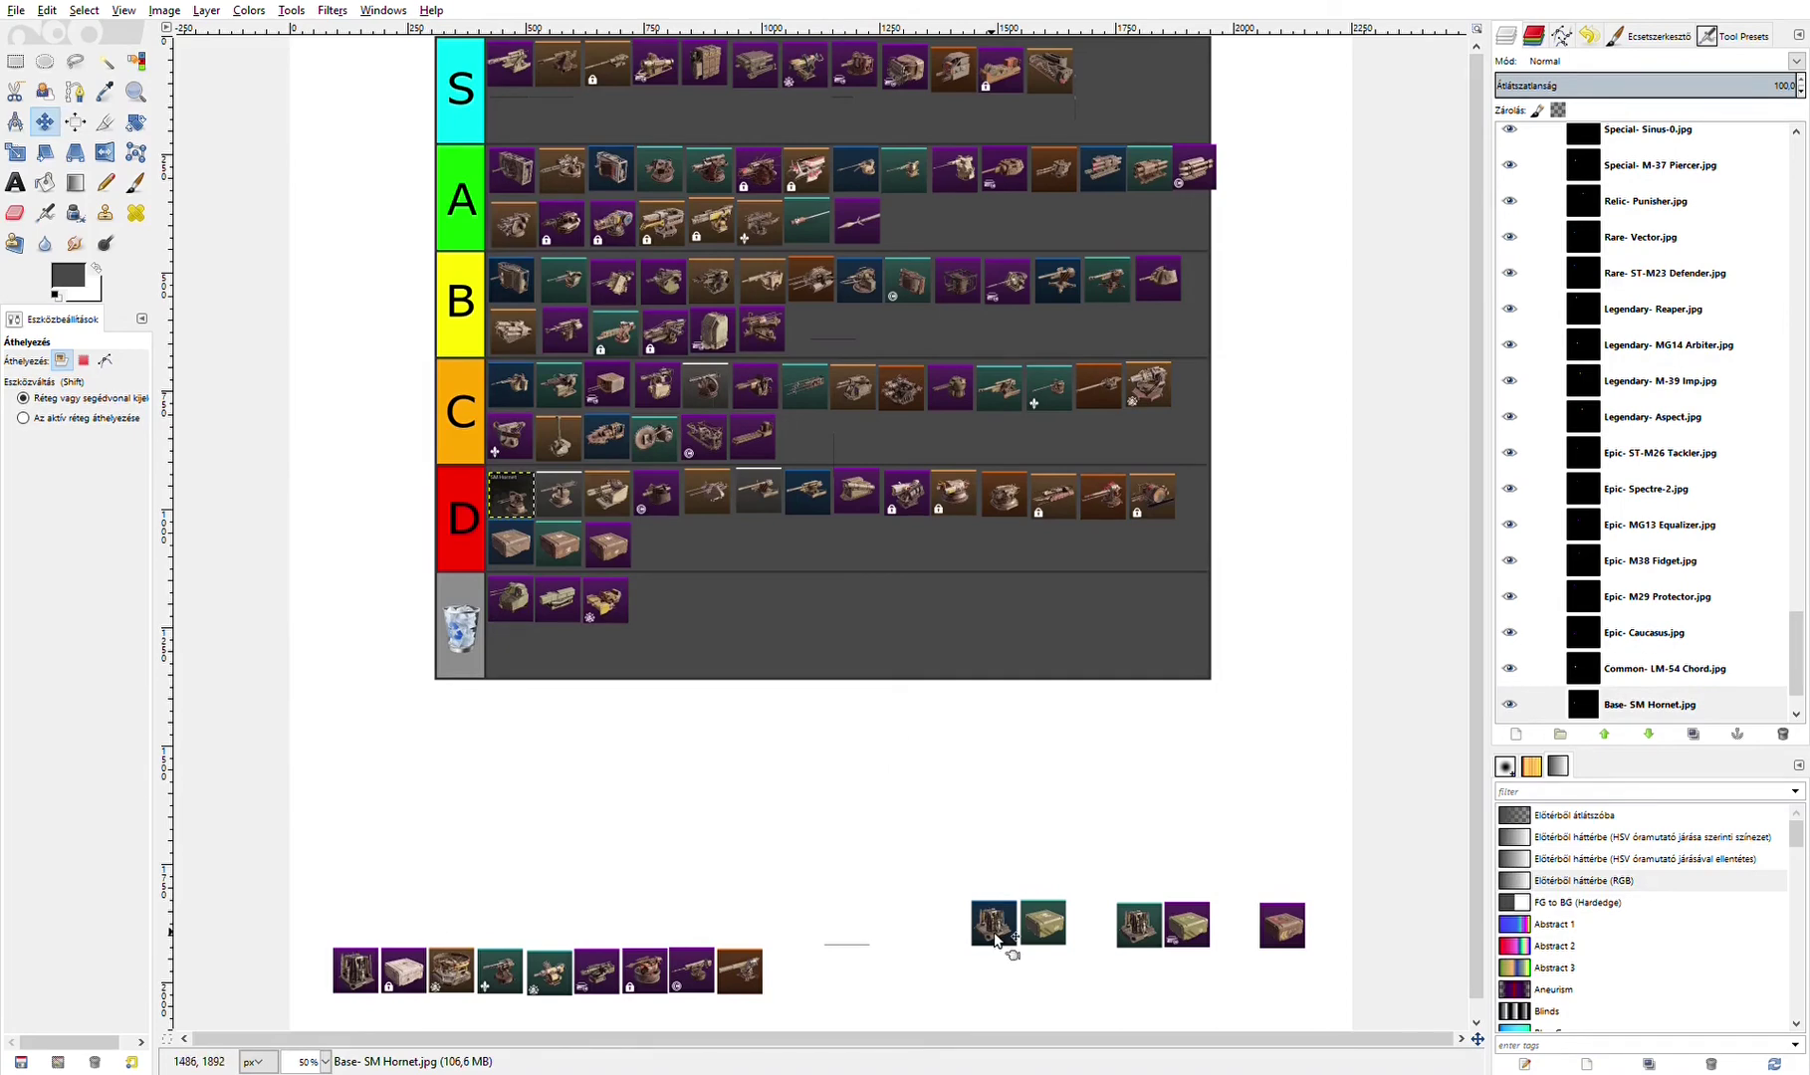
- Place the blue and teal frame-shaped icons at the end of tier B's second line and the matching purple one at the end of tier C's
drag(996, 941, 802, 455)
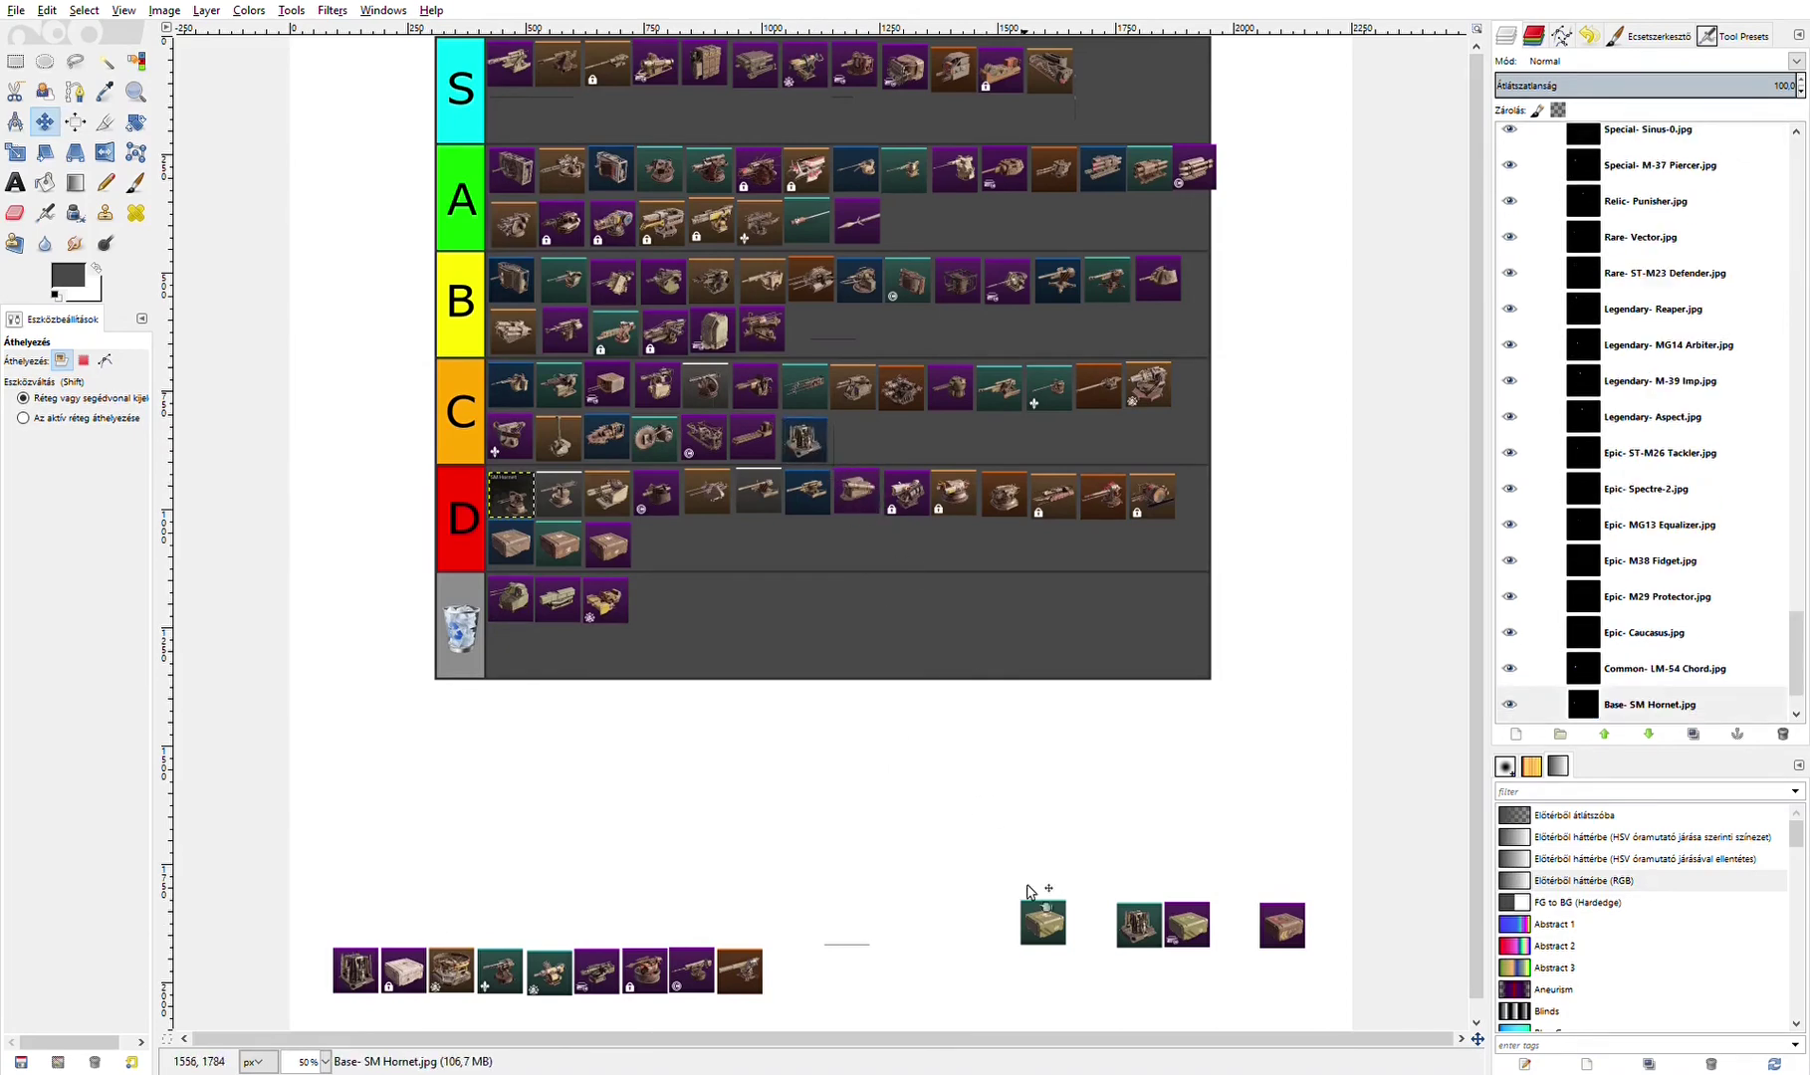
drag(1143, 940, 864, 444)
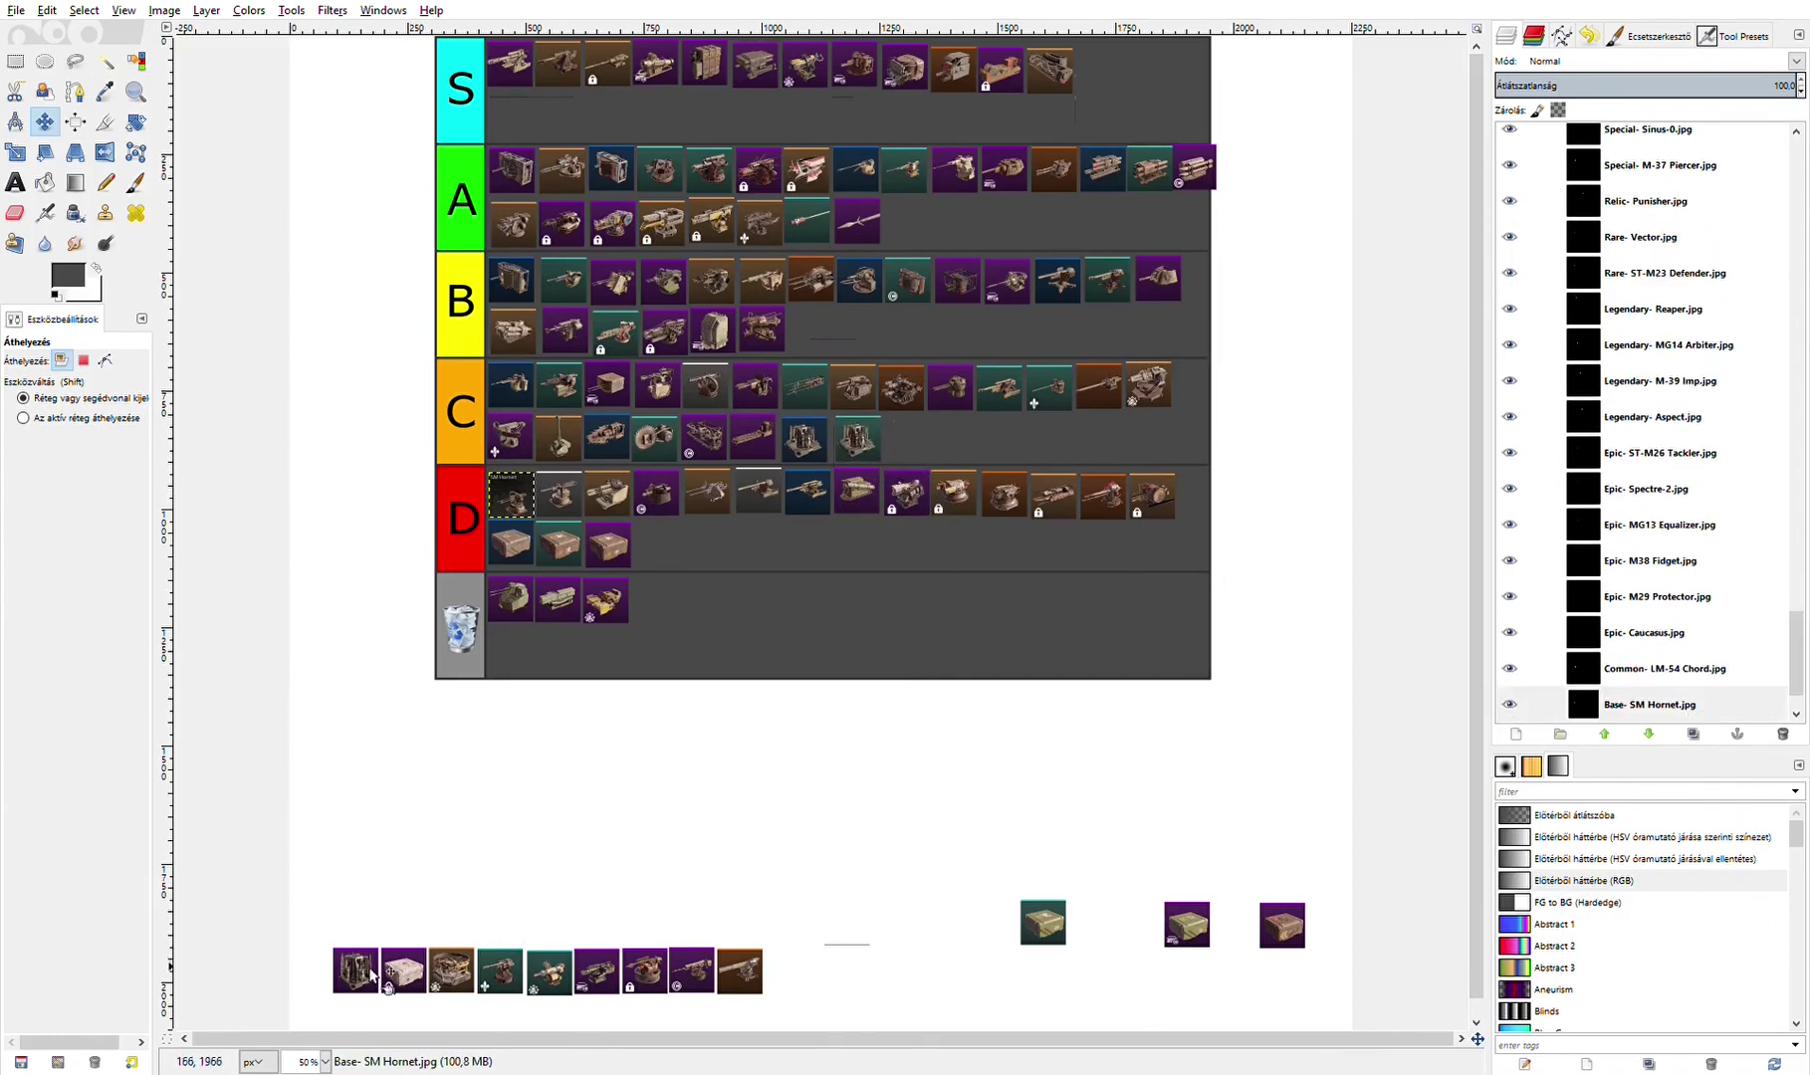
drag(359, 970, 915, 446)
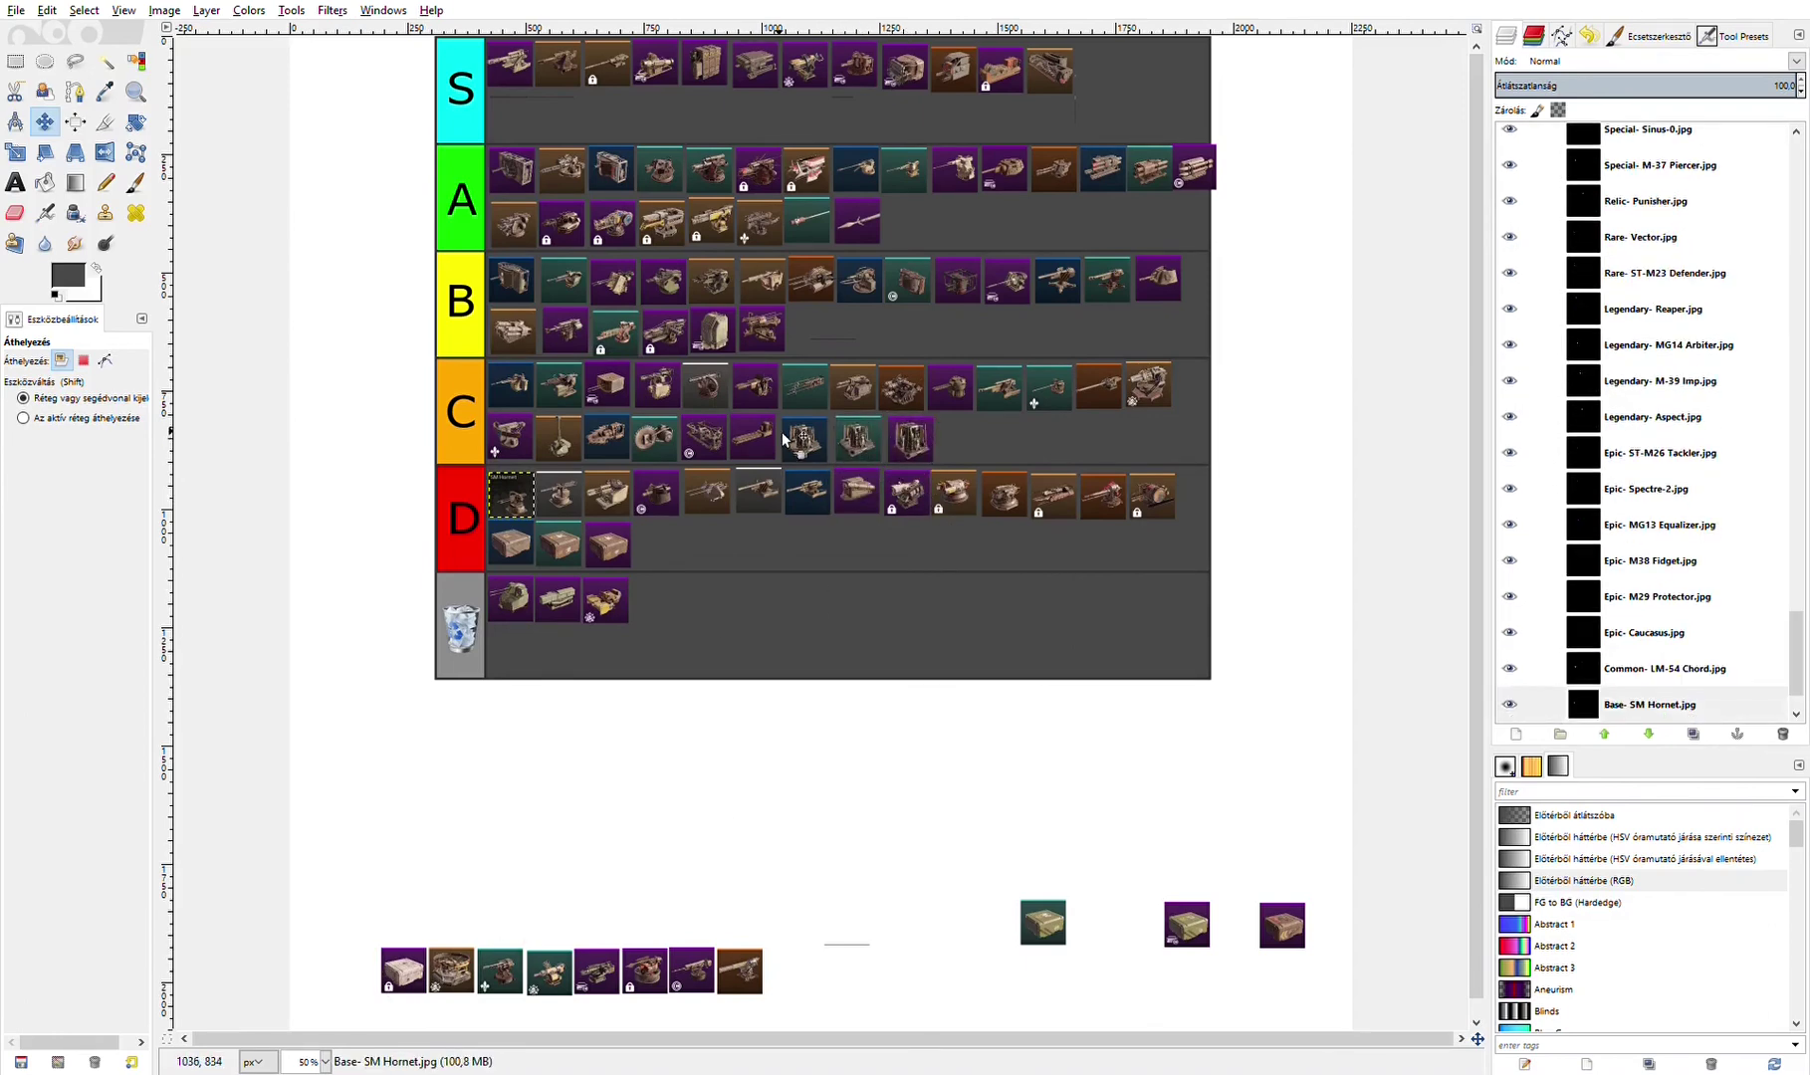
drag(800, 437, 817, 329)
drag(857, 417, 859, 311)
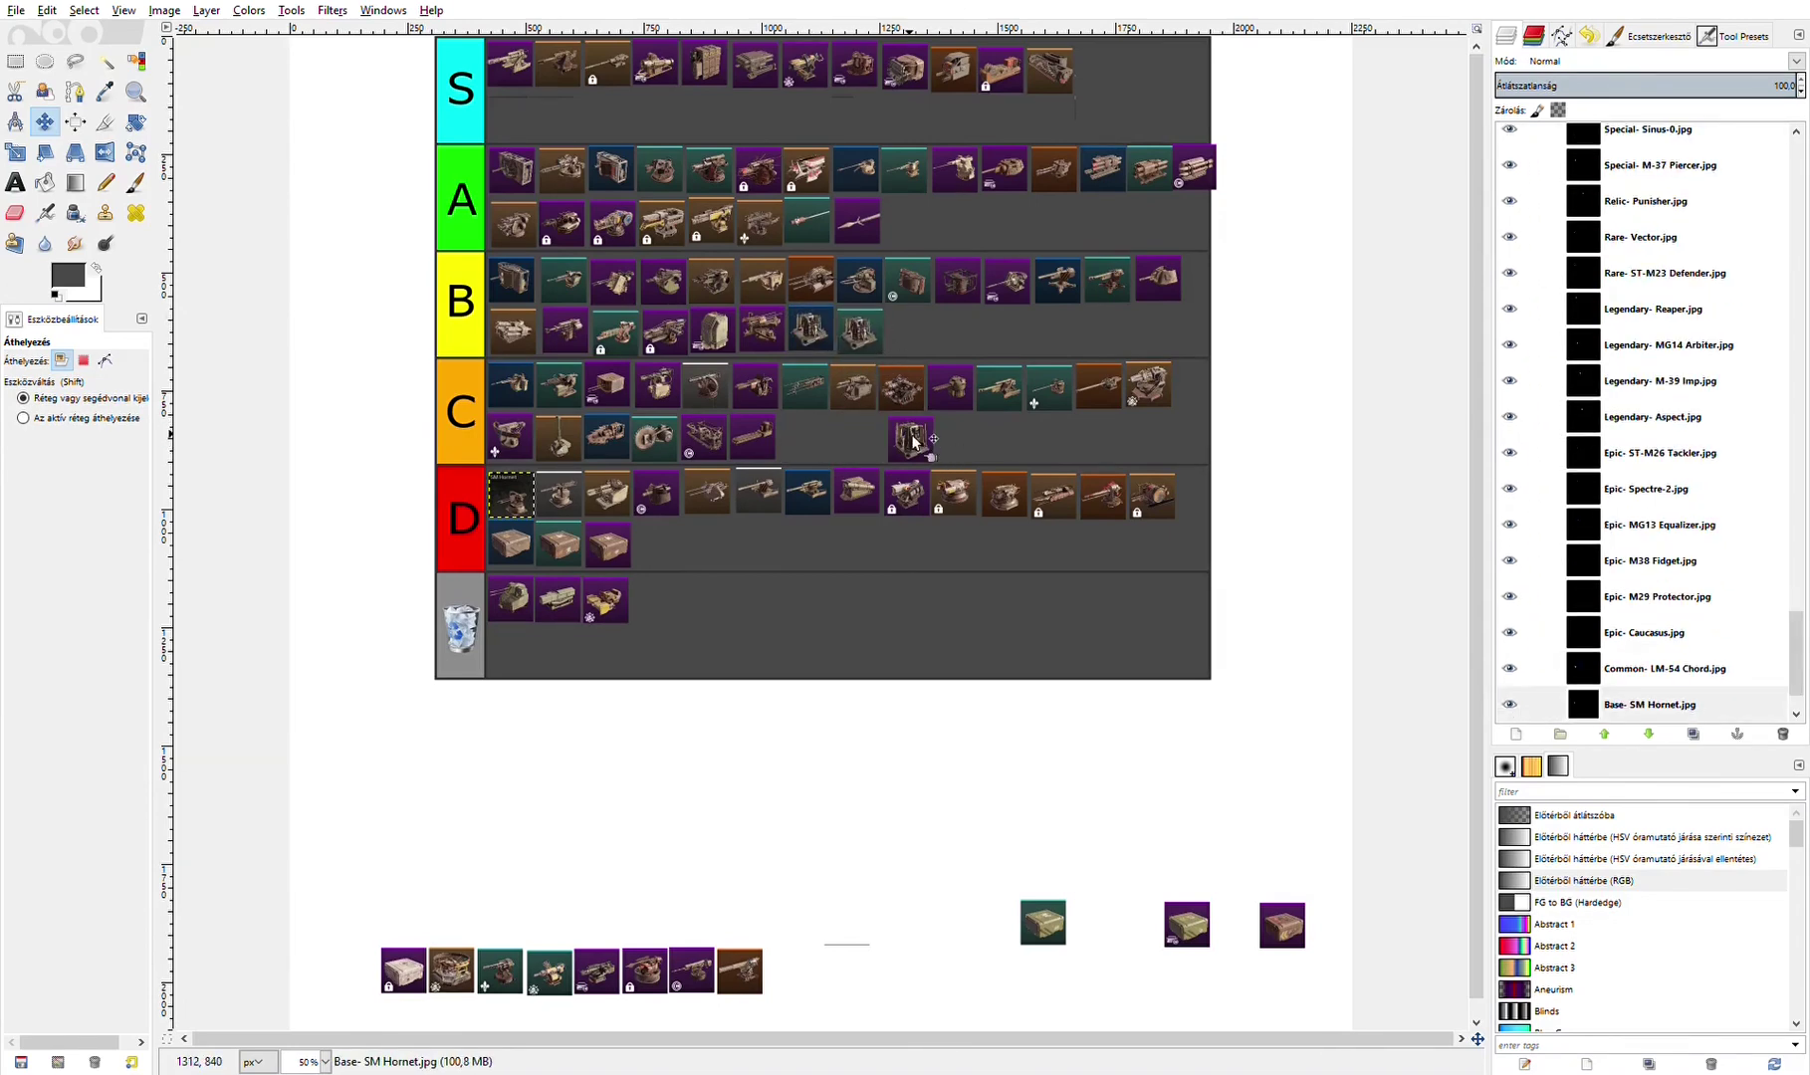
drag(913, 441, 809, 438)
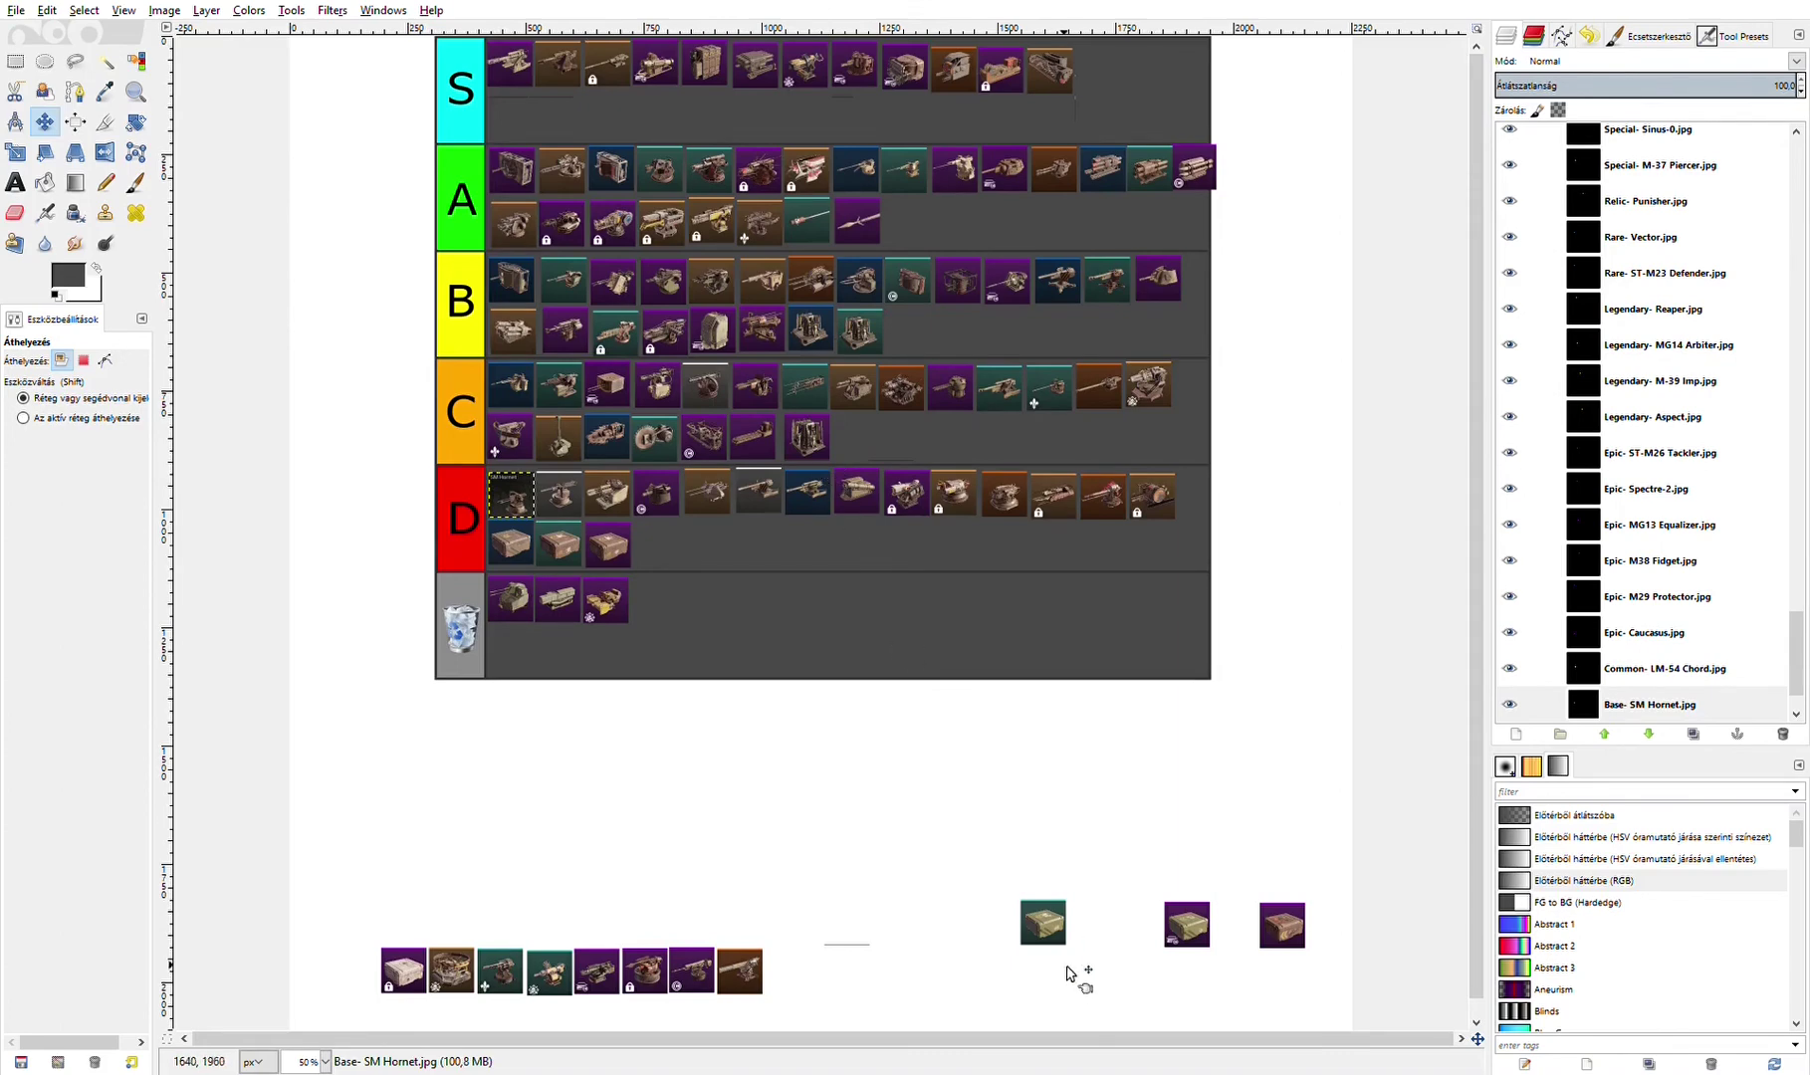
- Place the green-topped teal box in tier B, the green-topped purple box in tier S, and the remaining unlocked purple box in tier A
drag(1055, 936, 915, 346)
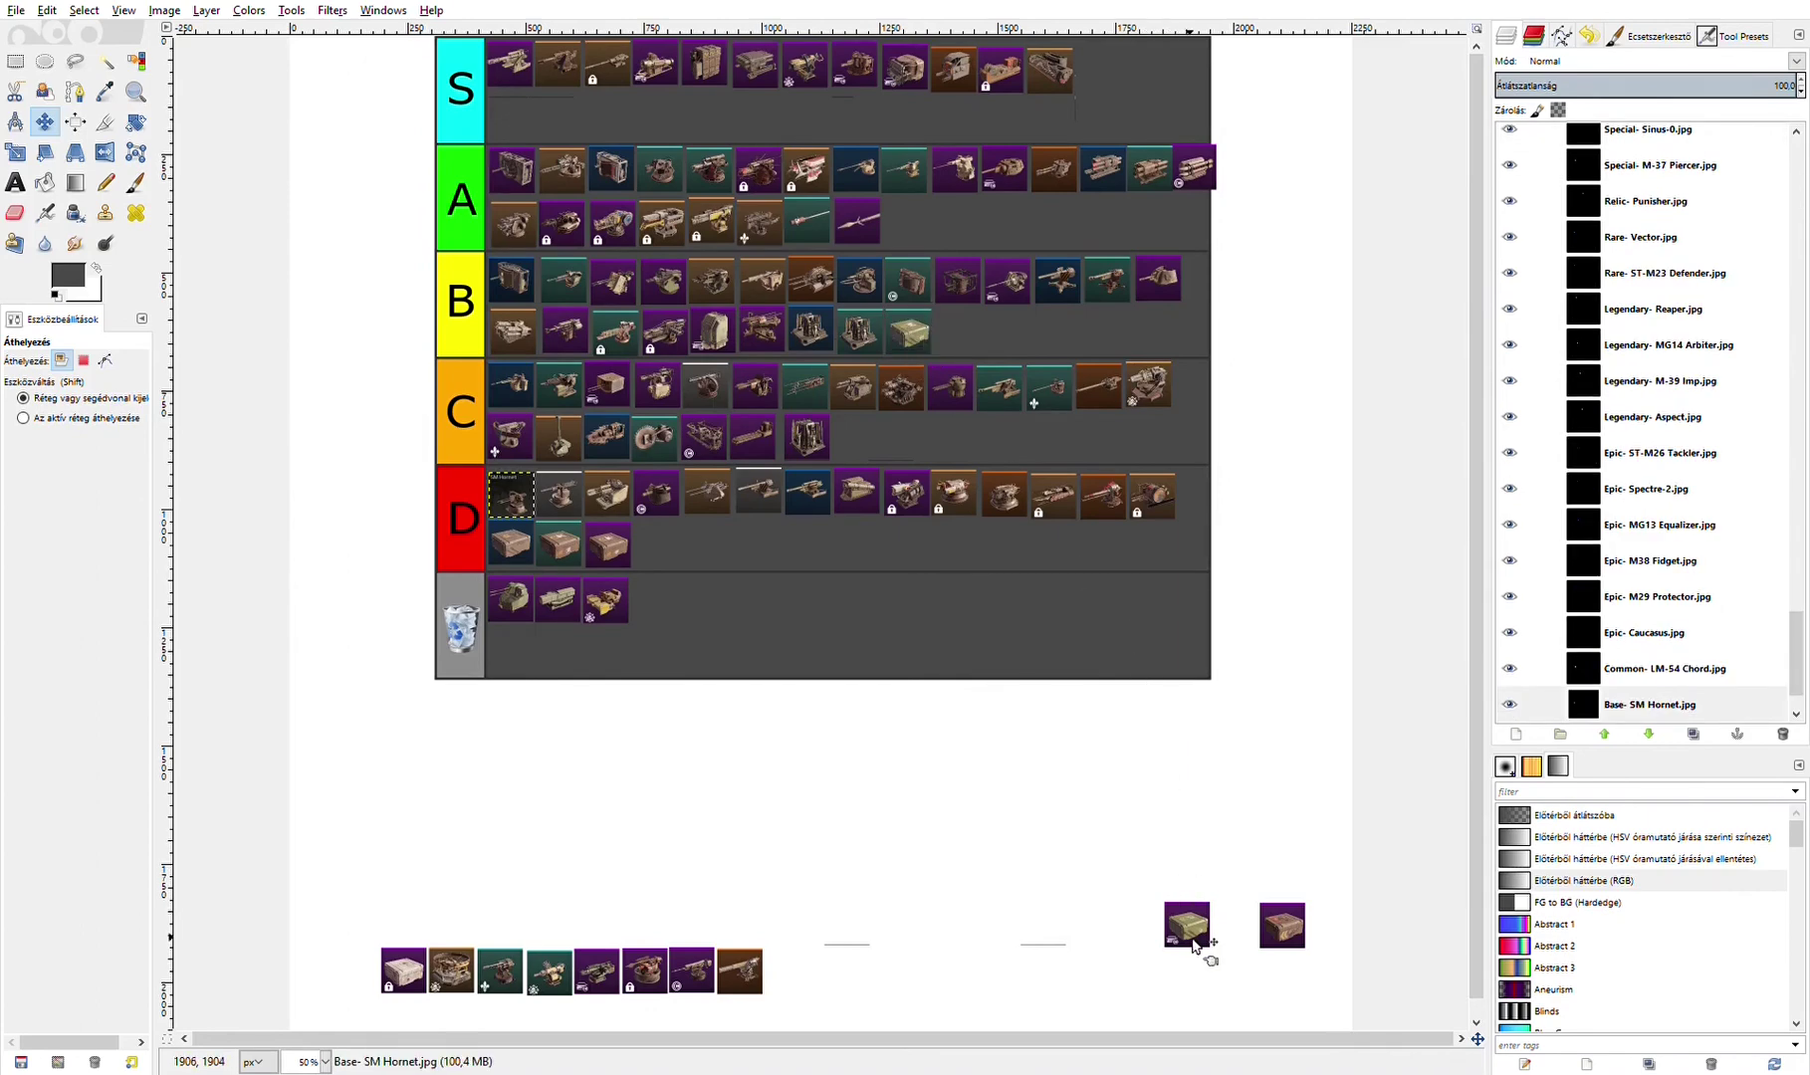
drag(1194, 946, 1099, 79)
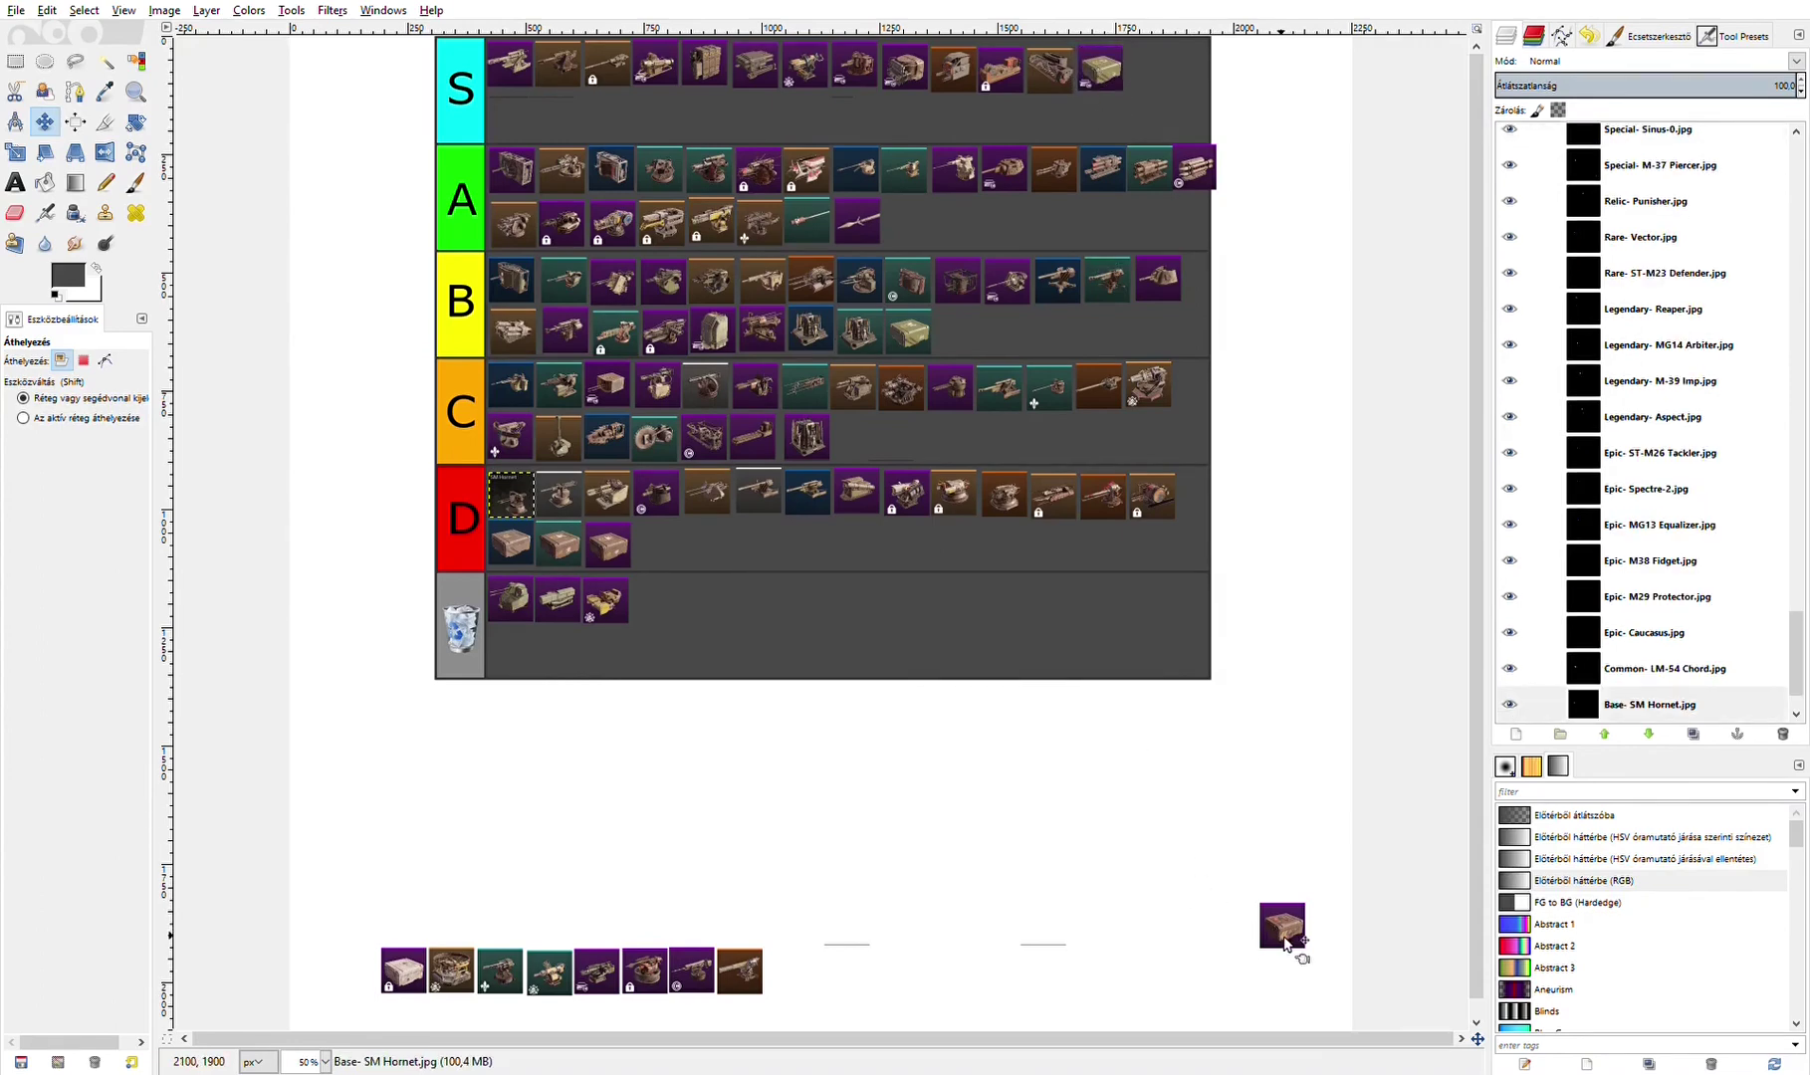
drag(1286, 944, 908, 230)
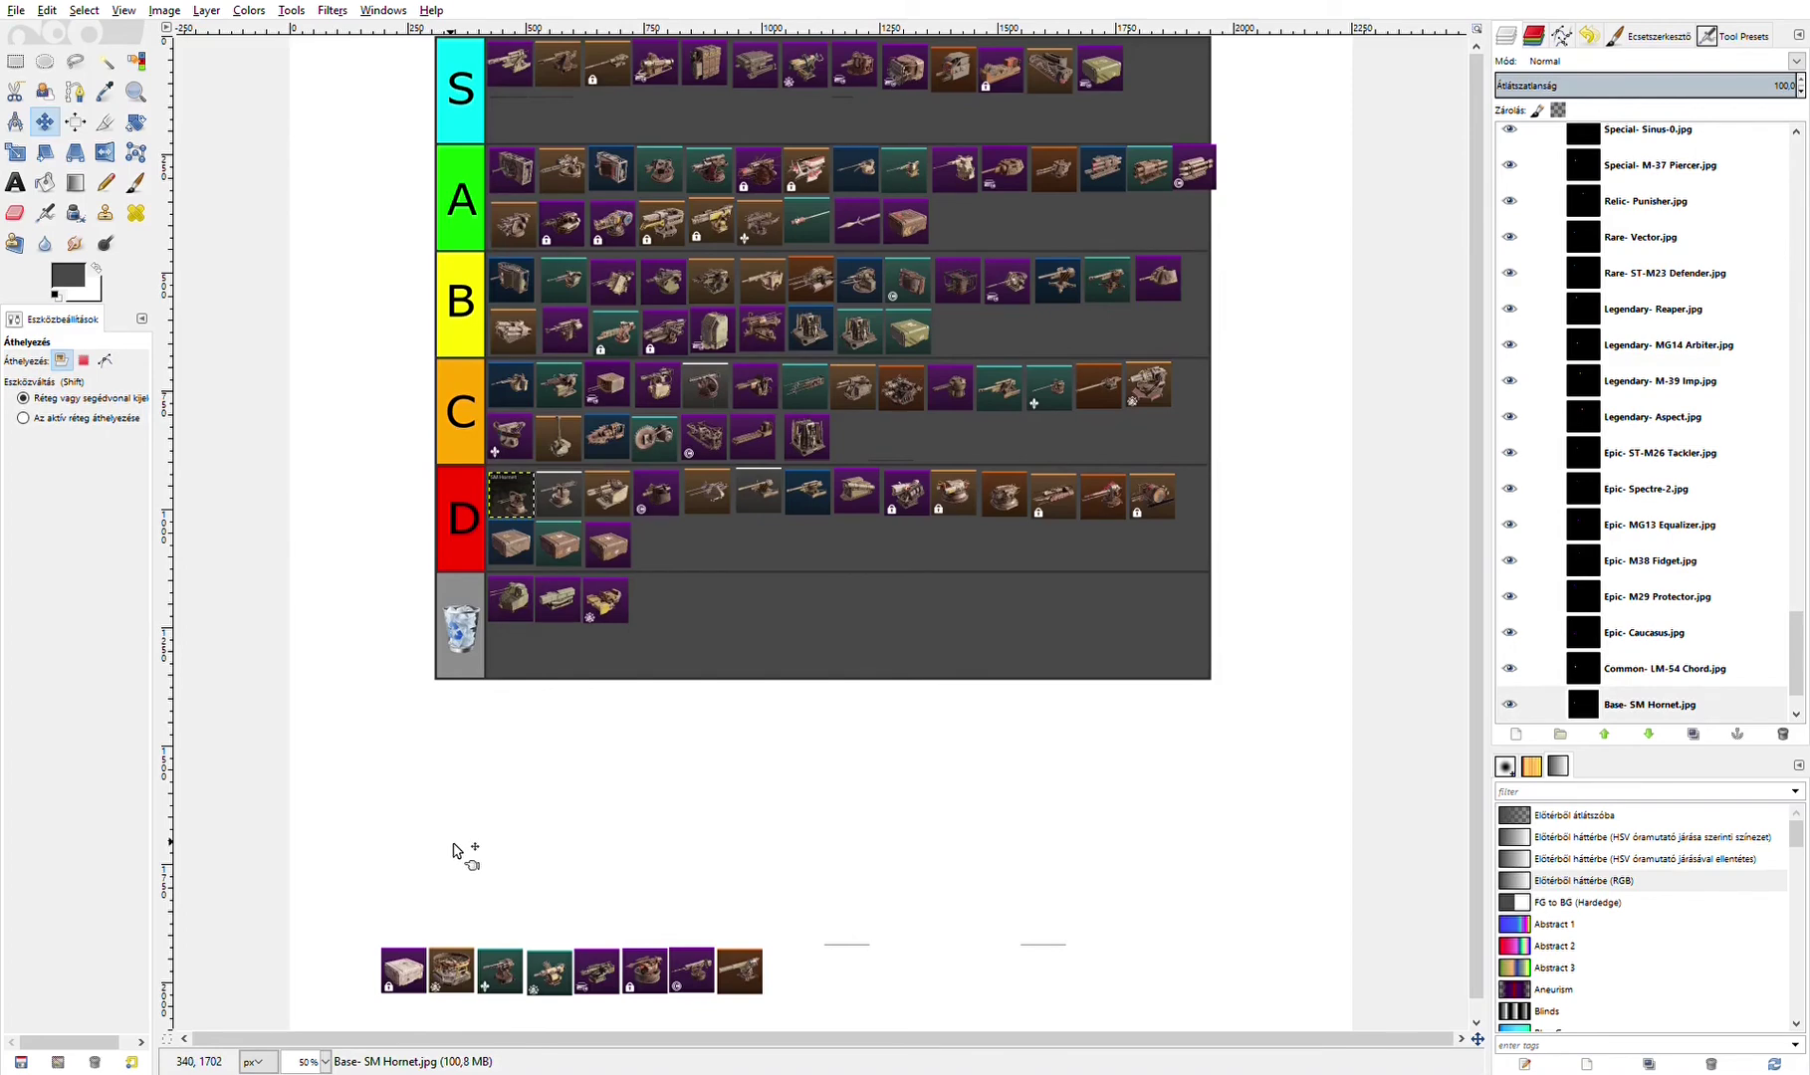
- Place the locked purple box and the plus-marked teal icon at the end of tier D, and the gold icon between them in tier S
drag(400, 996, 667, 560)
drag(454, 976, 1152, 82)
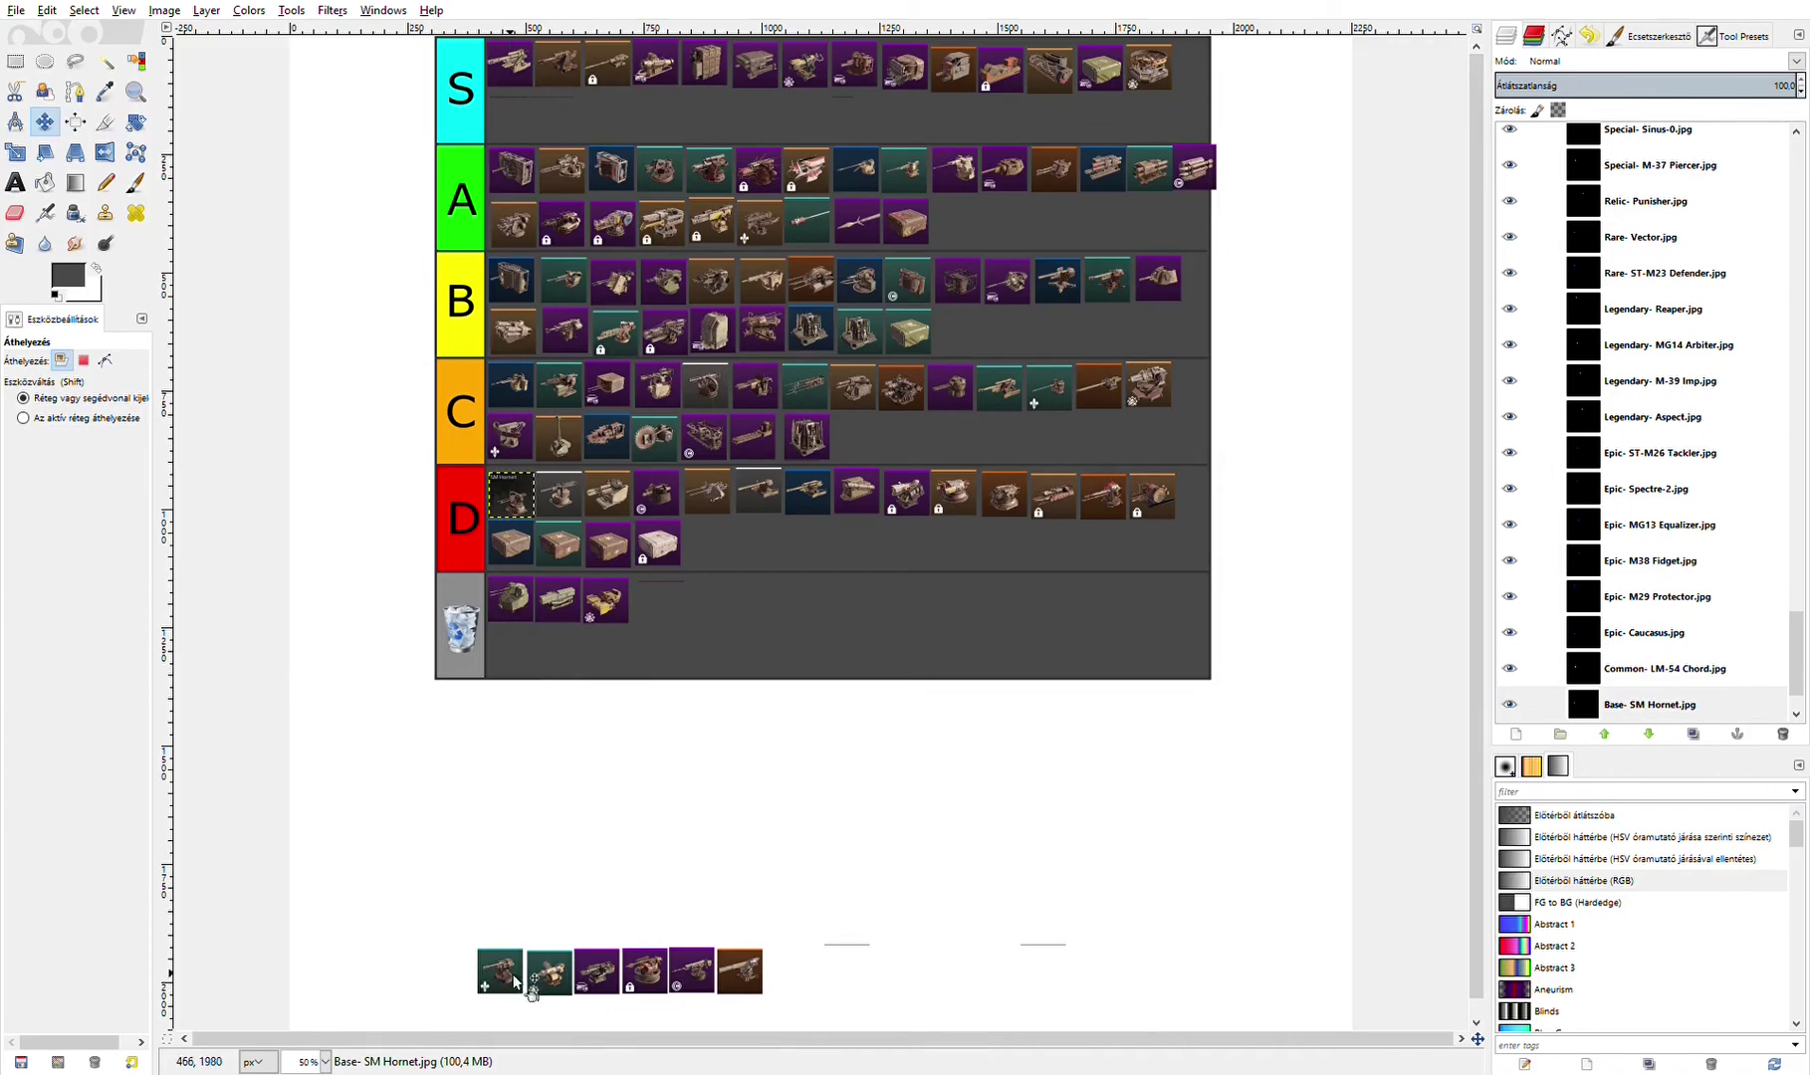
drag(507, 977, 707, 539)
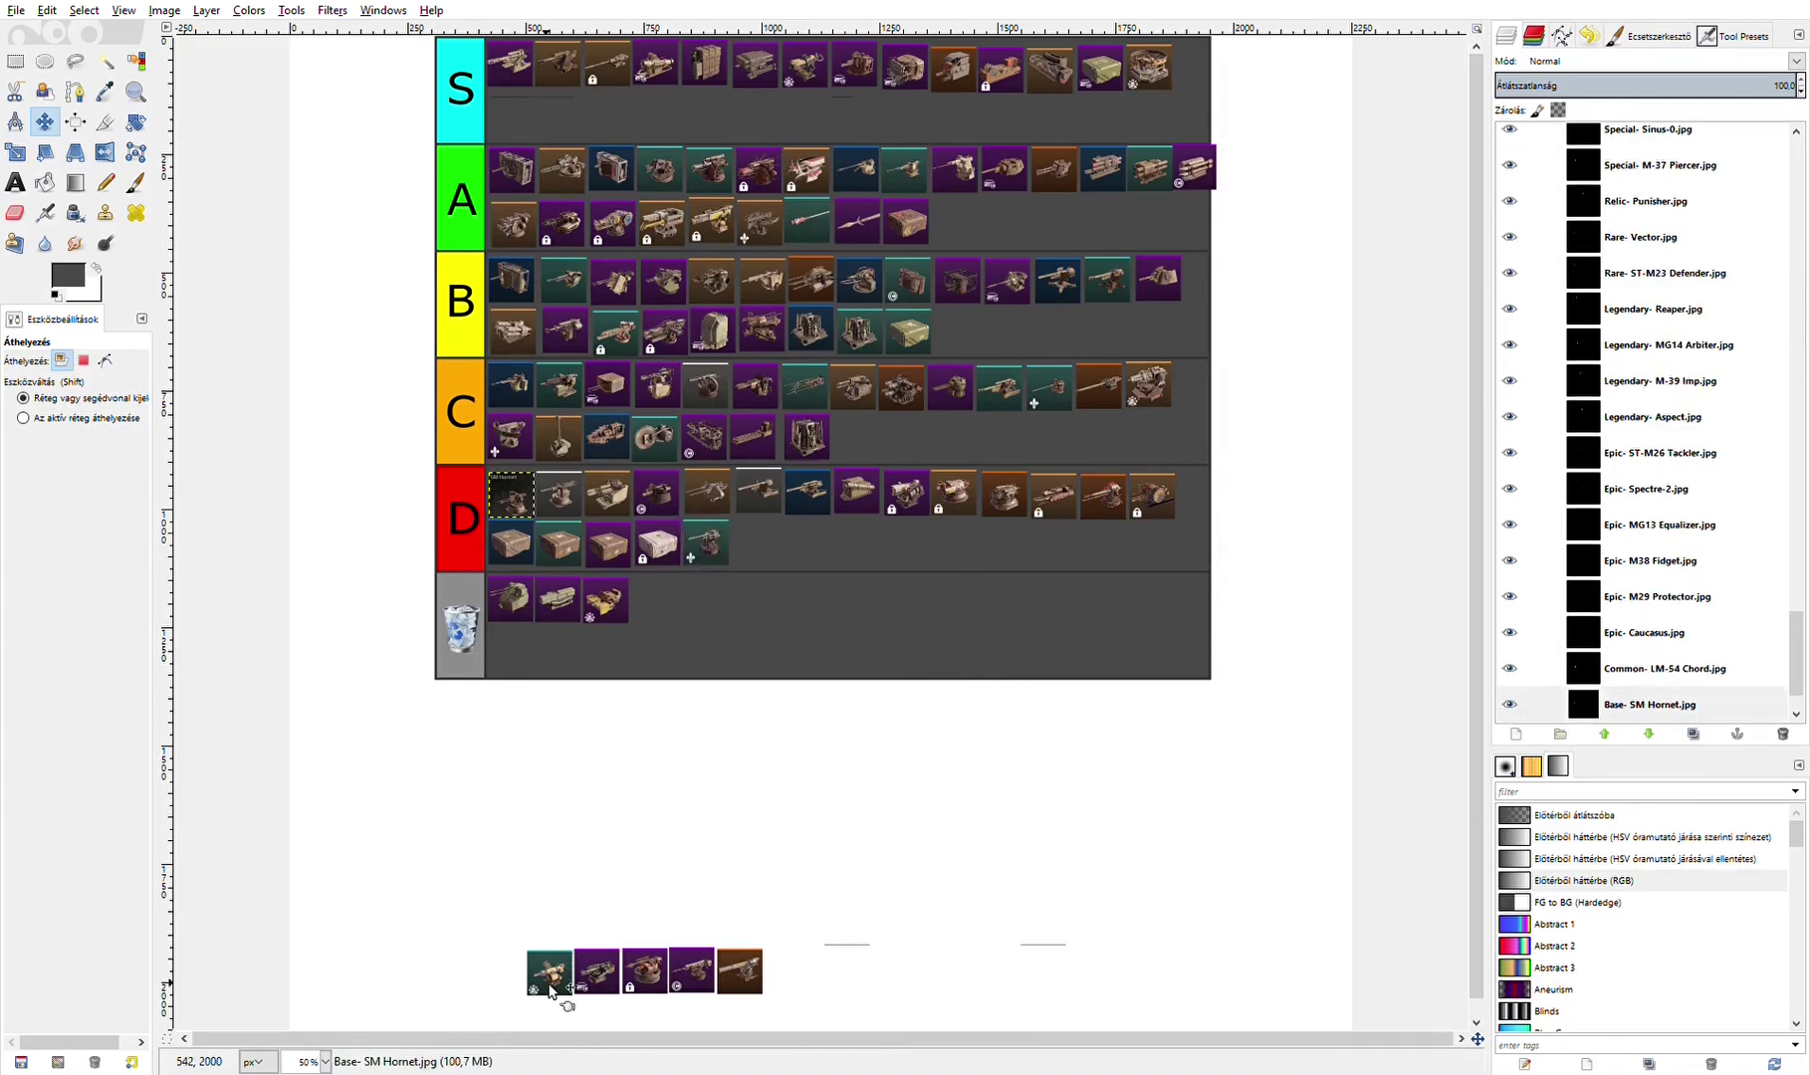
- Place the next teal icon and the two unlocked purple icons at the end of tier B's second line, and the locked purple one in tier C
drag(550, 990, 961, 347)
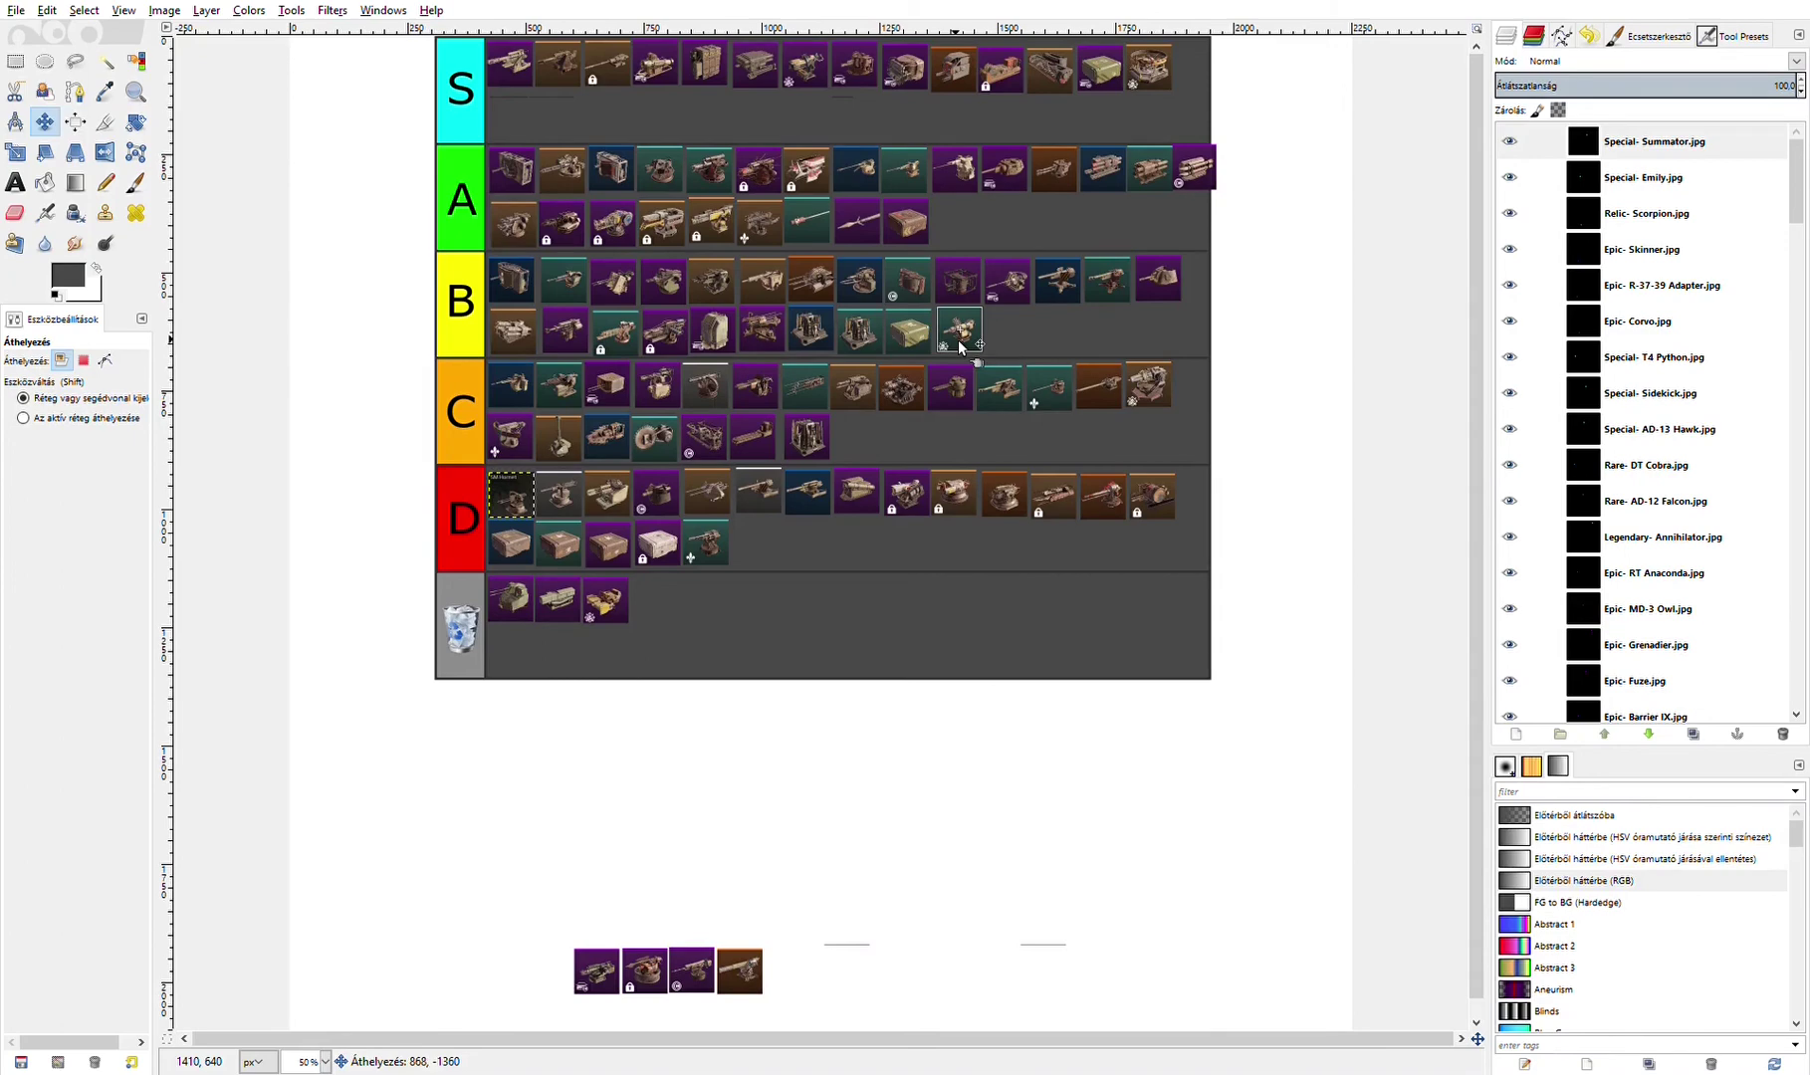
mouse_move(961, 346)
mouse_down()
mouse_move(856, 423)
mouse_move(858, 456)
mouse_move(956, 346)
mouse_up()
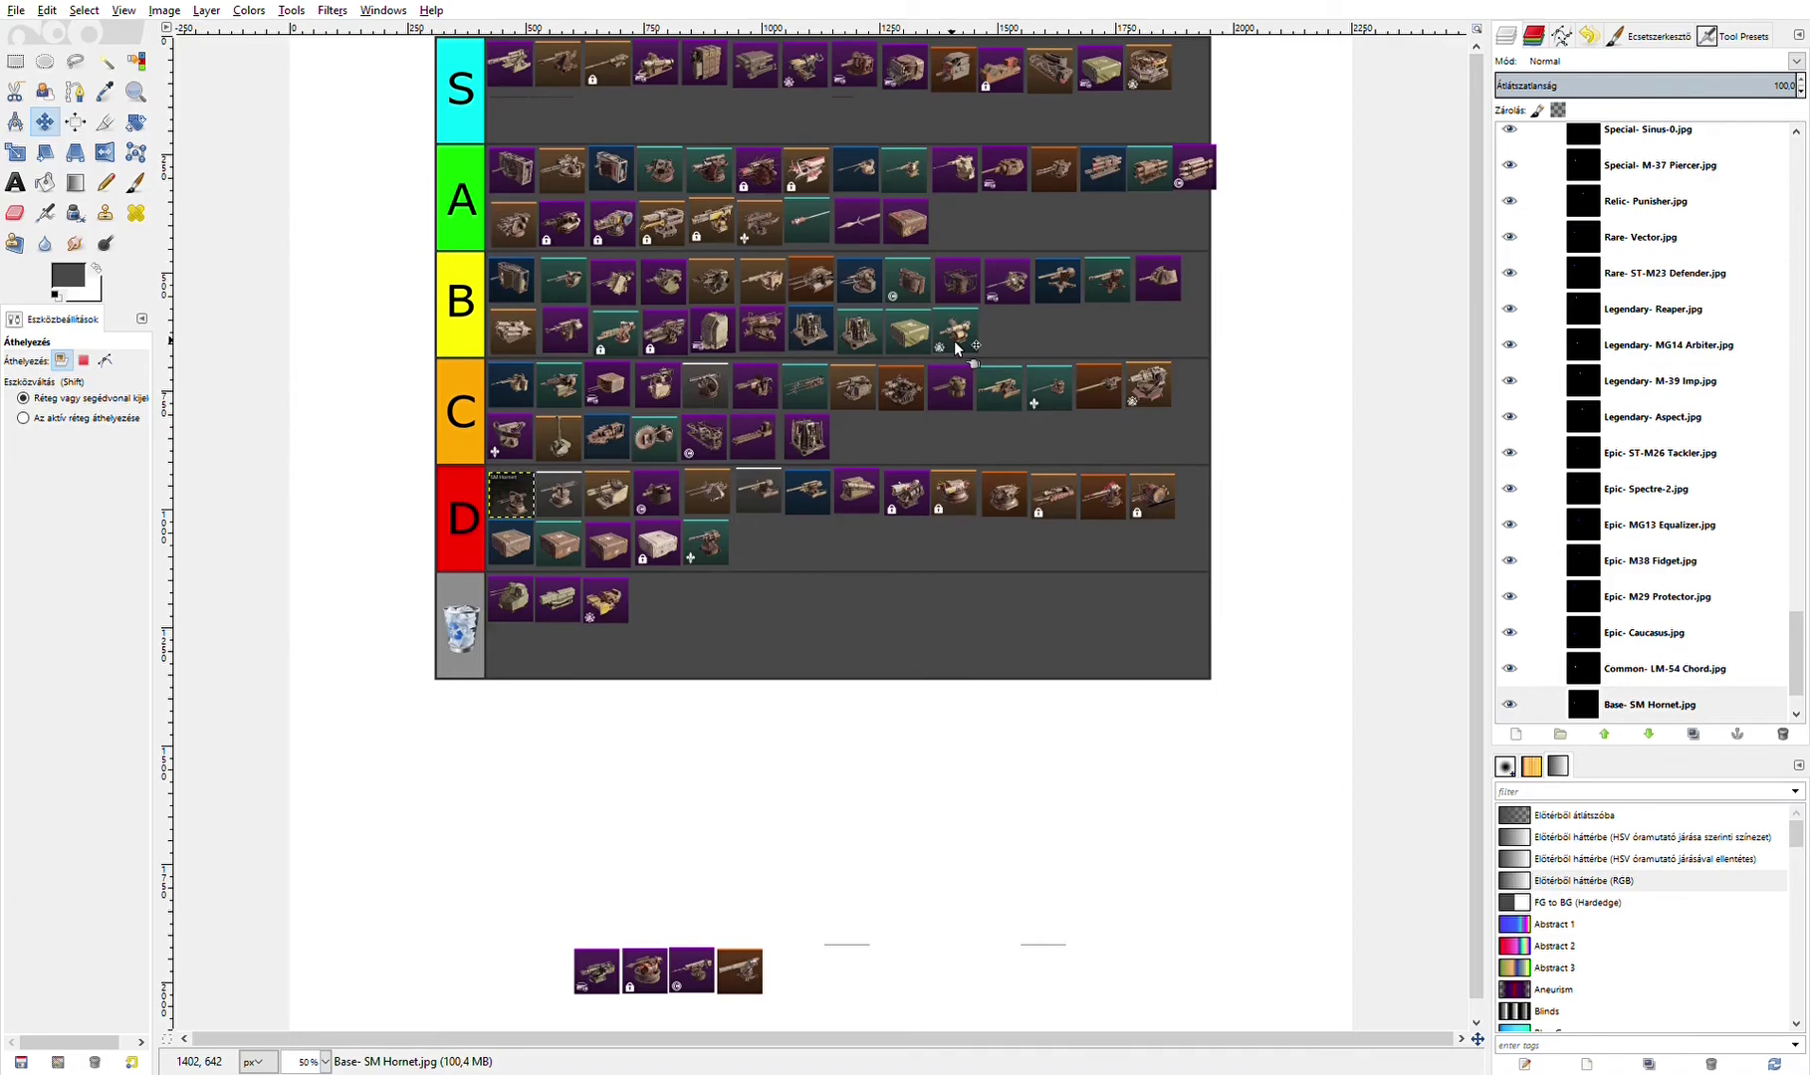
drag(590, 975, 750, 546)
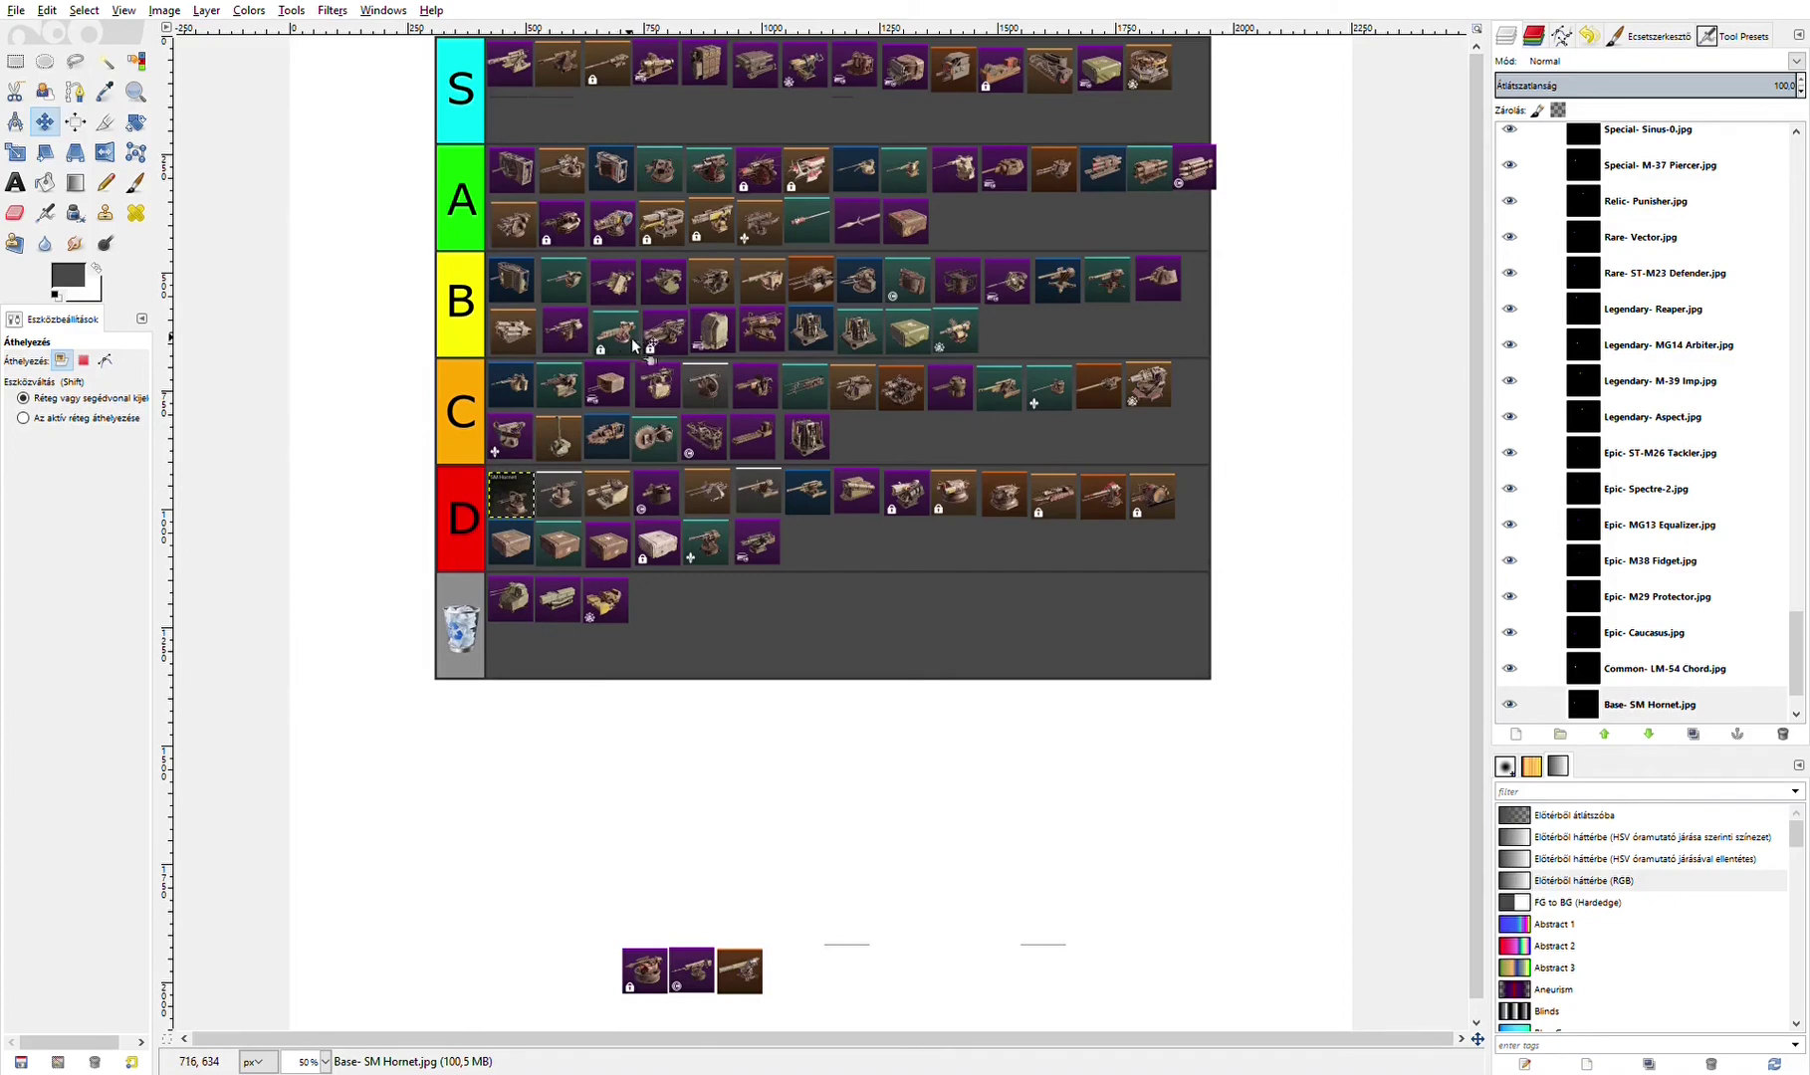
drag(760, 542, 1007, 336)
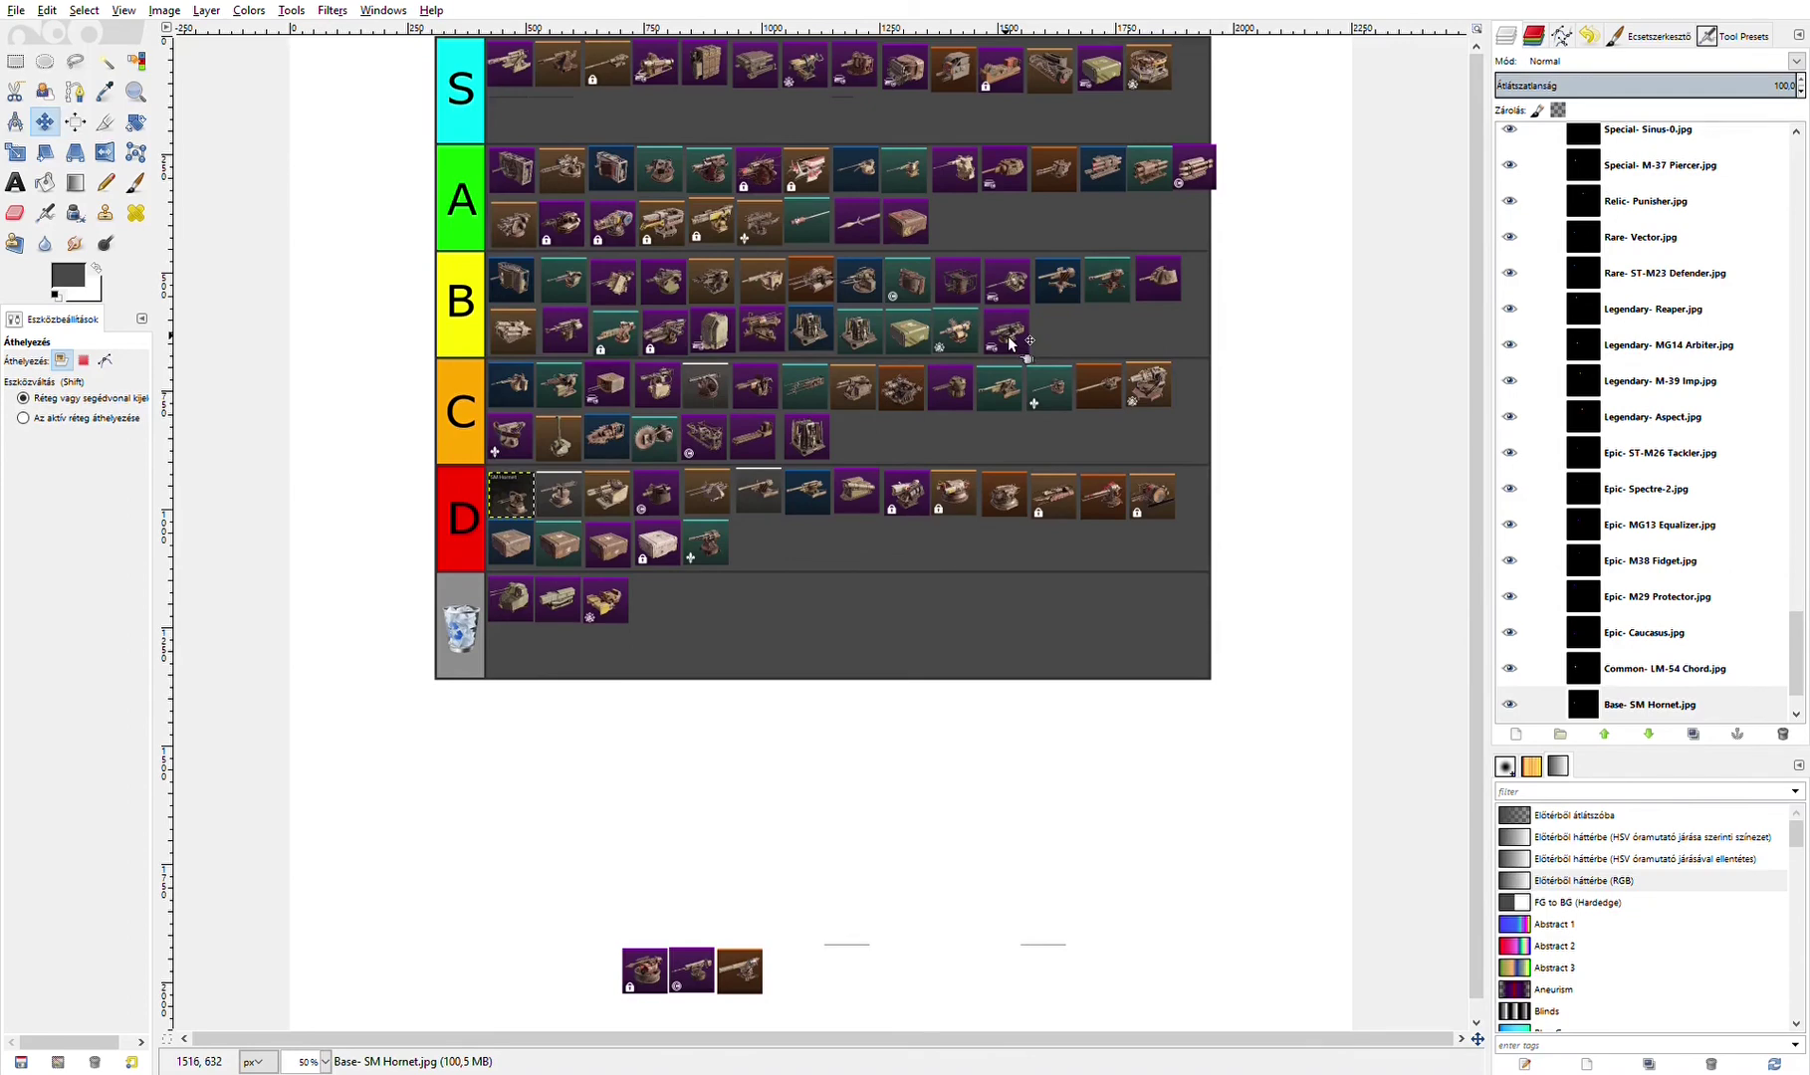
drag(649, 977, 858, 438)
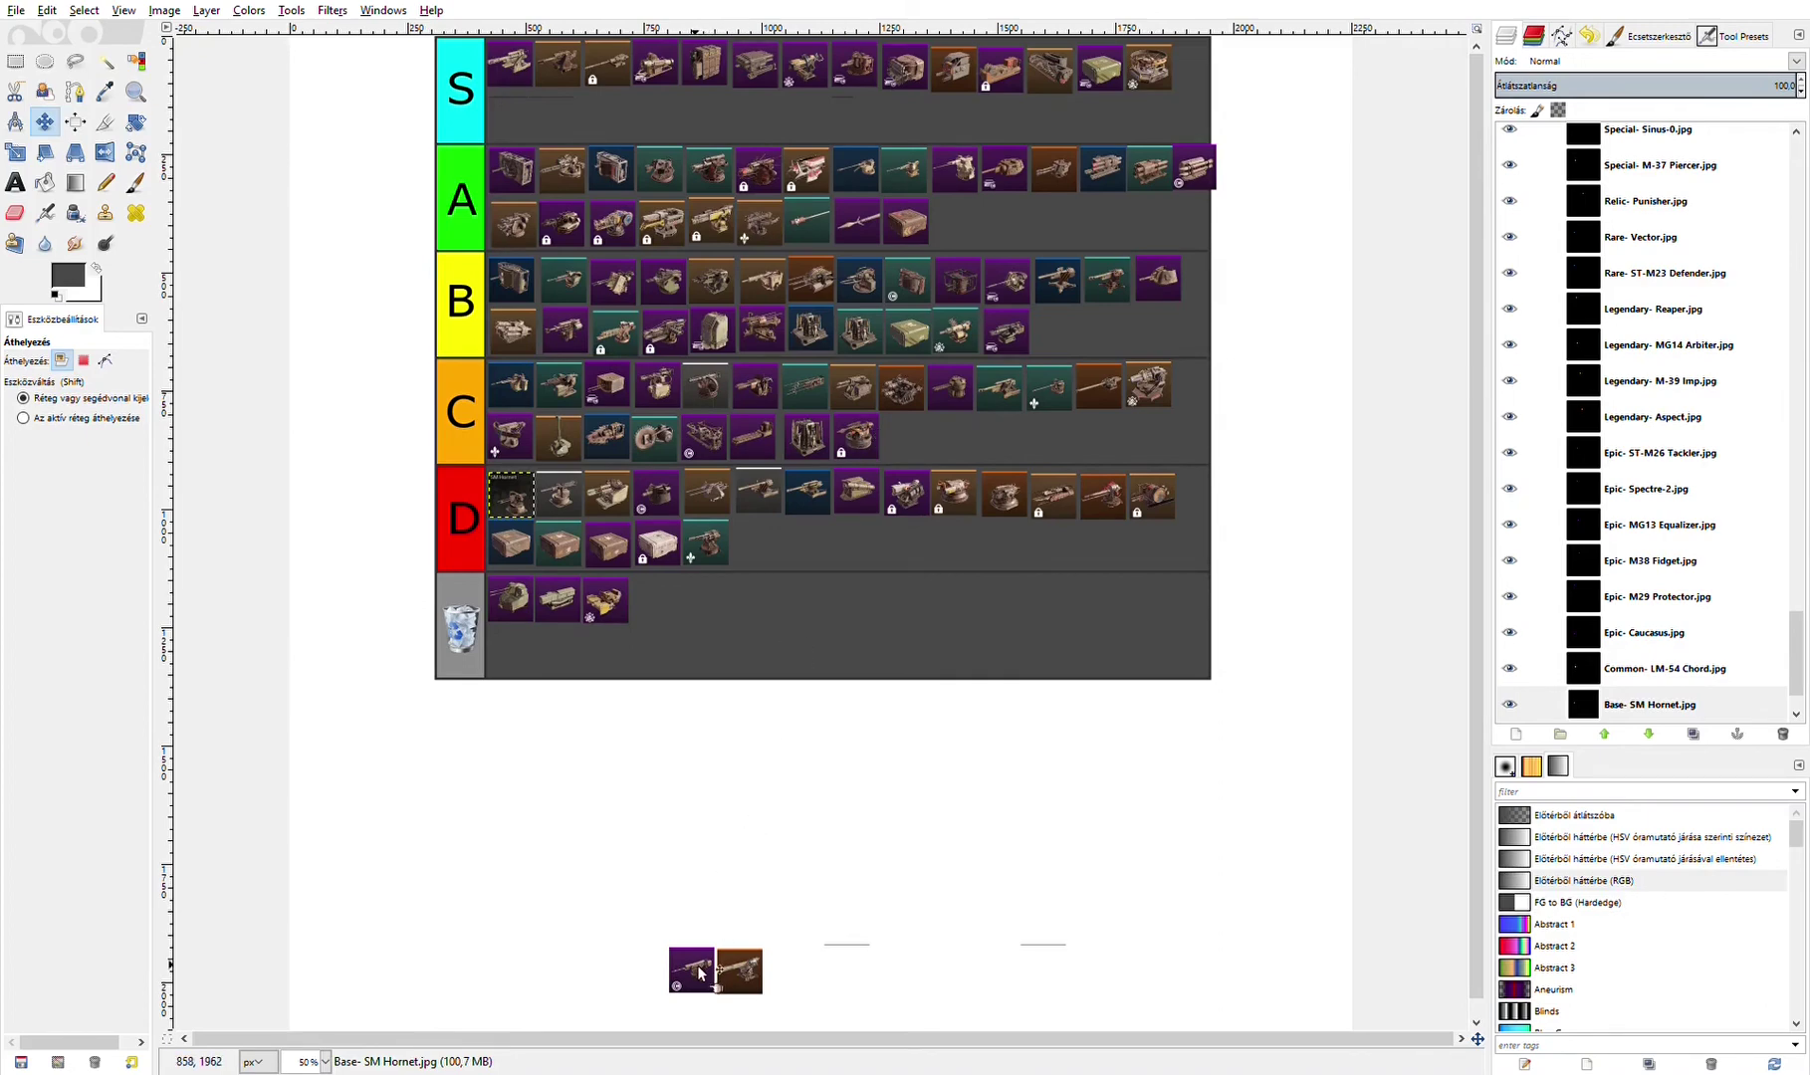
drag(697, 971, 1068, 332)
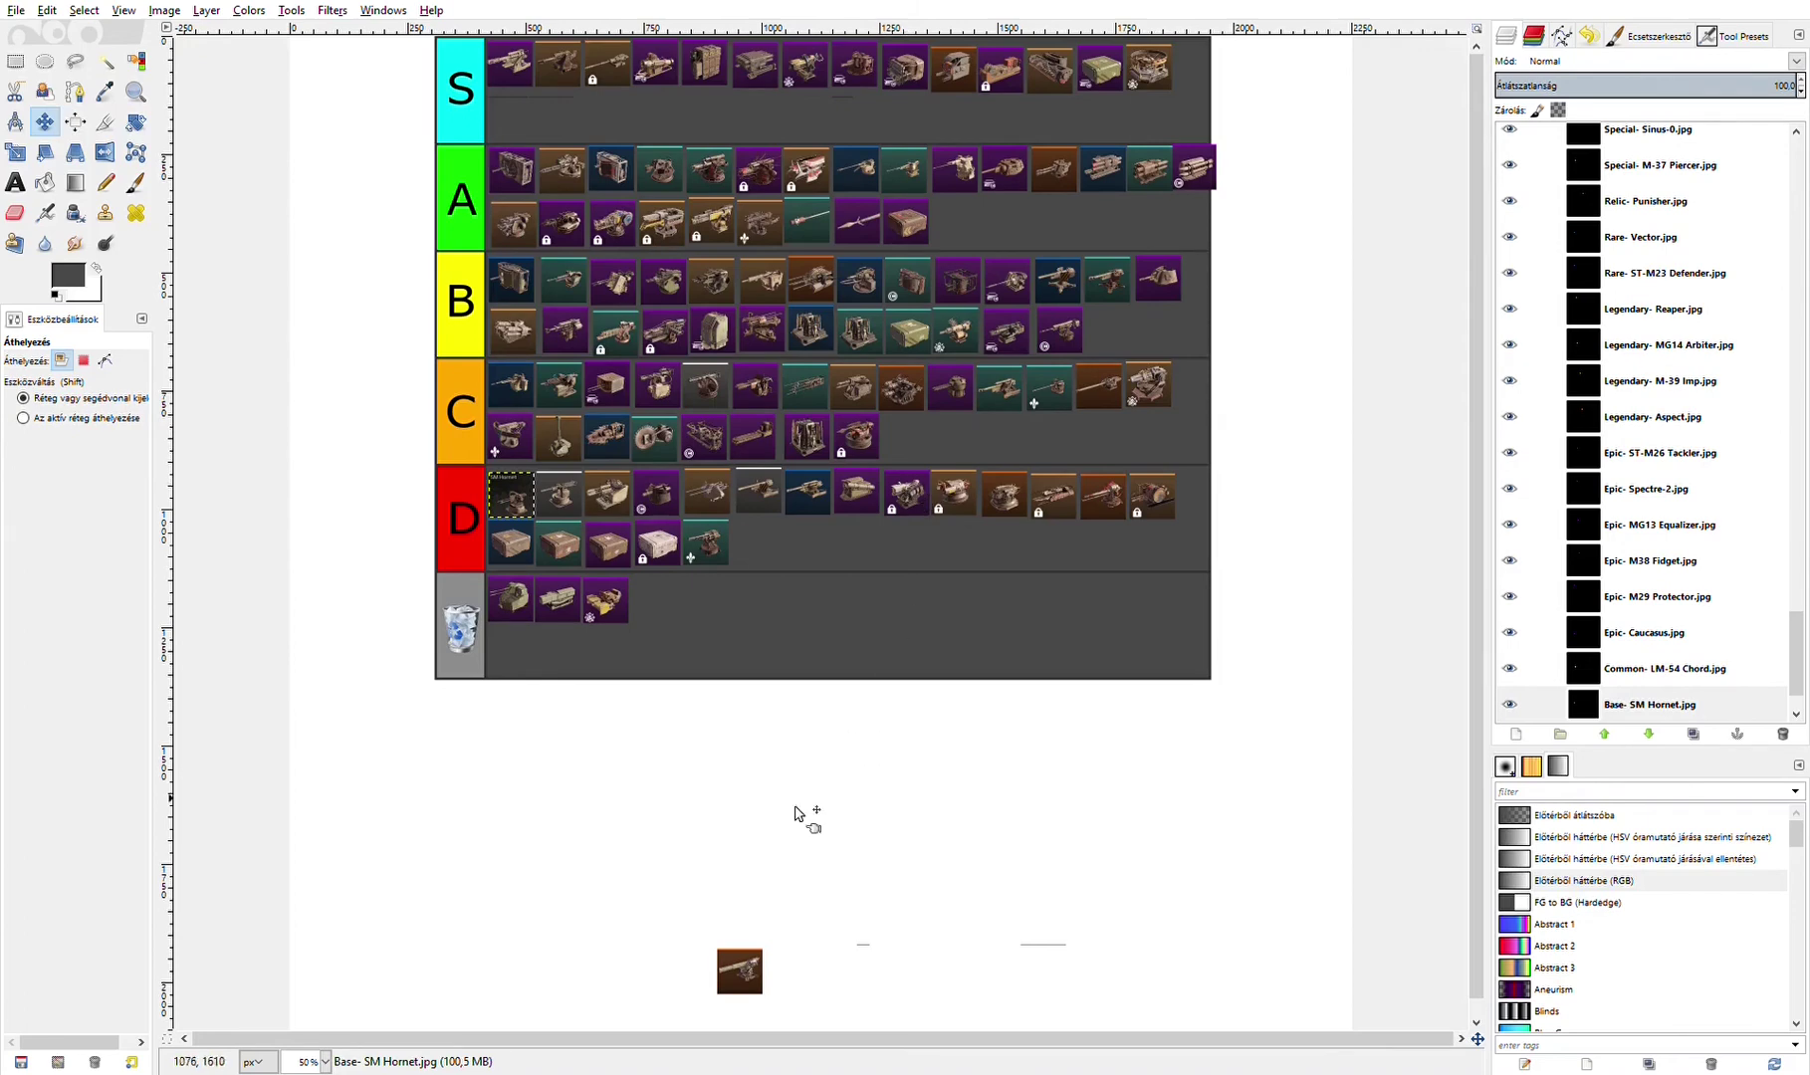
- Place the last remaining orange icon in tier S
drag(737, 980, 776, 872)
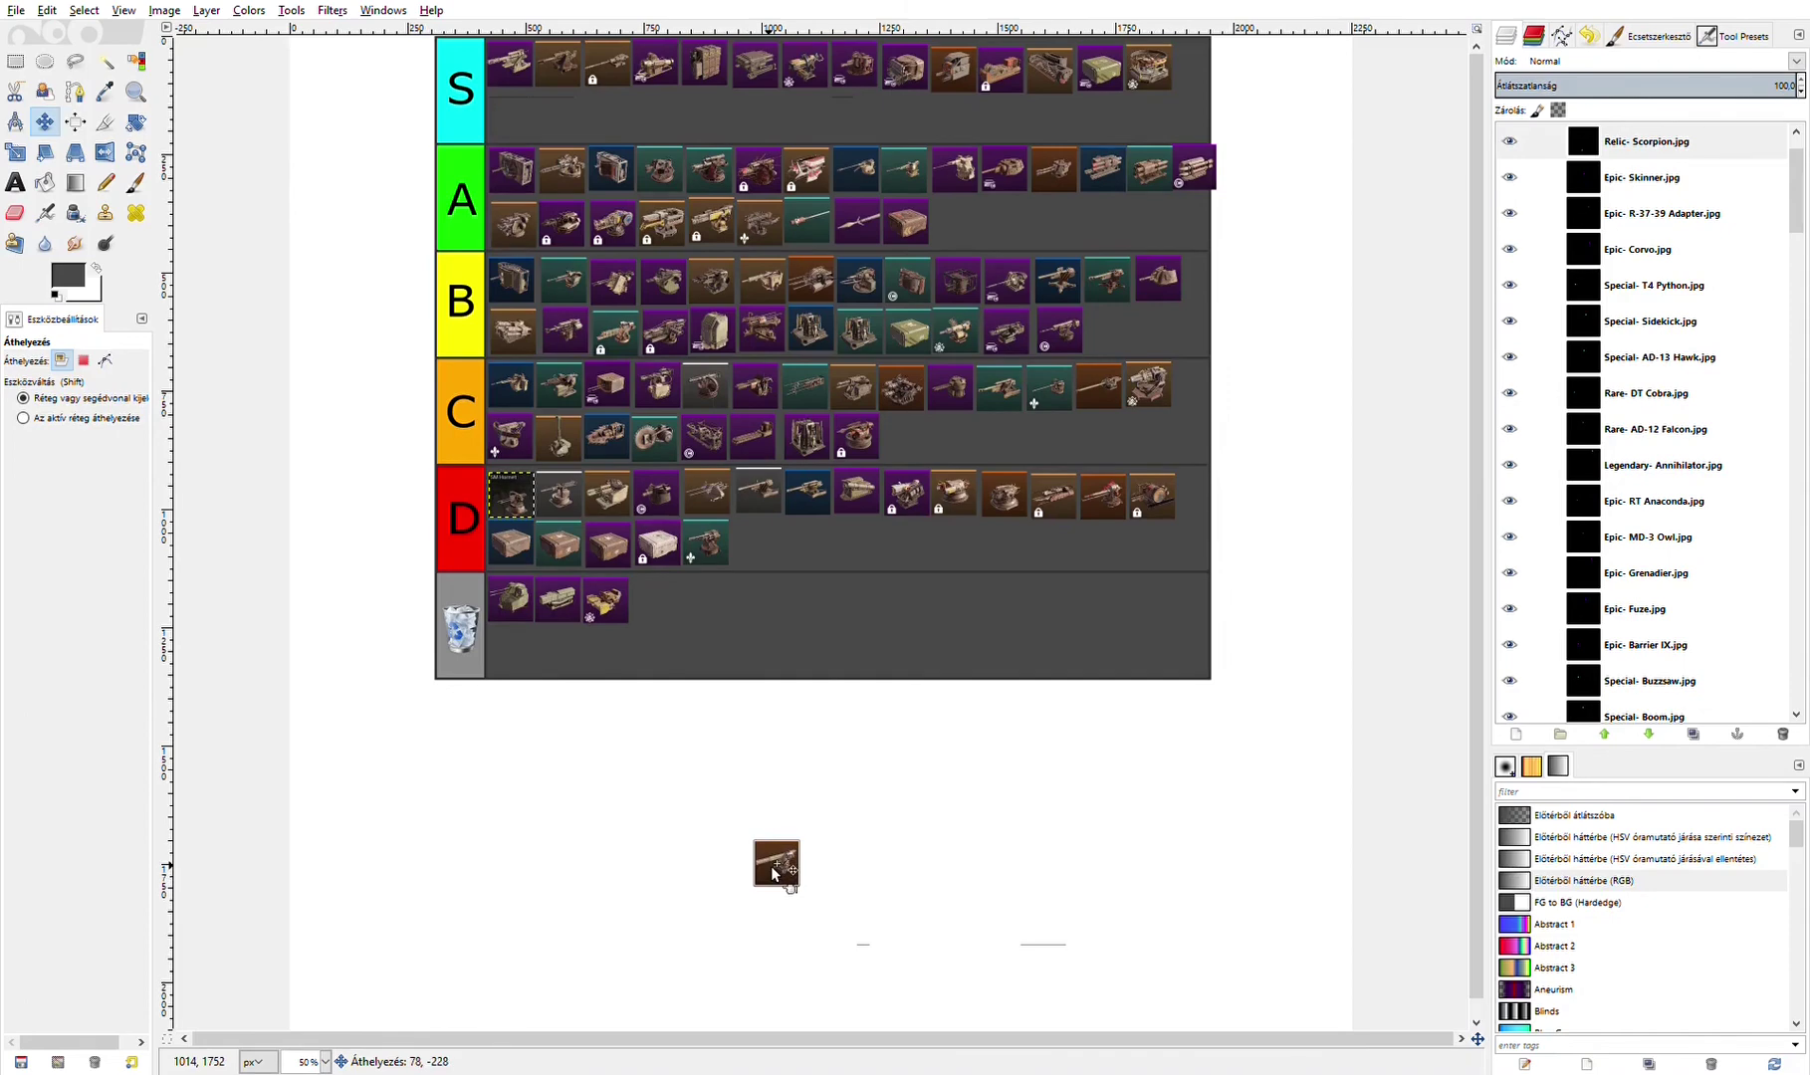
drag(774, 874, 522, 150)
click(732, 281)
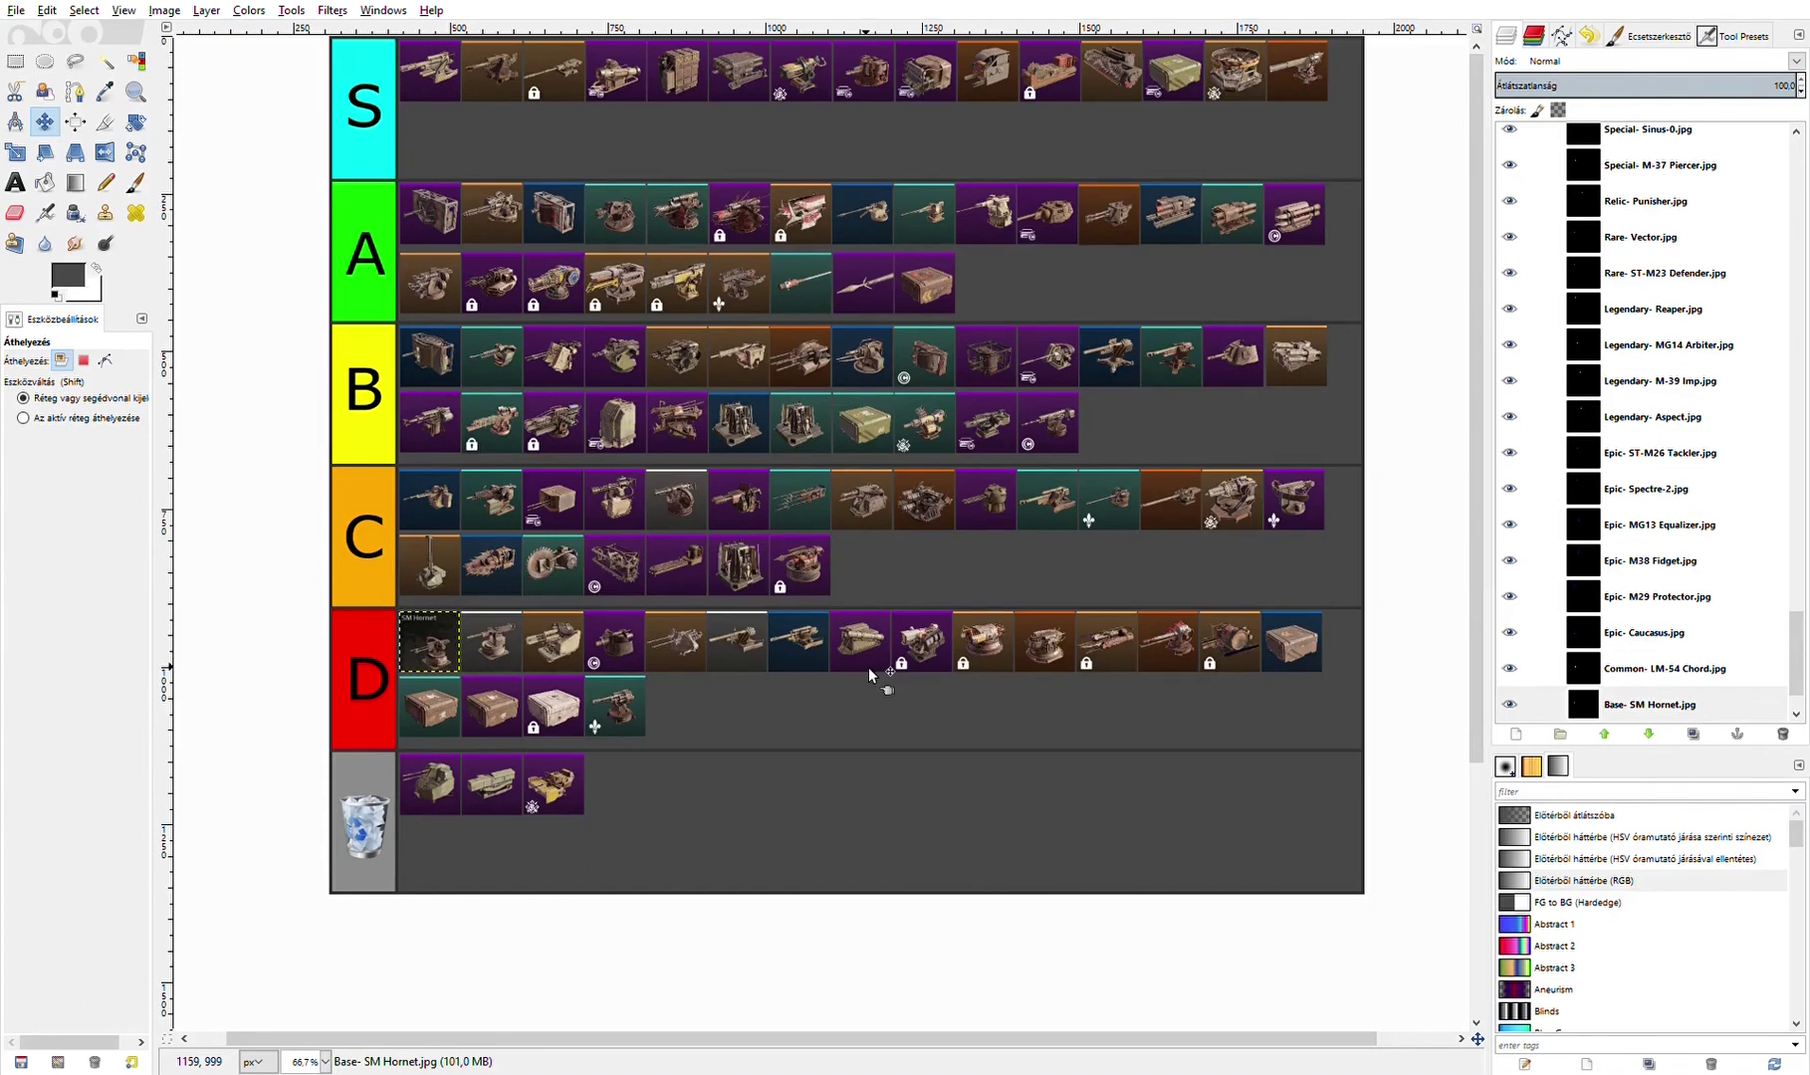
key(alt)
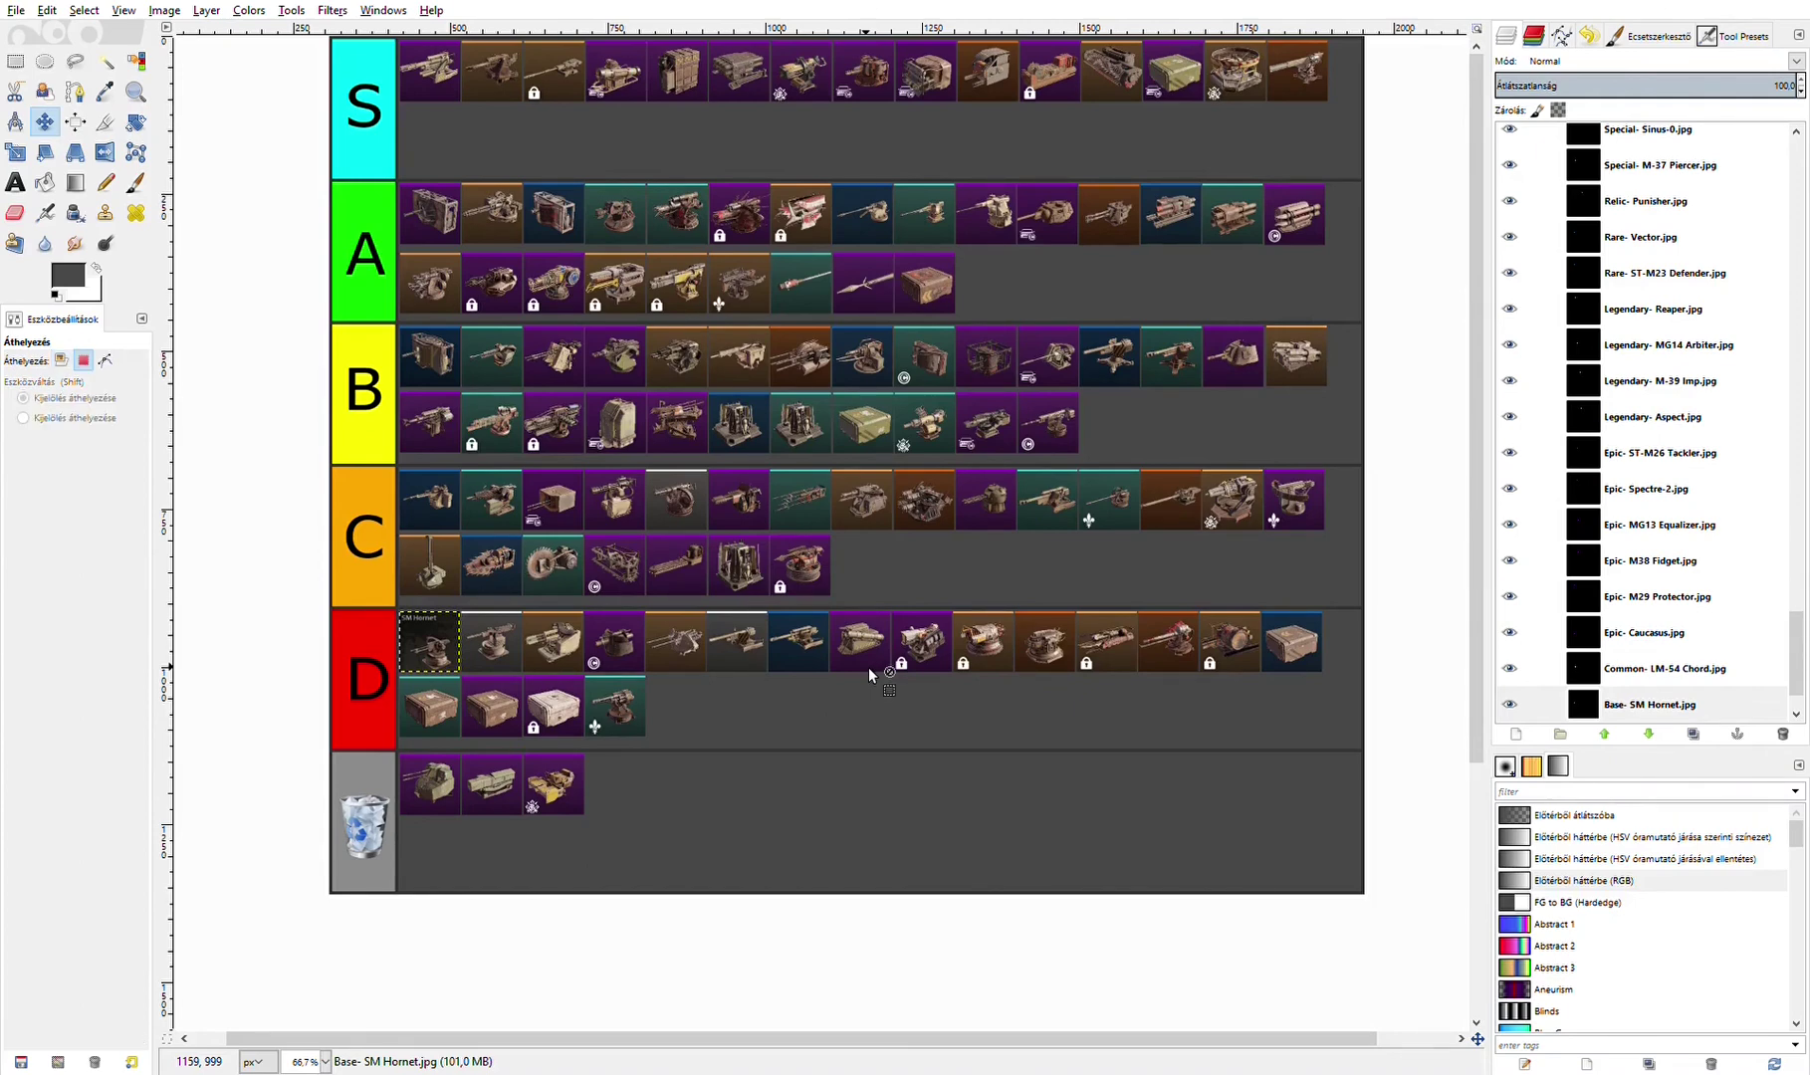